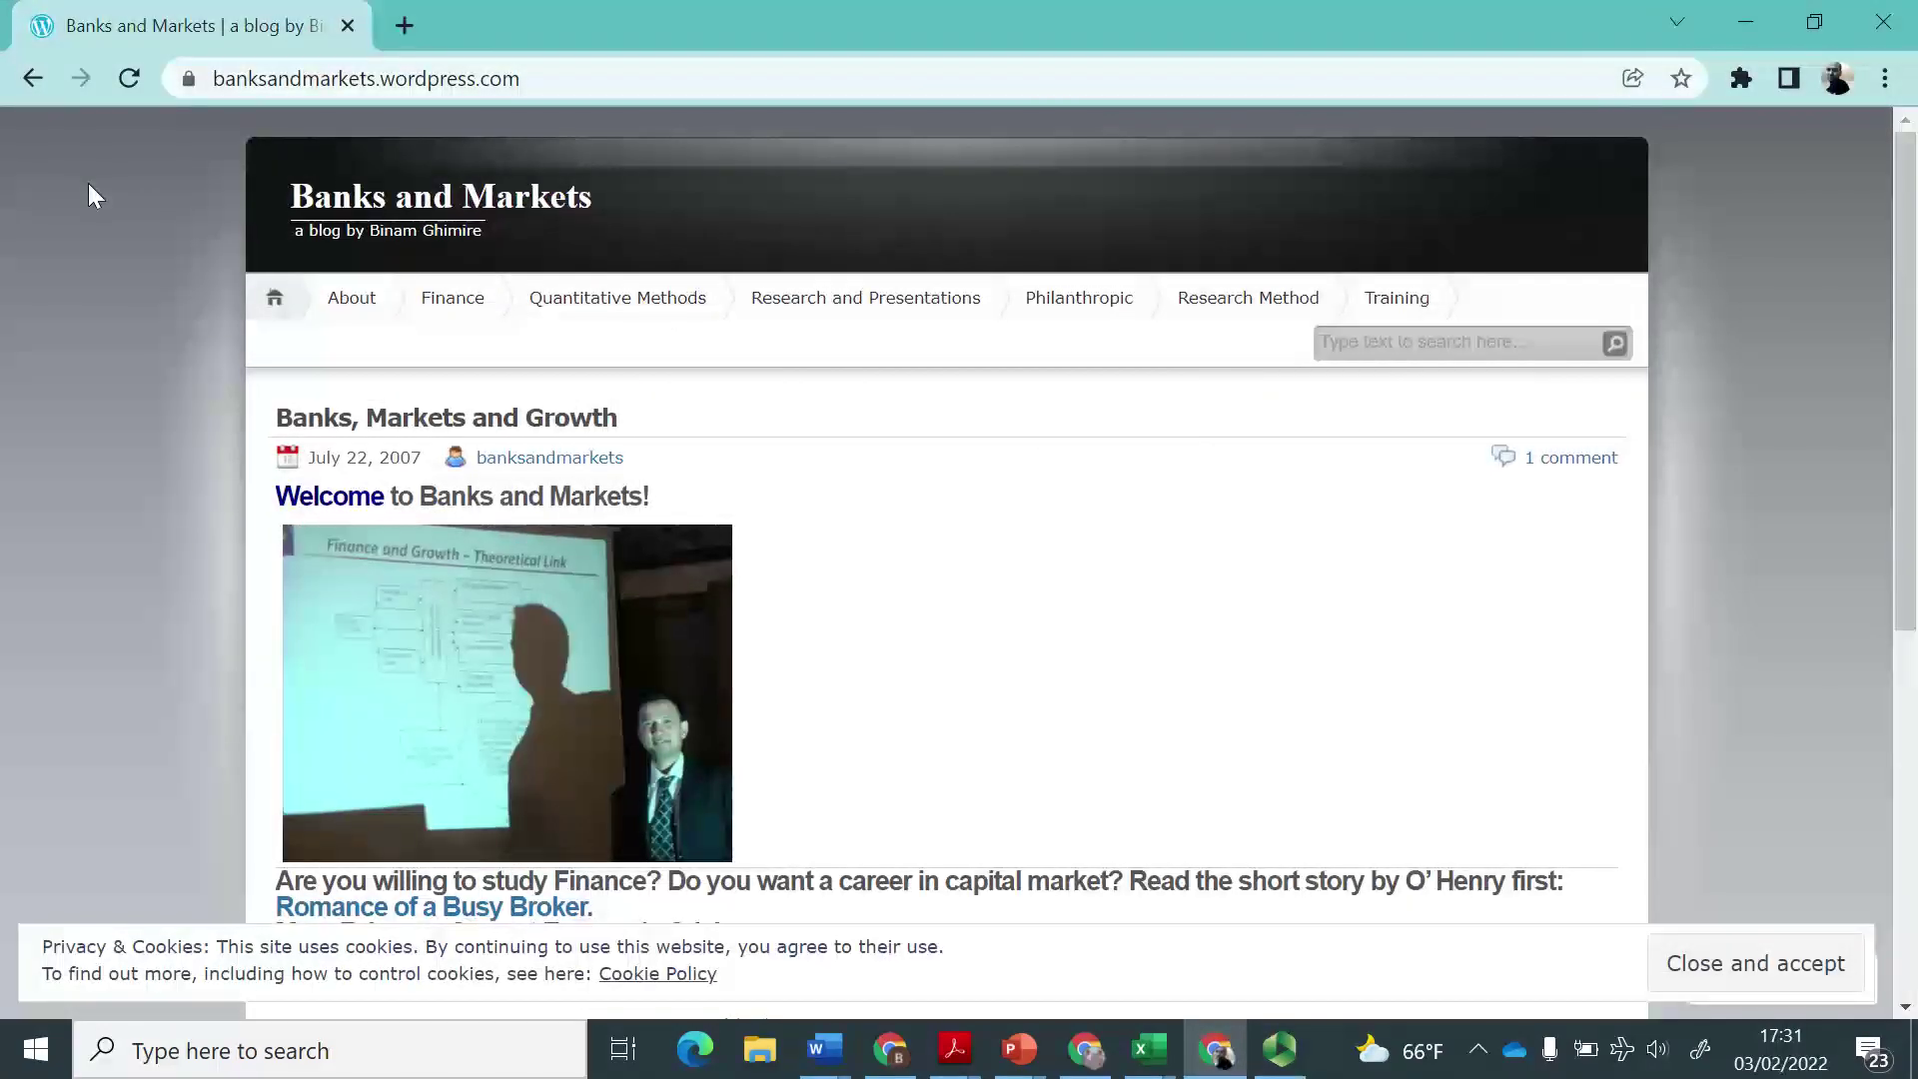
Switch from the Chrome blog to the SSD_MN0490 capital budgeting slides in PowerPoint.
key("alt+Tab")
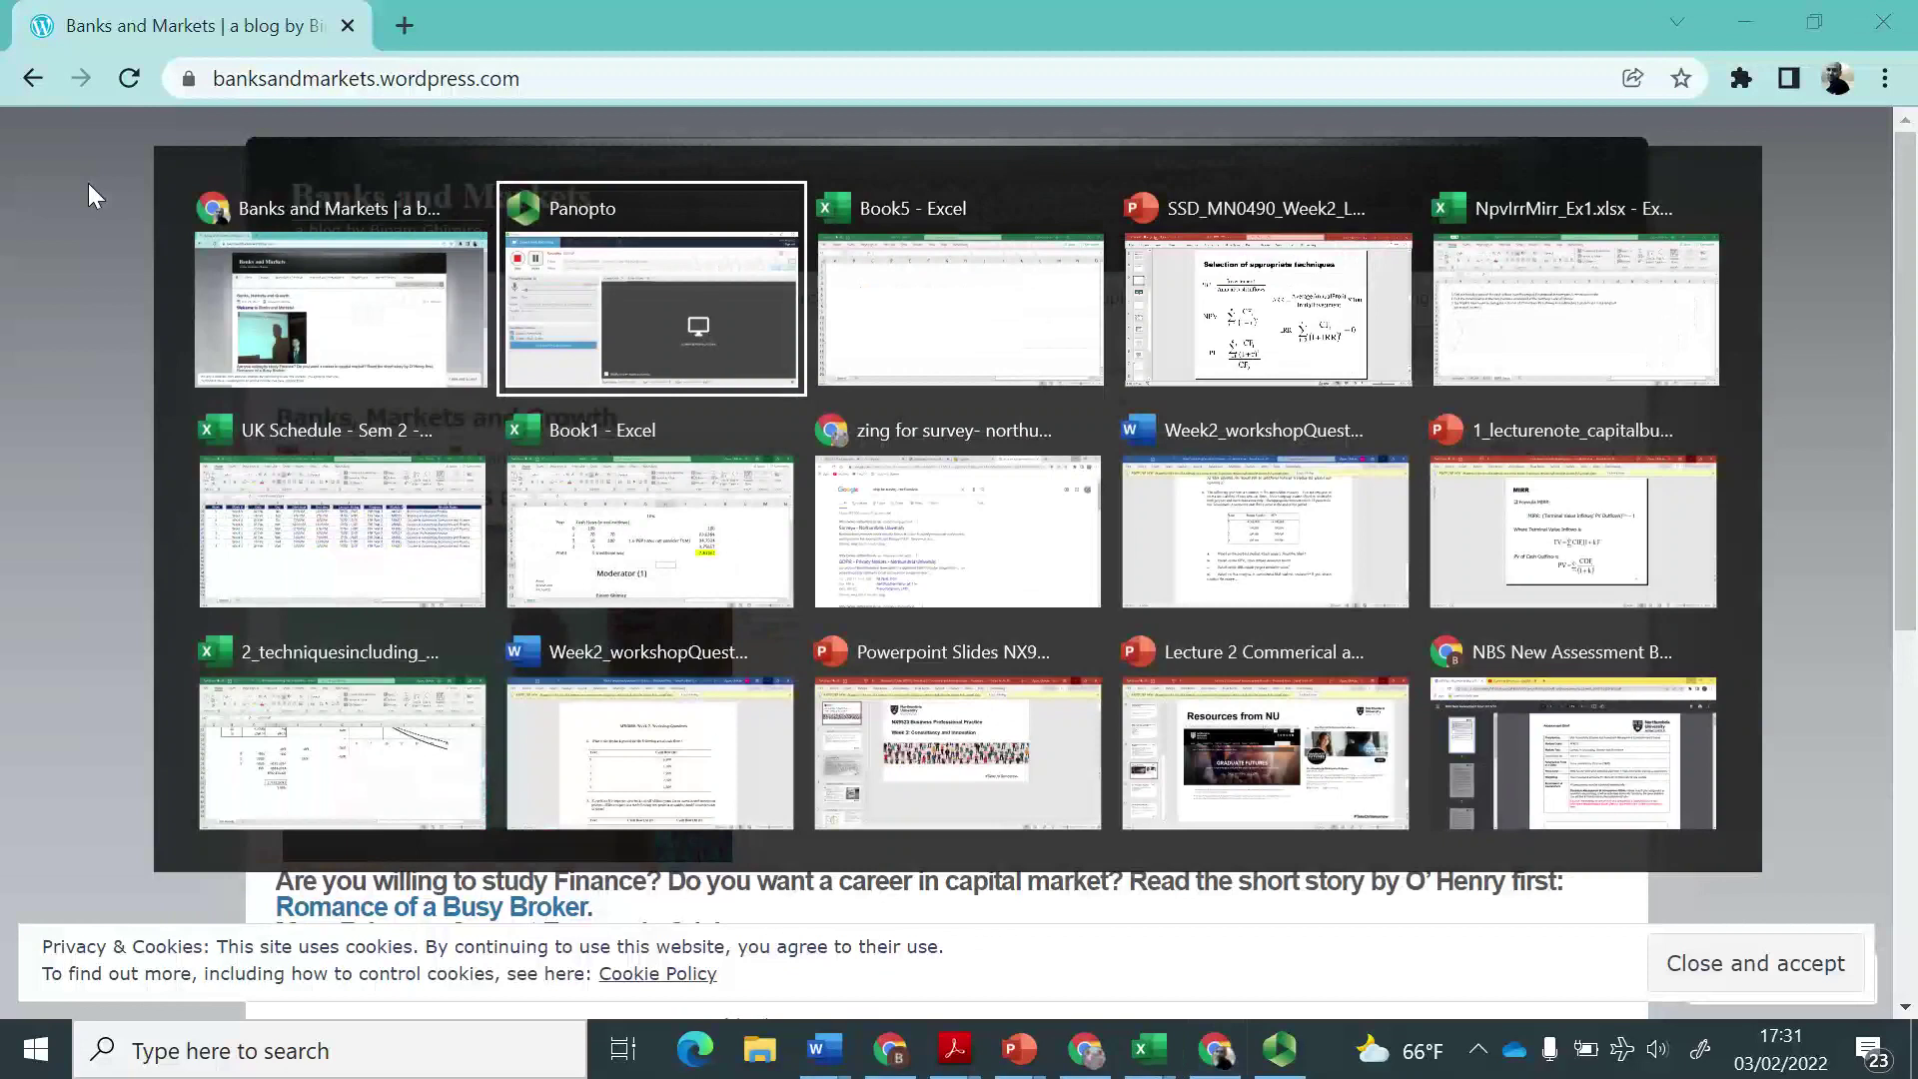
key("alt+Tab")
key("alt+Tab")
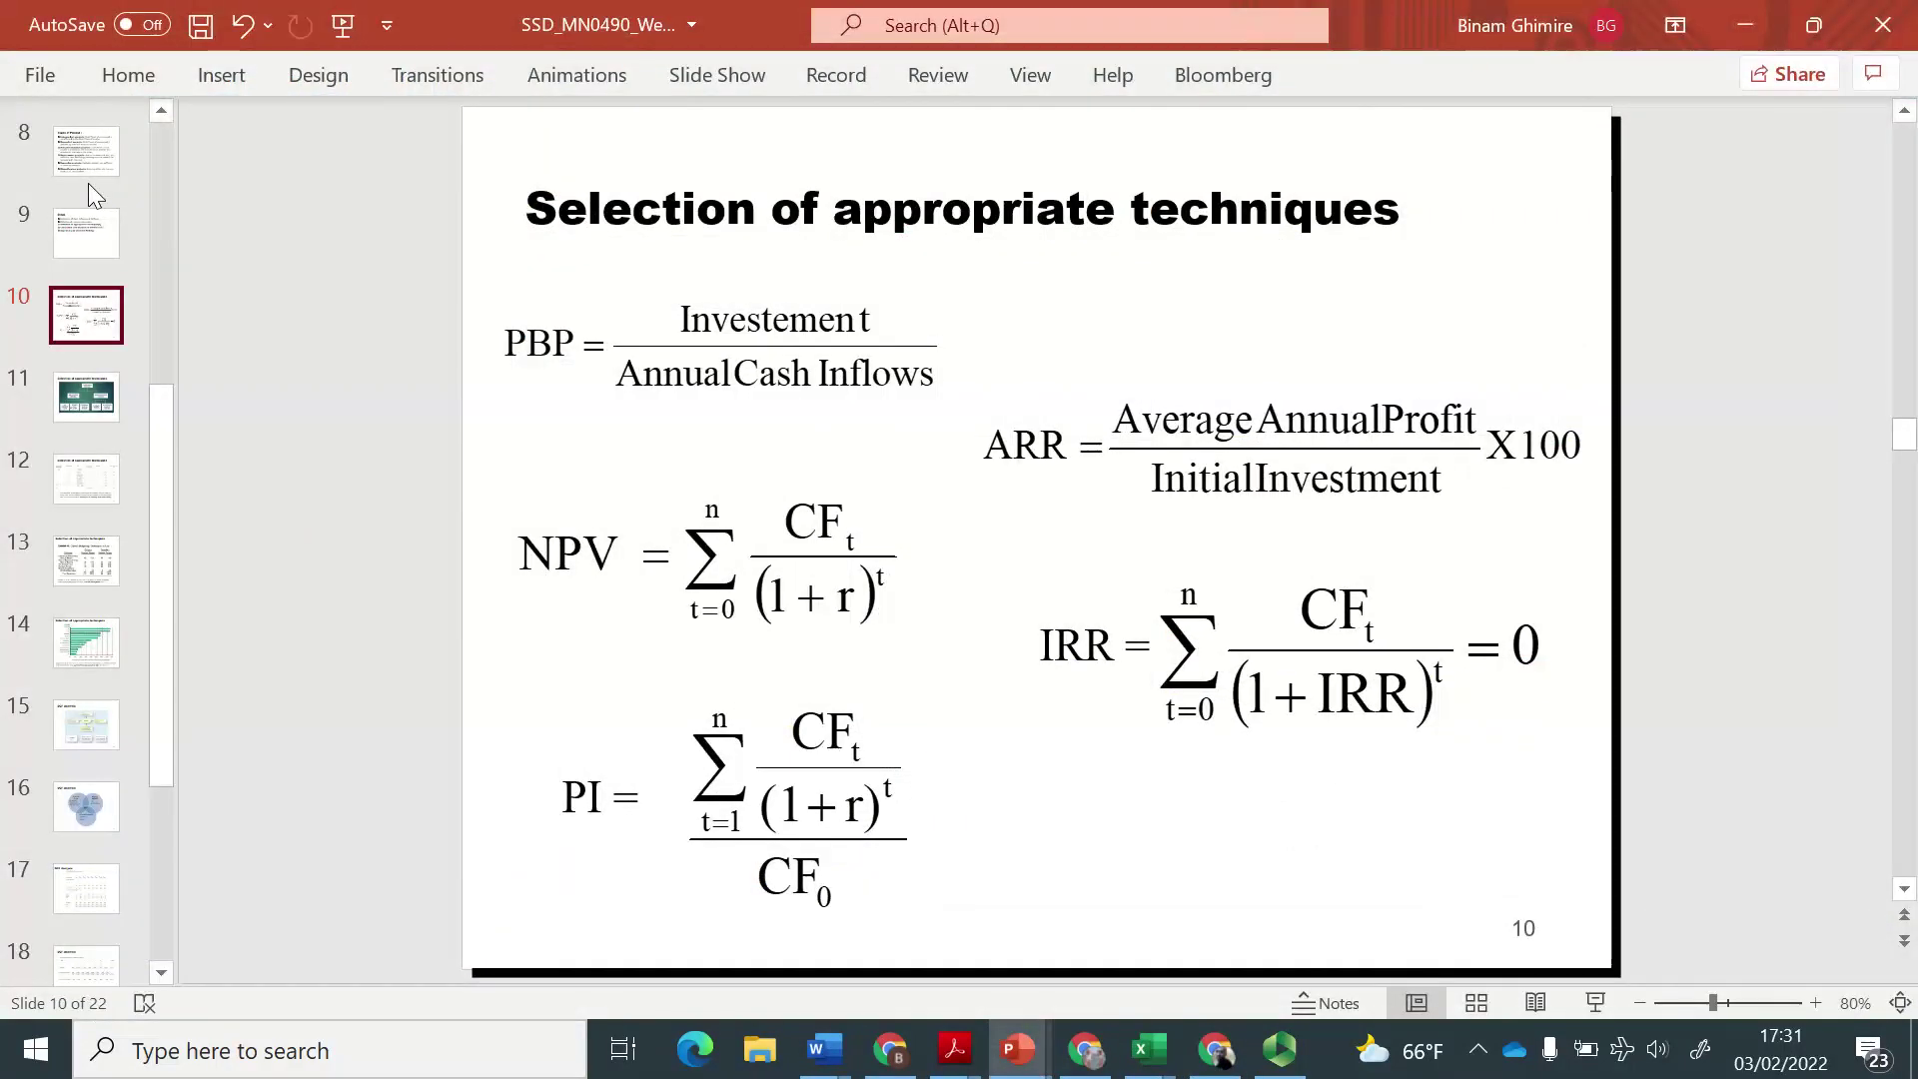
left_click(88, 408)
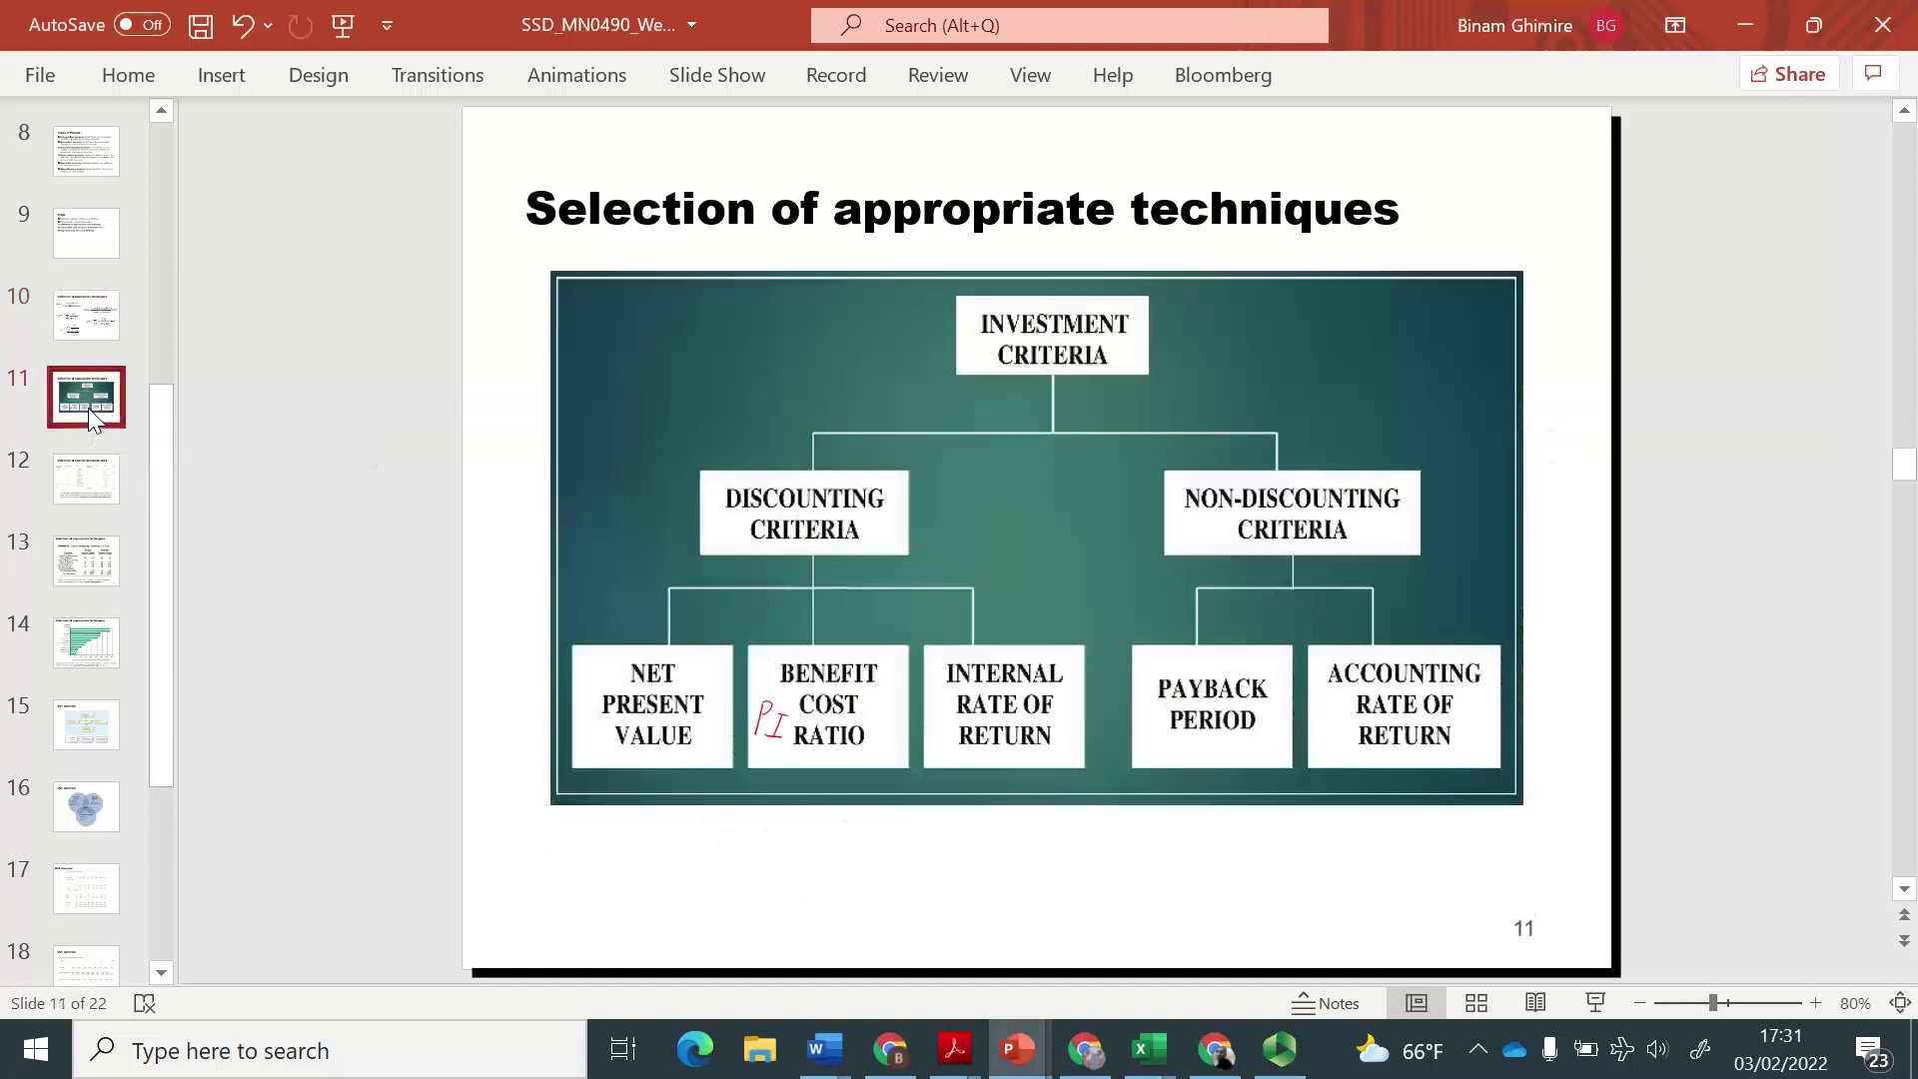
left_click(92, 573)
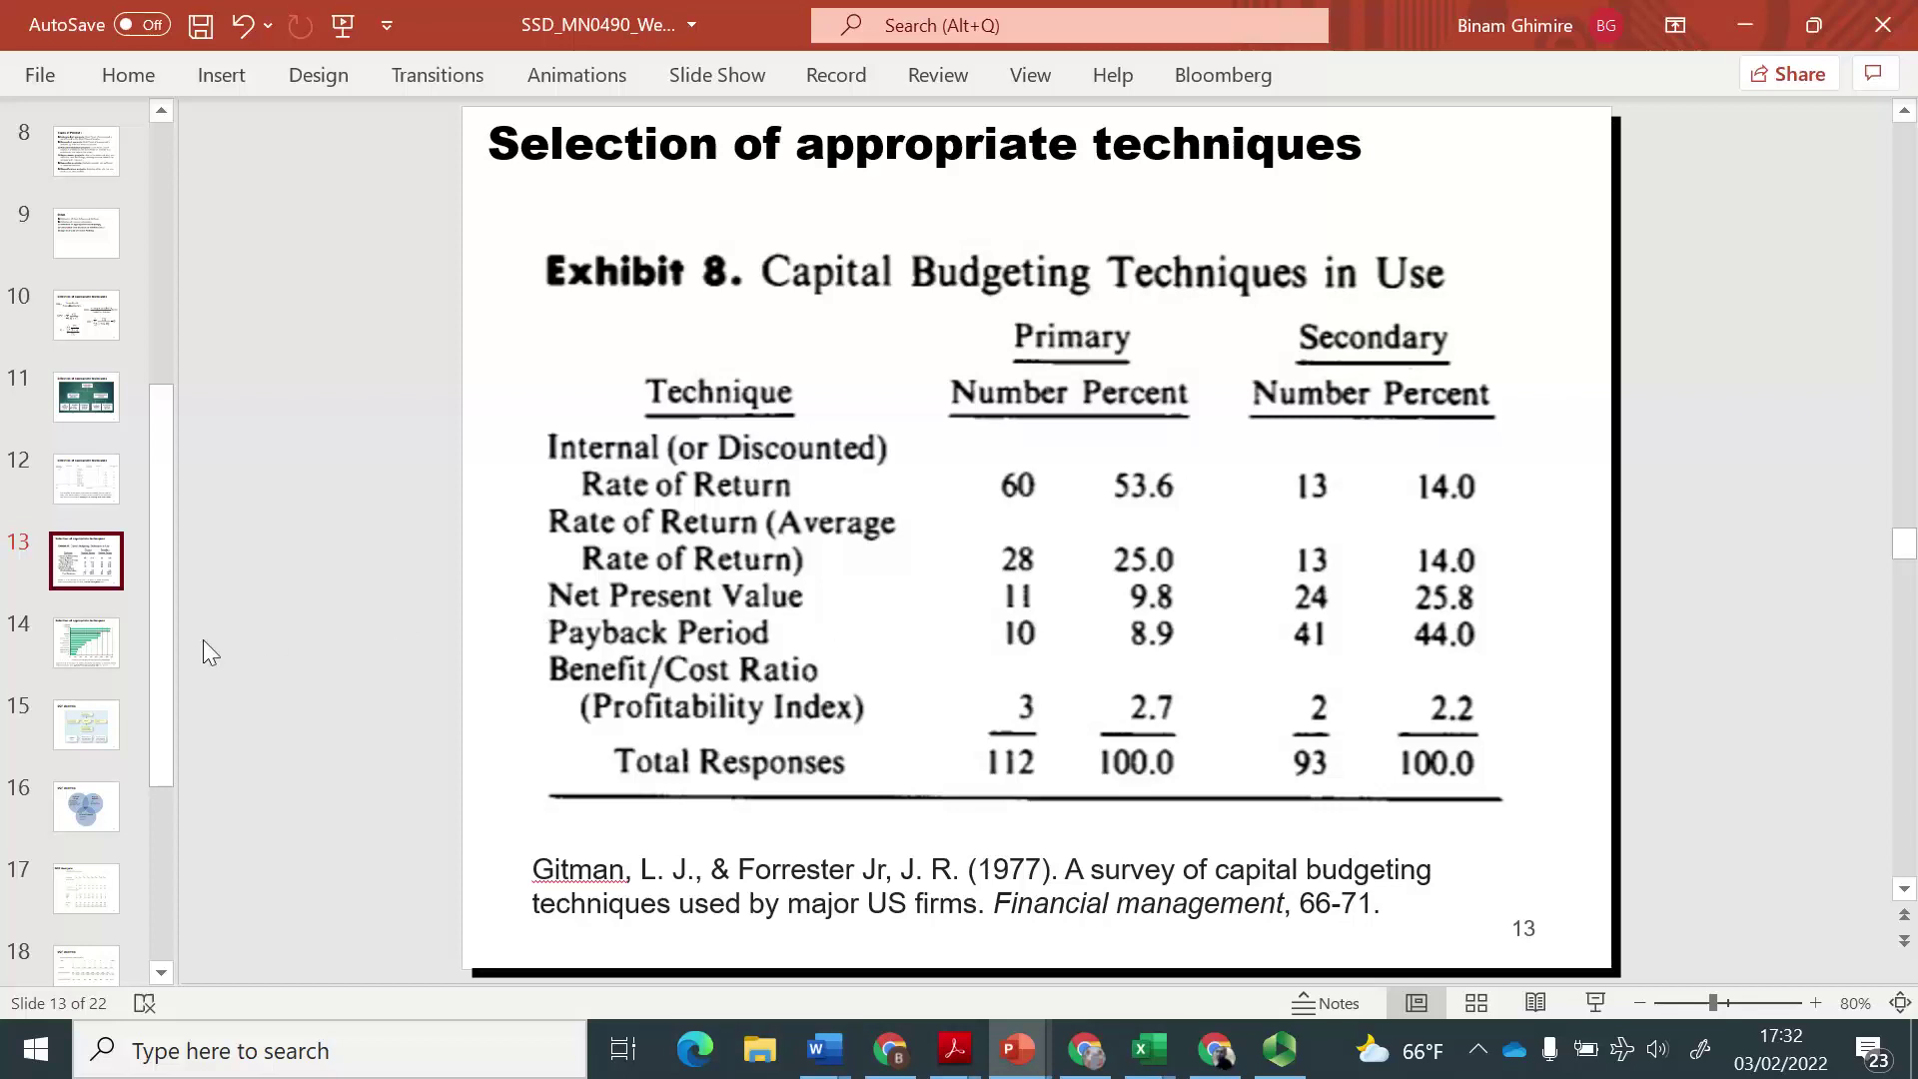
left_click(96, 655)
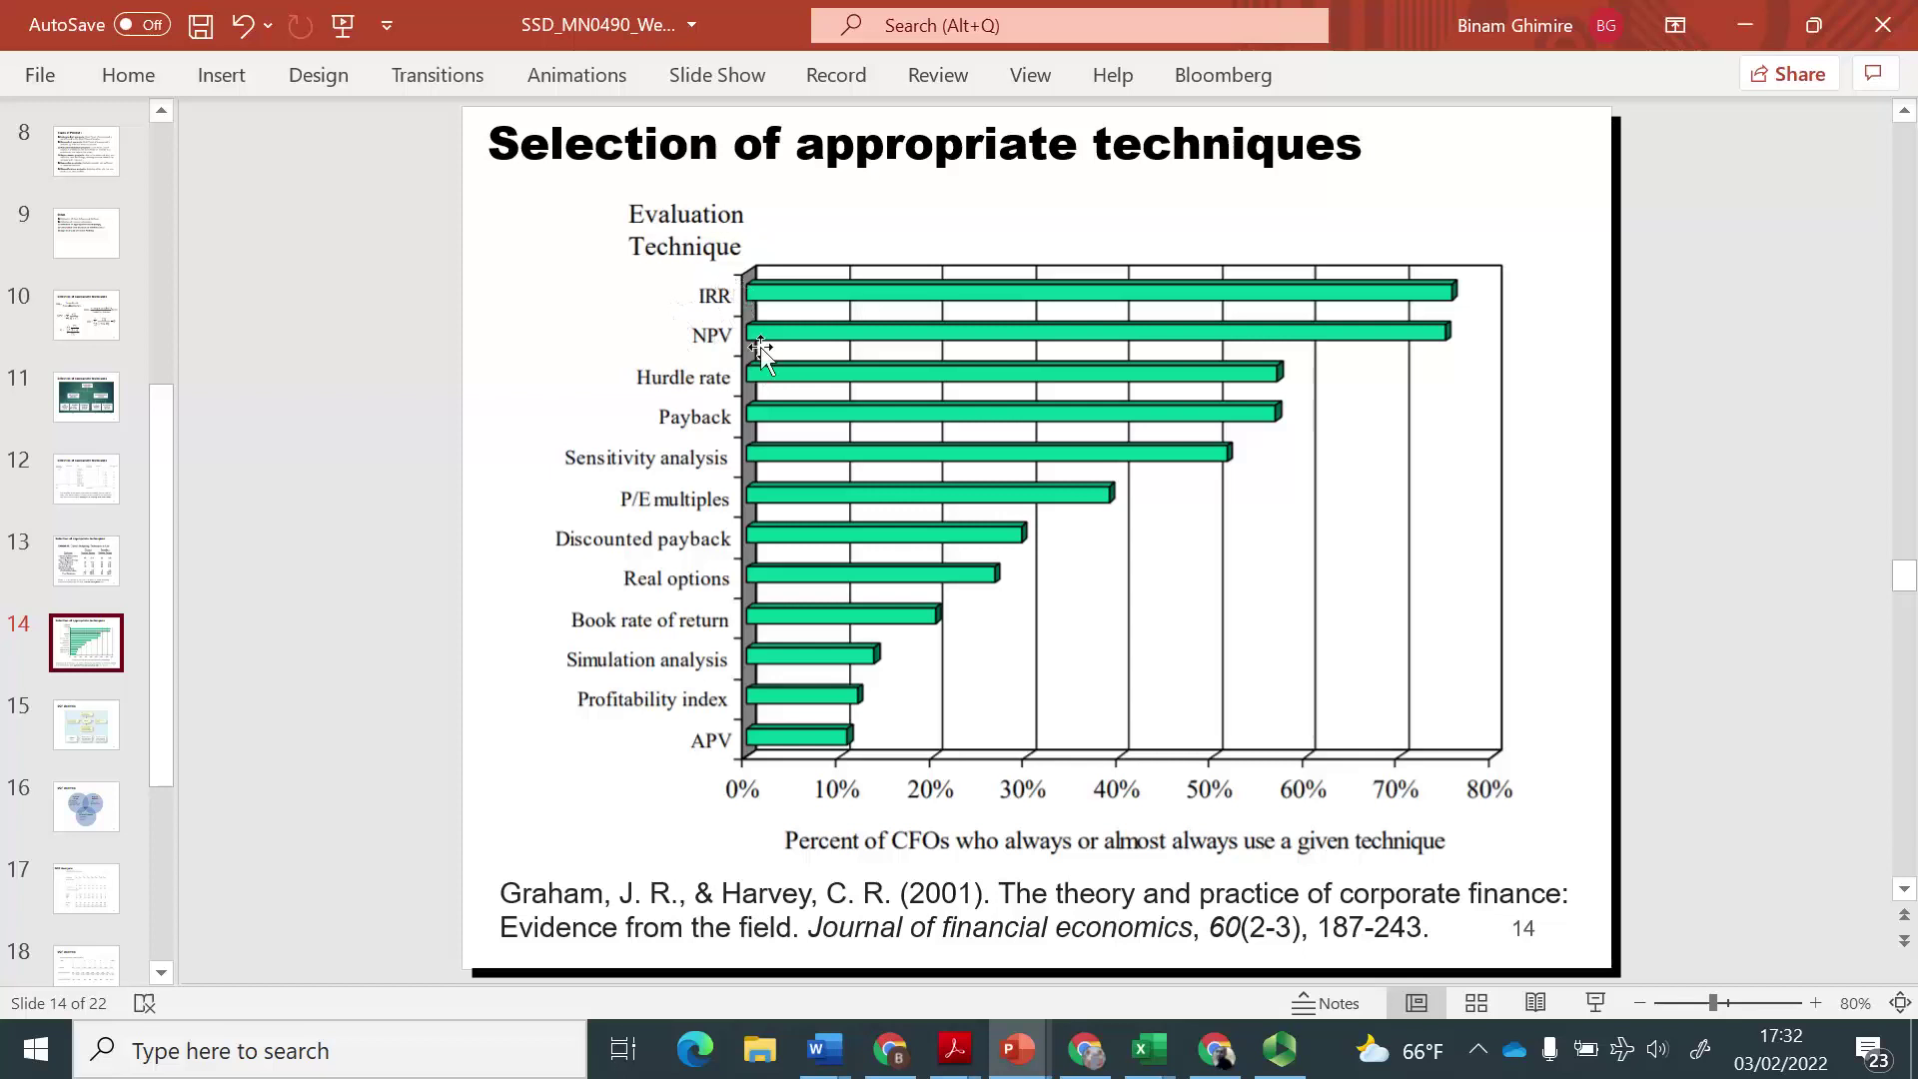
left_click(85, 398)
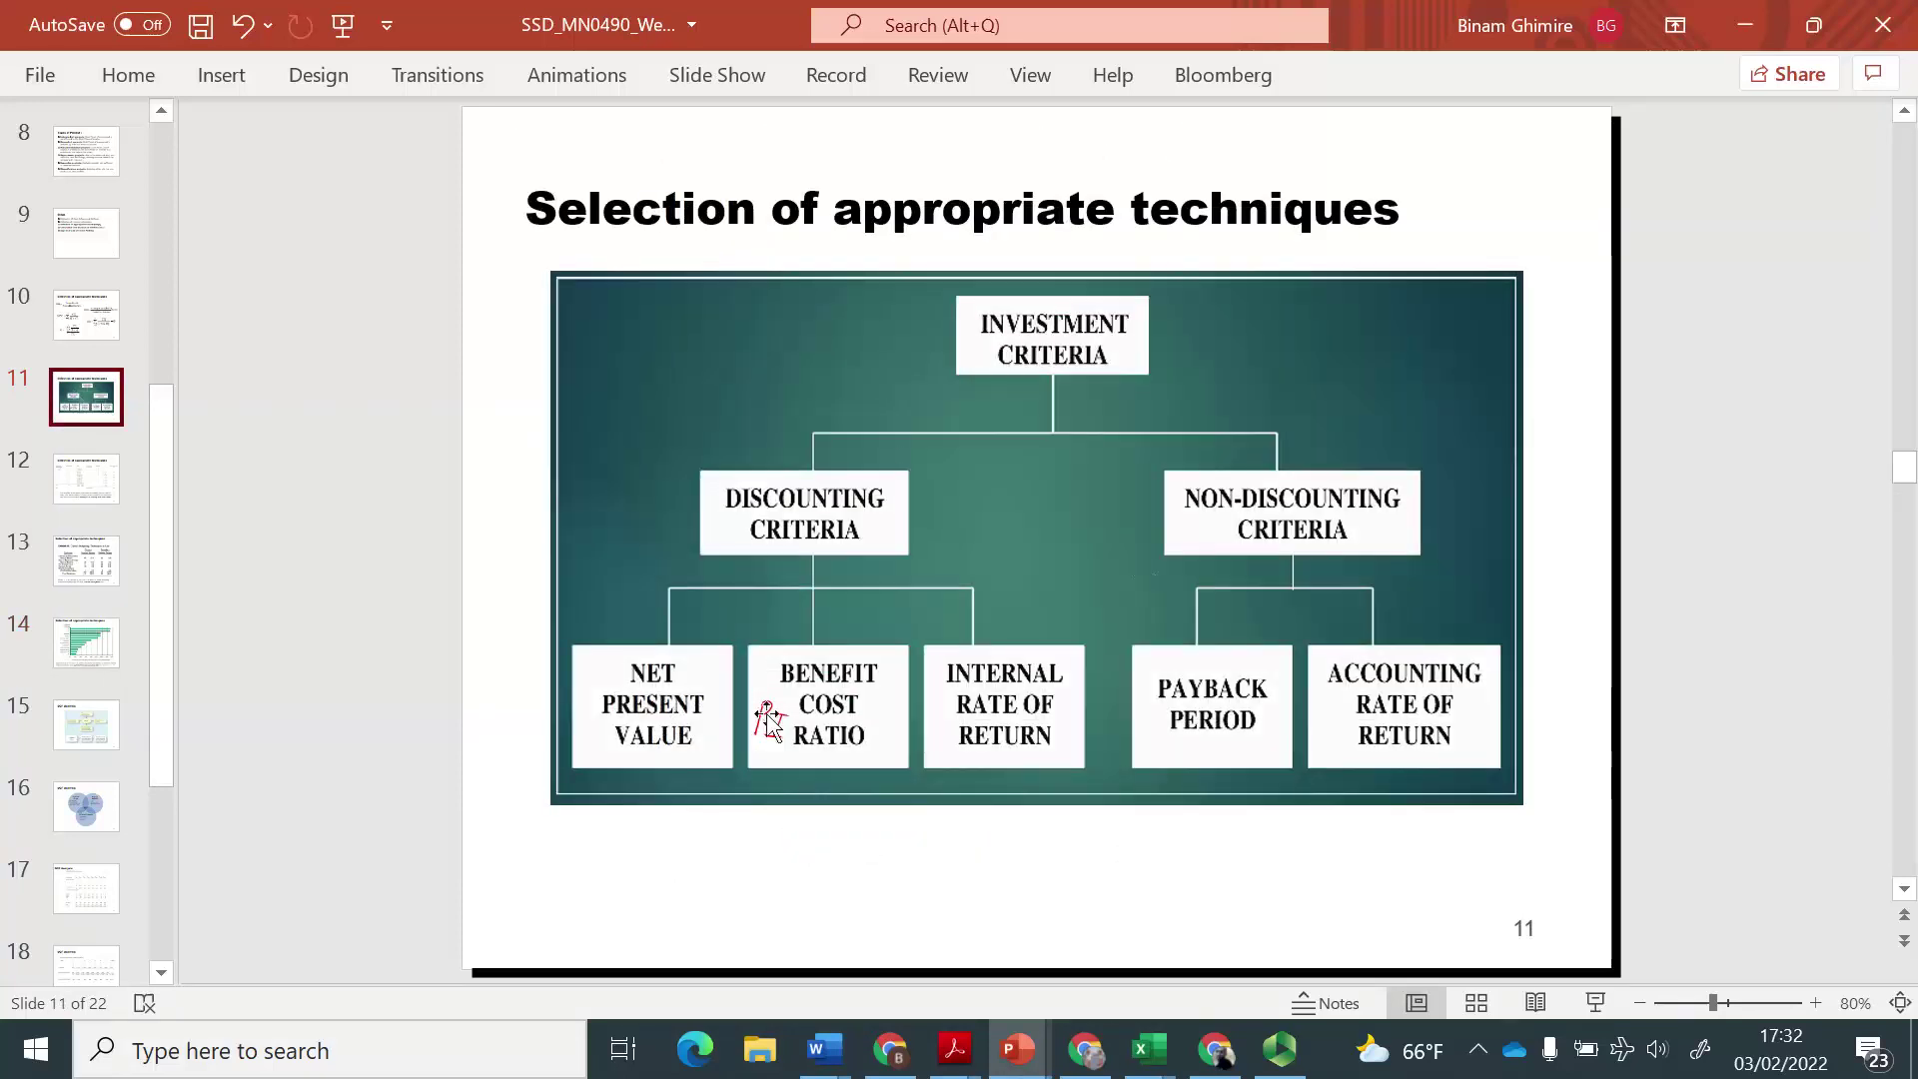
left_click(92, 325)
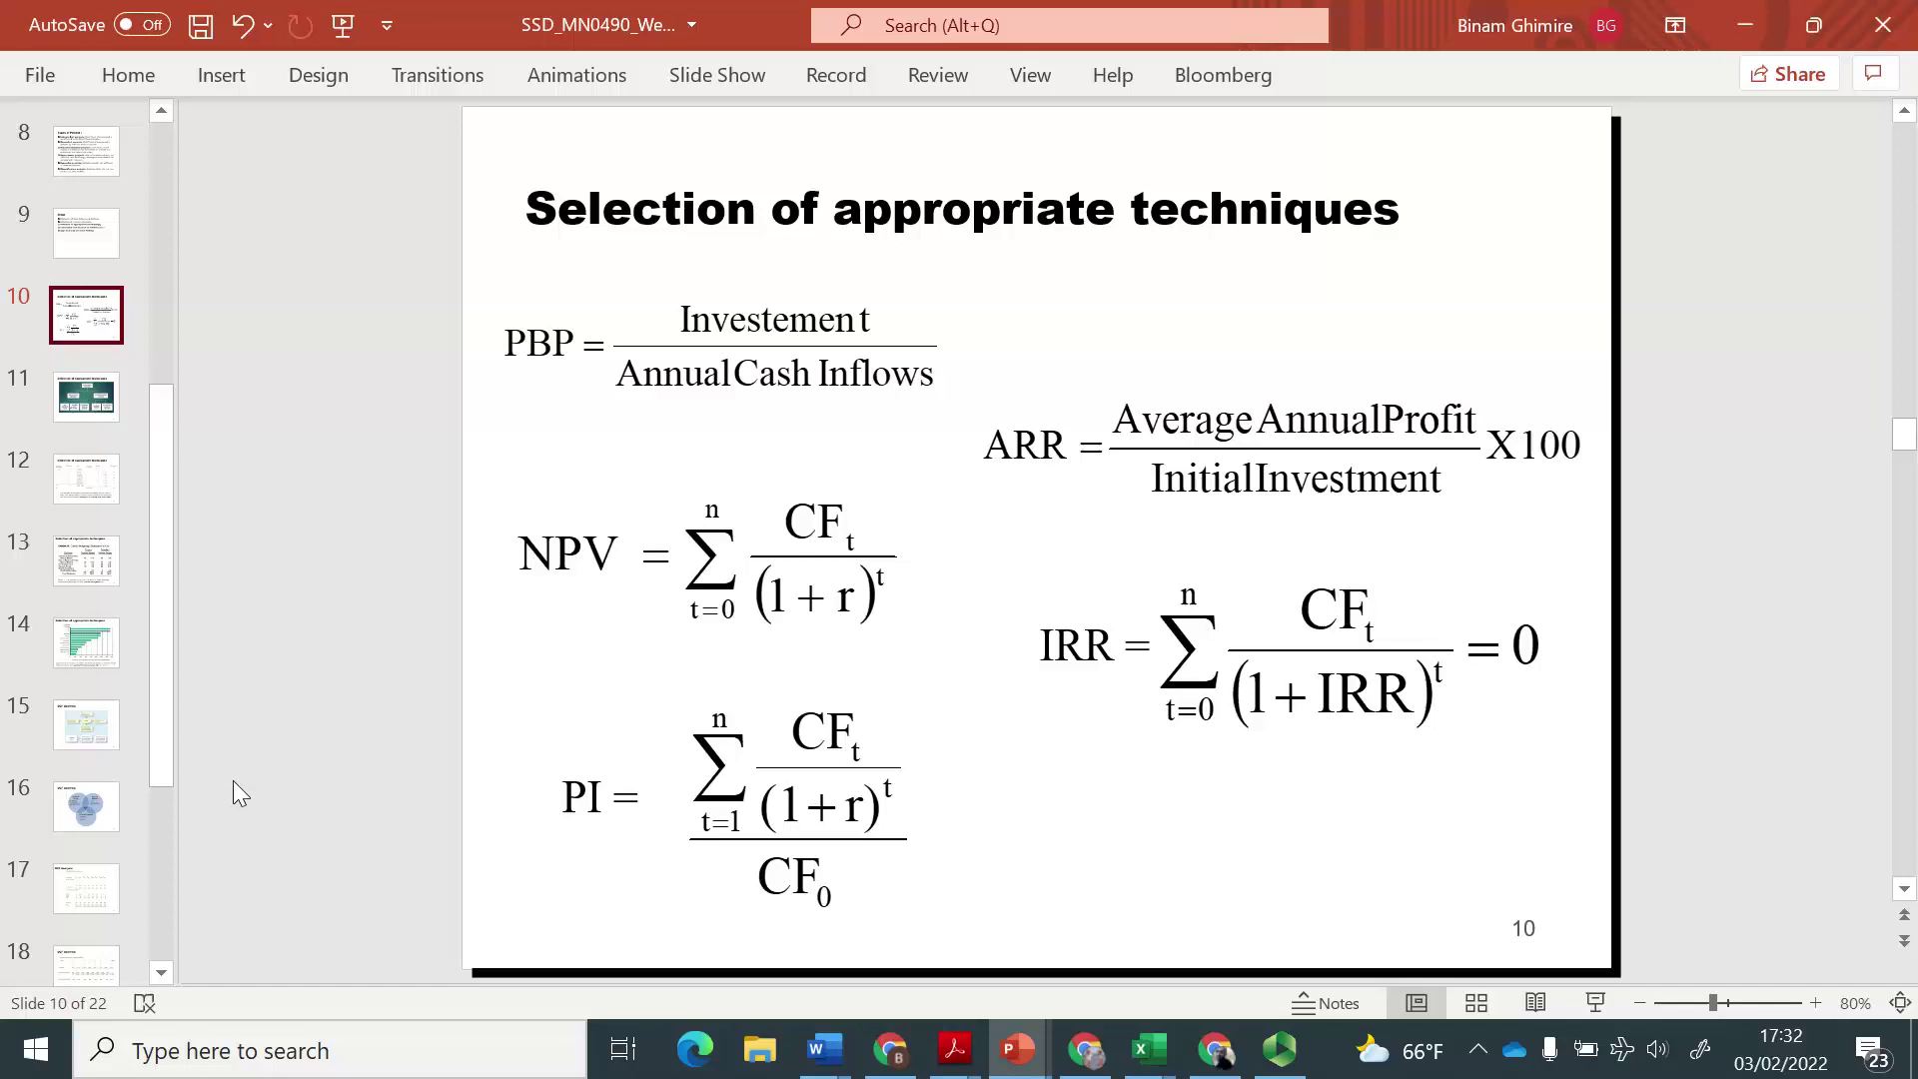
key("alt+Tab")
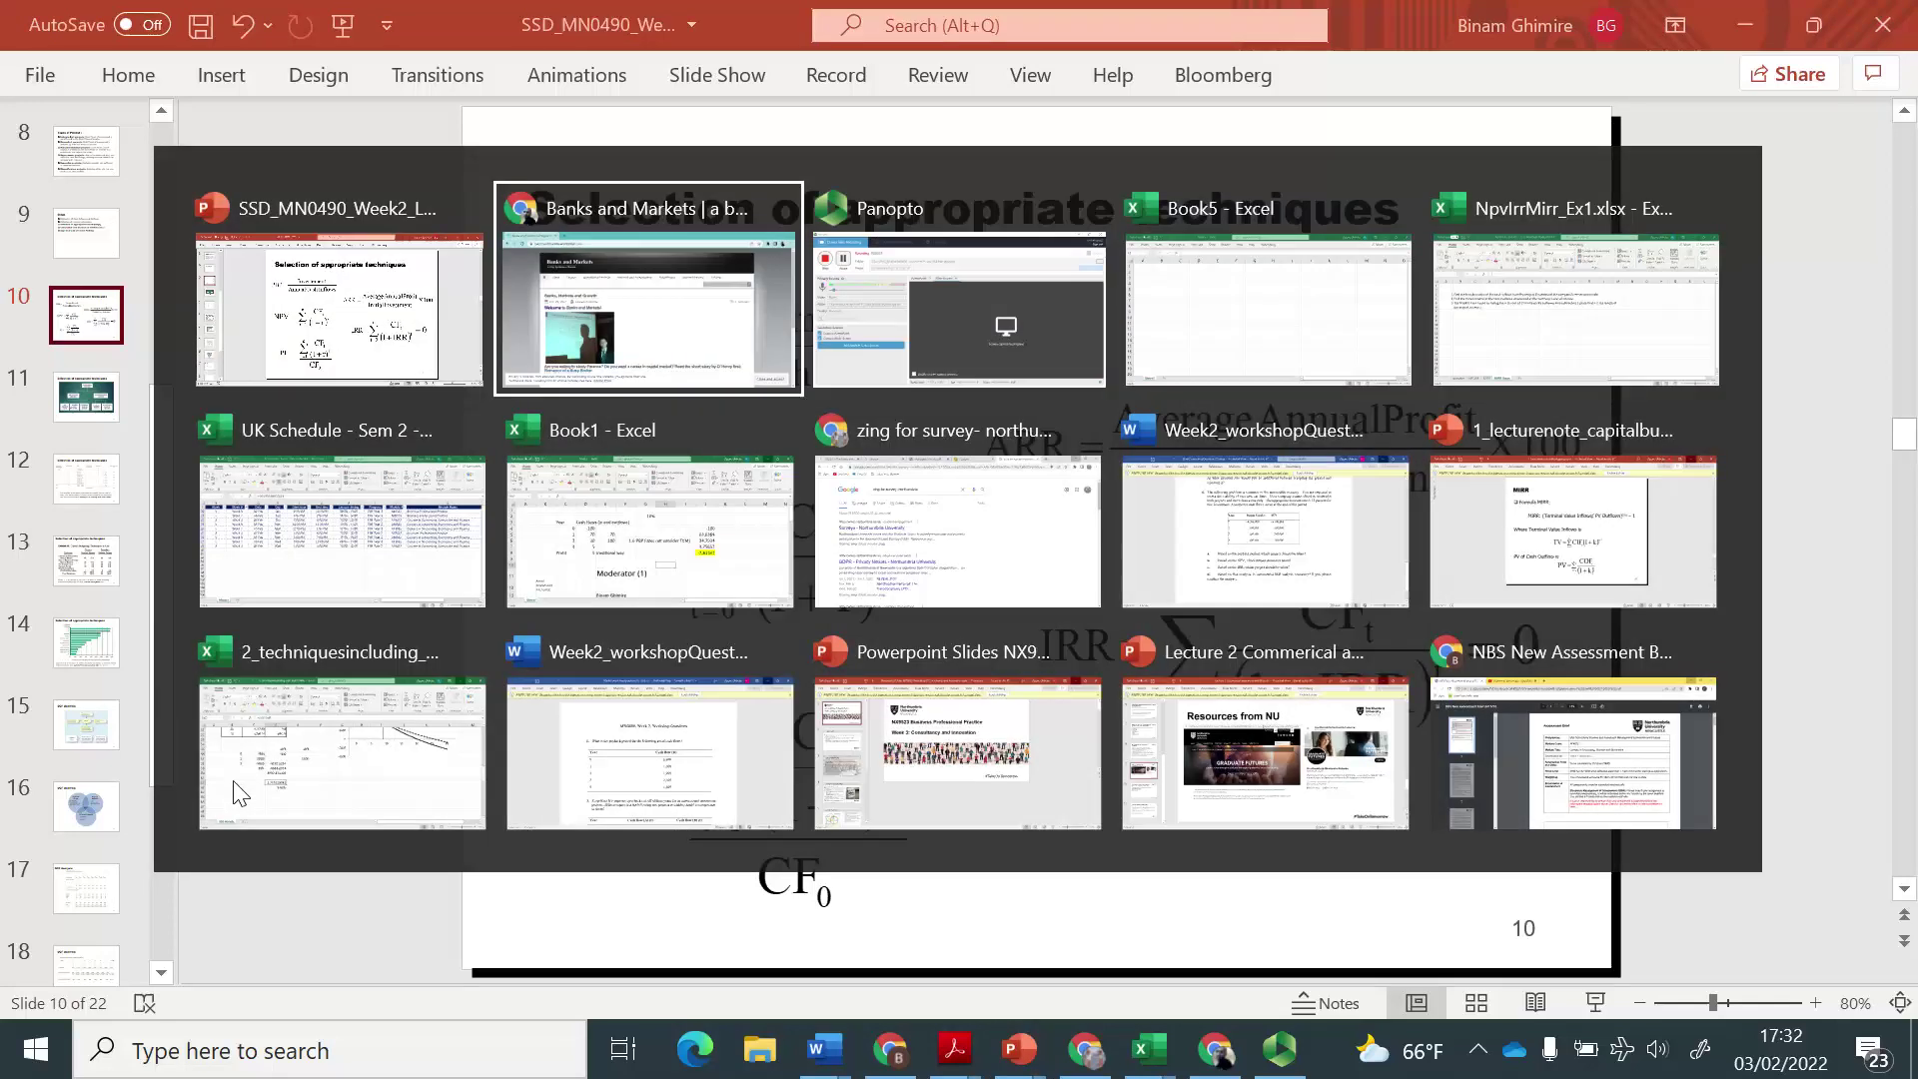
key("alt+Tab")
key("alt+Tab")
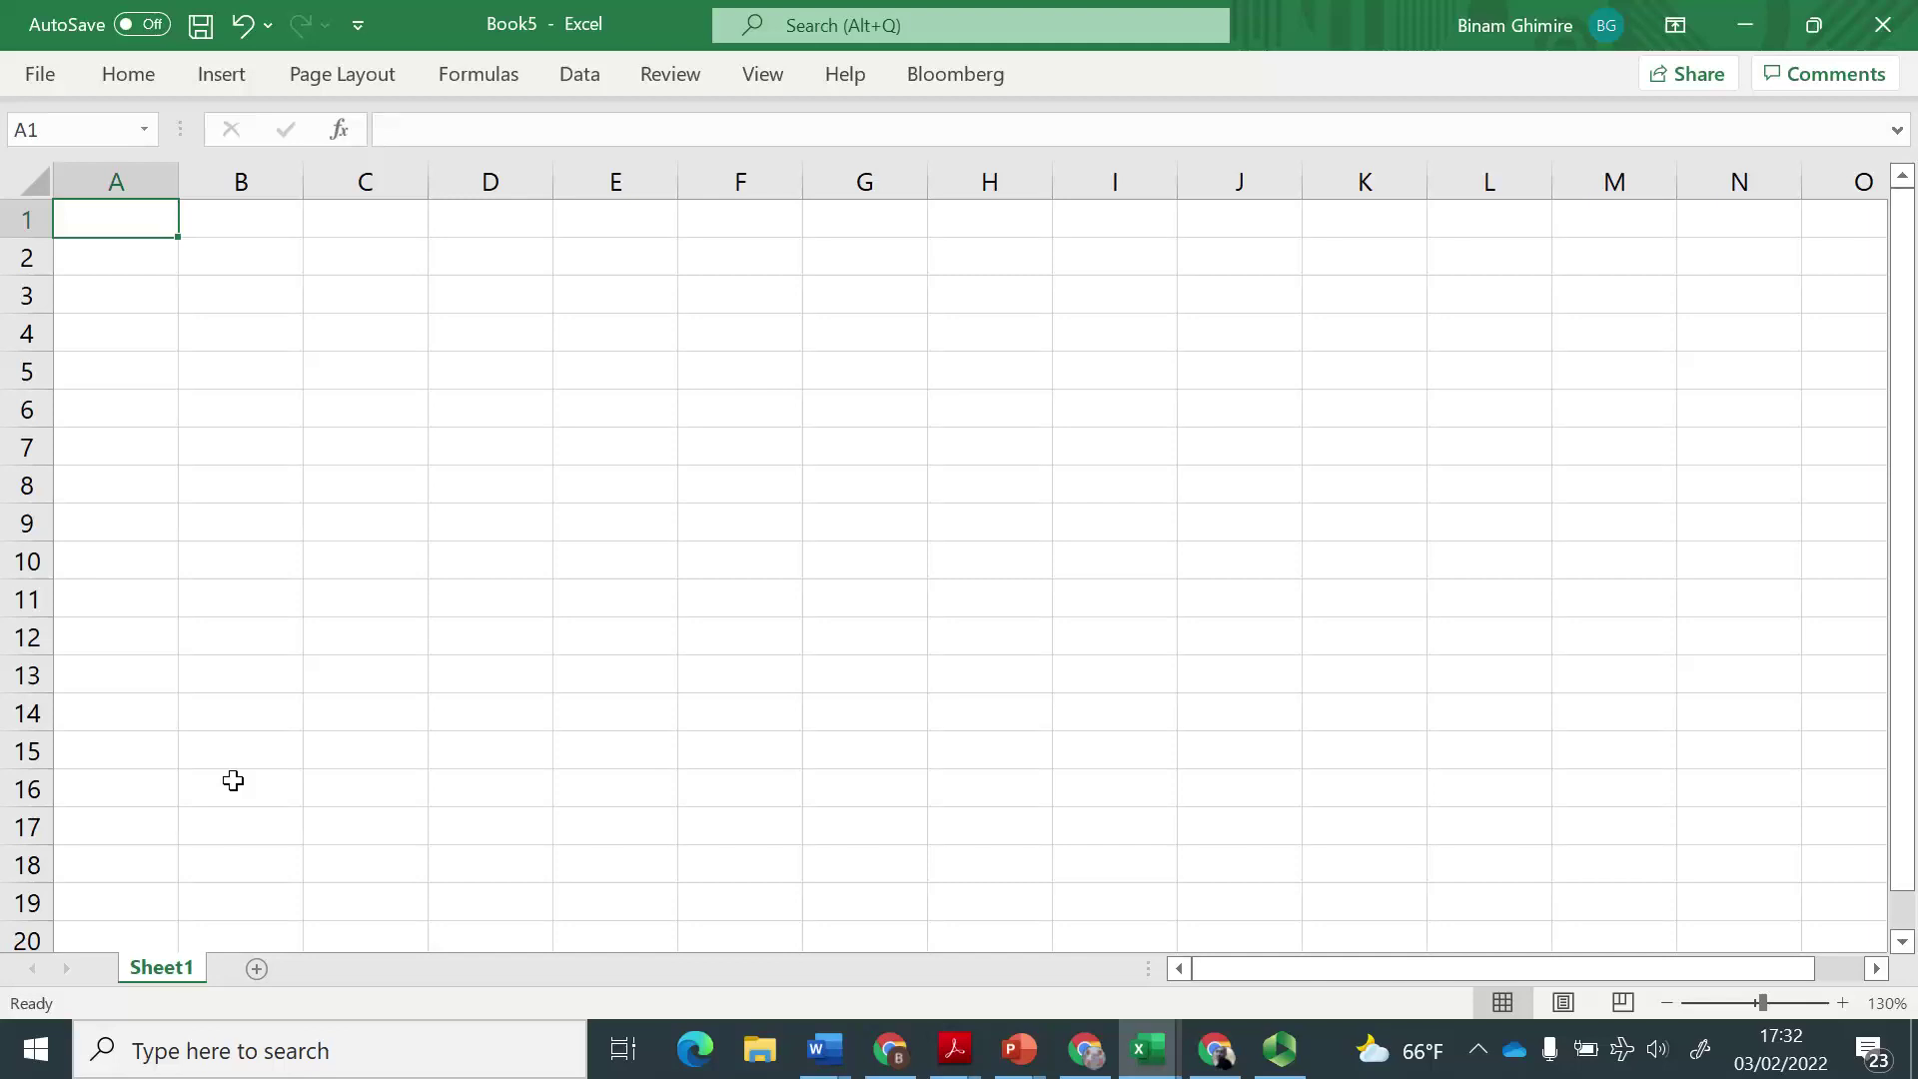
key("alt+Tab")
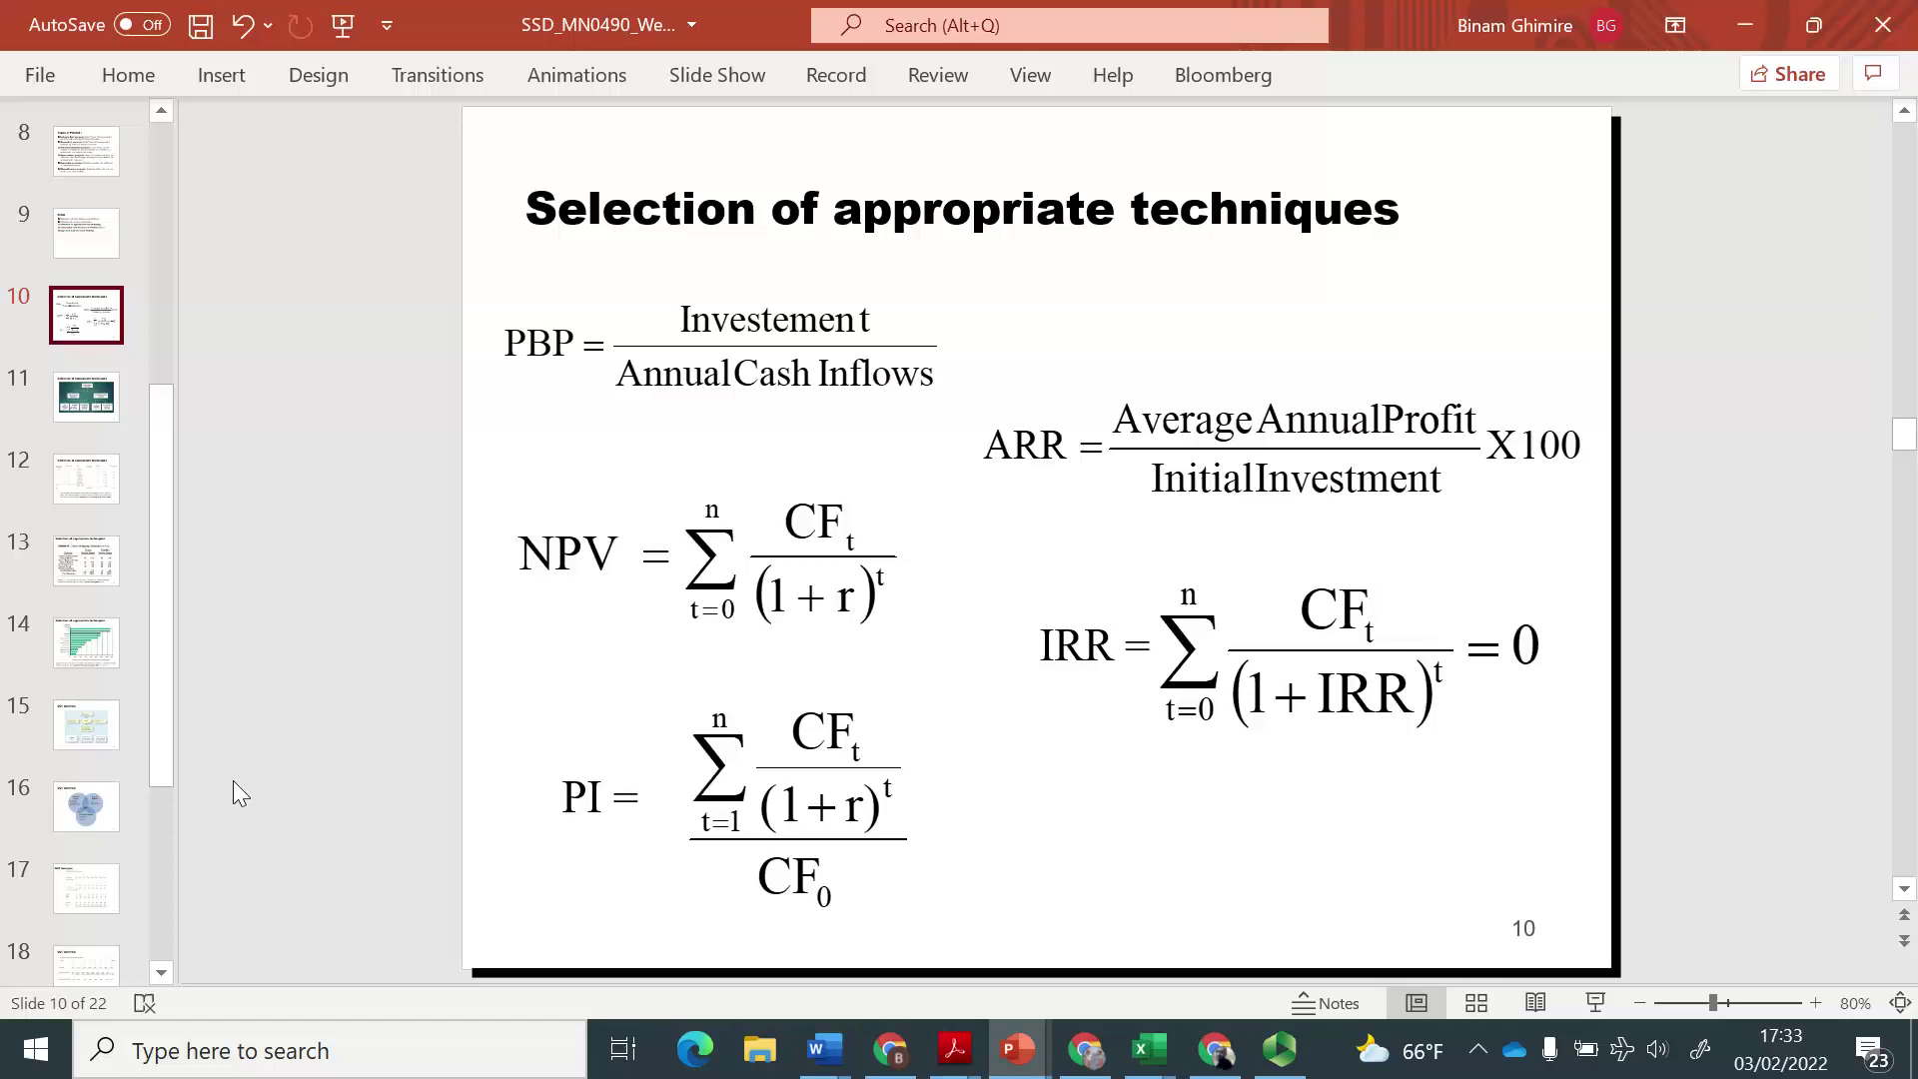
key("alt+Tab")
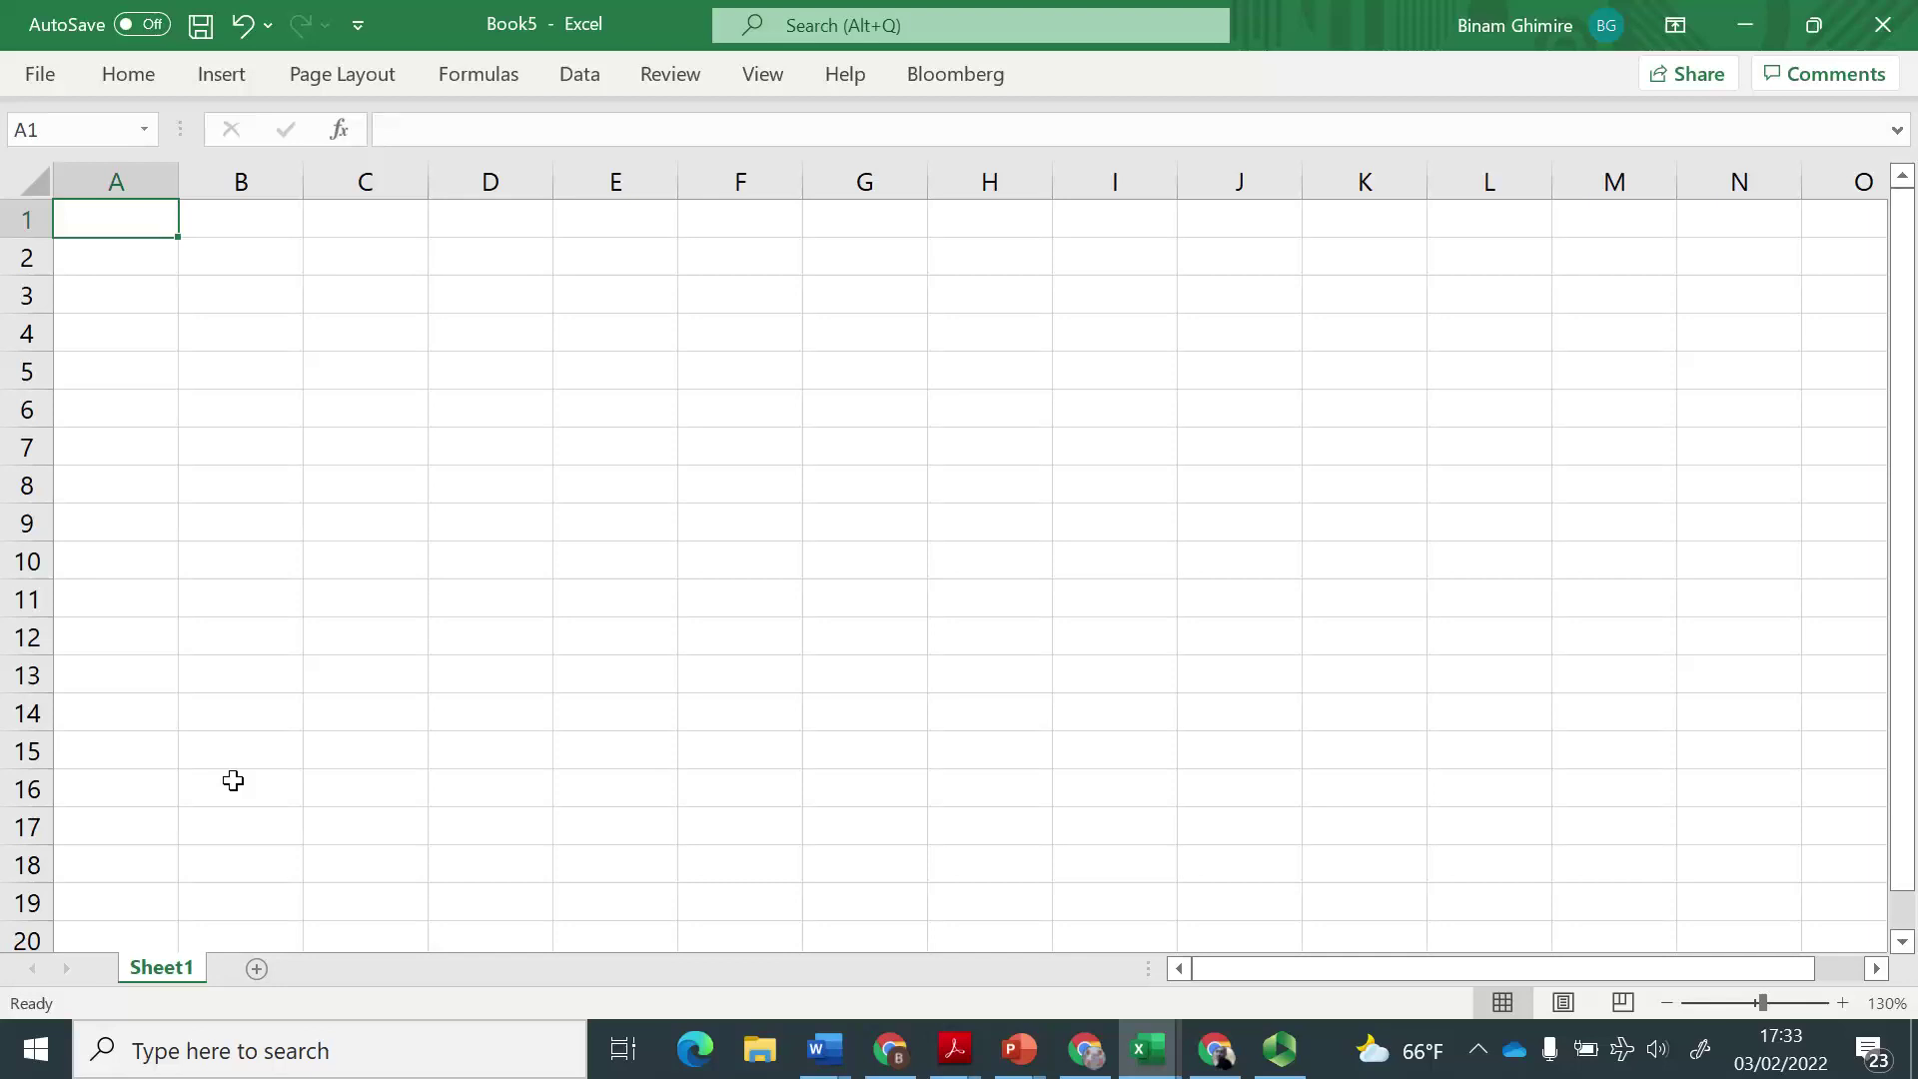
Enter a 'Year' heading in A3 and years 0 to 4 in A4:A8.
key("Down")
key("Down")
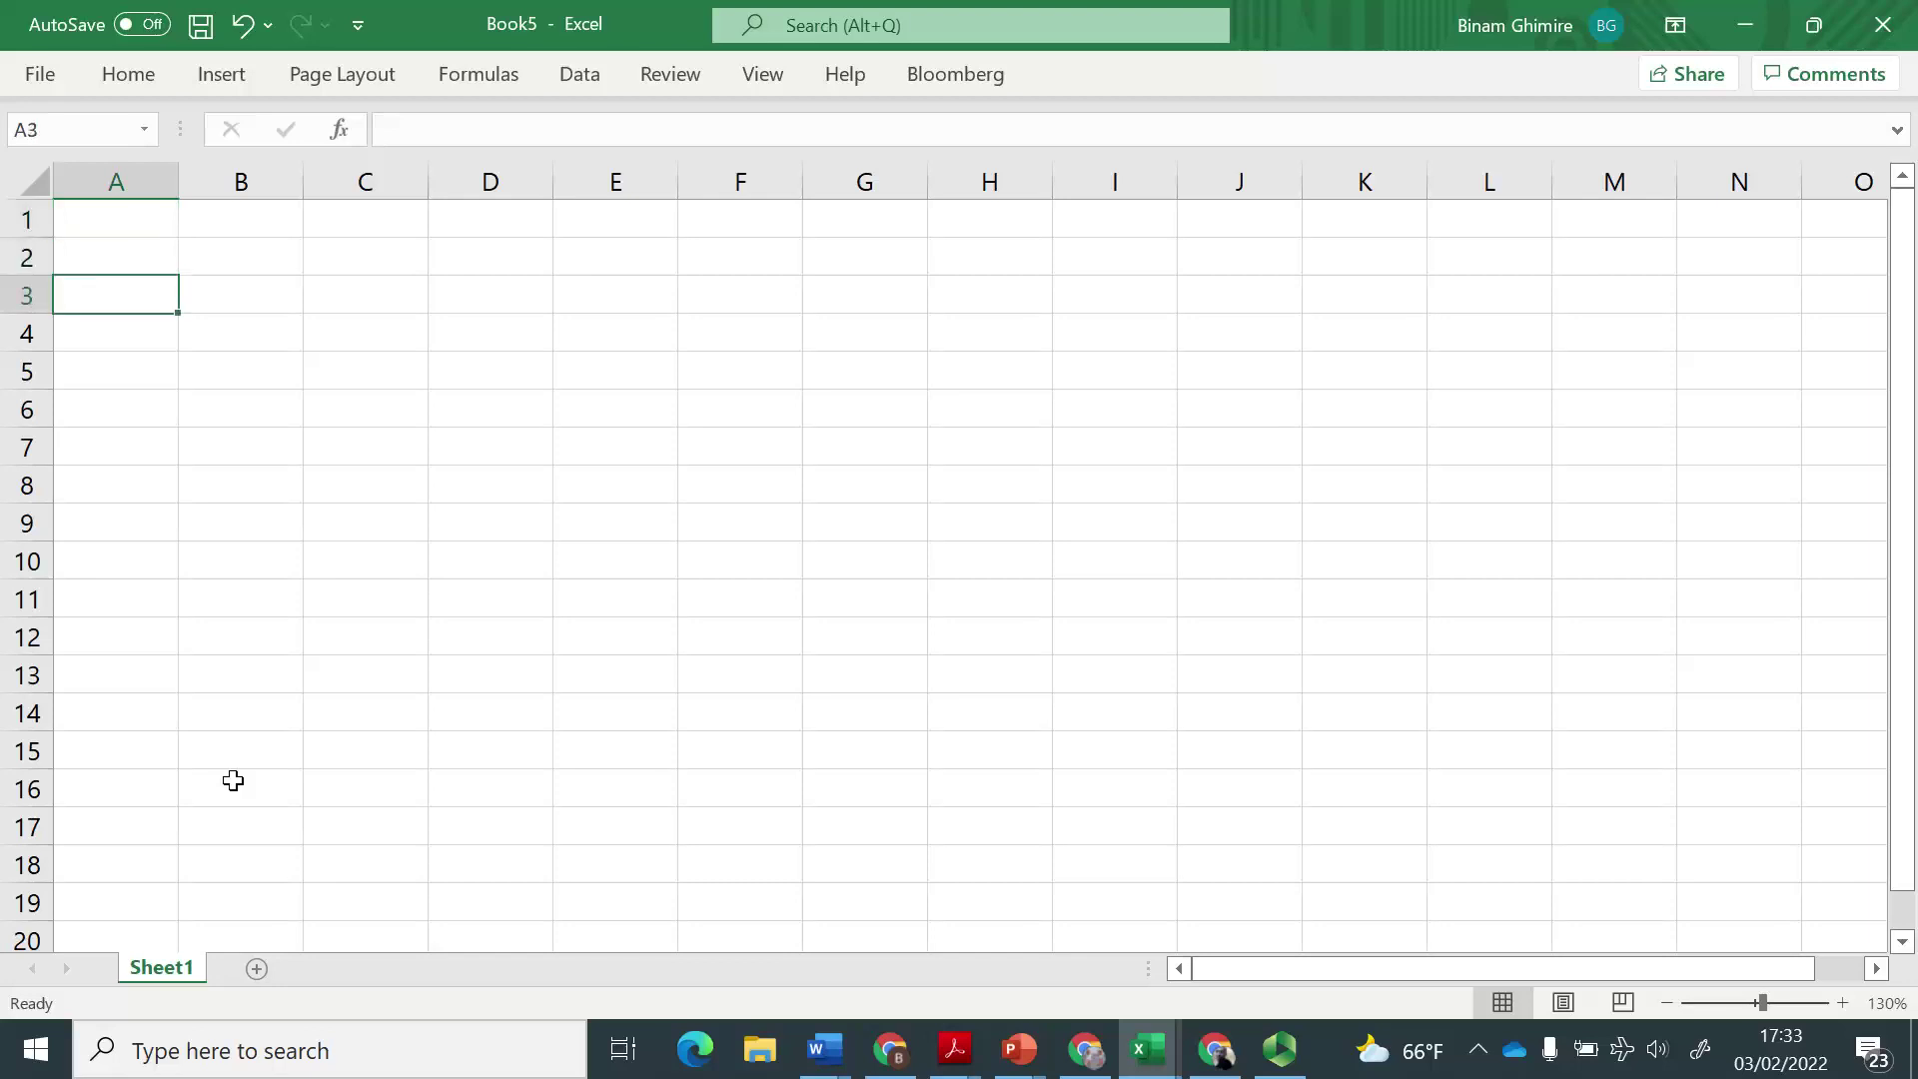
type("Year")
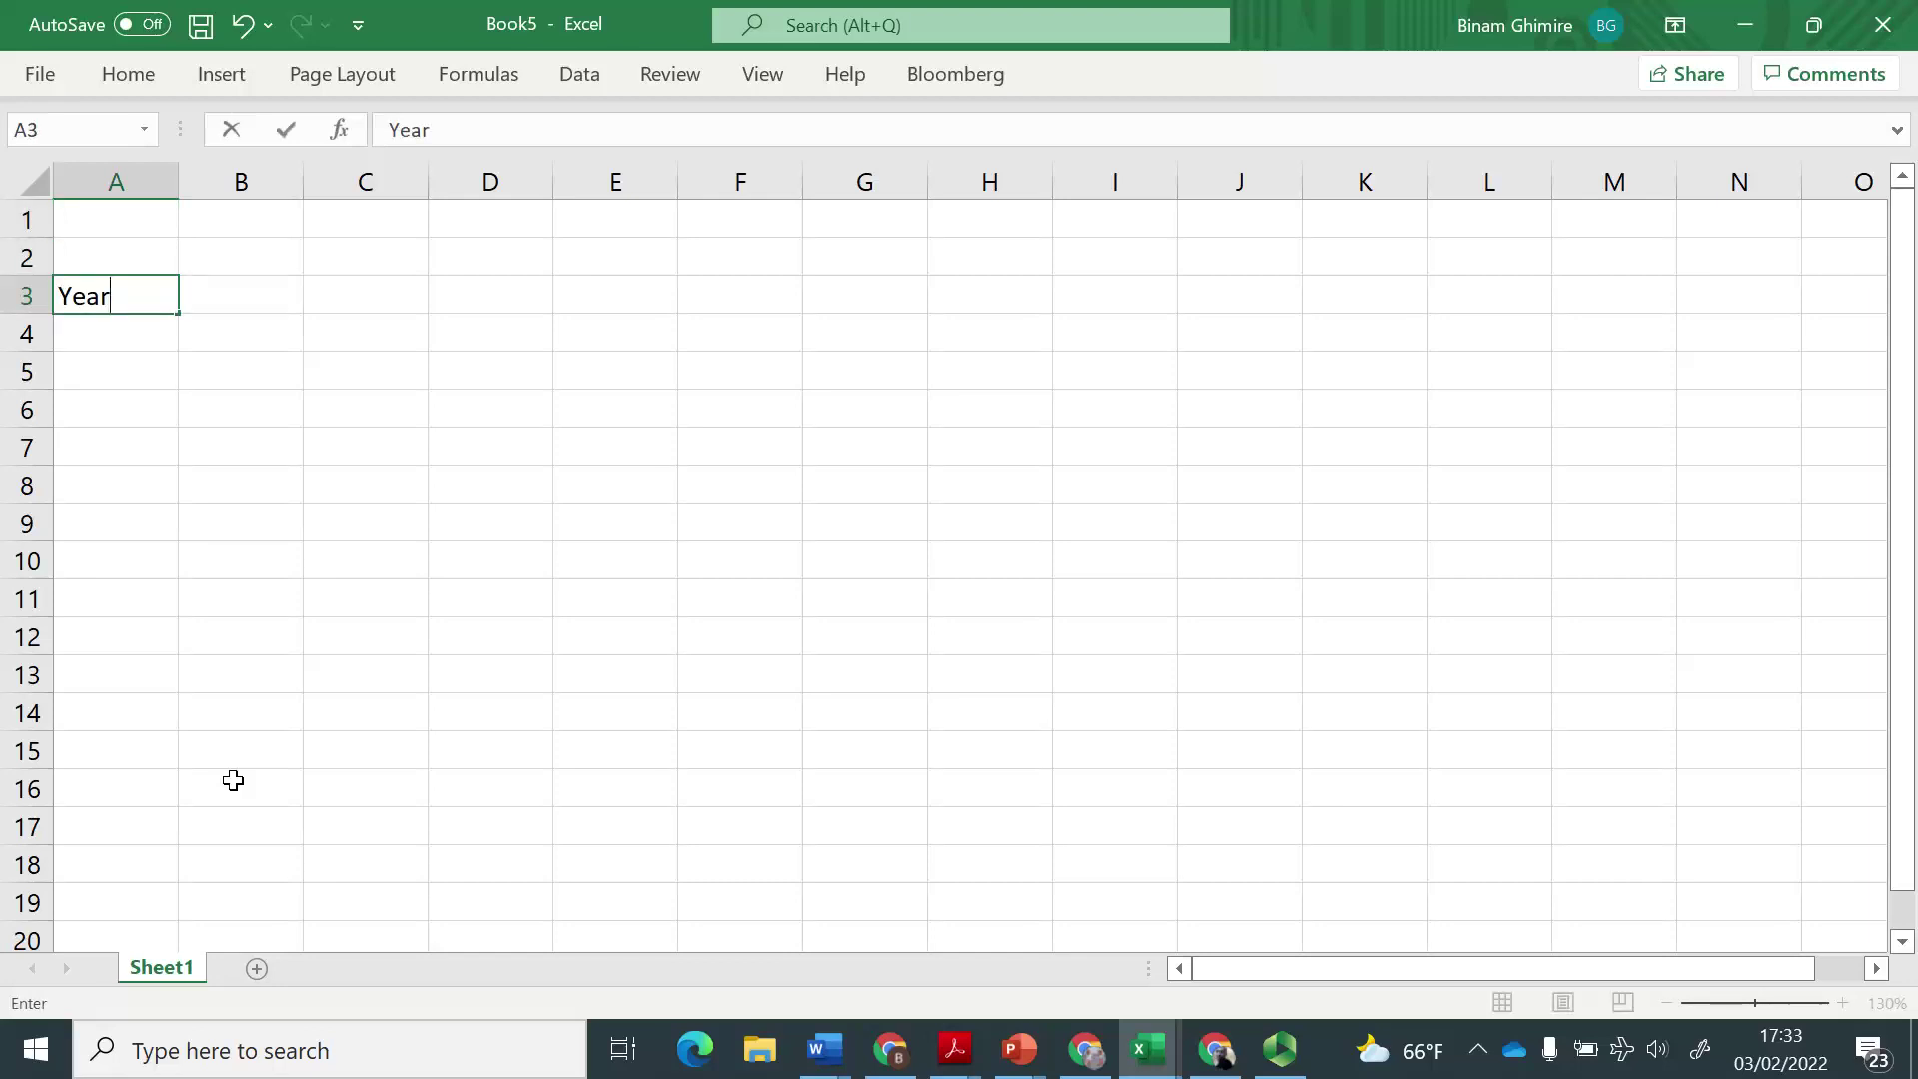
key("Return")
type("0")
key("Return")
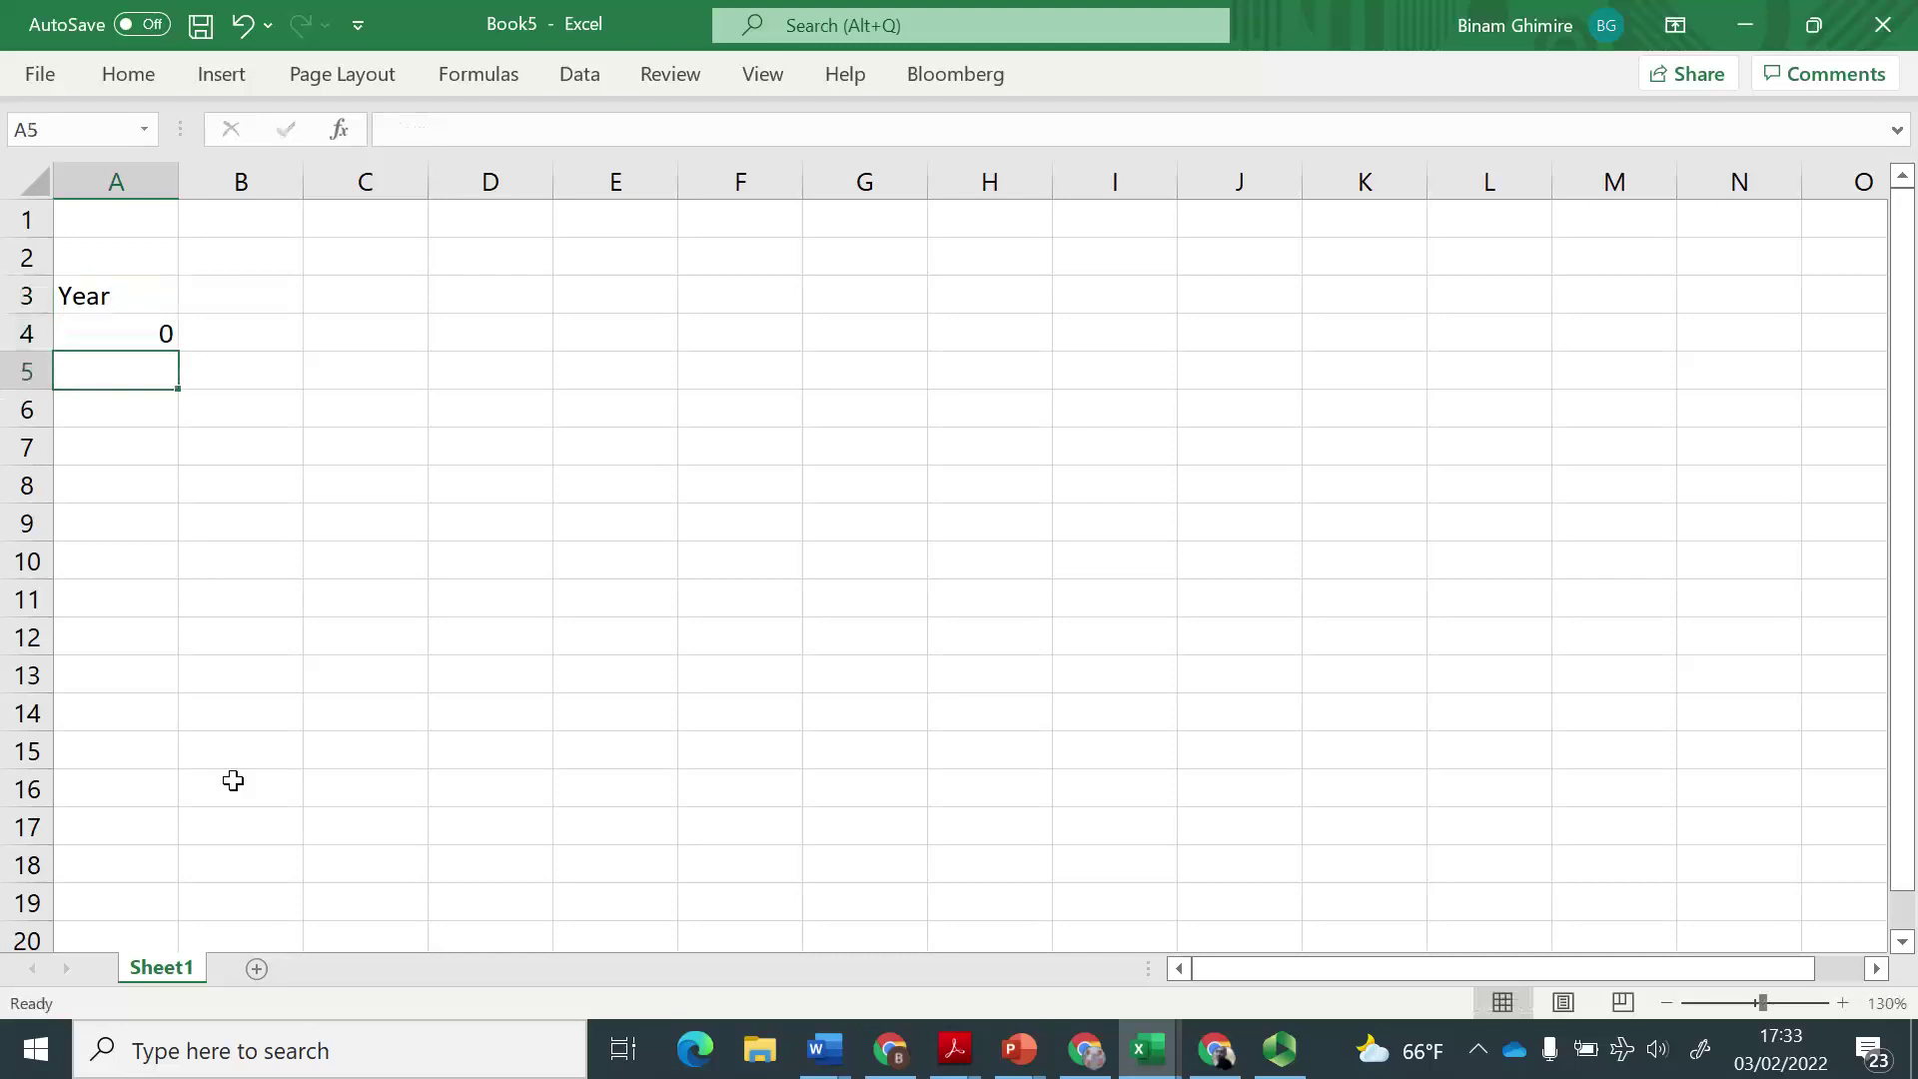
type("1")
key("Return")
type("2")
key("Return")
type("3")
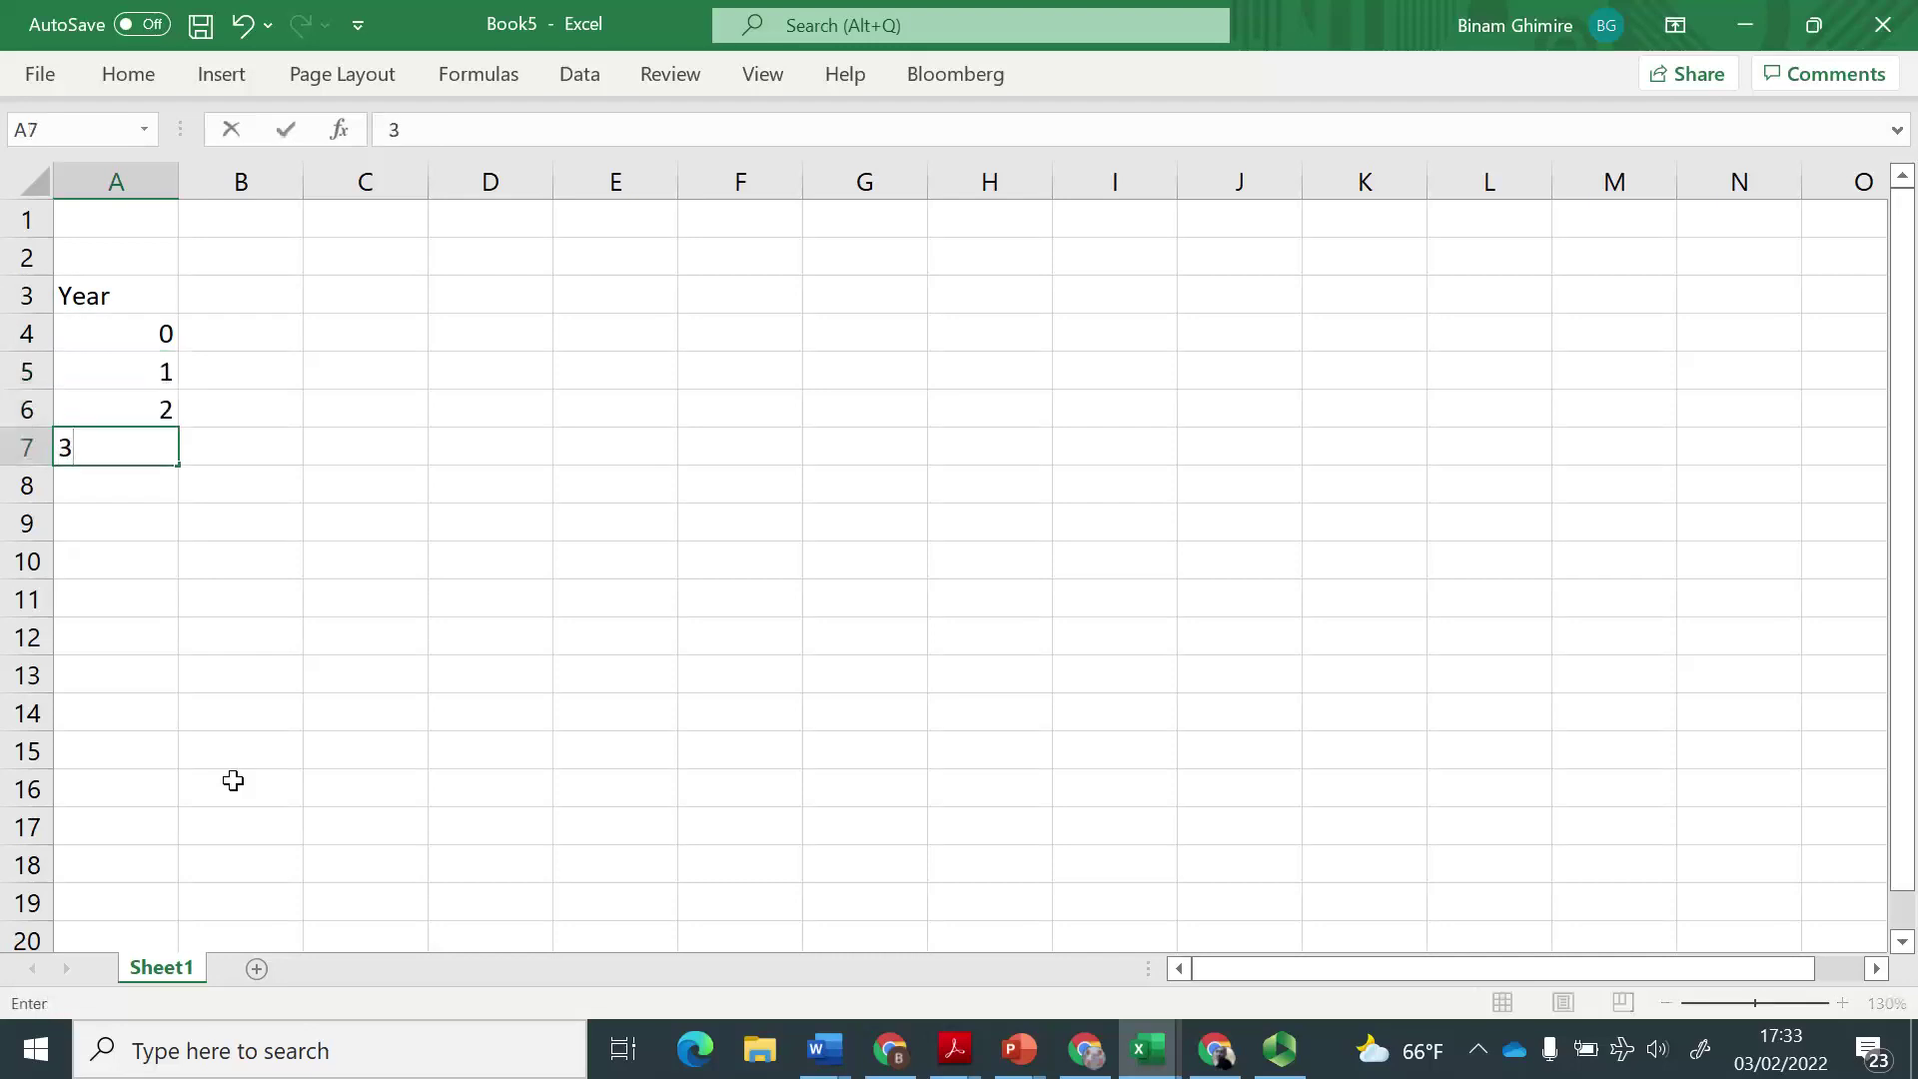
key("Return")
type("4")
key("Return")
Enter cash flows -100, 80, 80, 0, 0 beside the years in column B.
key("Up")
key("Up")
key("Up")
key("Up")
key("Up")
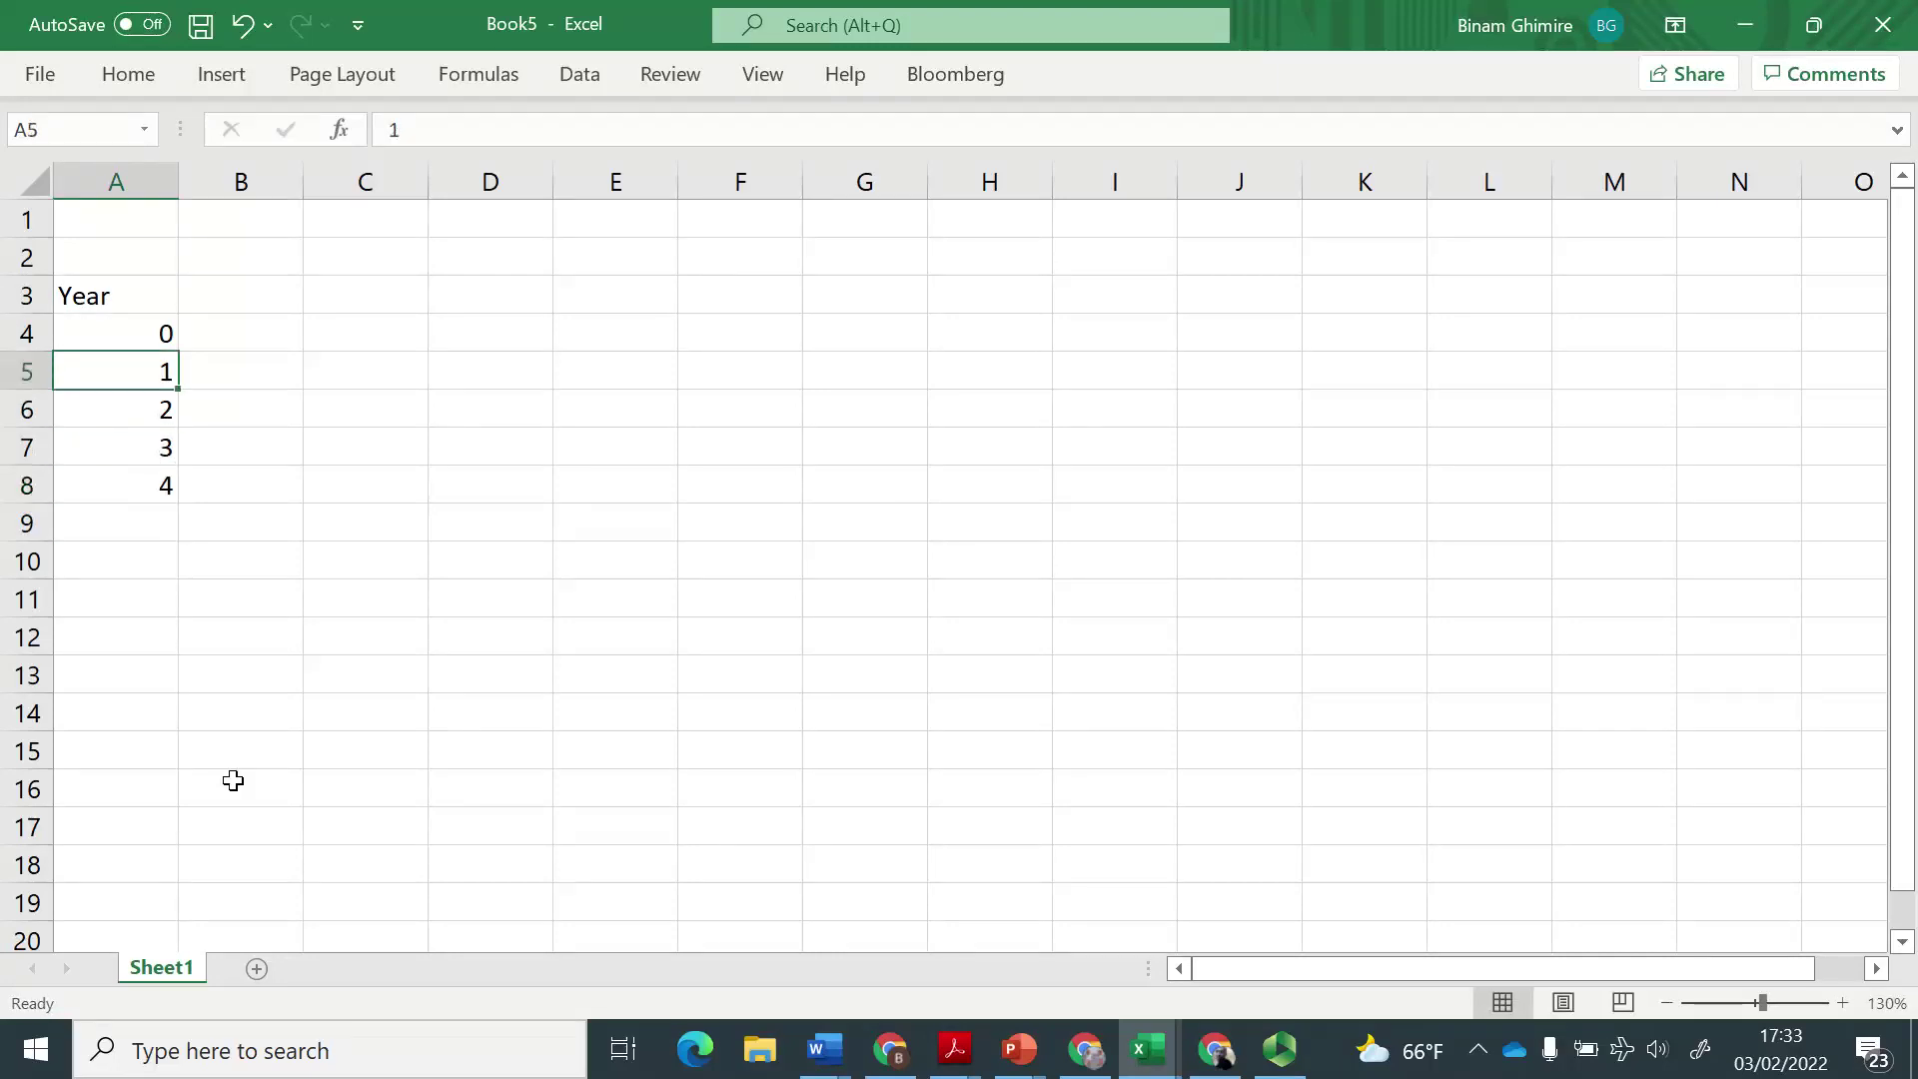
key("Right")
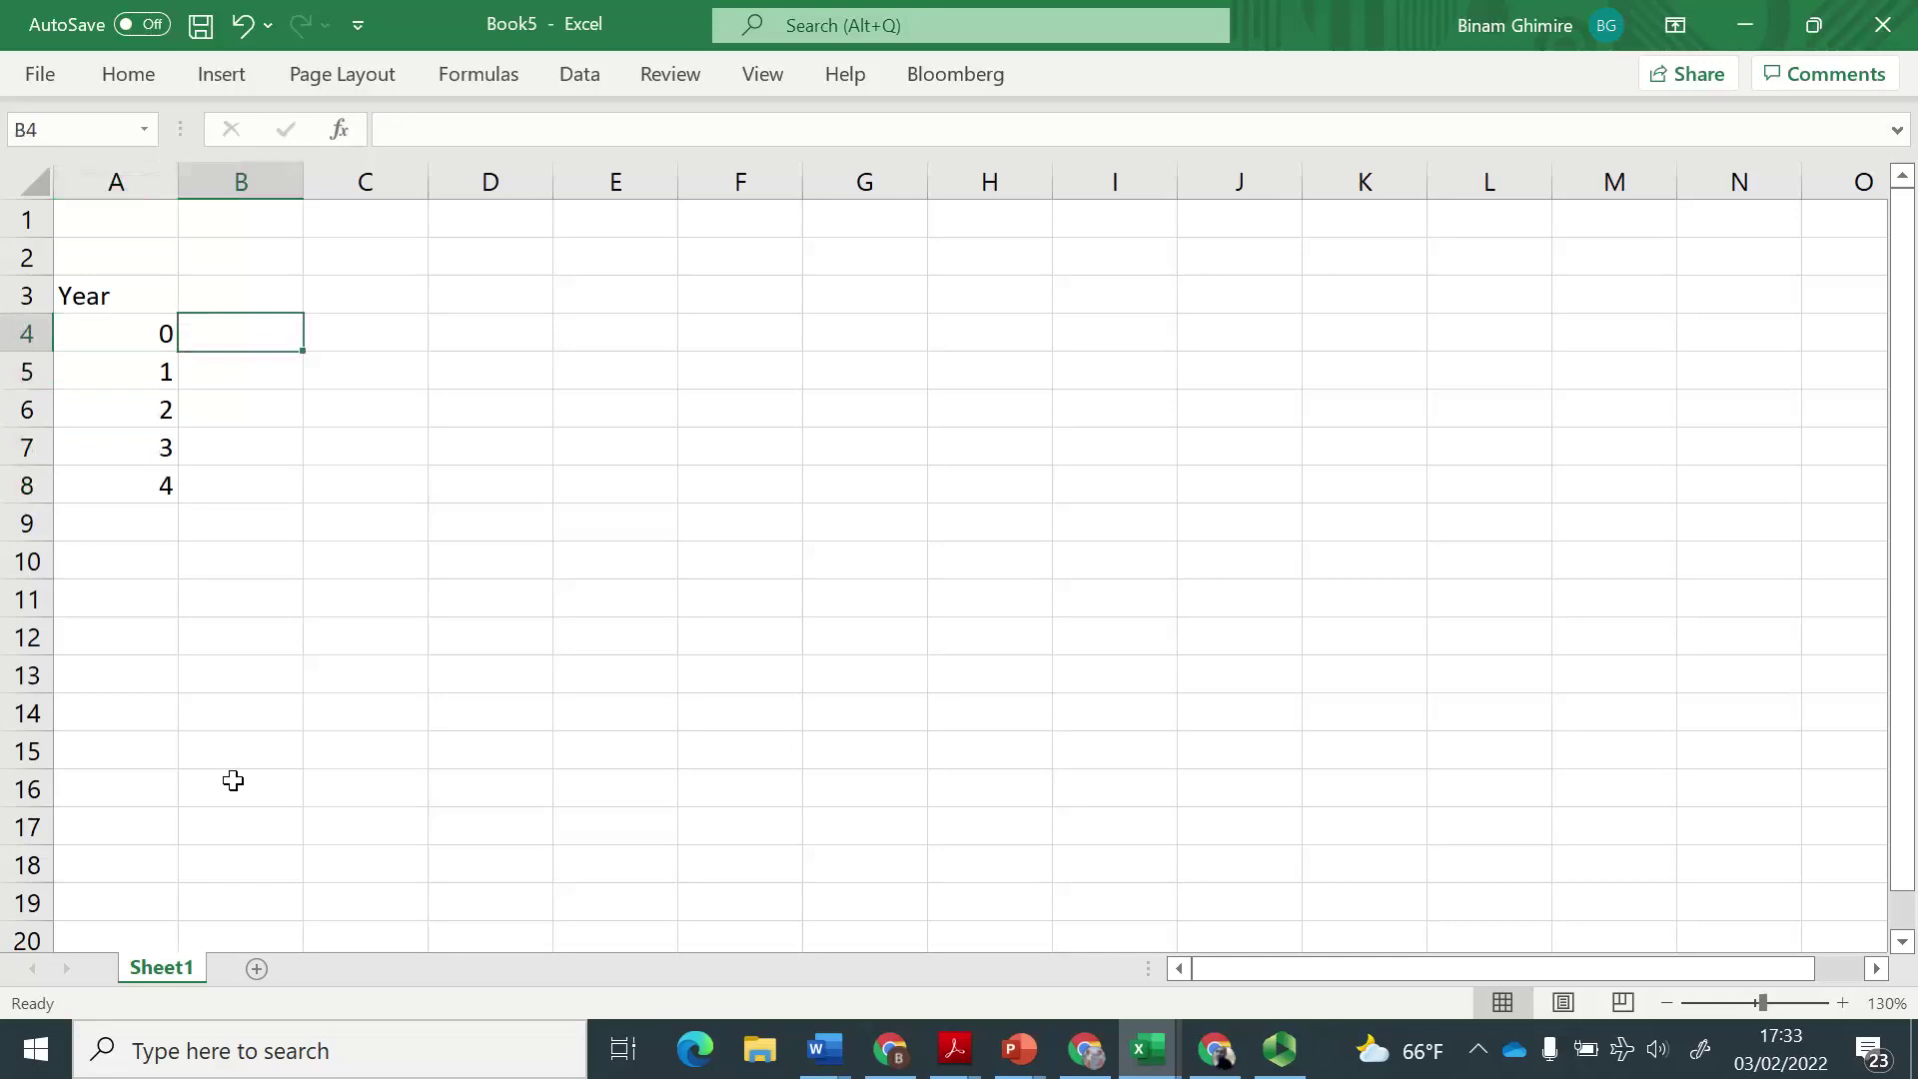
type("-100")
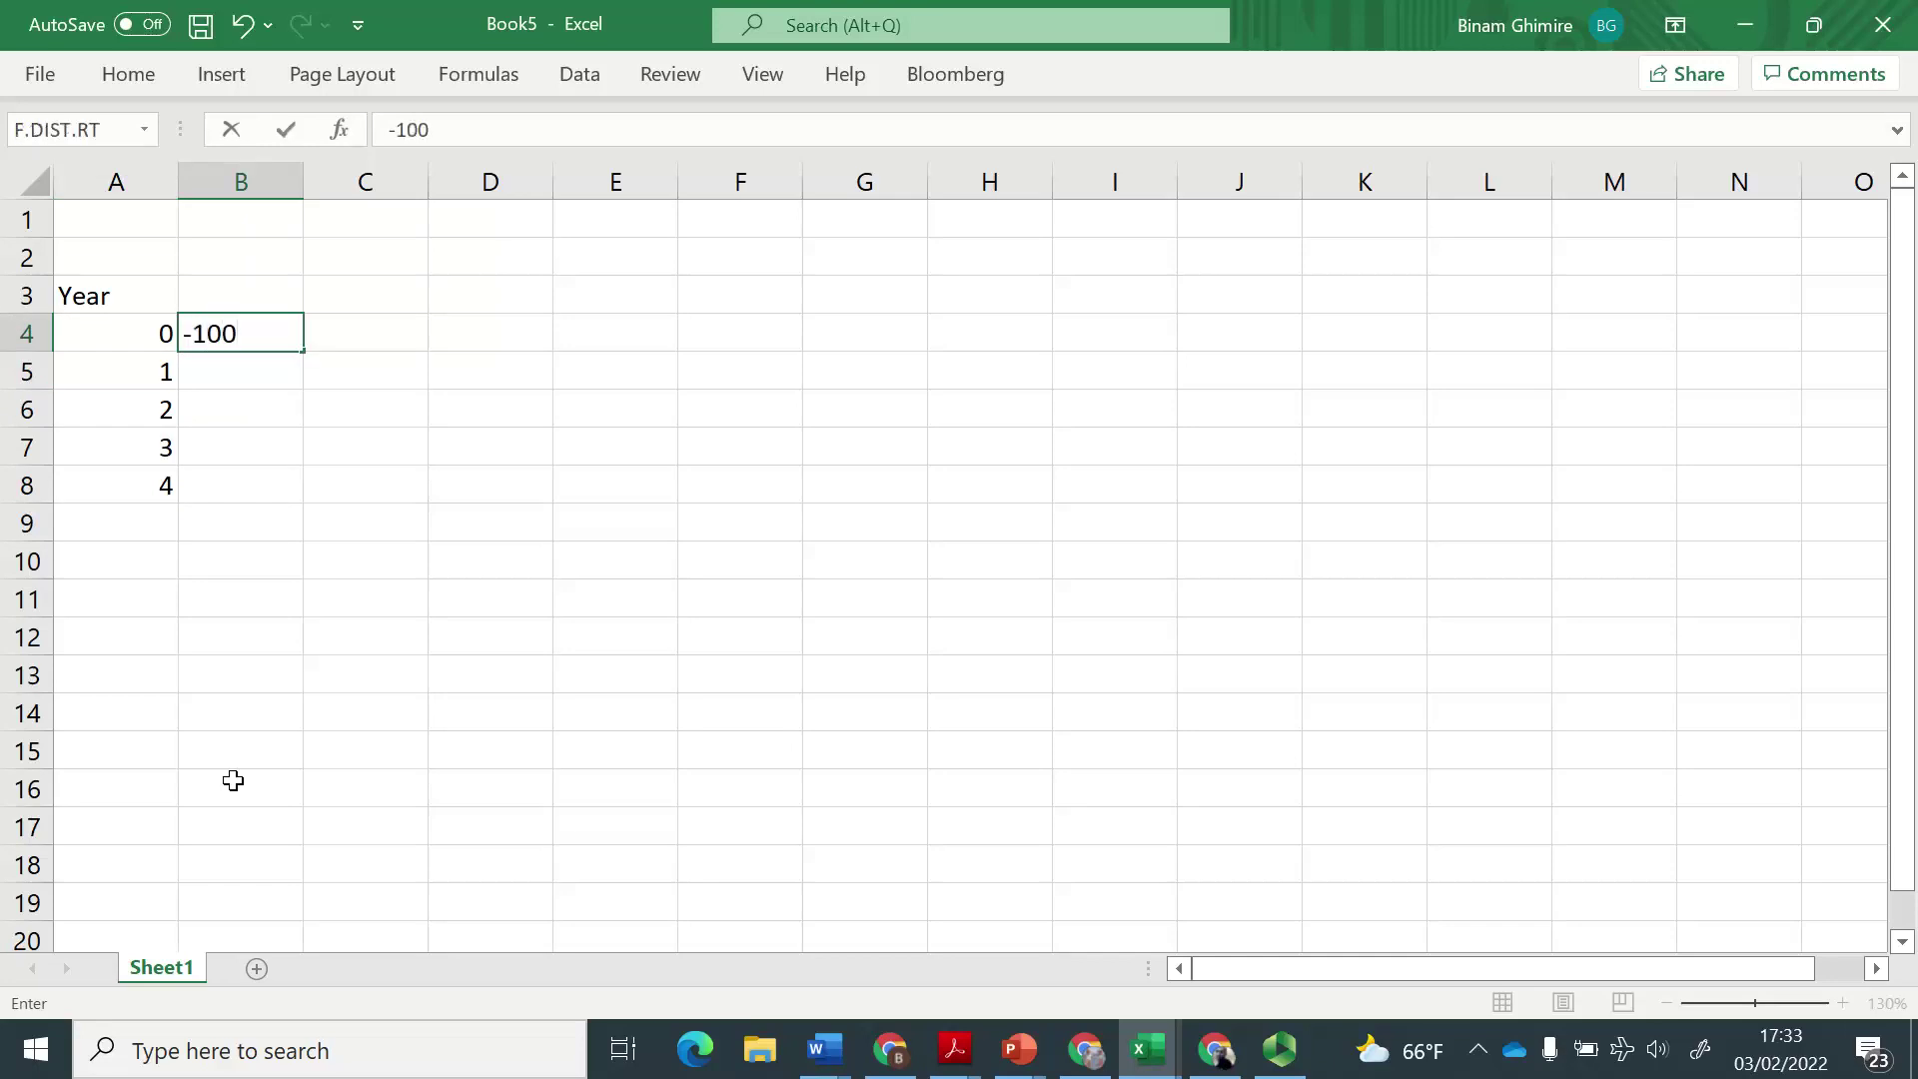
key("Return")
type("80")
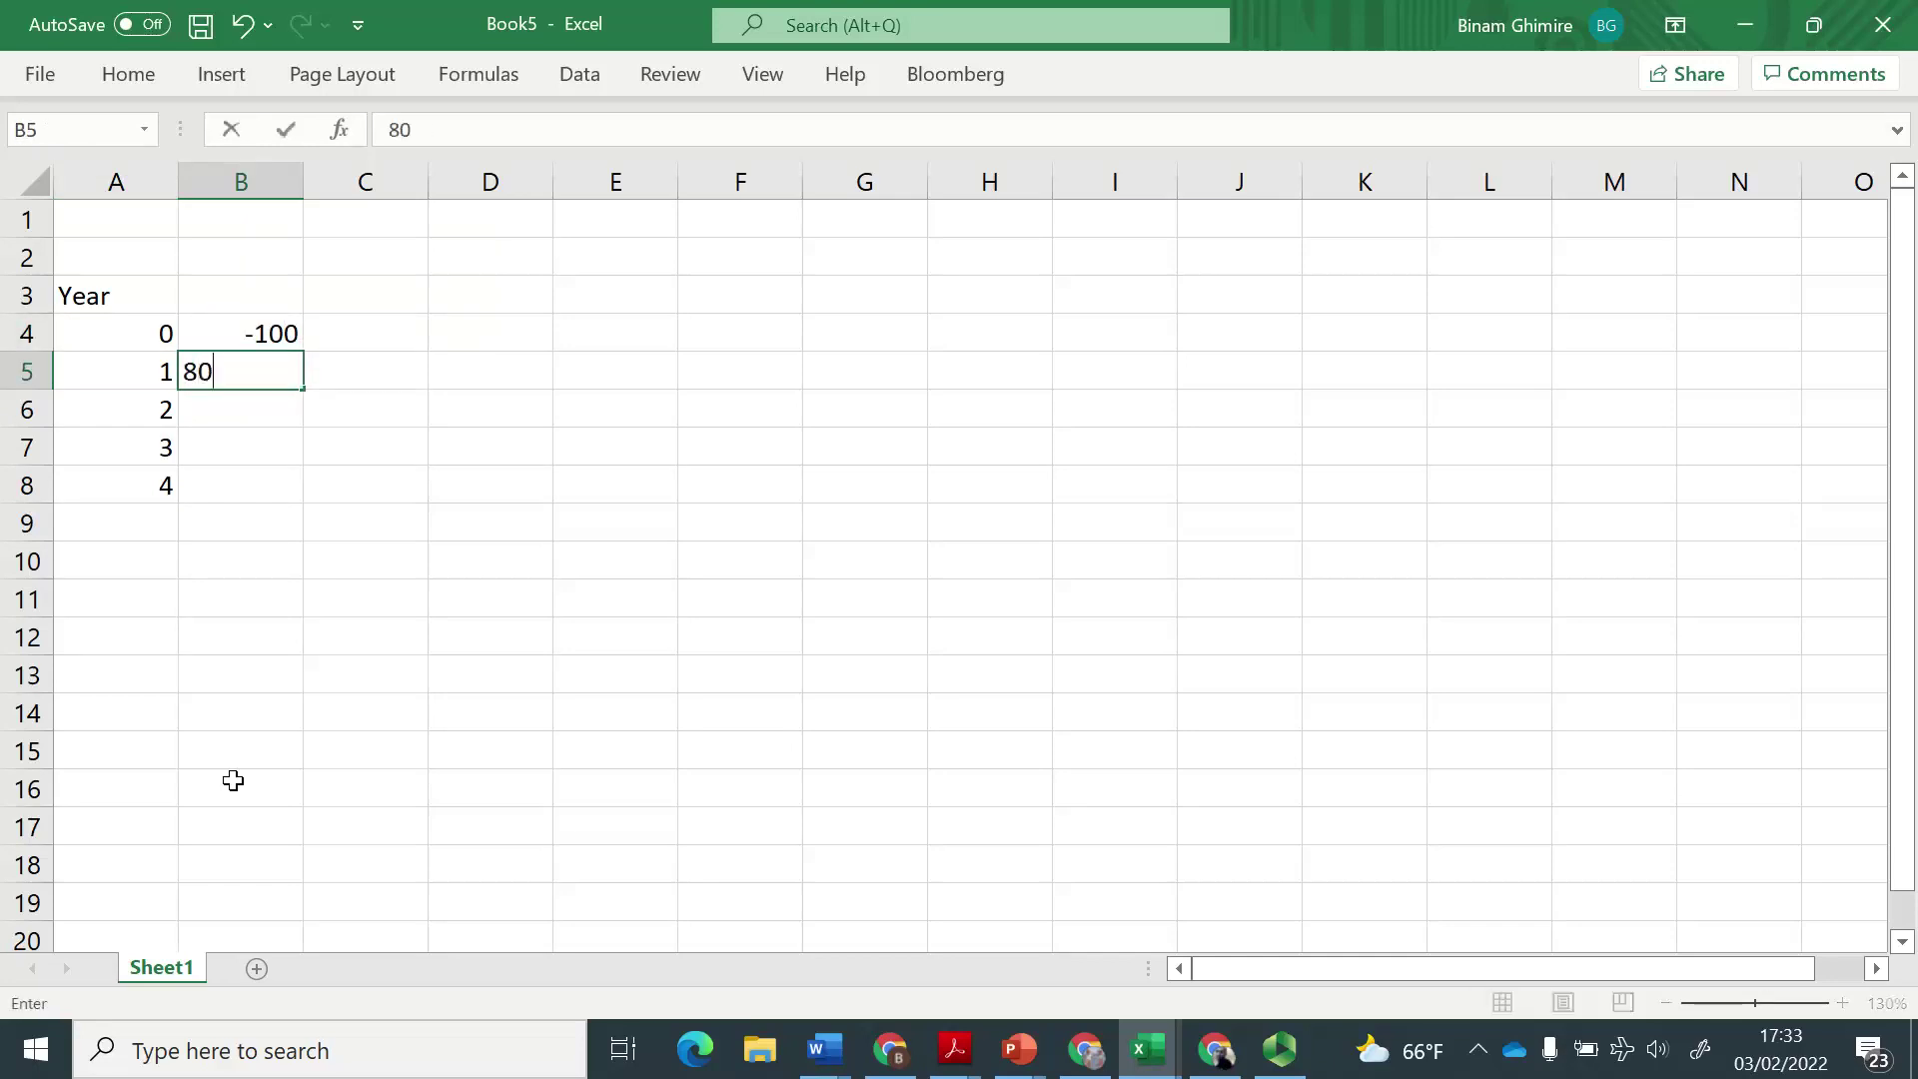
key("Return")
type("80")
key("Return")
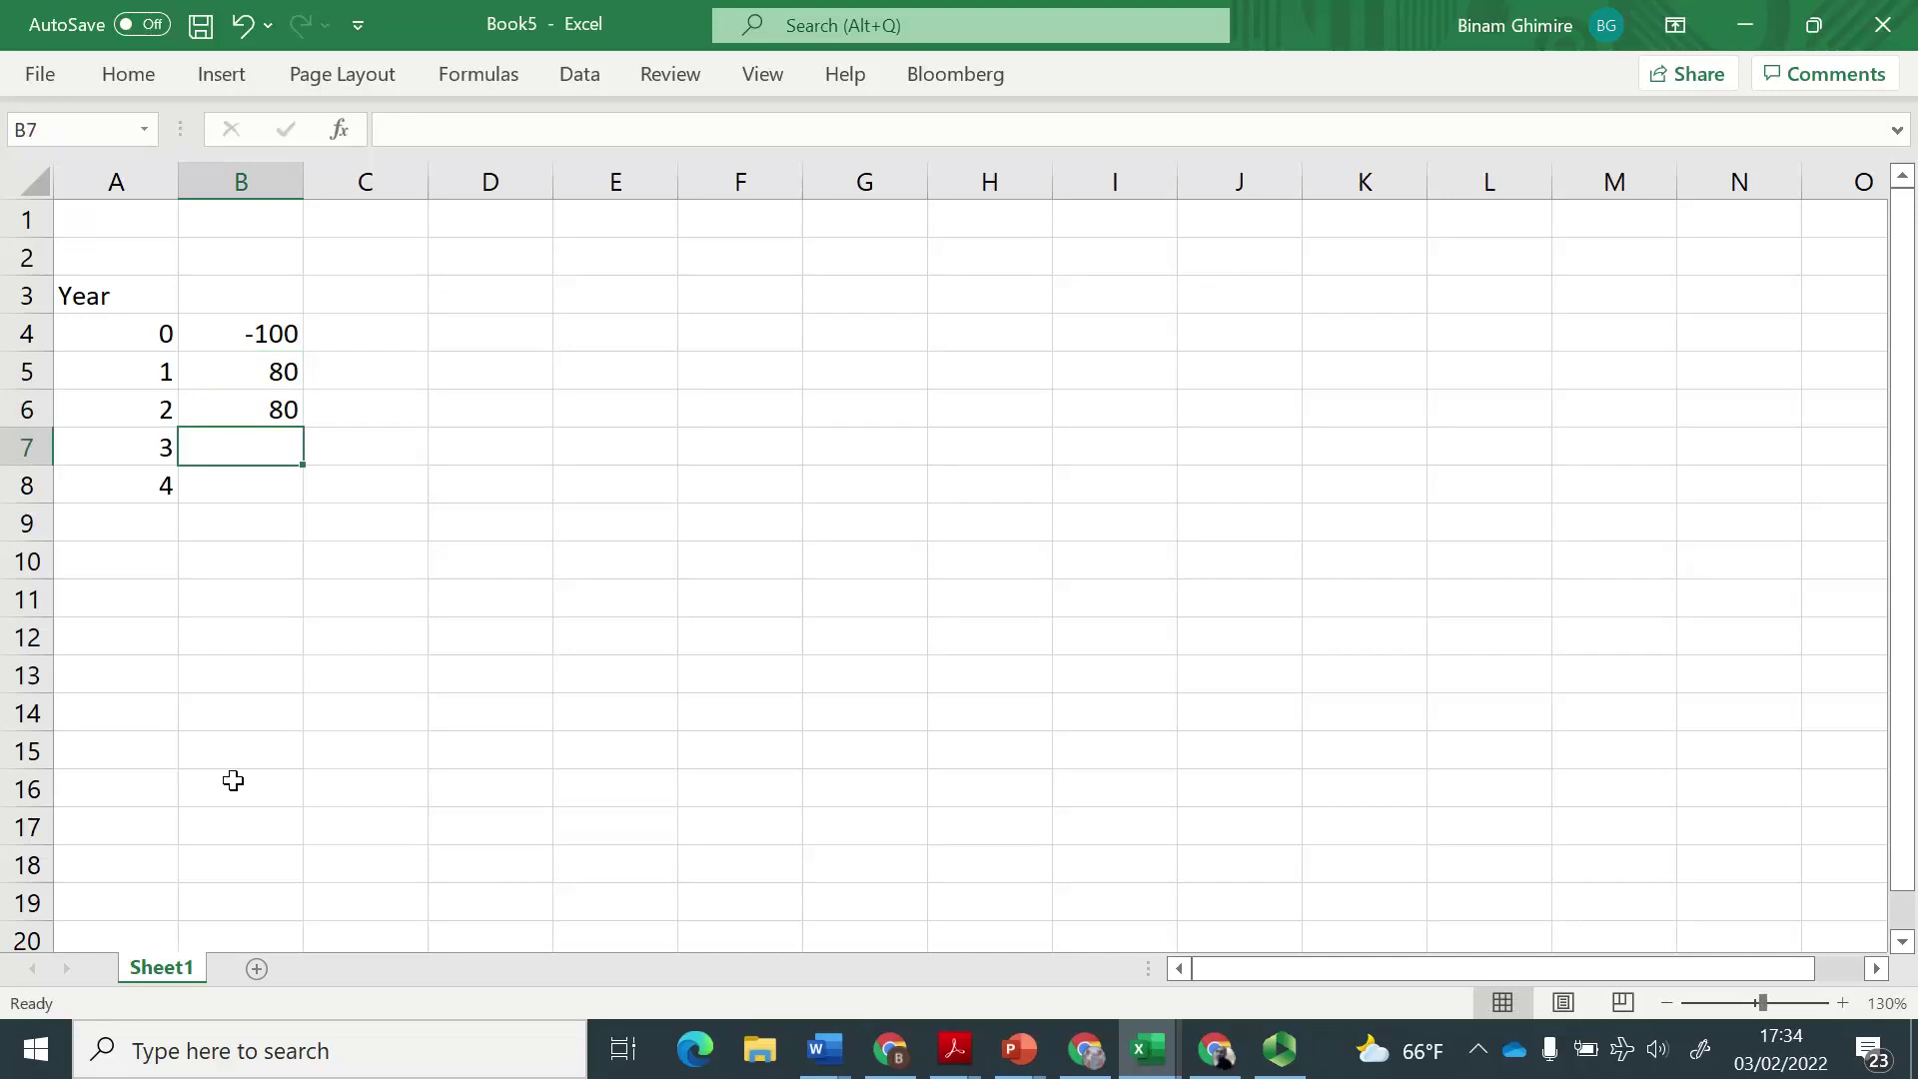
type("0")
key("Return")
type("0")
key("Return")
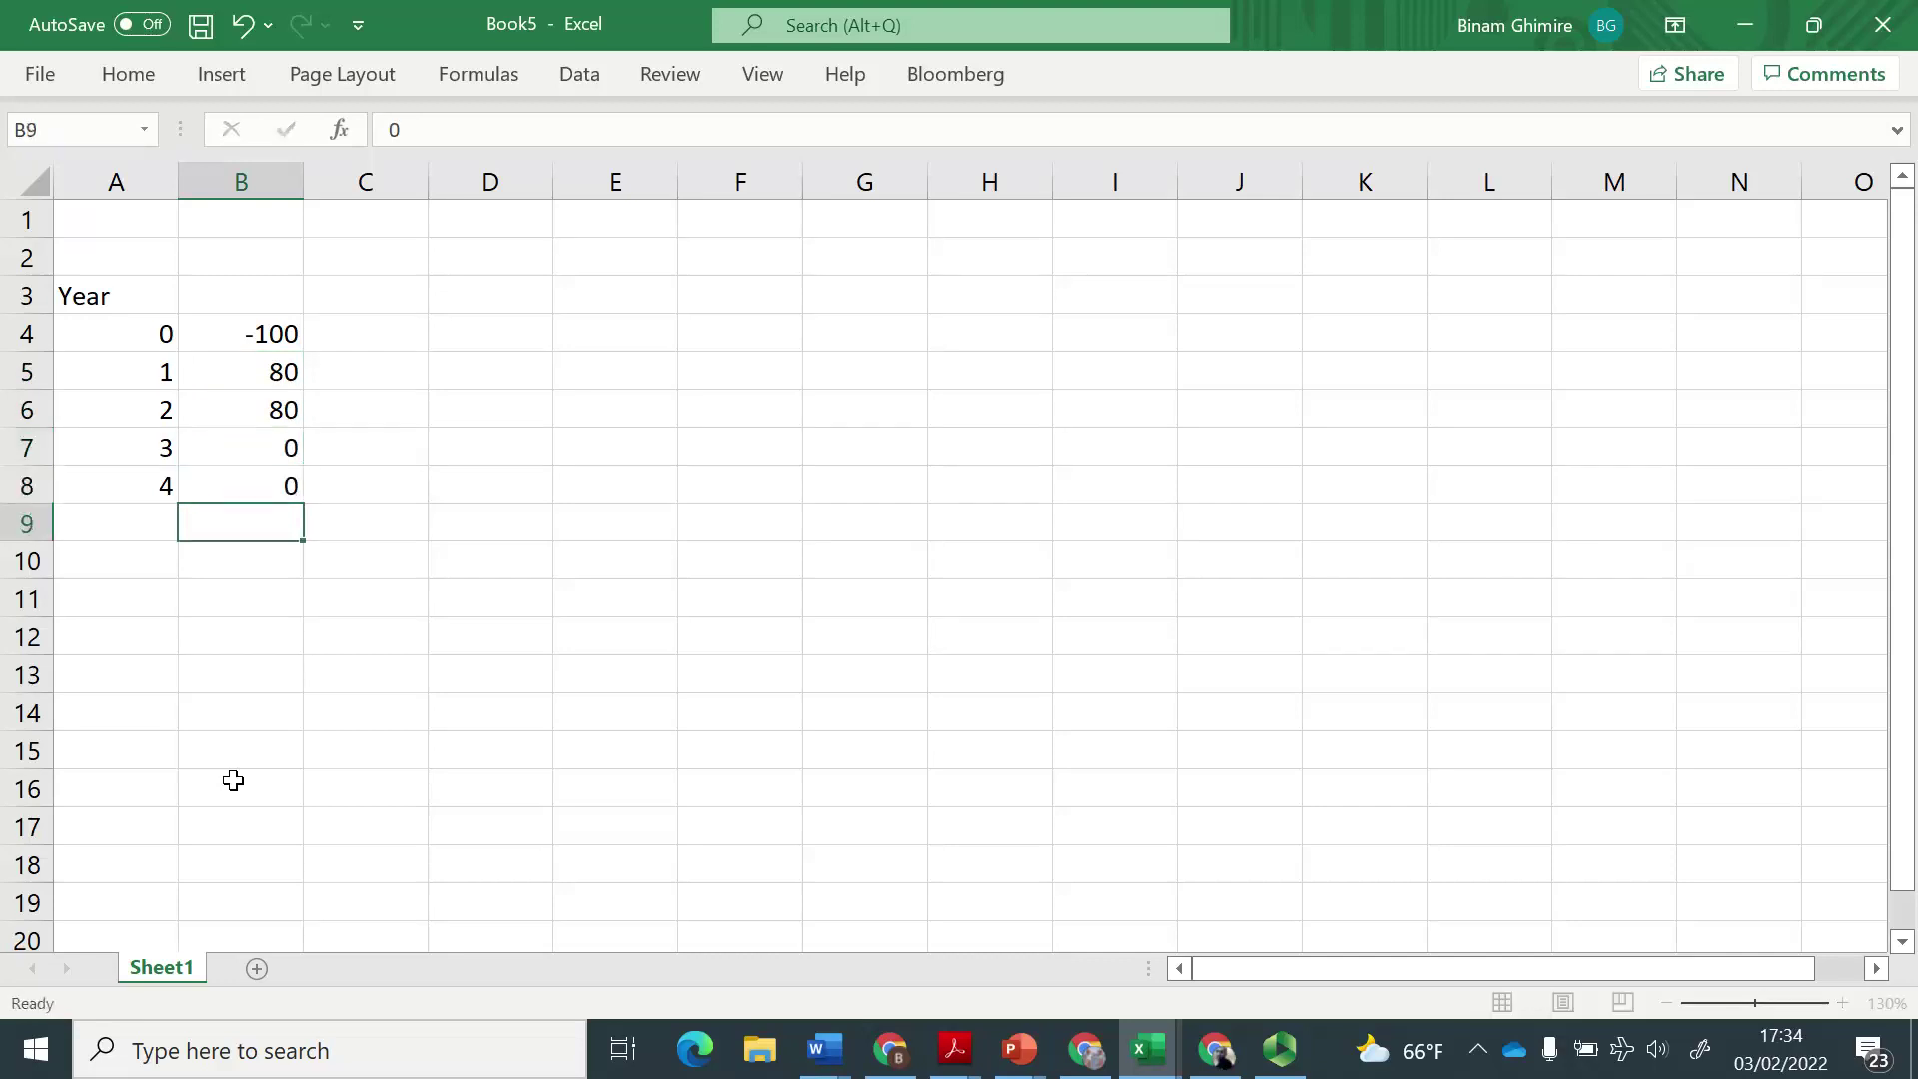
Add the 'CFs (in Mil)' header in B3.
key("Up")
key("Up")
key("Up")
key("Up")
key("Up")
key("Up")
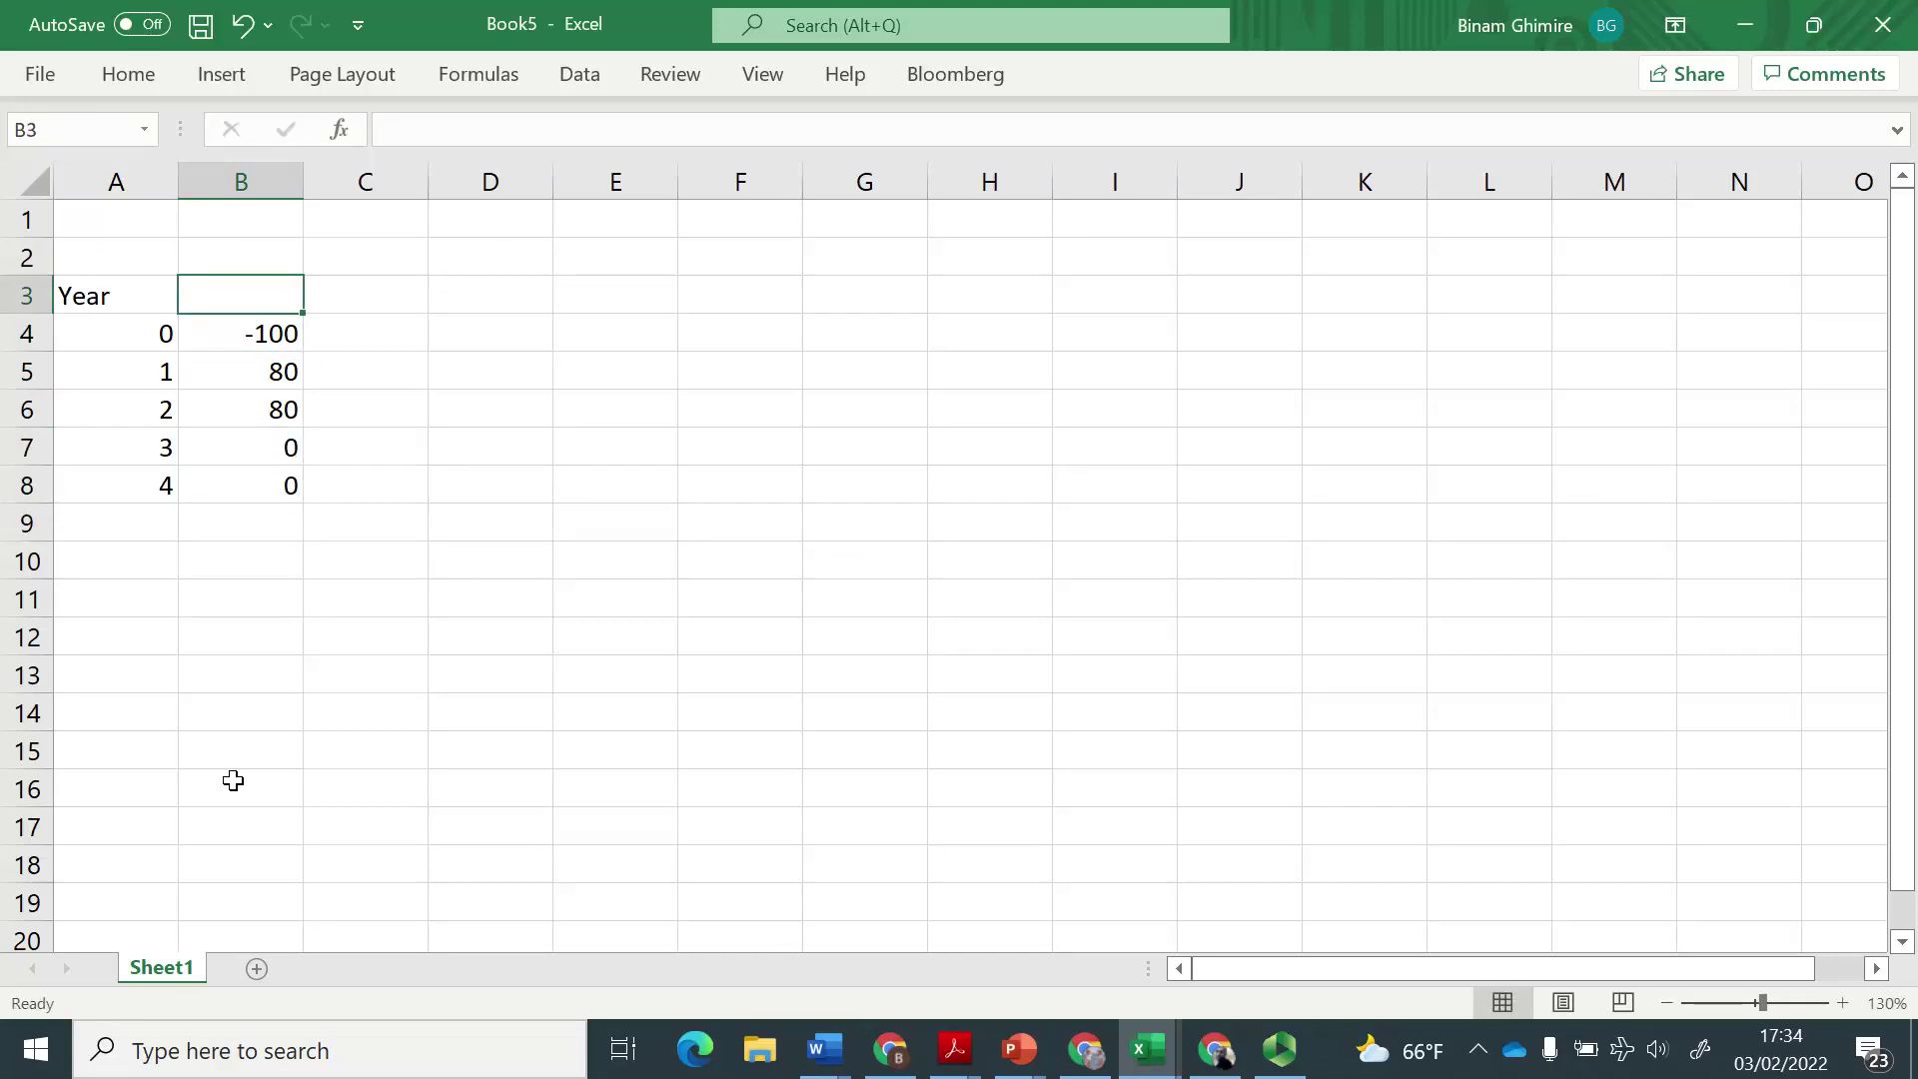
type("C")
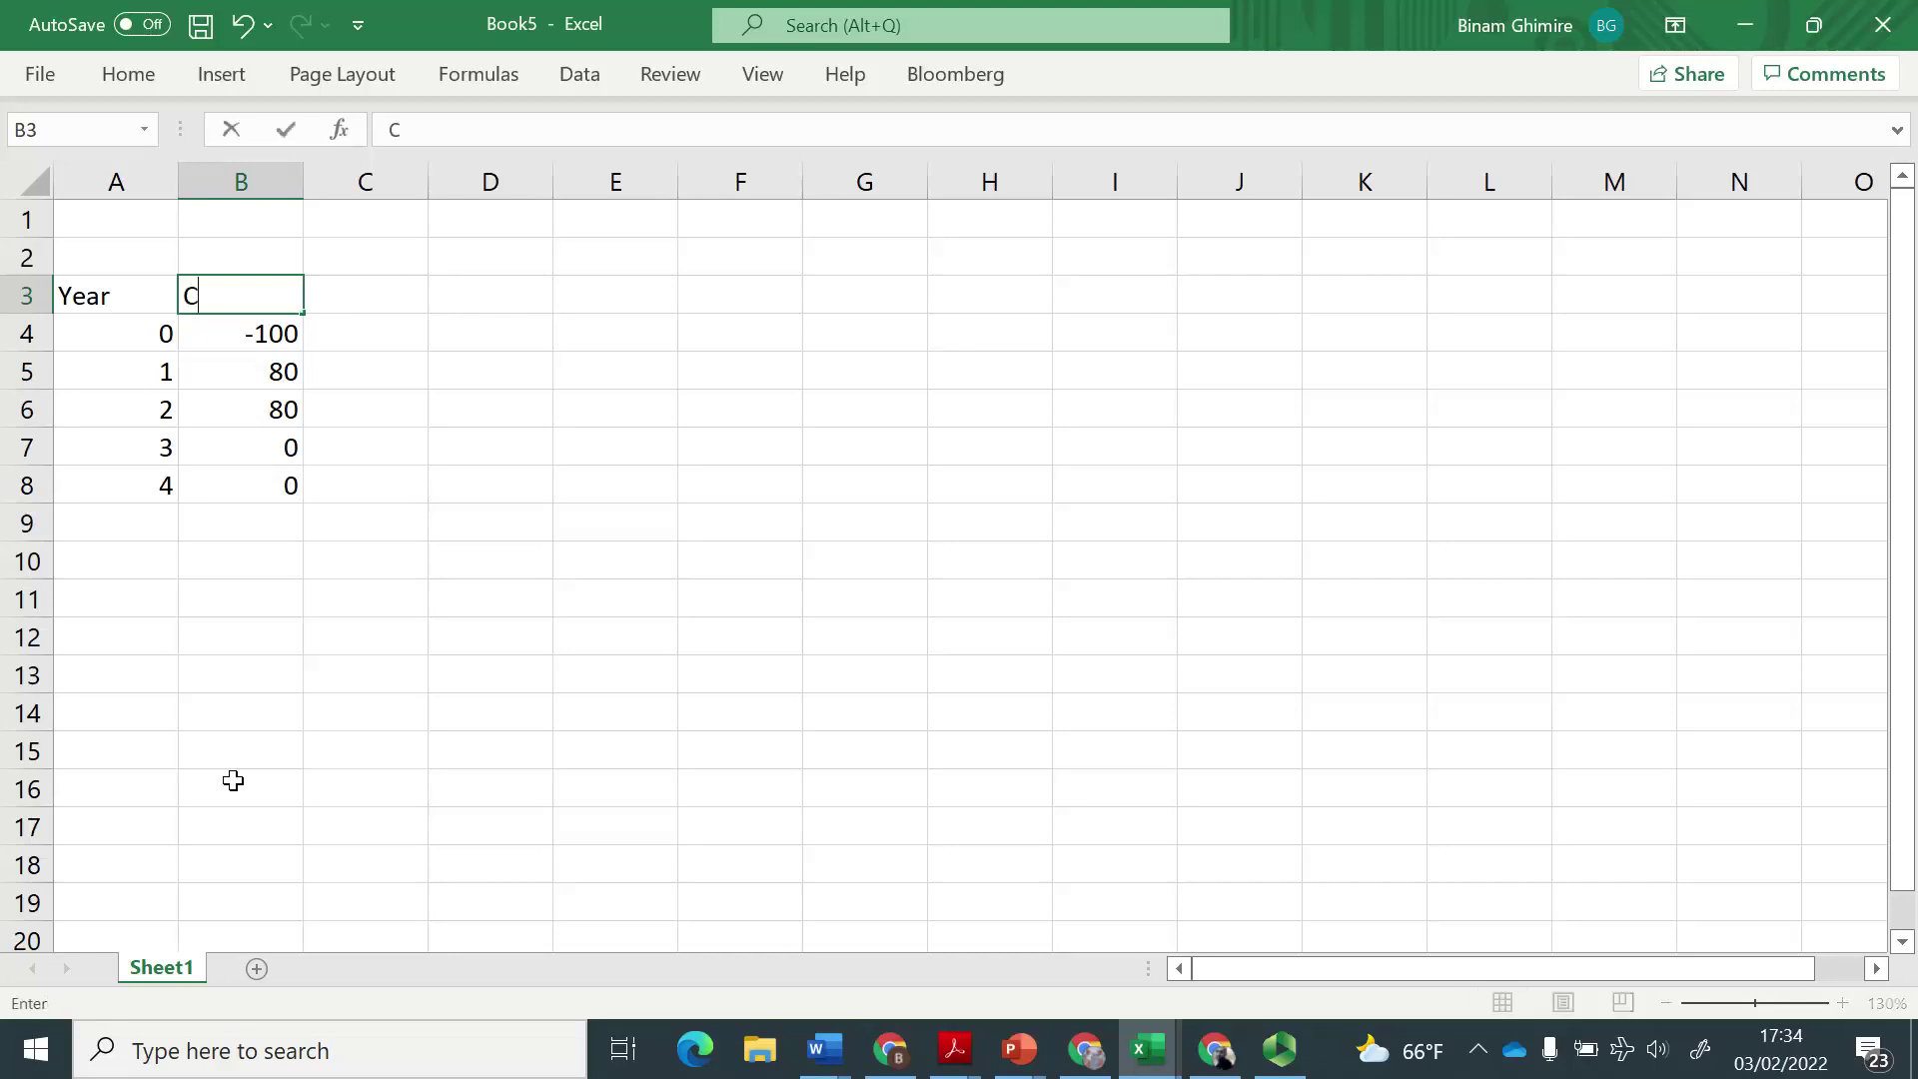
type("Fs (in Mil)")
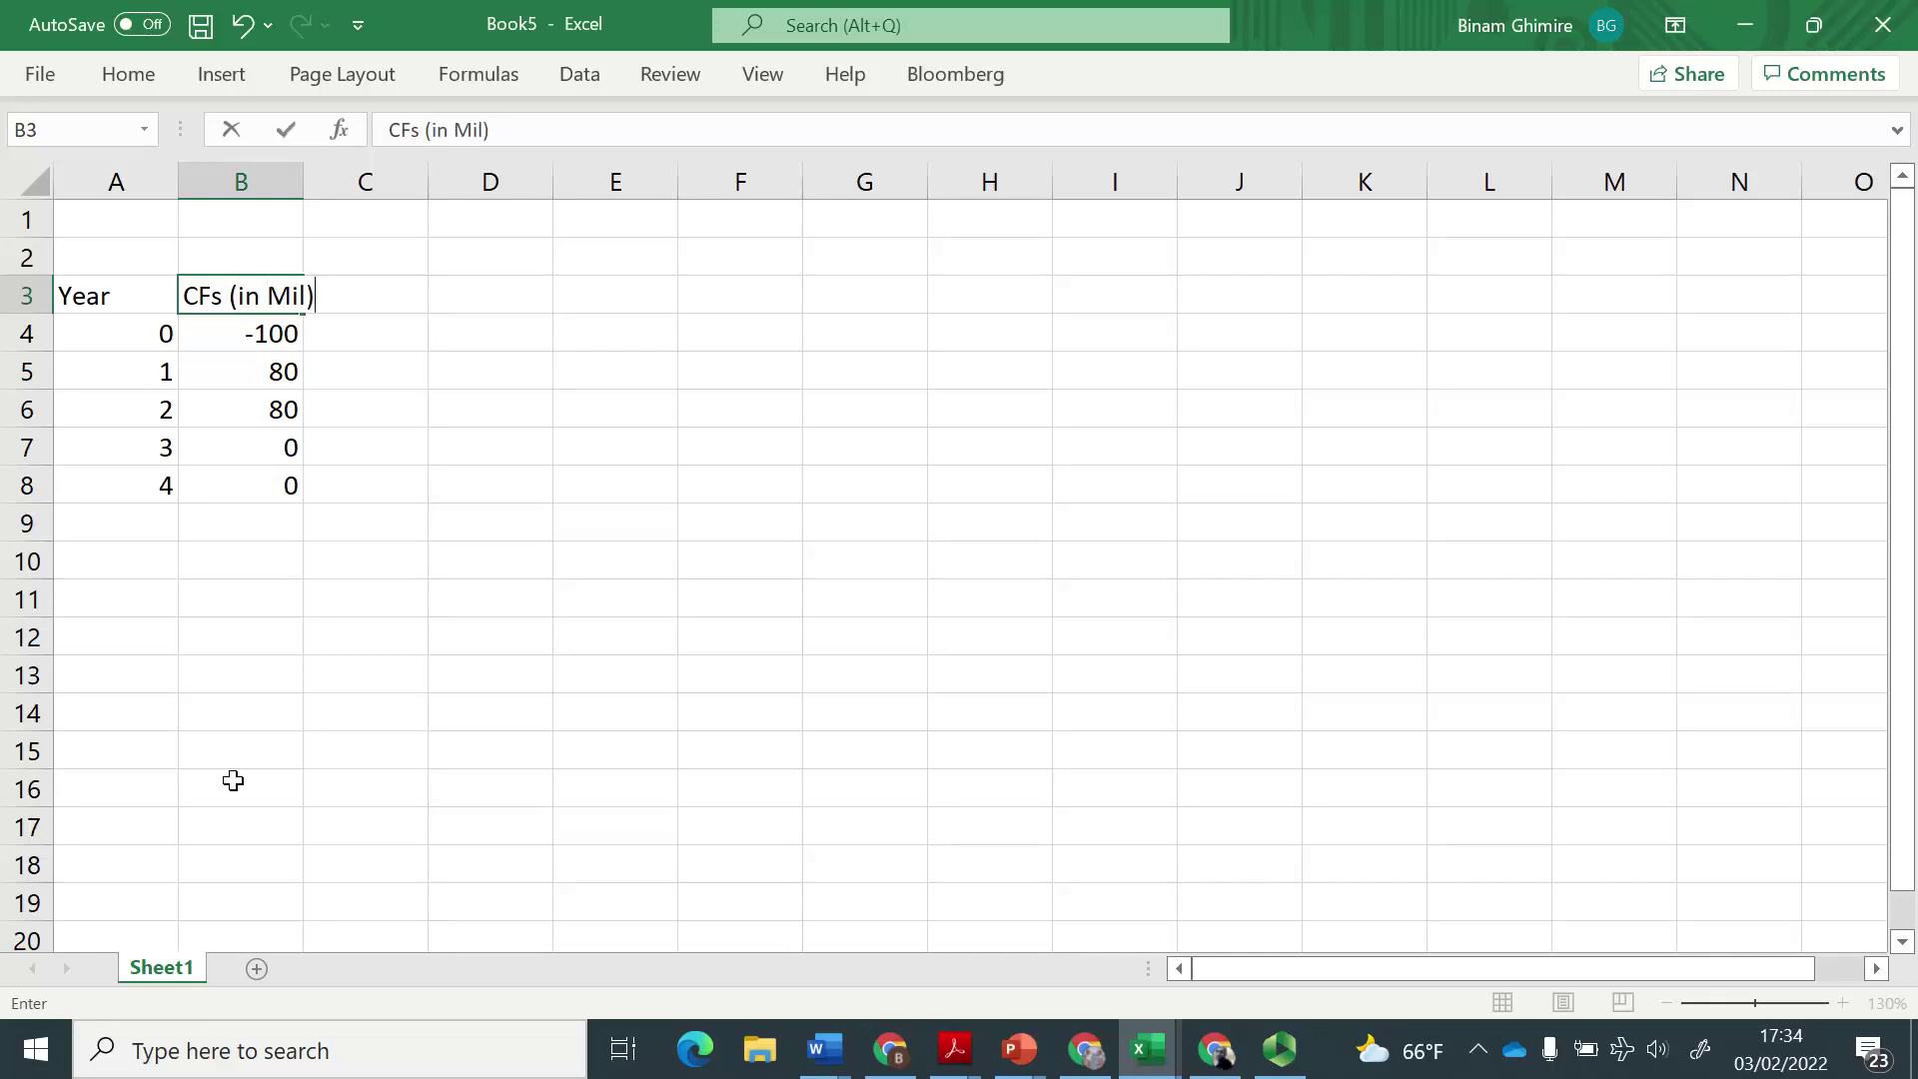
key("Return")
key("Up")
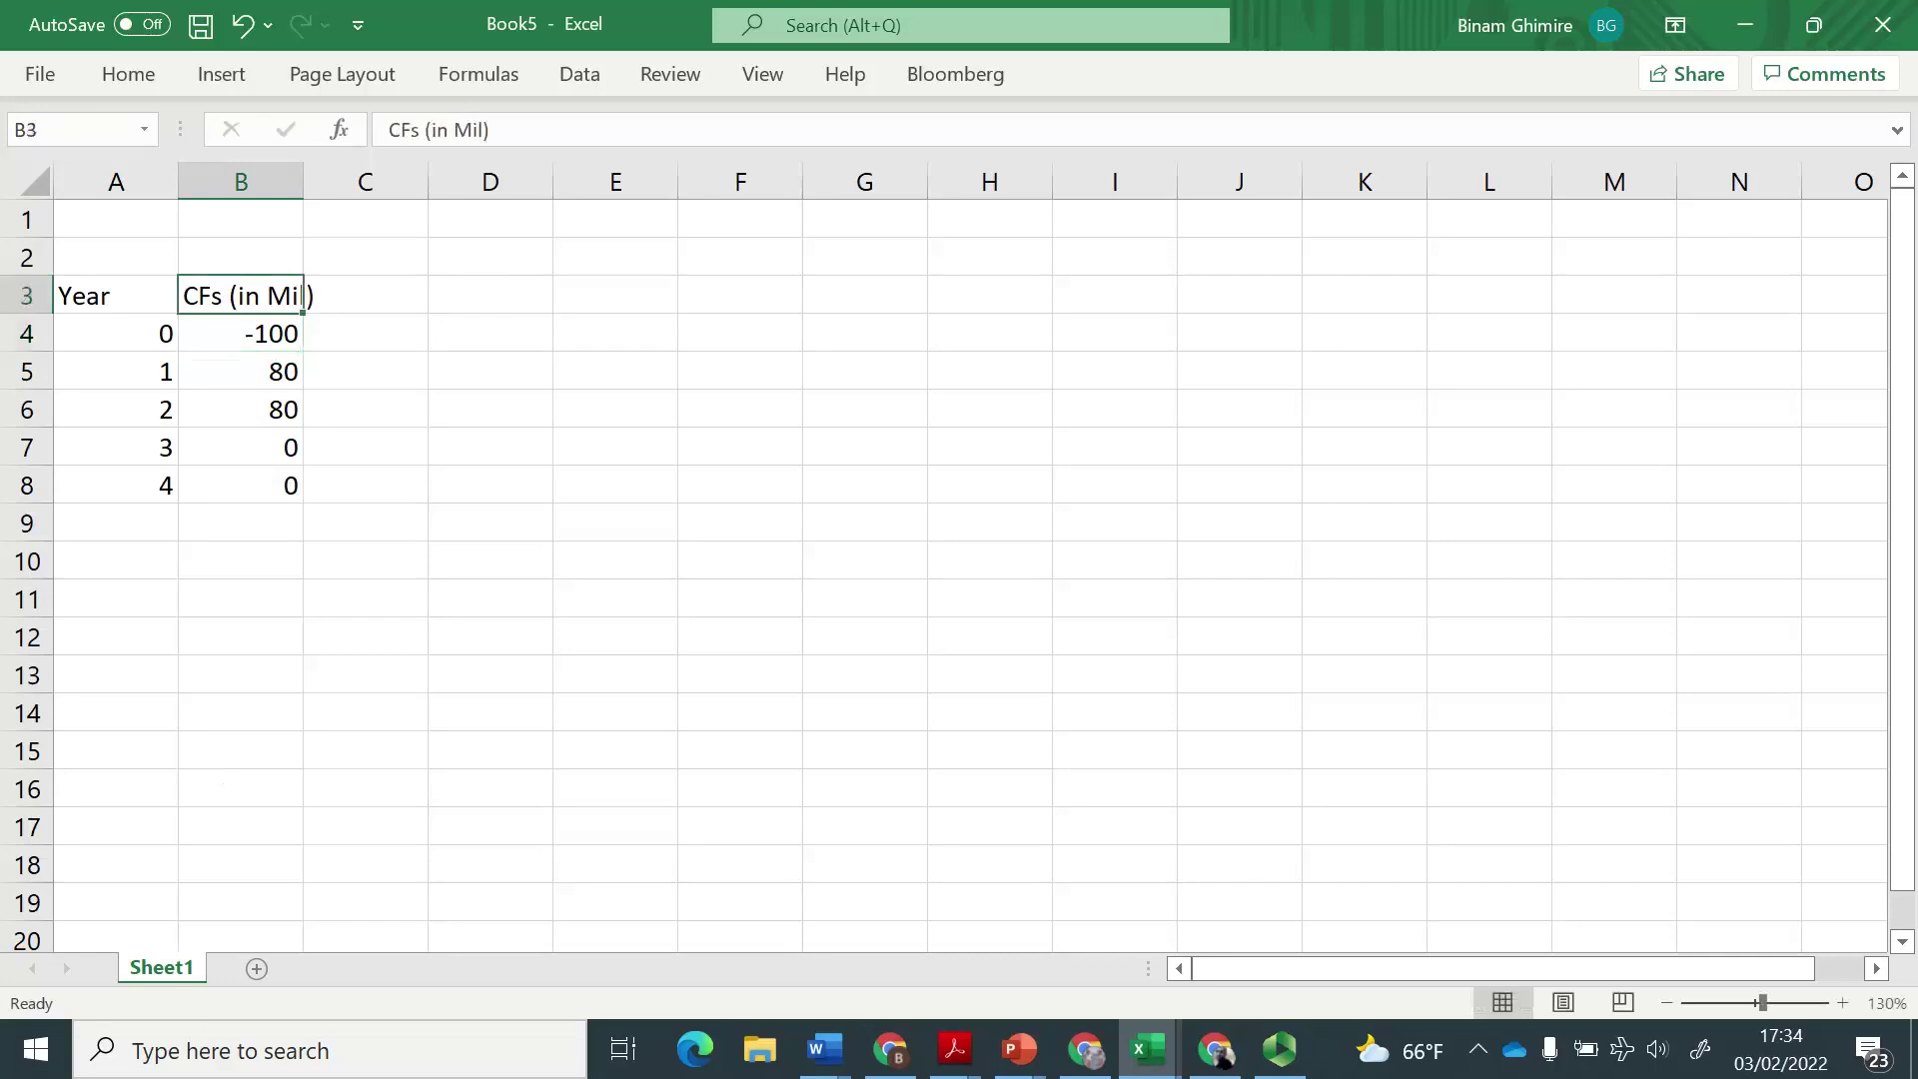
Autofit column B and enter a 10% discount rate in C2.
double_click(300, 192)
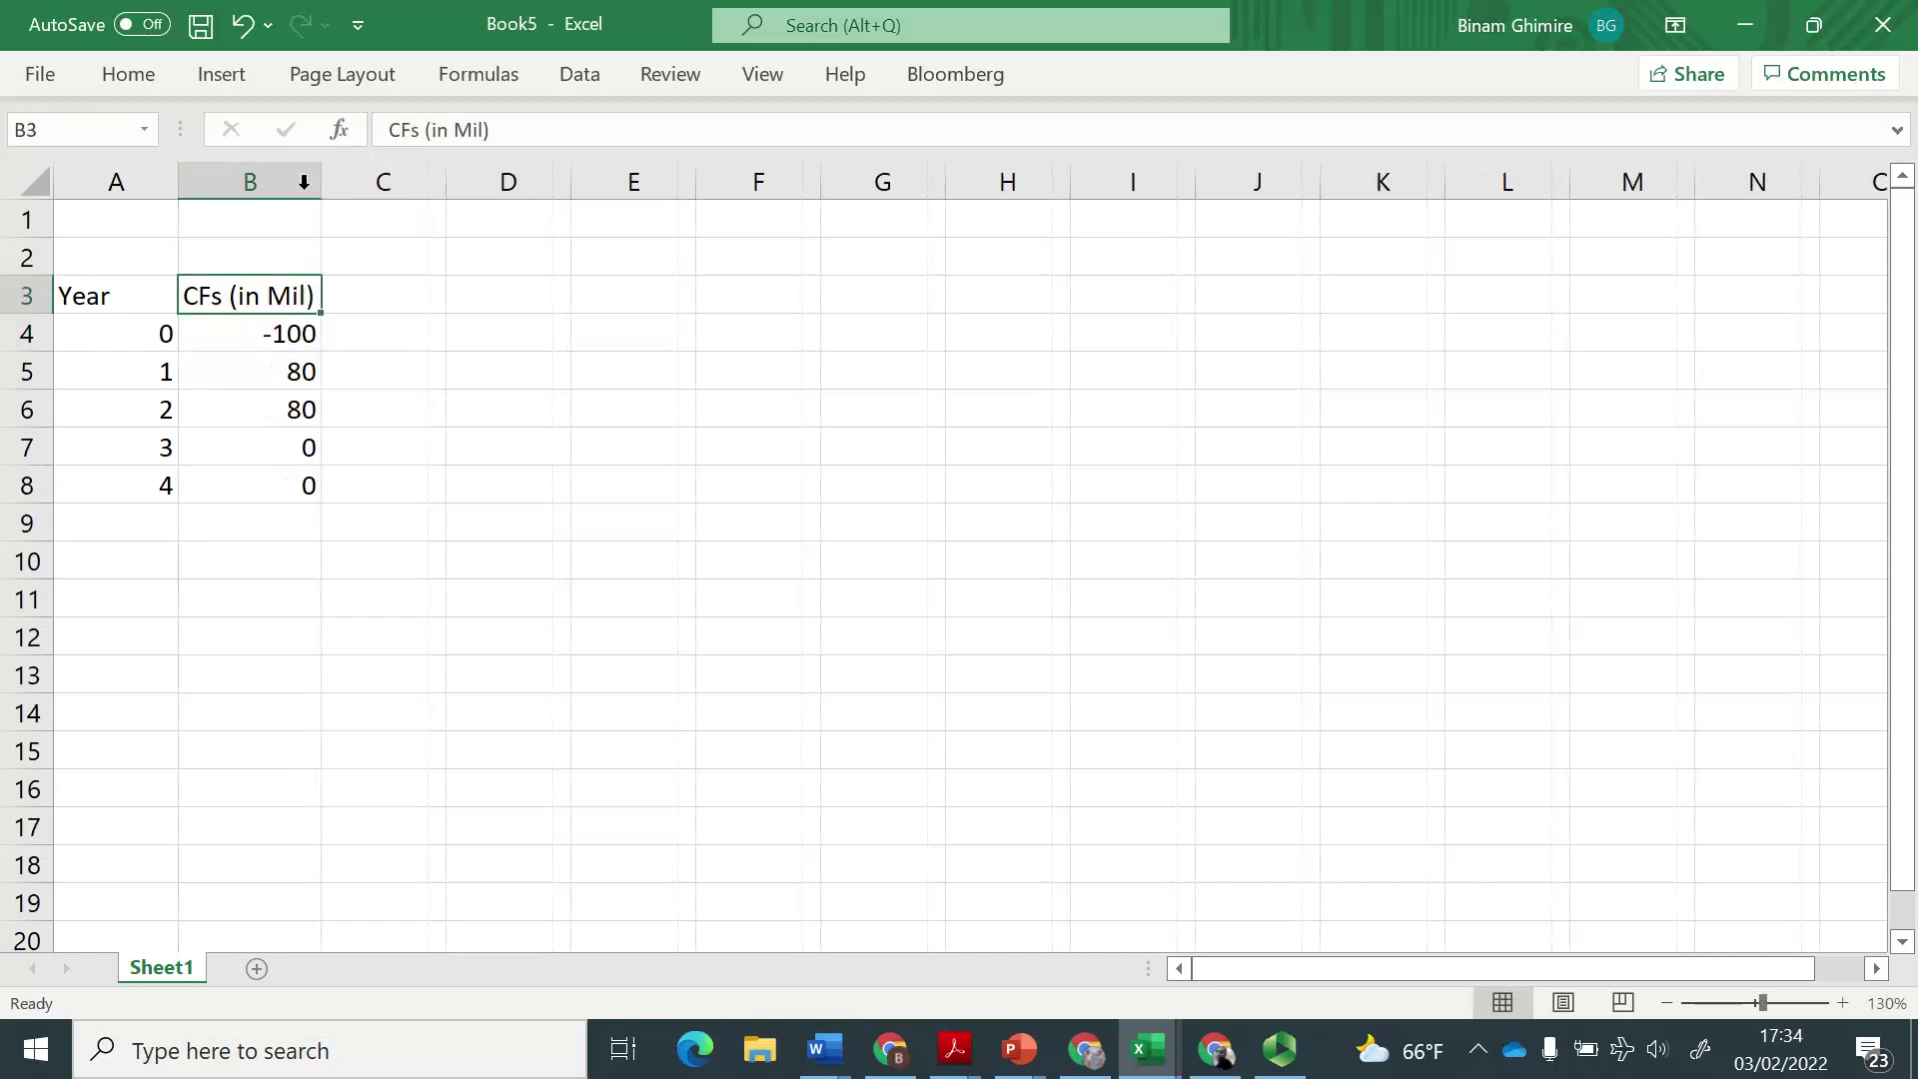
left_click(378, 248)
type("10%")
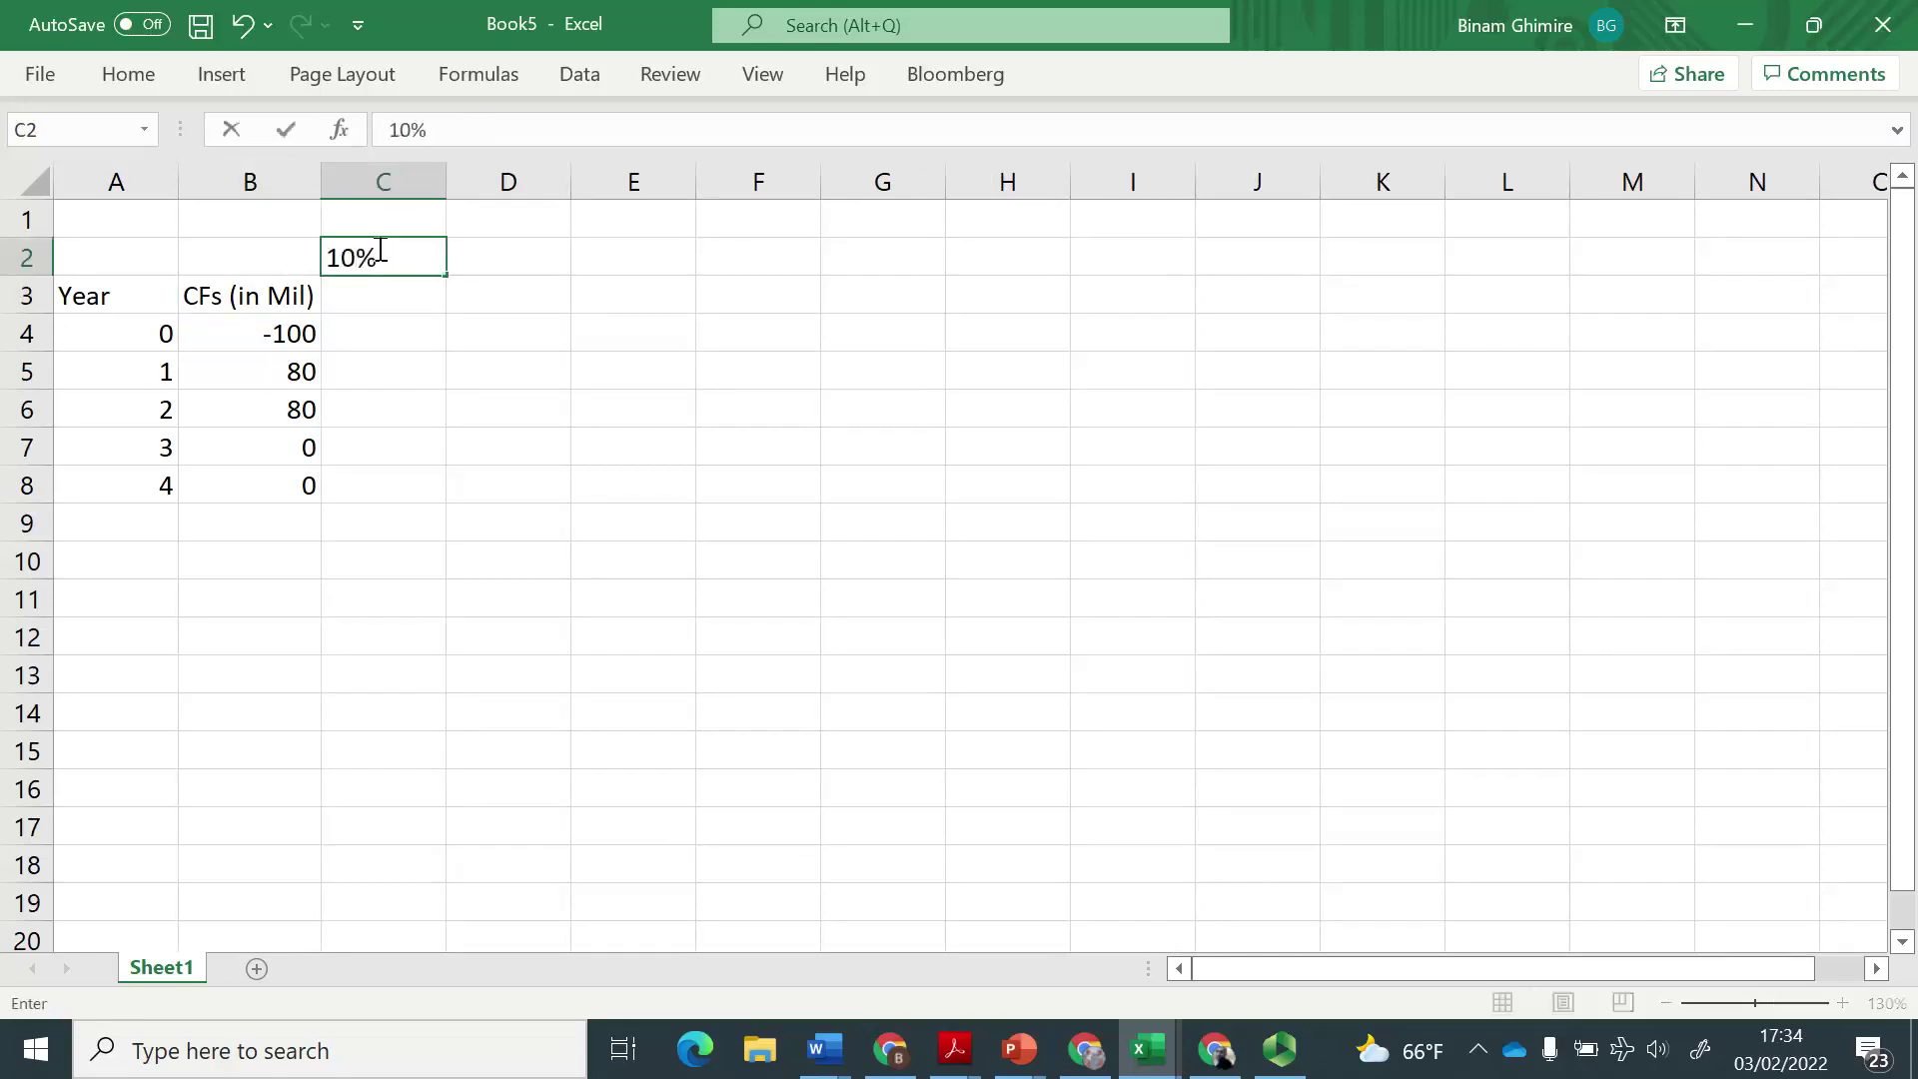
key("Return")
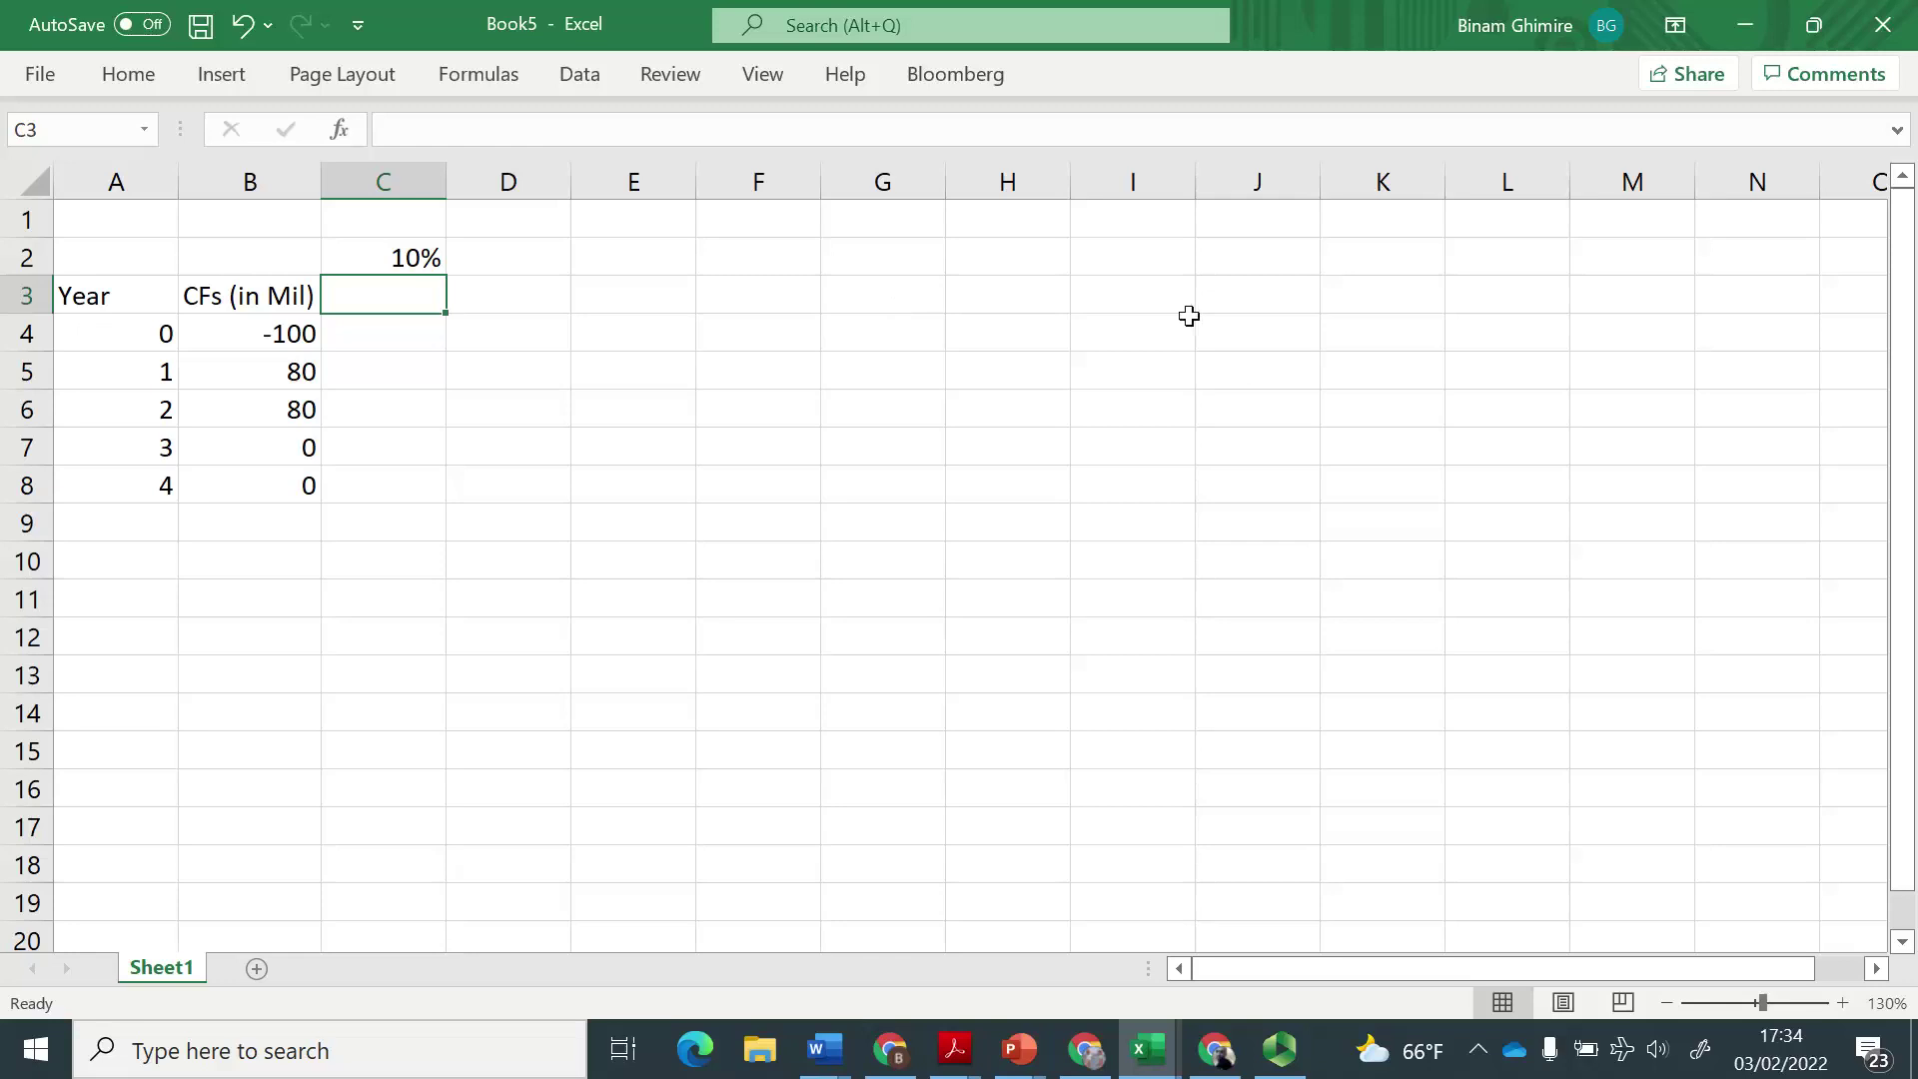
Add a 'PV £1' heading in C3 and the factor =1/(1+C$2)^$A4 in C4.
type("PV")
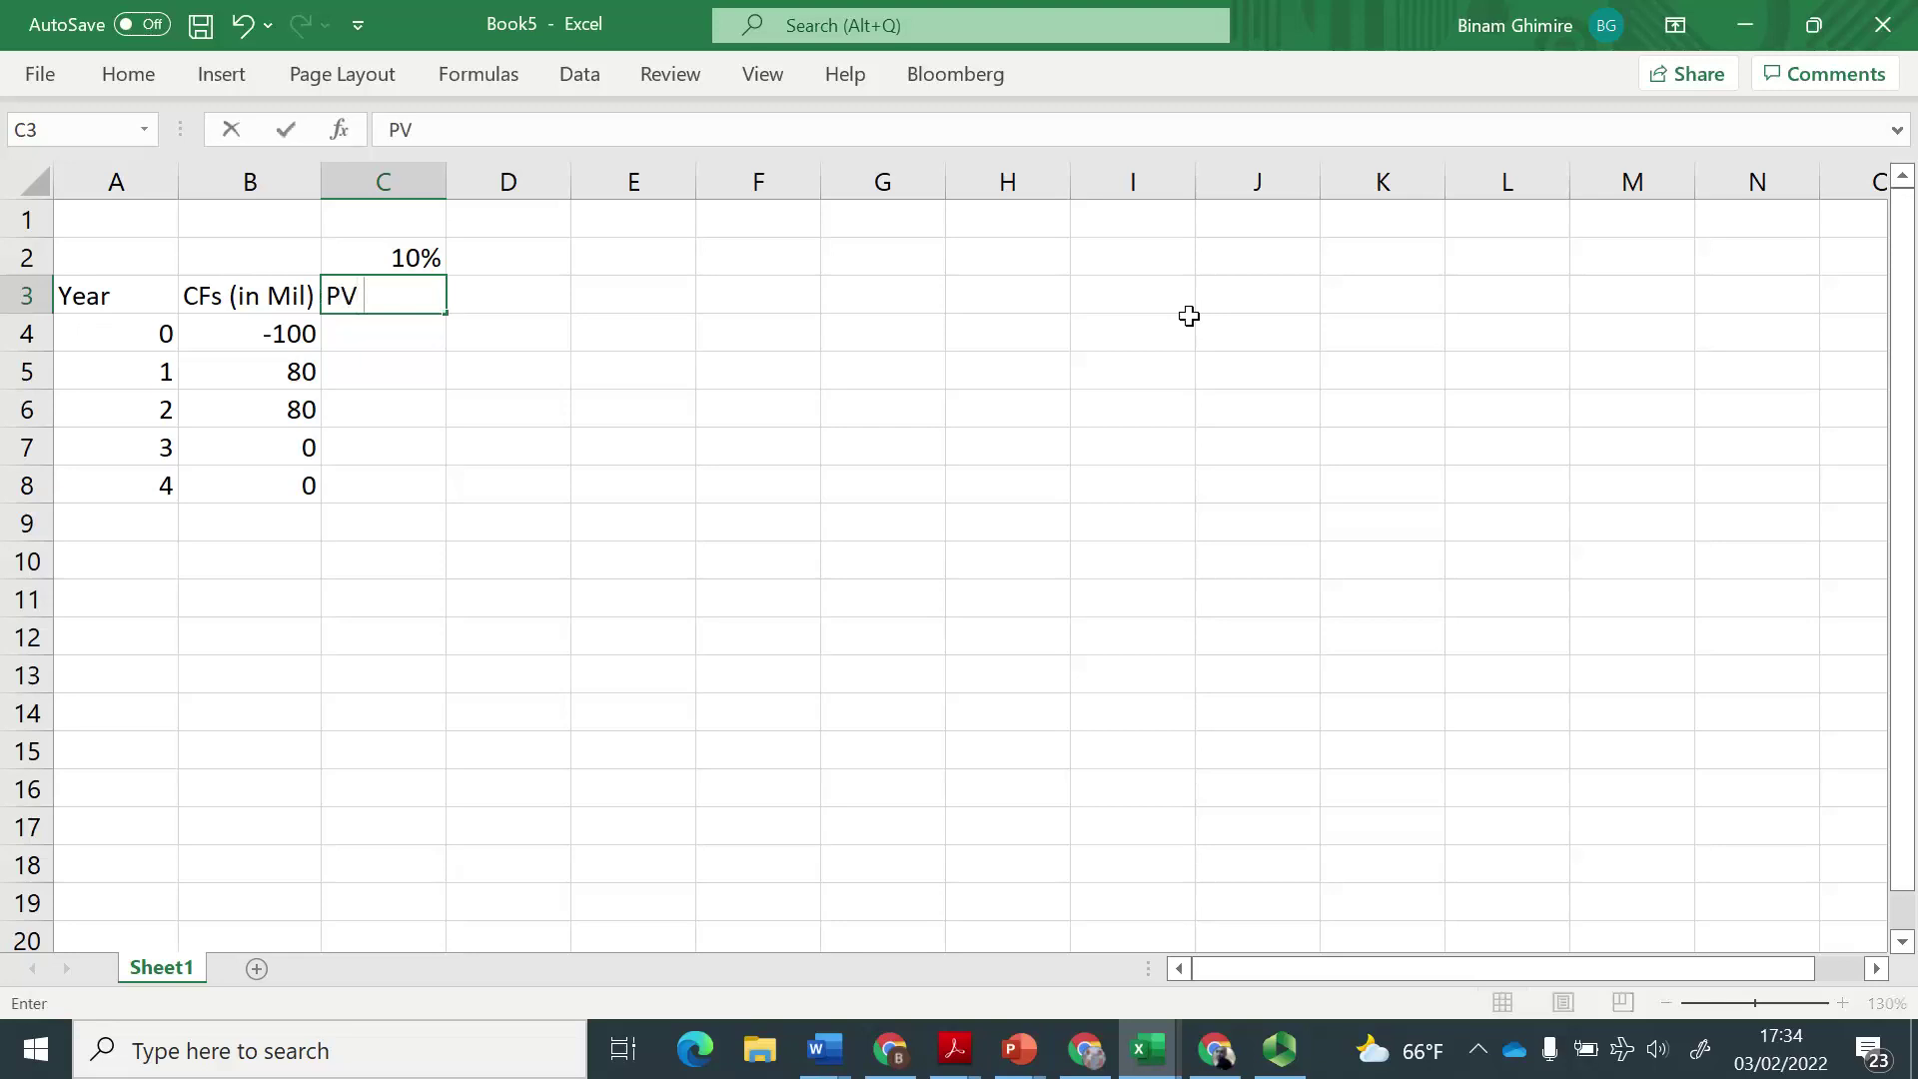
type(" £1")
key("Return")
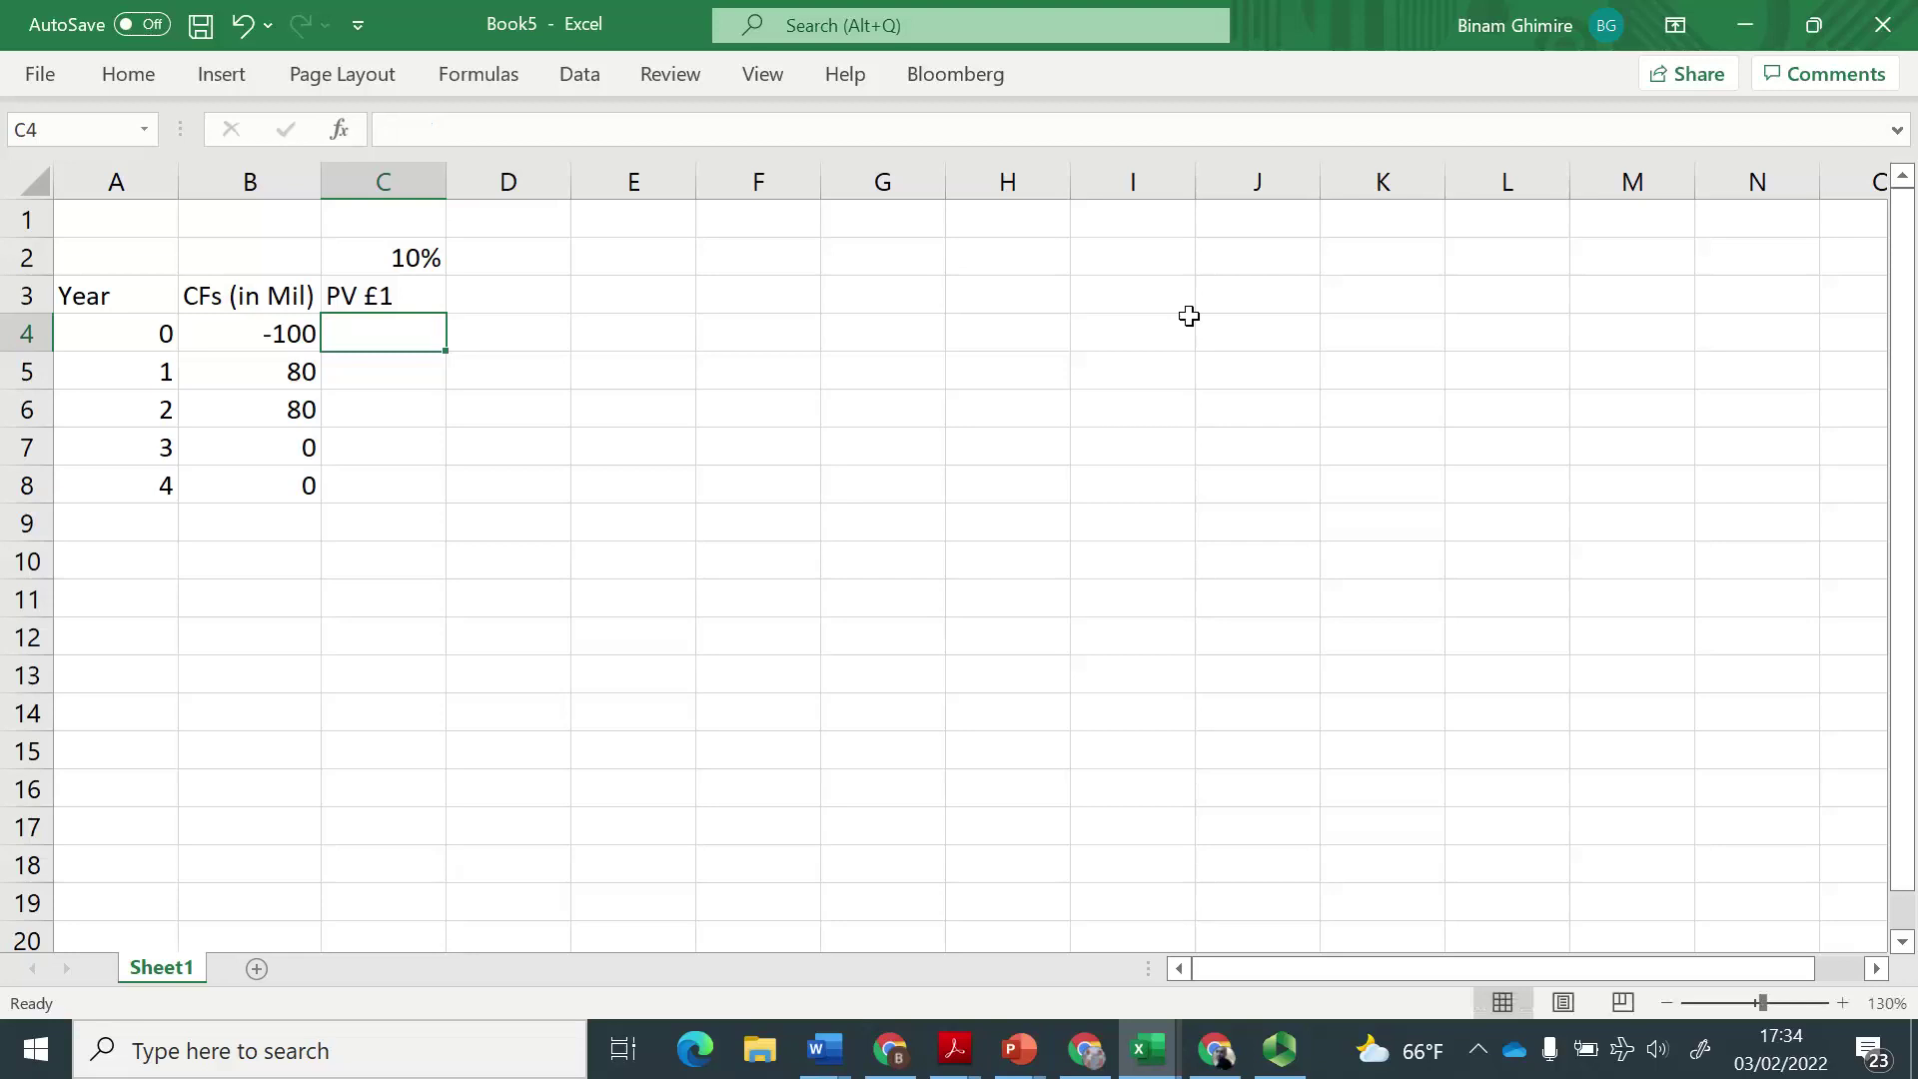
type("=1")
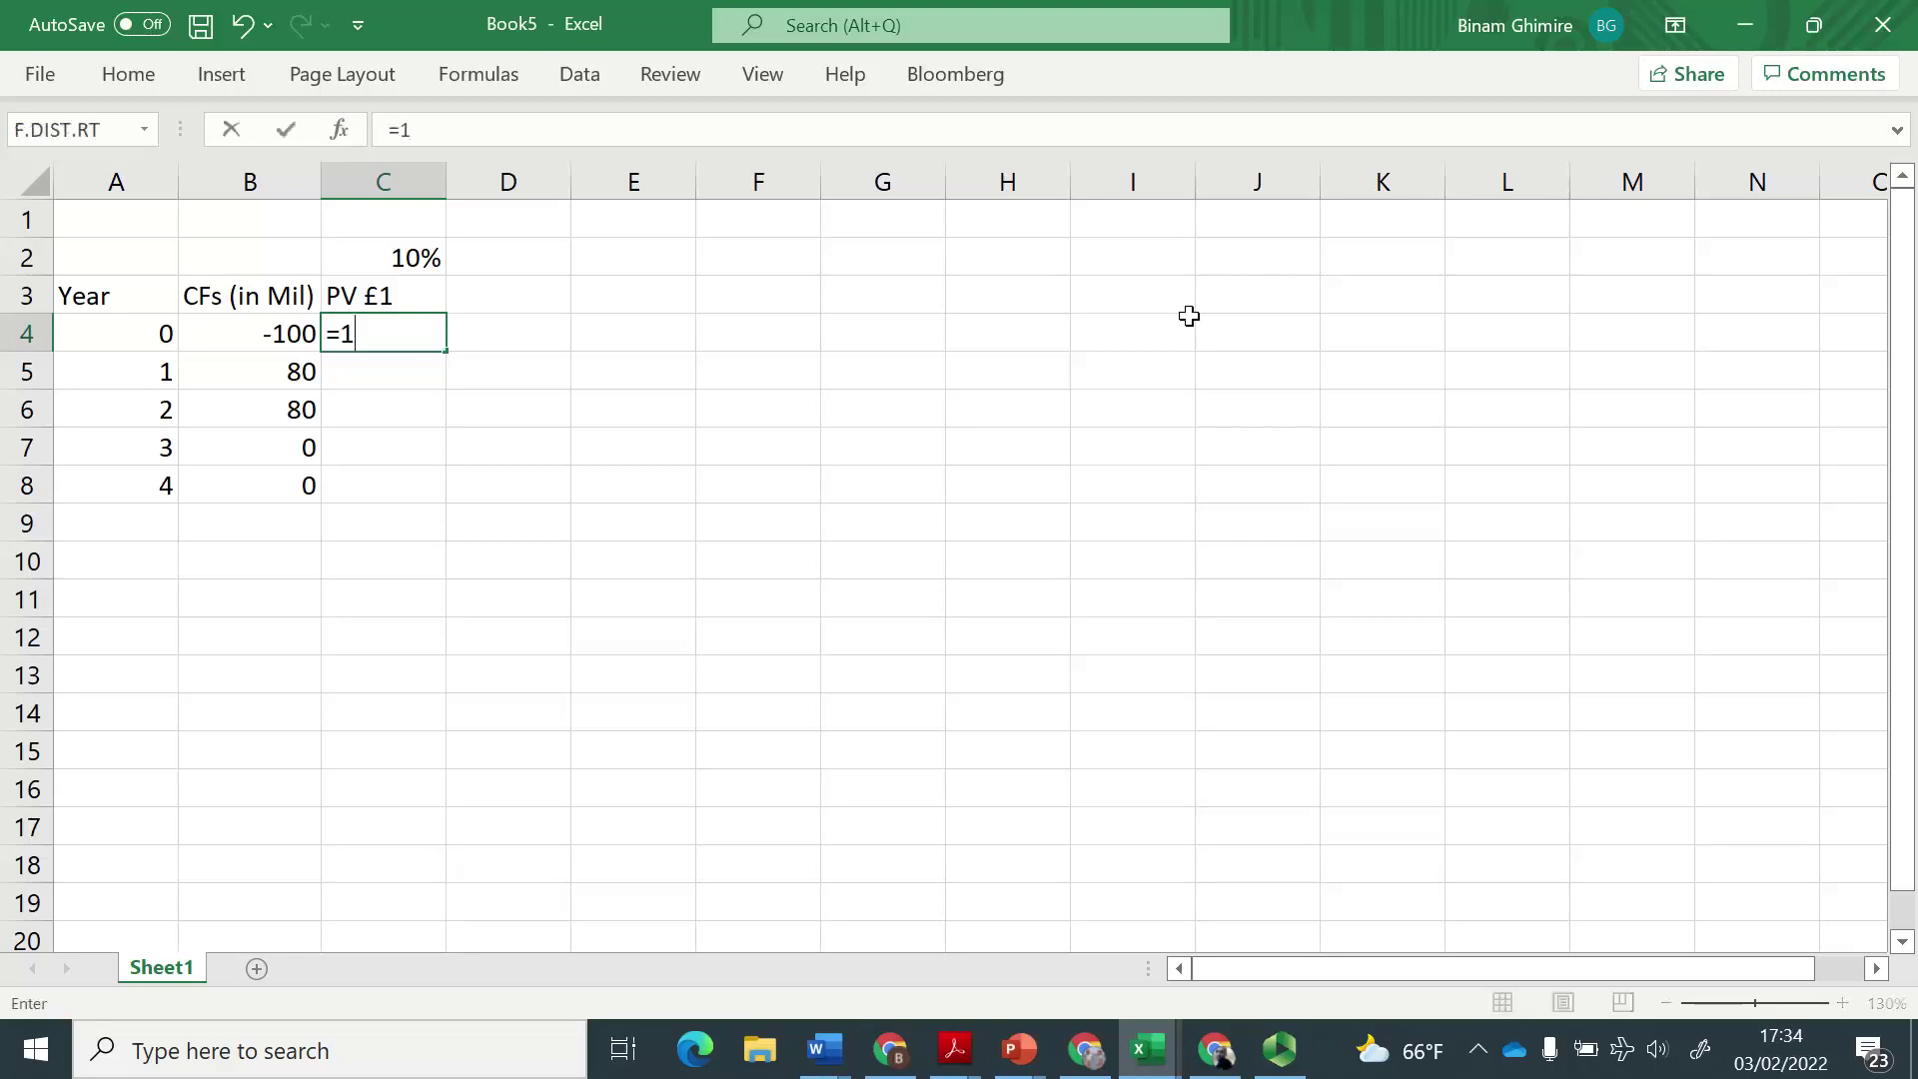
type("/(1+")
key("Up")
key("Up")
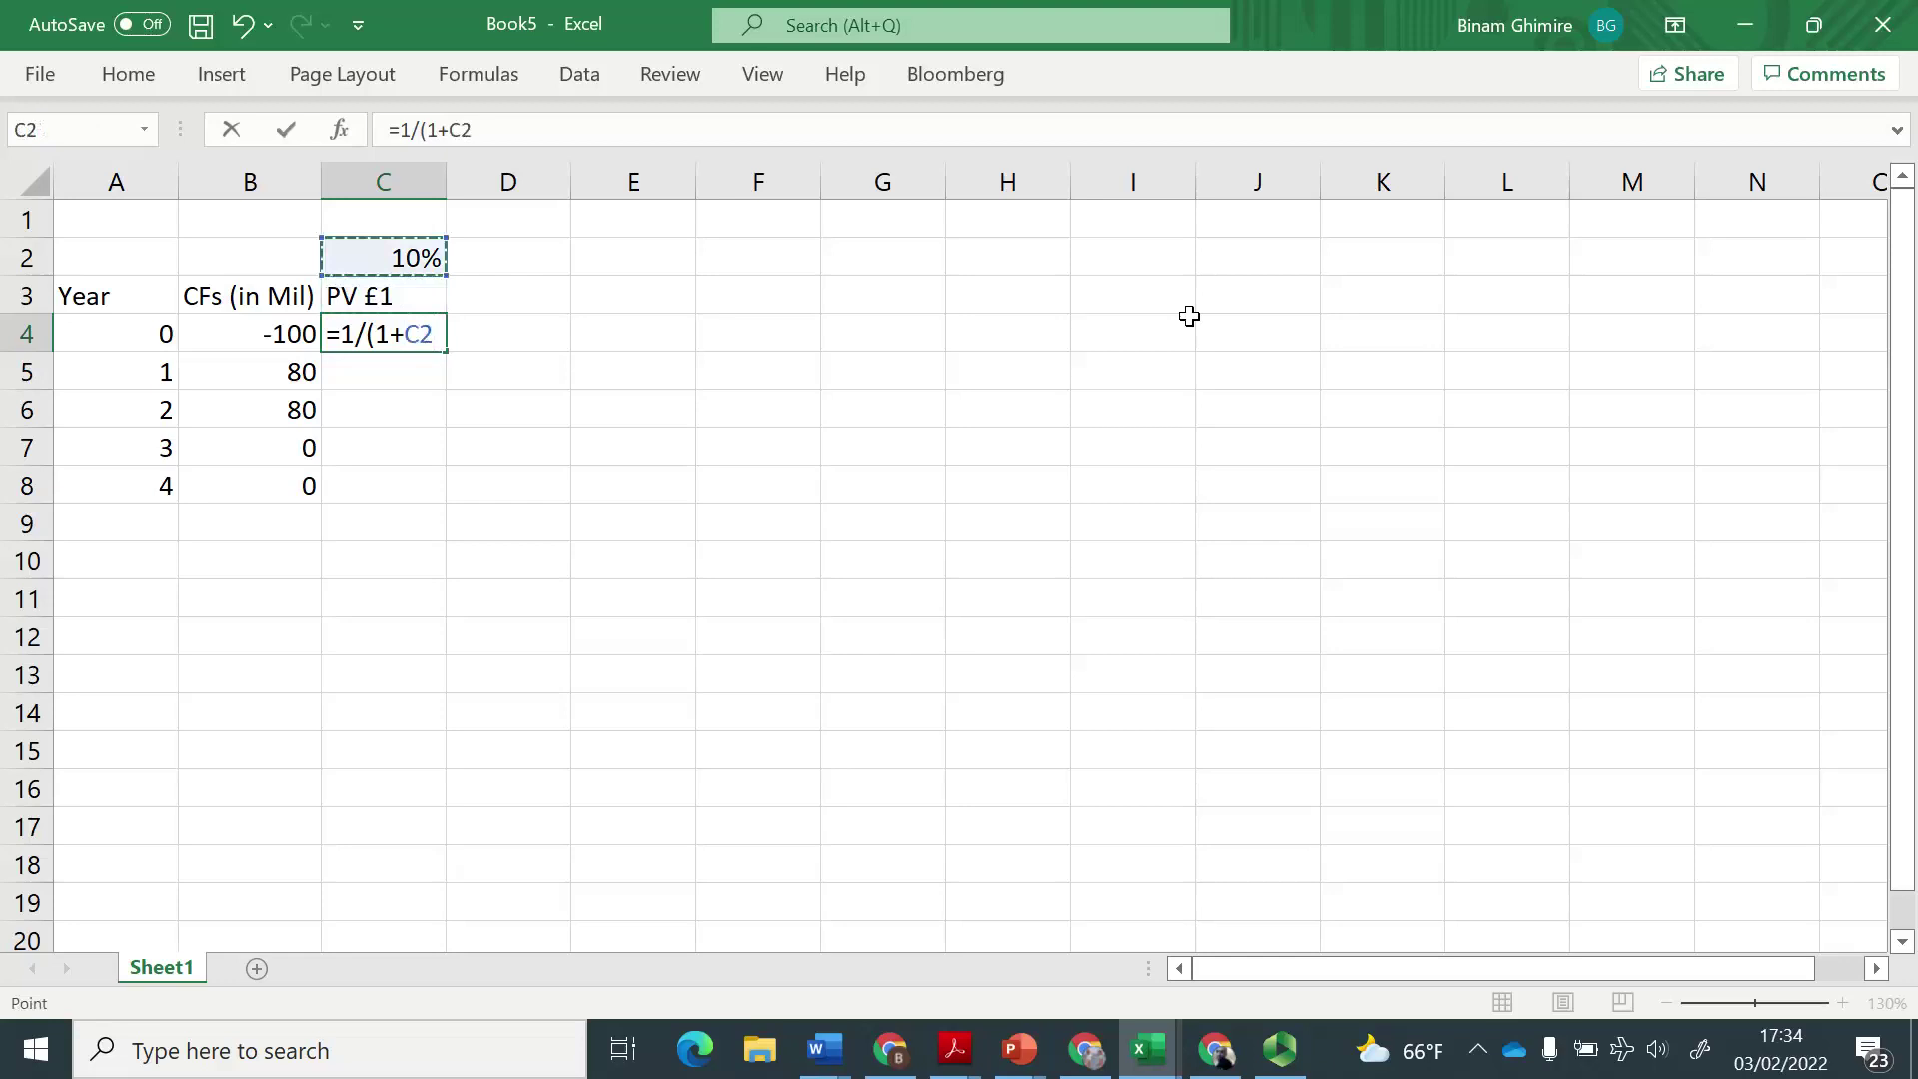
left_click(420, 335)
type("$2)^")
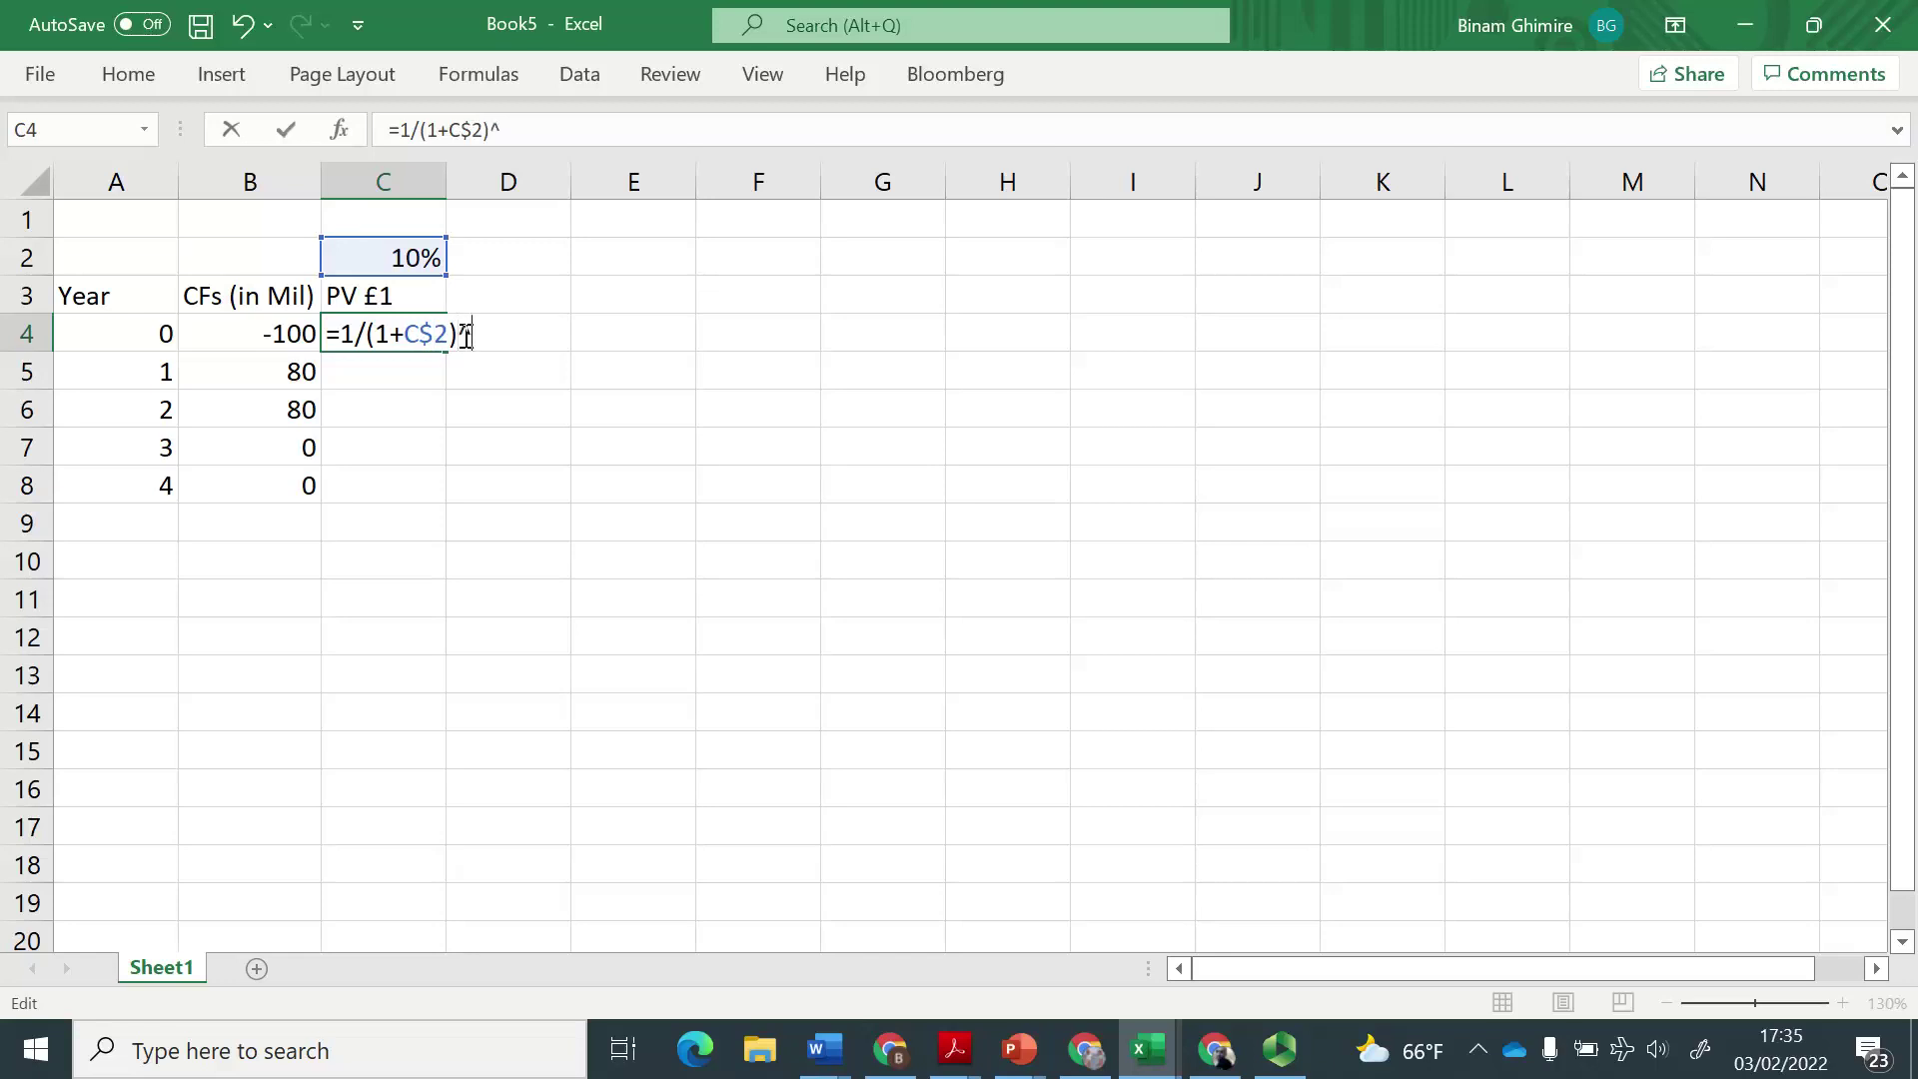
left_click(143, 335)
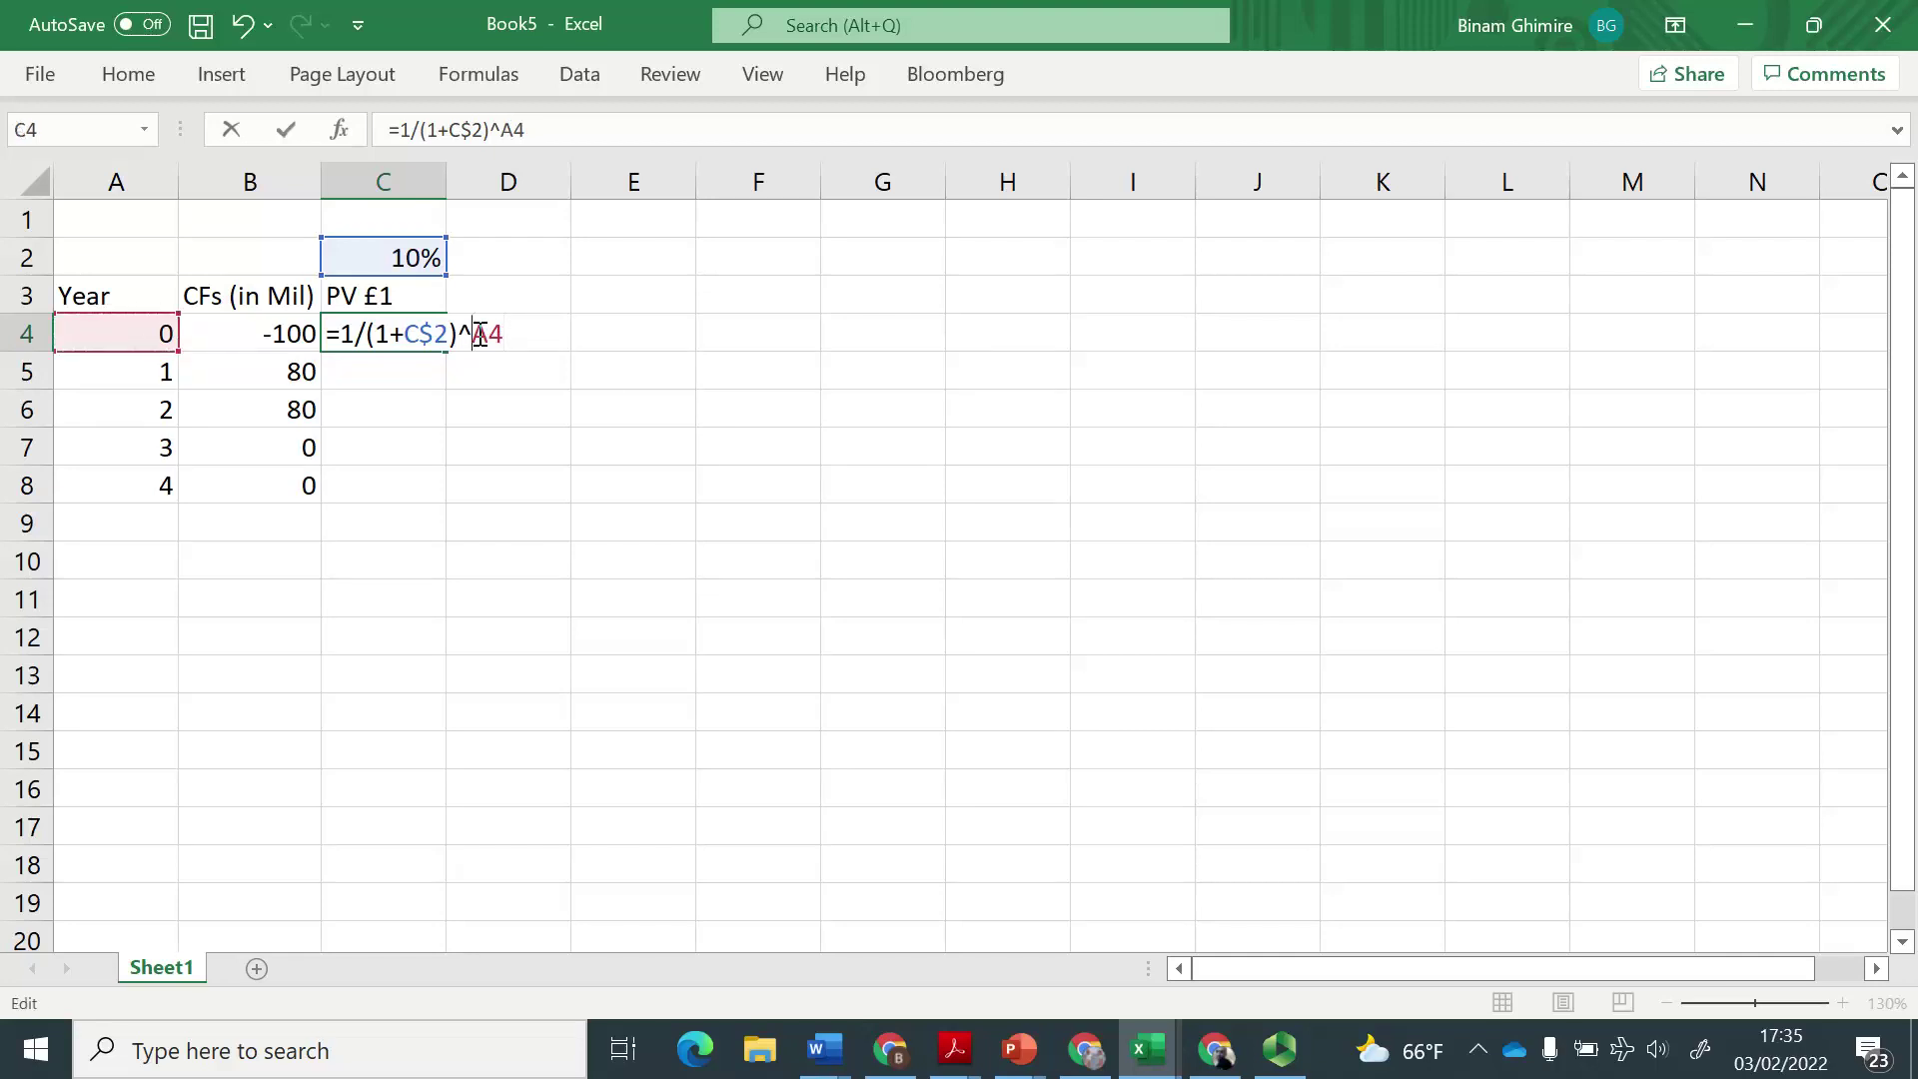
type("$")
key("Return")
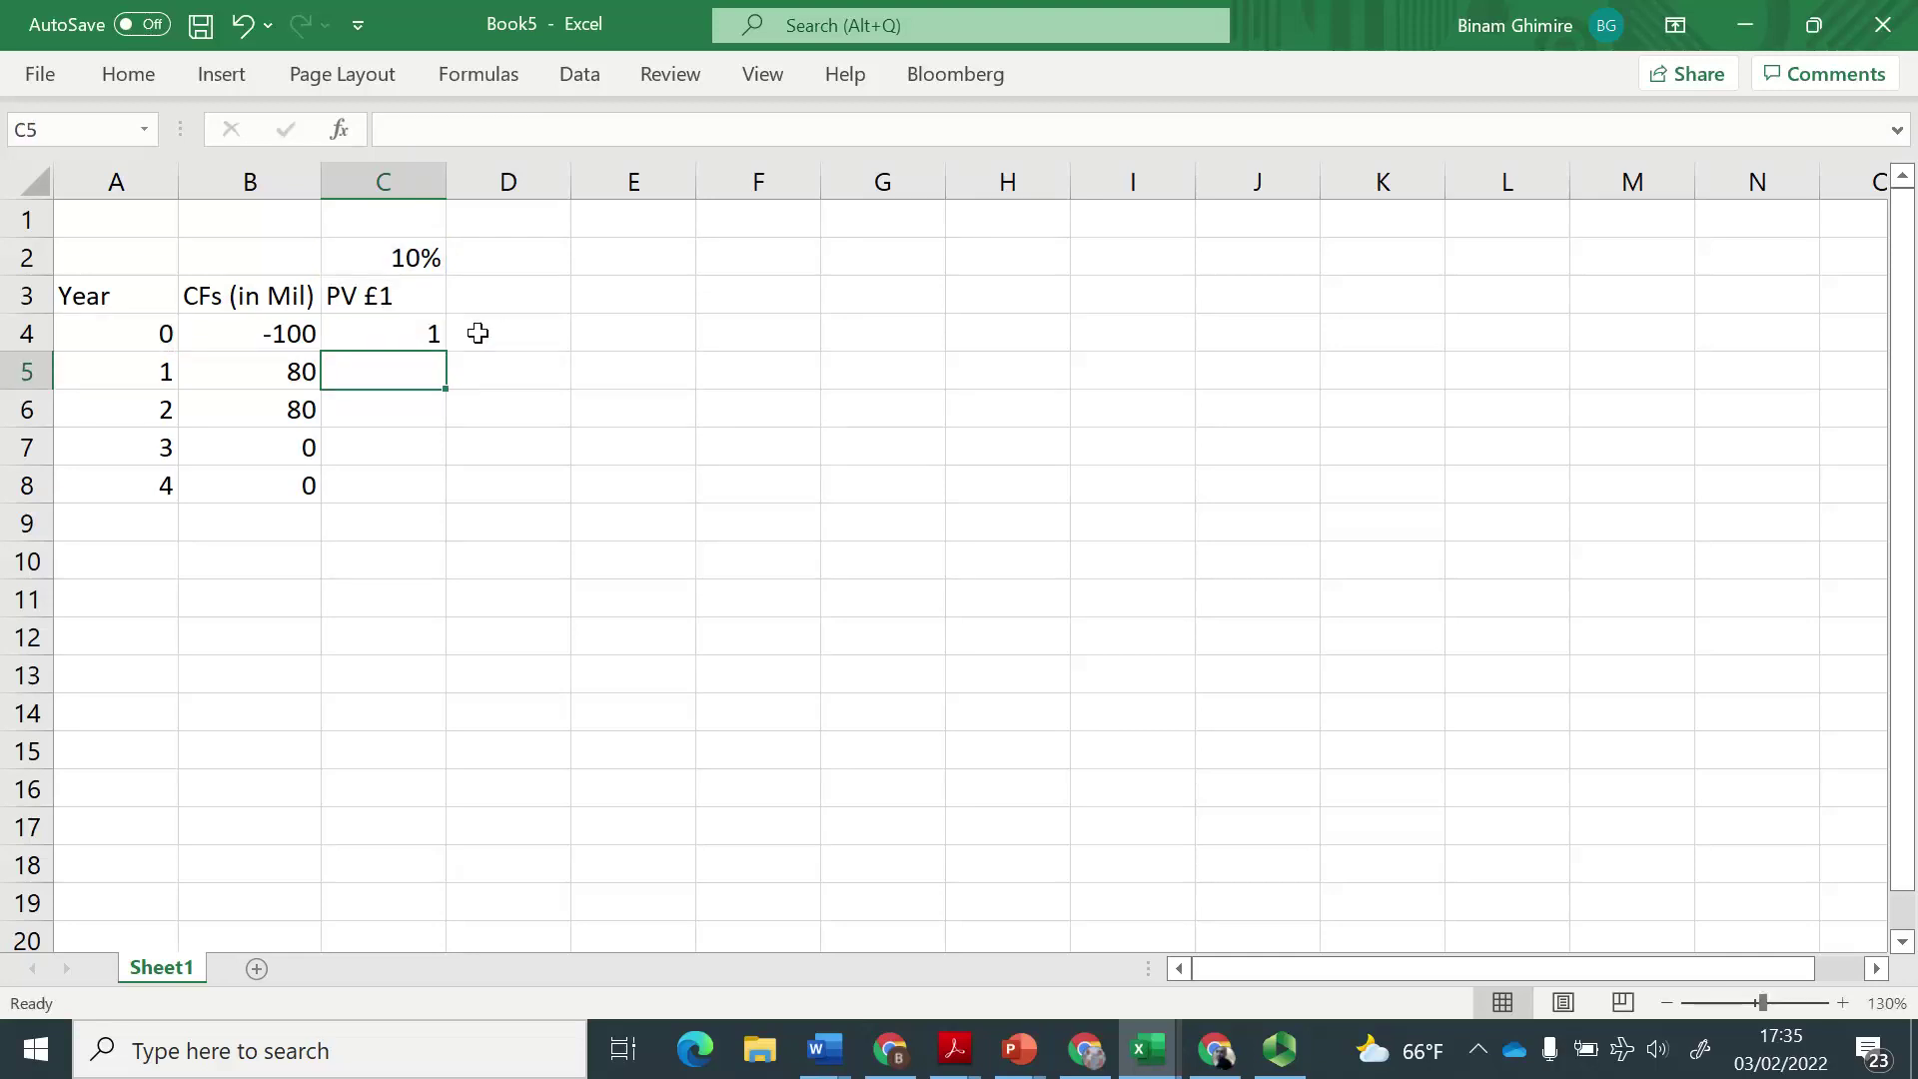
Copy the discount-factor formula down through C5:C8 for years 1 to 4.
key("Up")
key("ctrl+c")
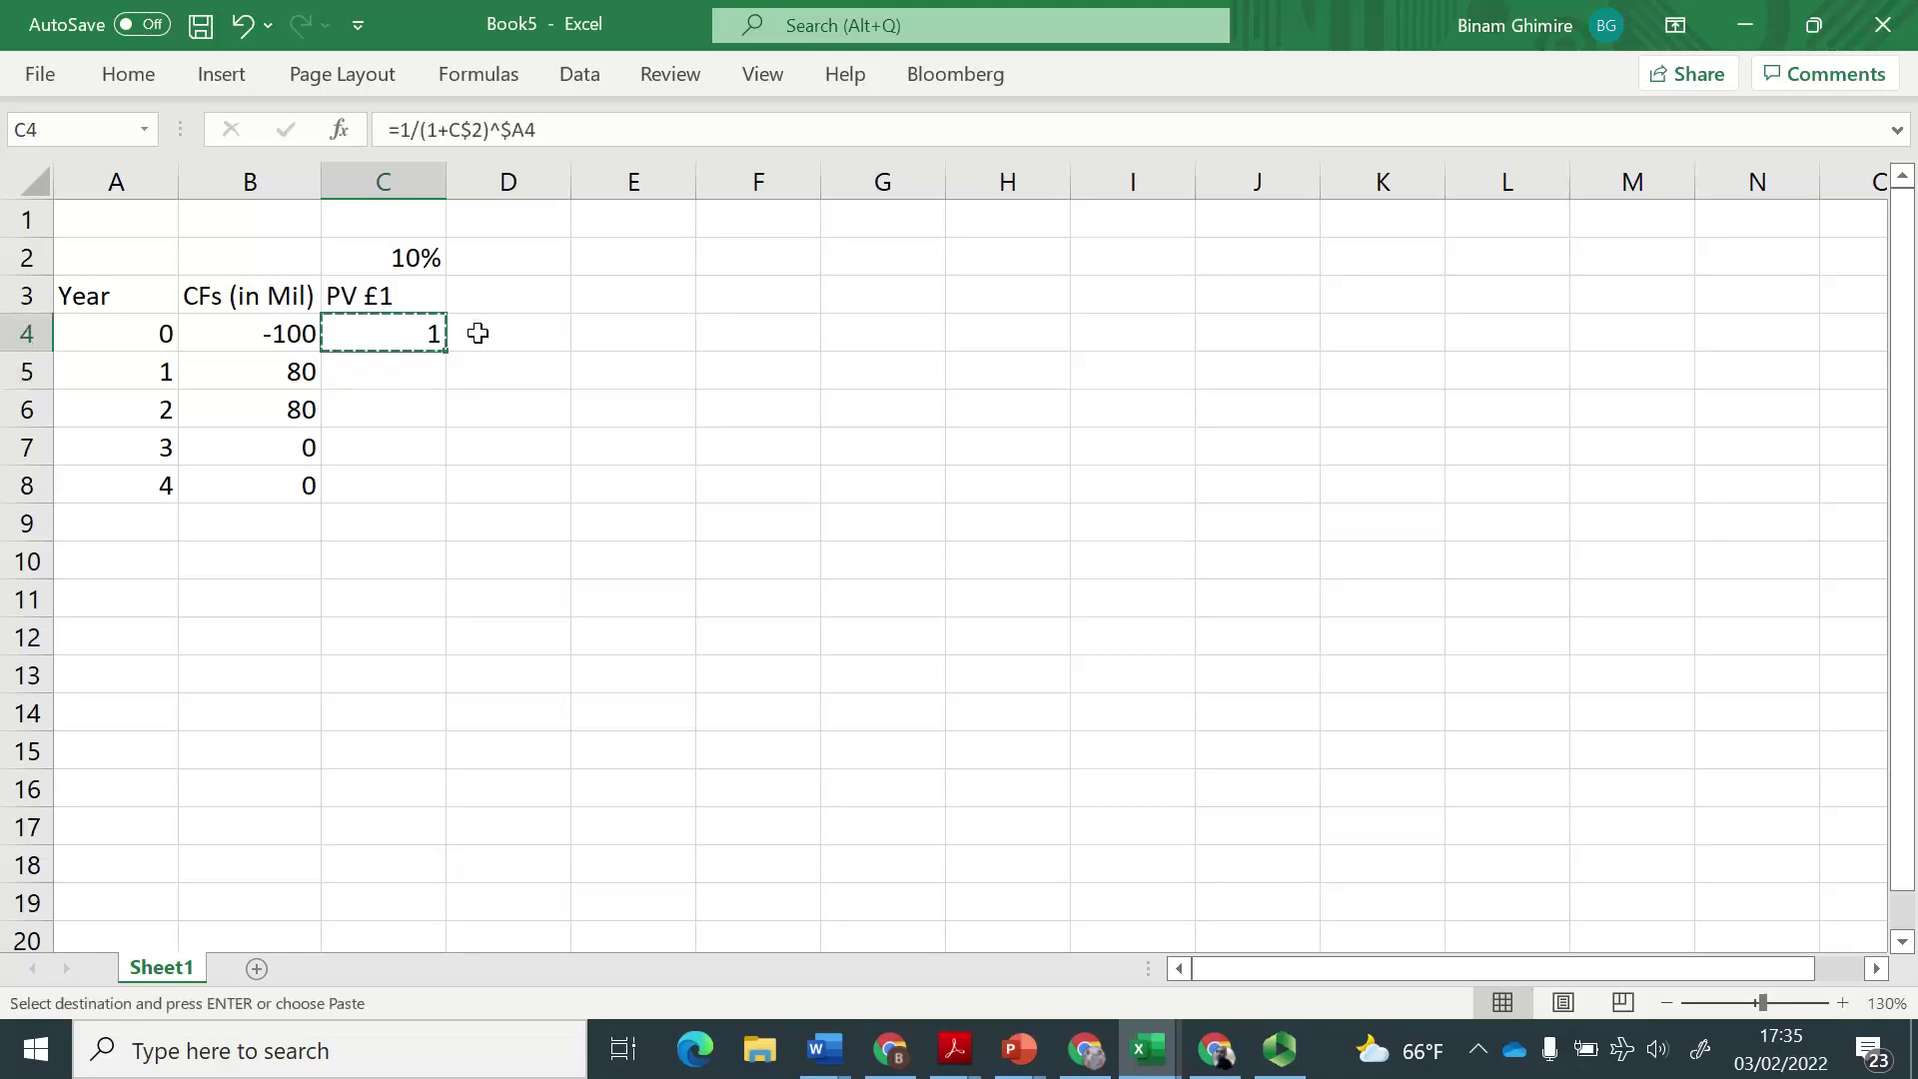
key("Down")
key("Return")
key("ctrl+c")
key("Down")
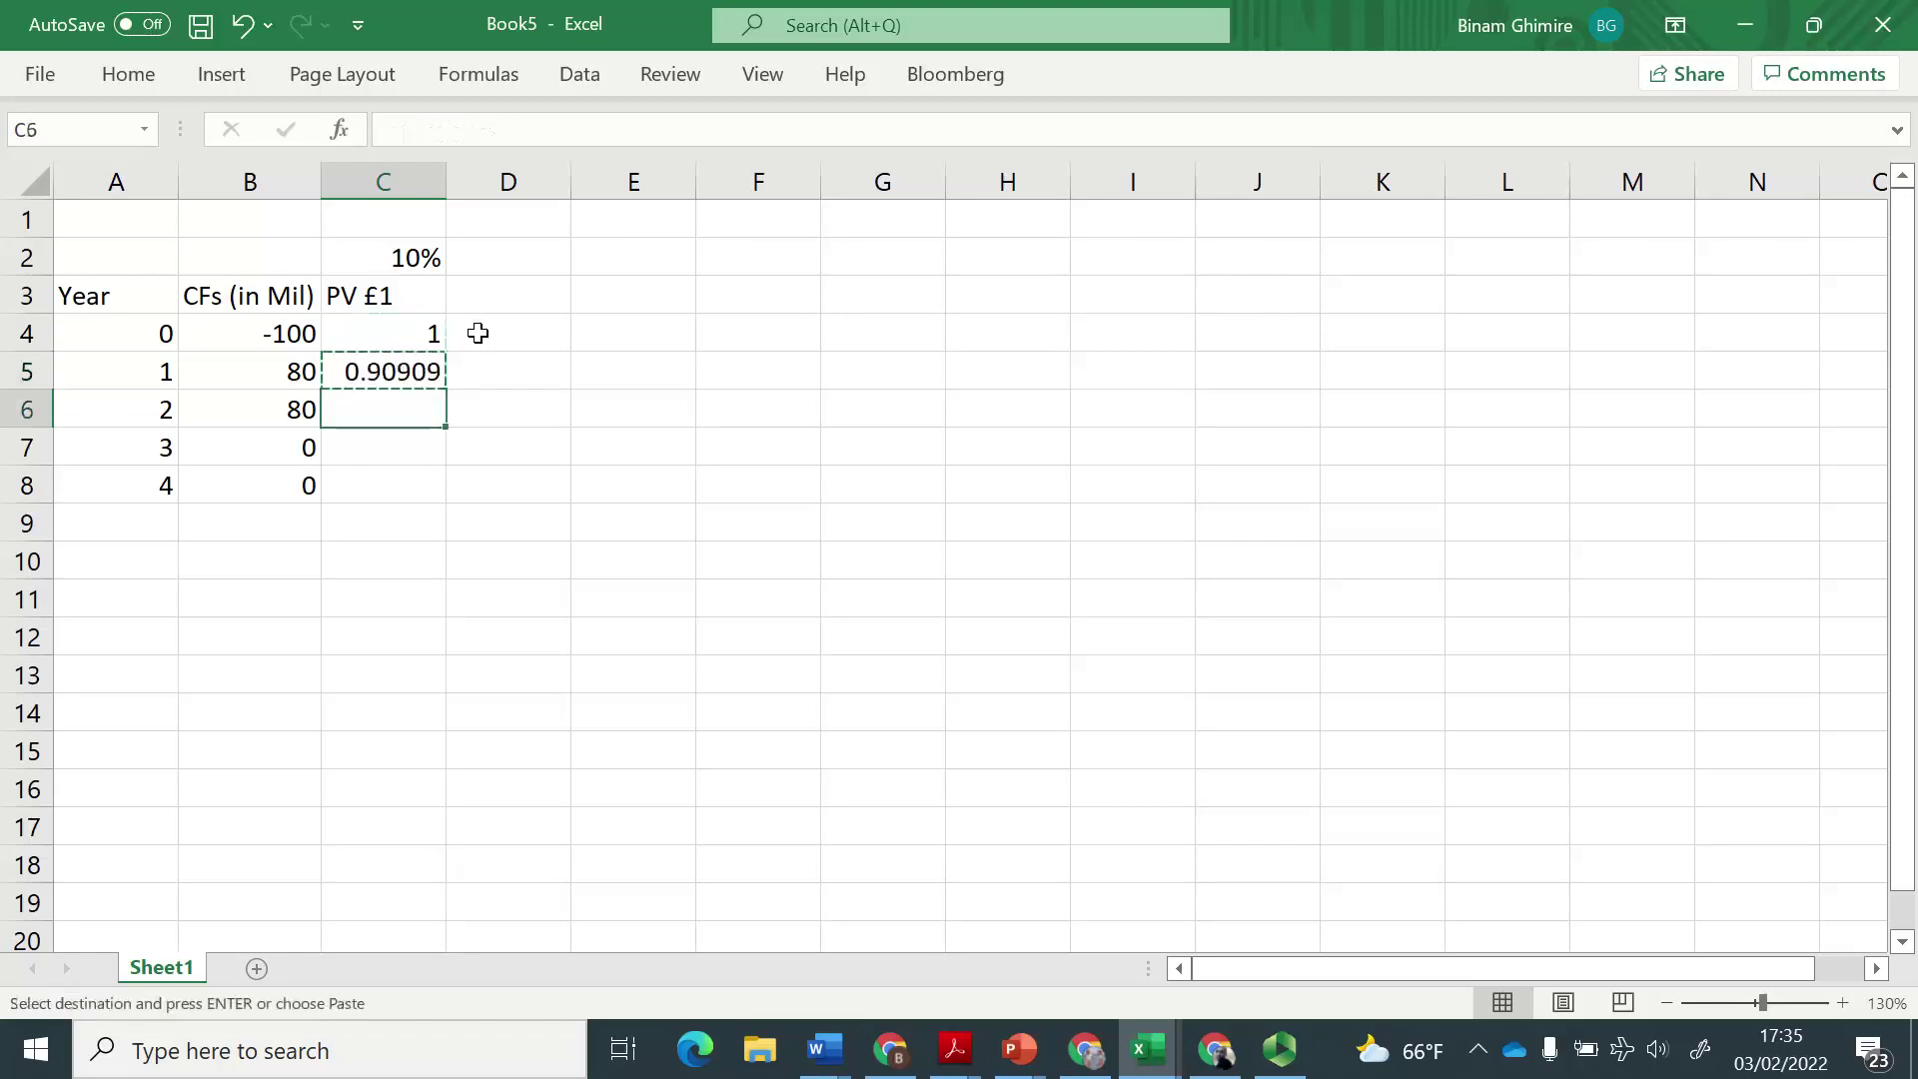
key("Return")
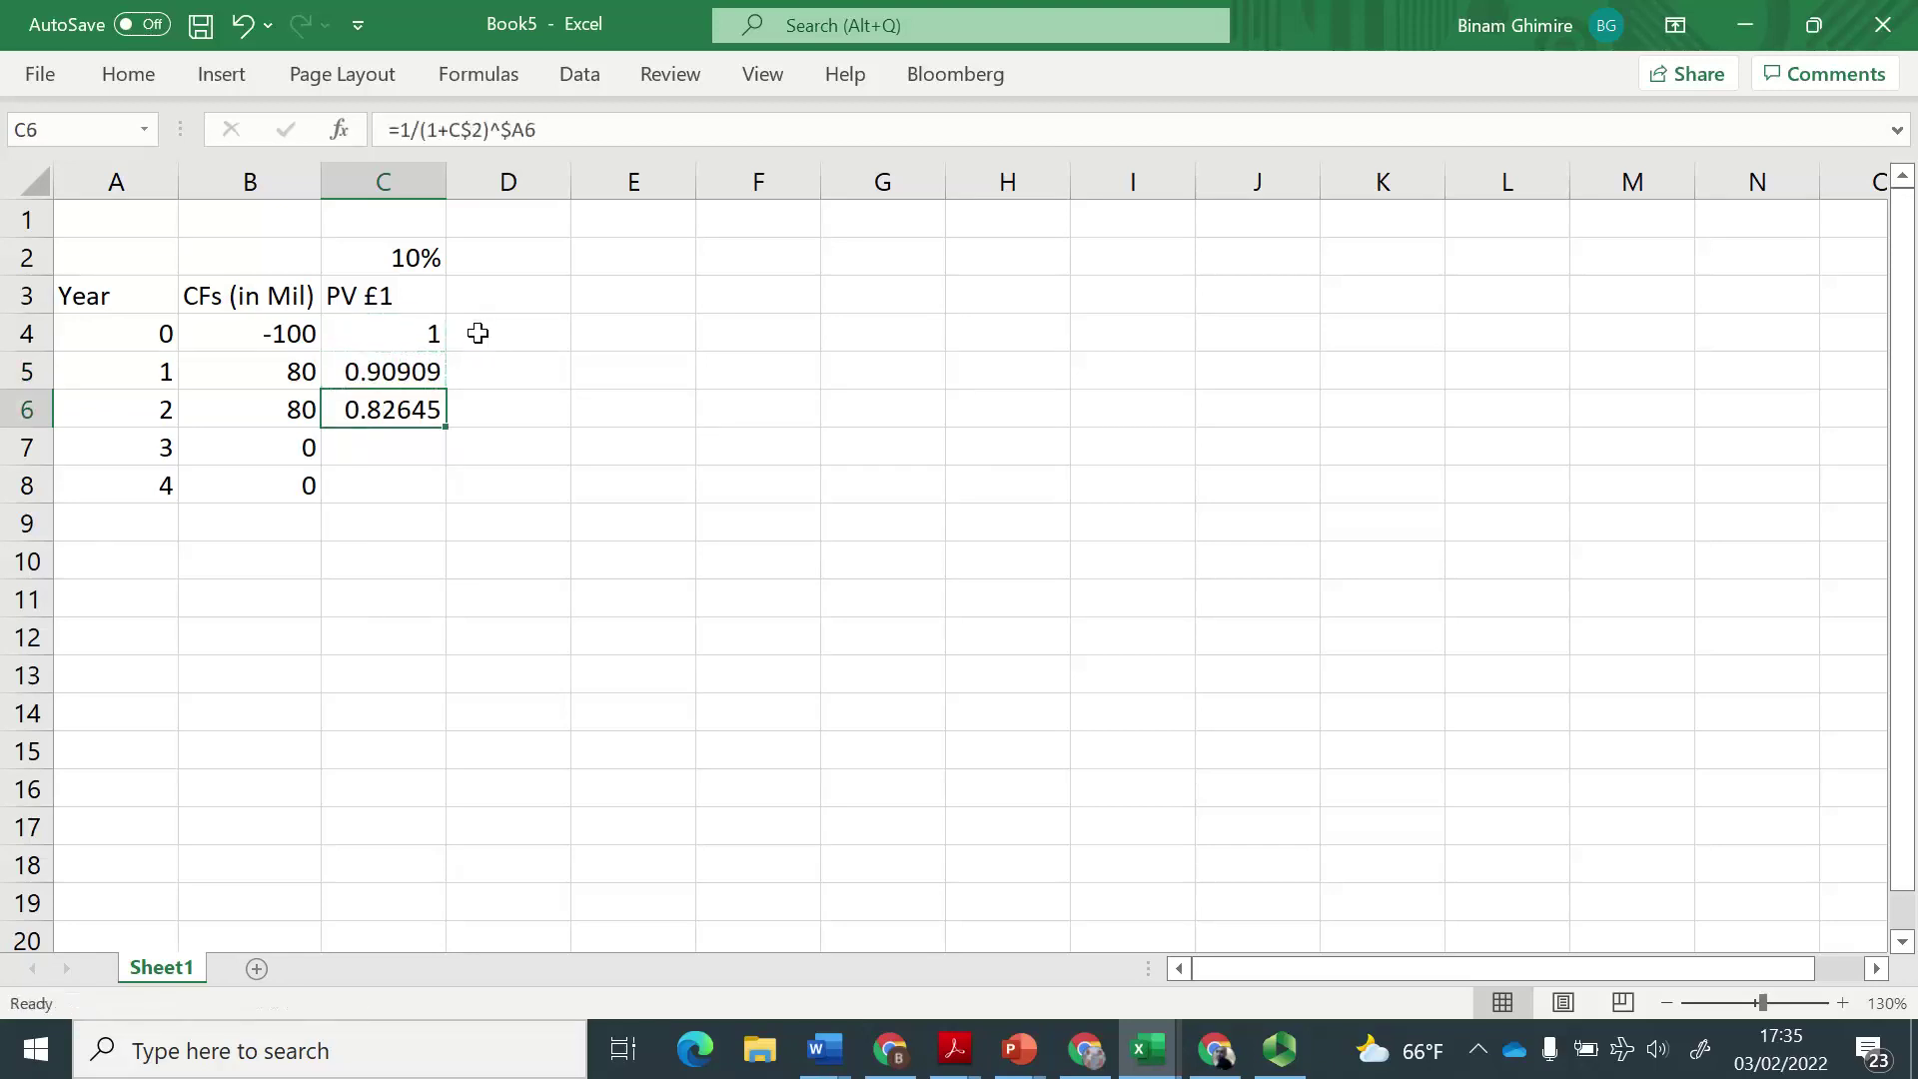
key("ctrl+c")
key("Down")
key("Return")
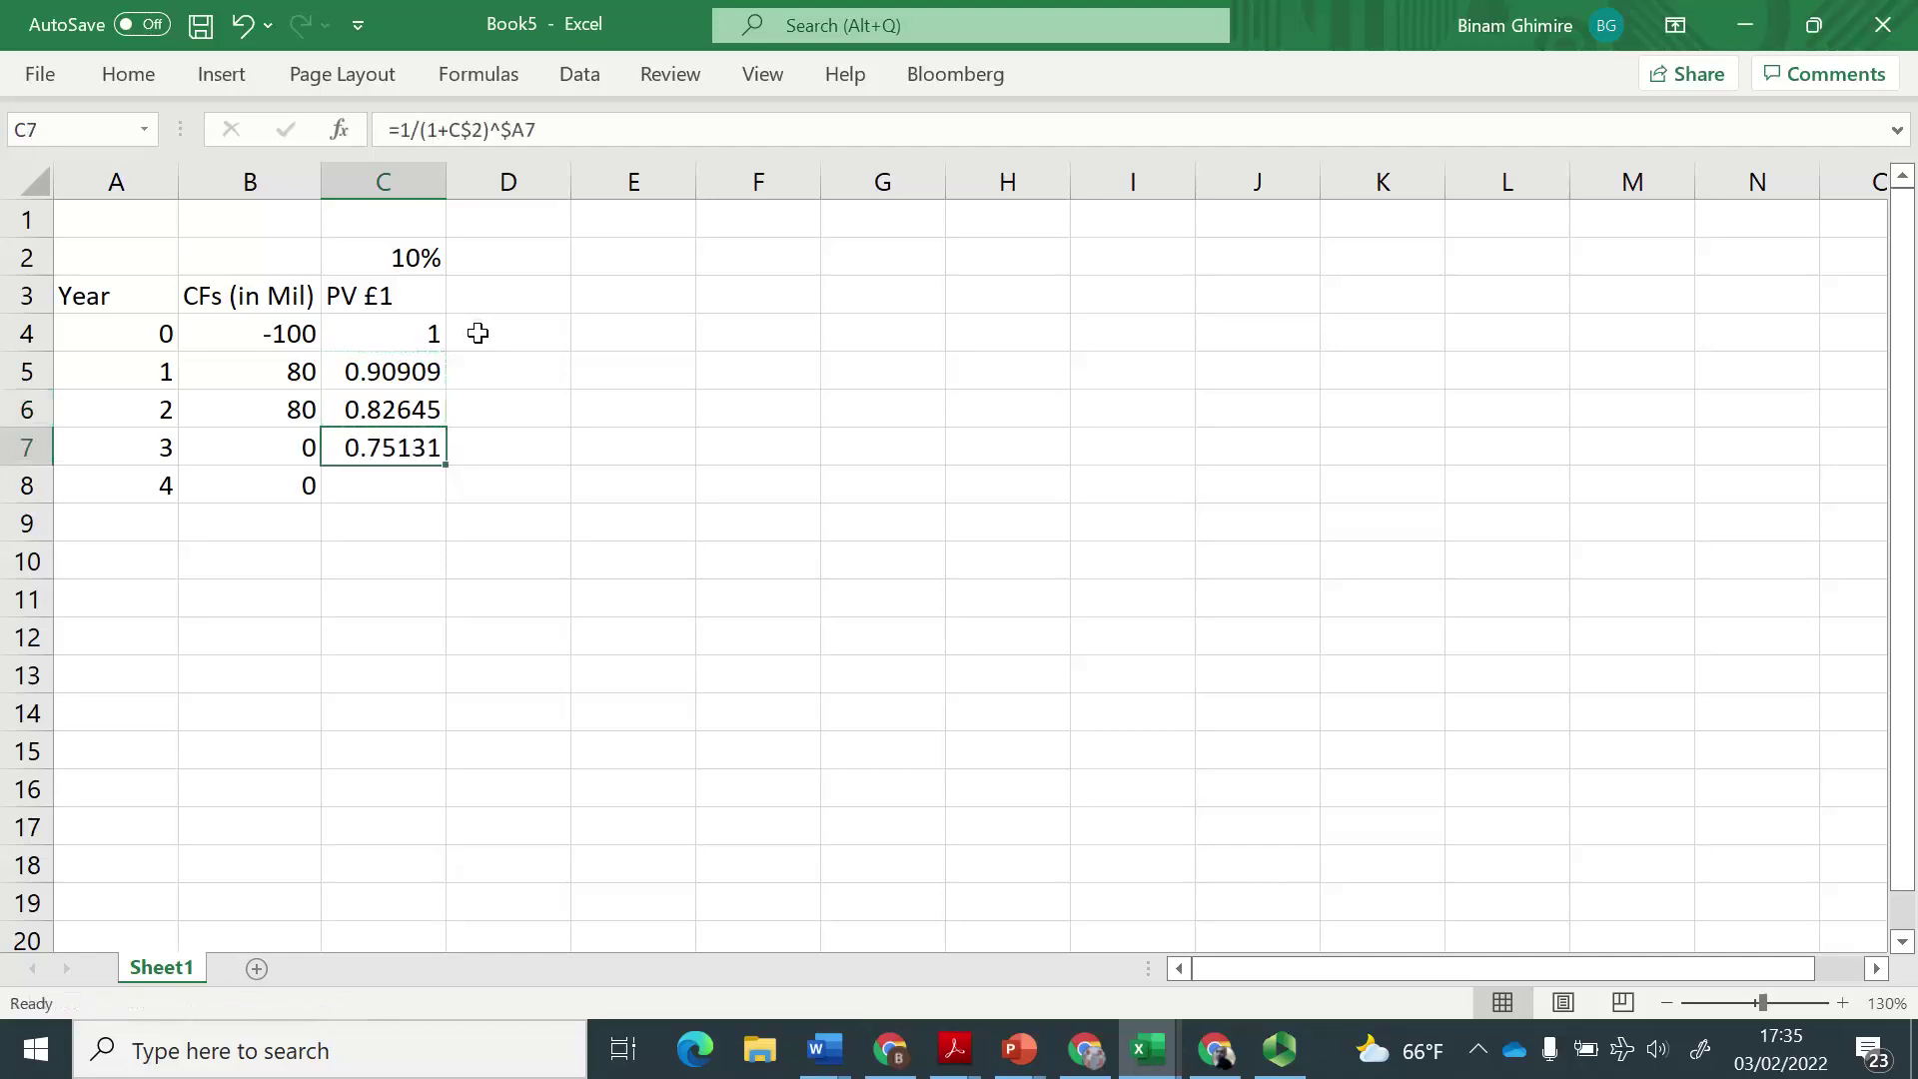
key("ctrl+c")
key("Down")
key("Return")
Add a 'Pv CFs' heading in D3 and the formula =B4*C4 in D4.
key("Up")
key("Up")
key("Up")
key("Up")
key("Up")
key("Up")
key("Up")
key("Down")
key("Down")
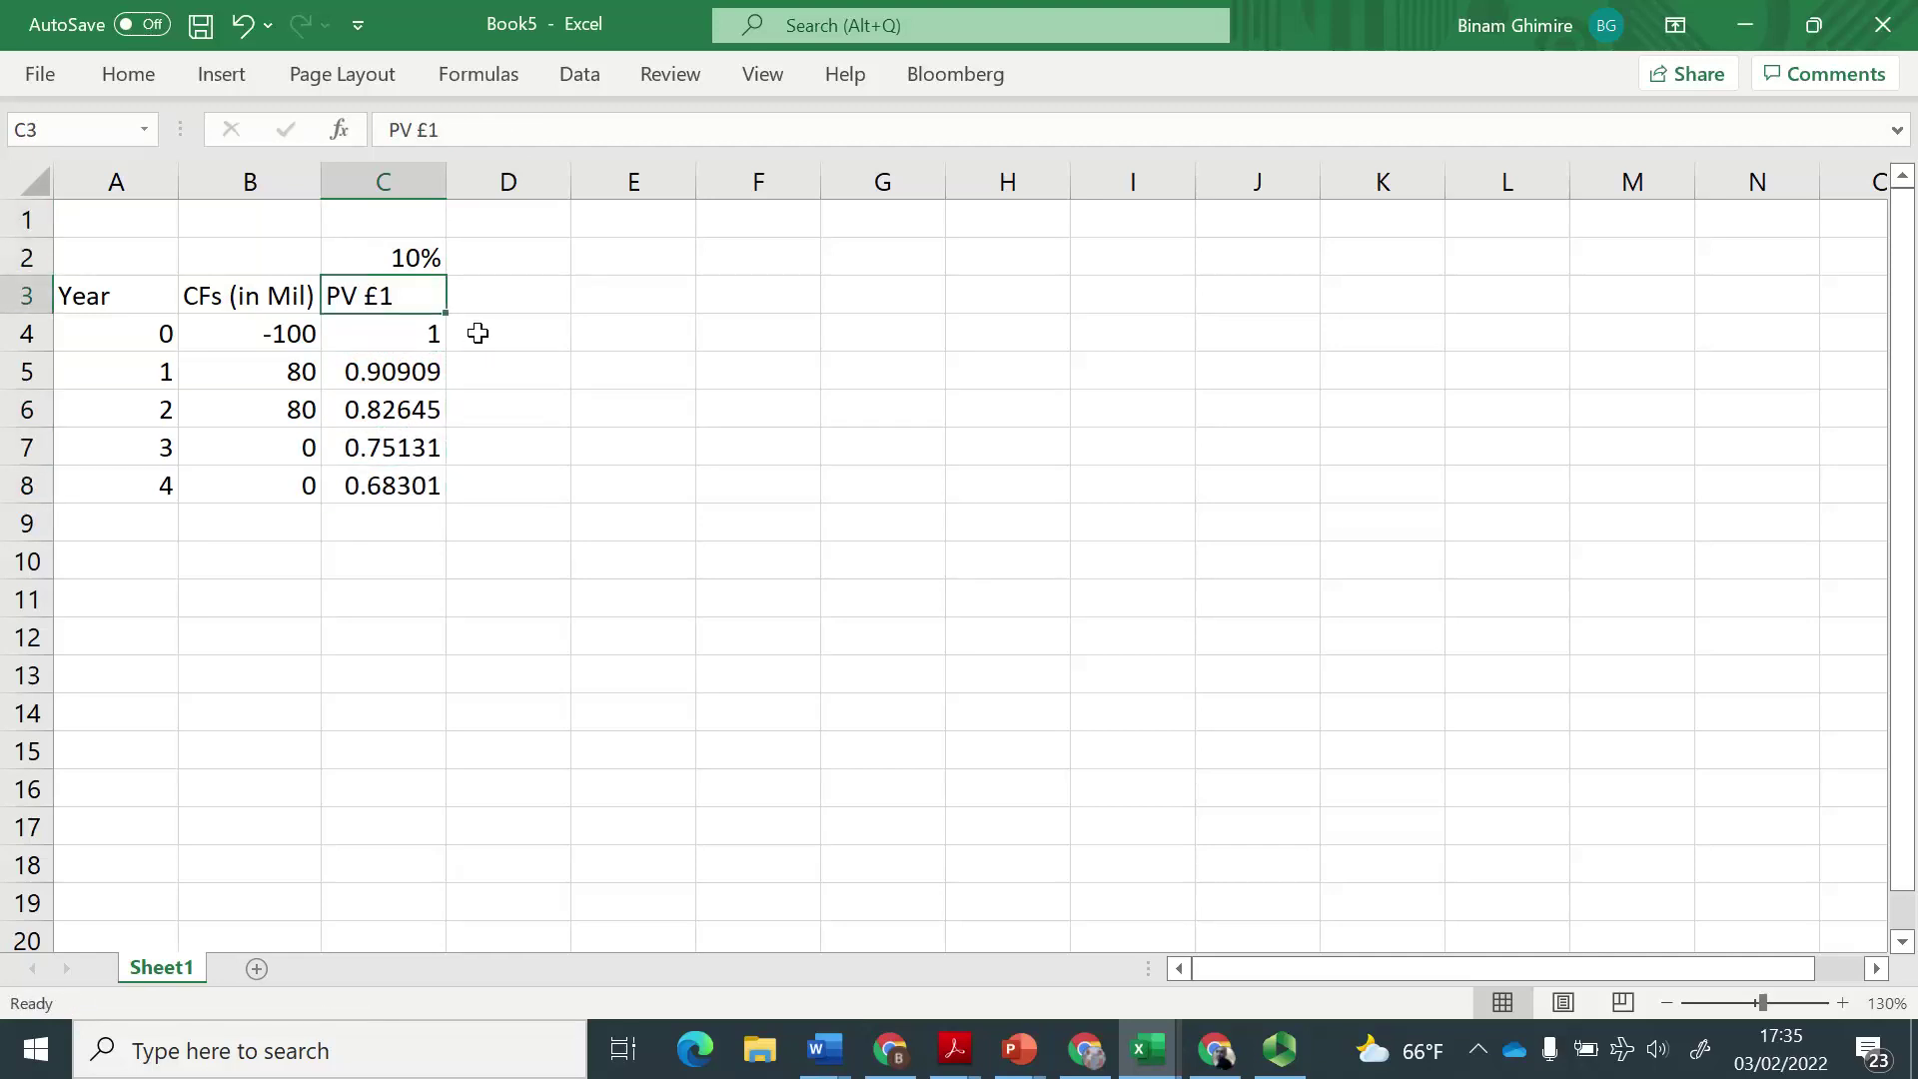
key("Right")
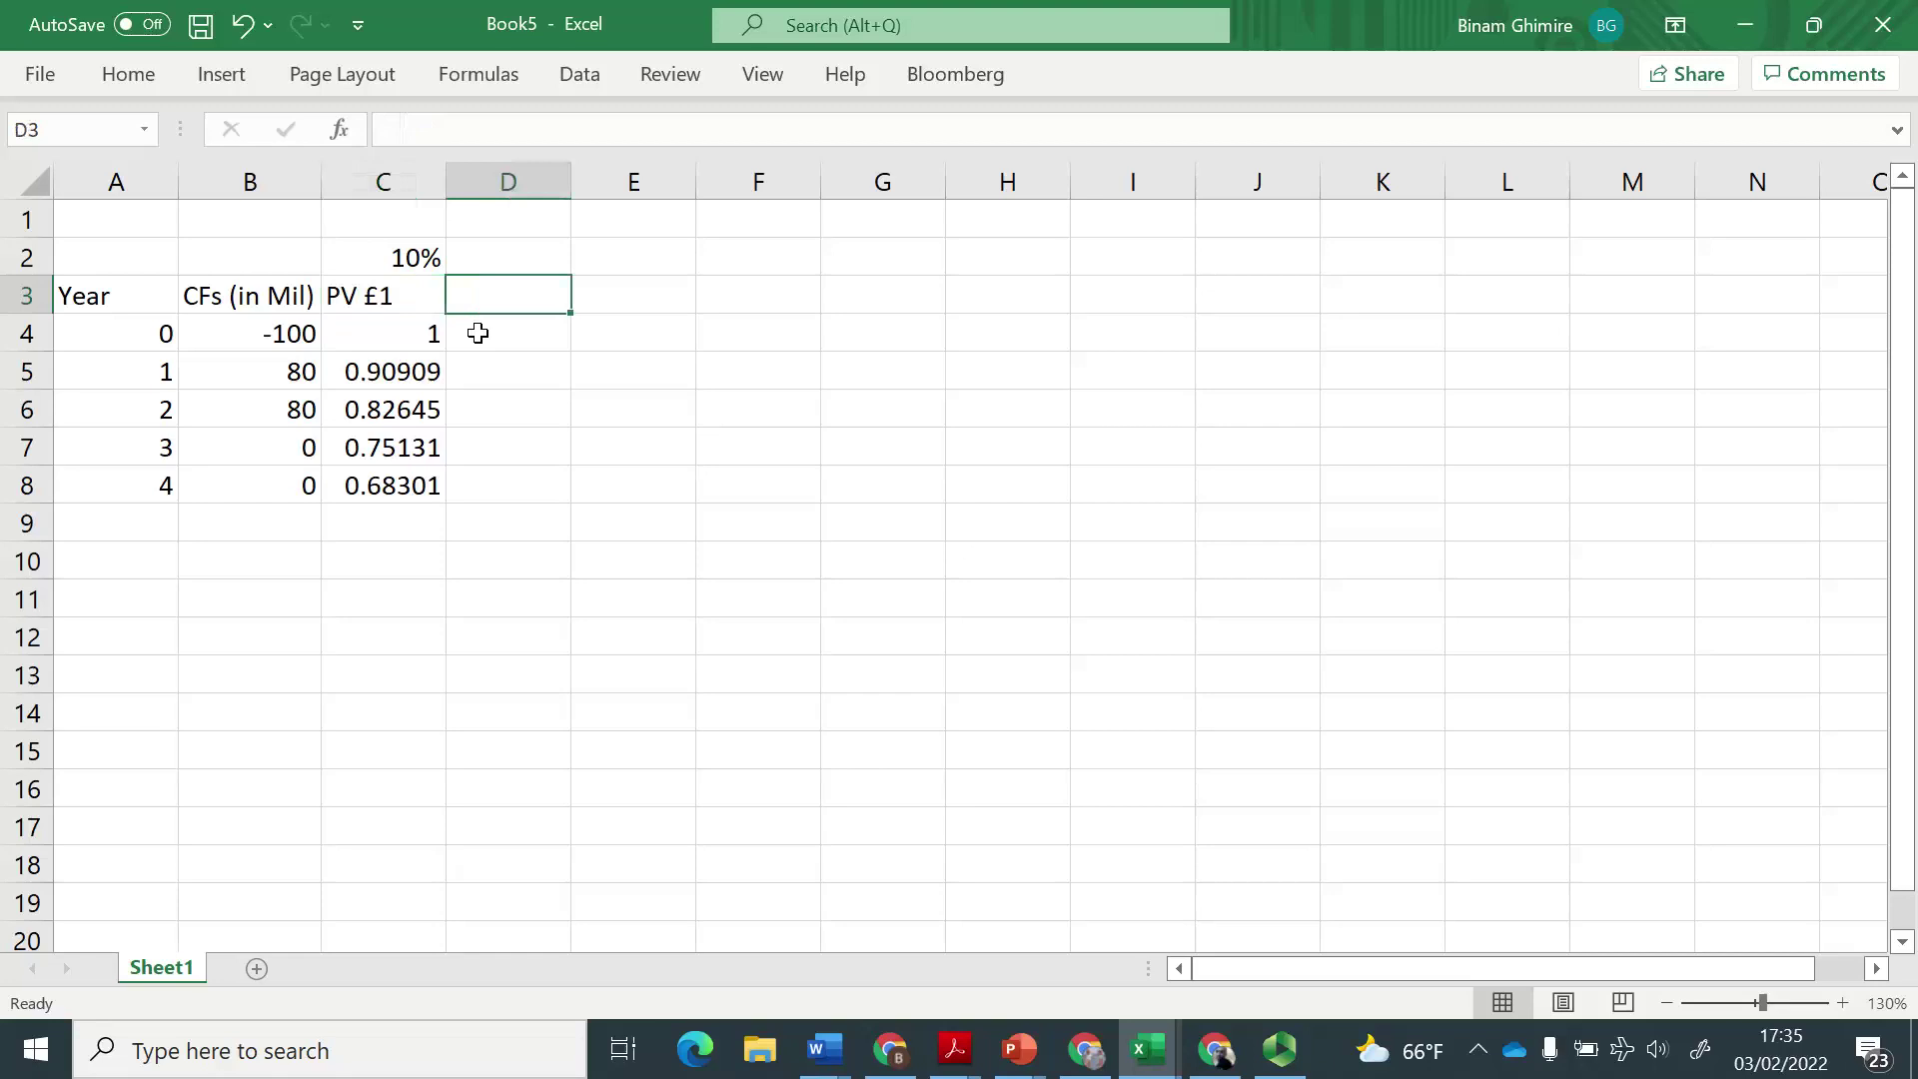
type("Pv C")
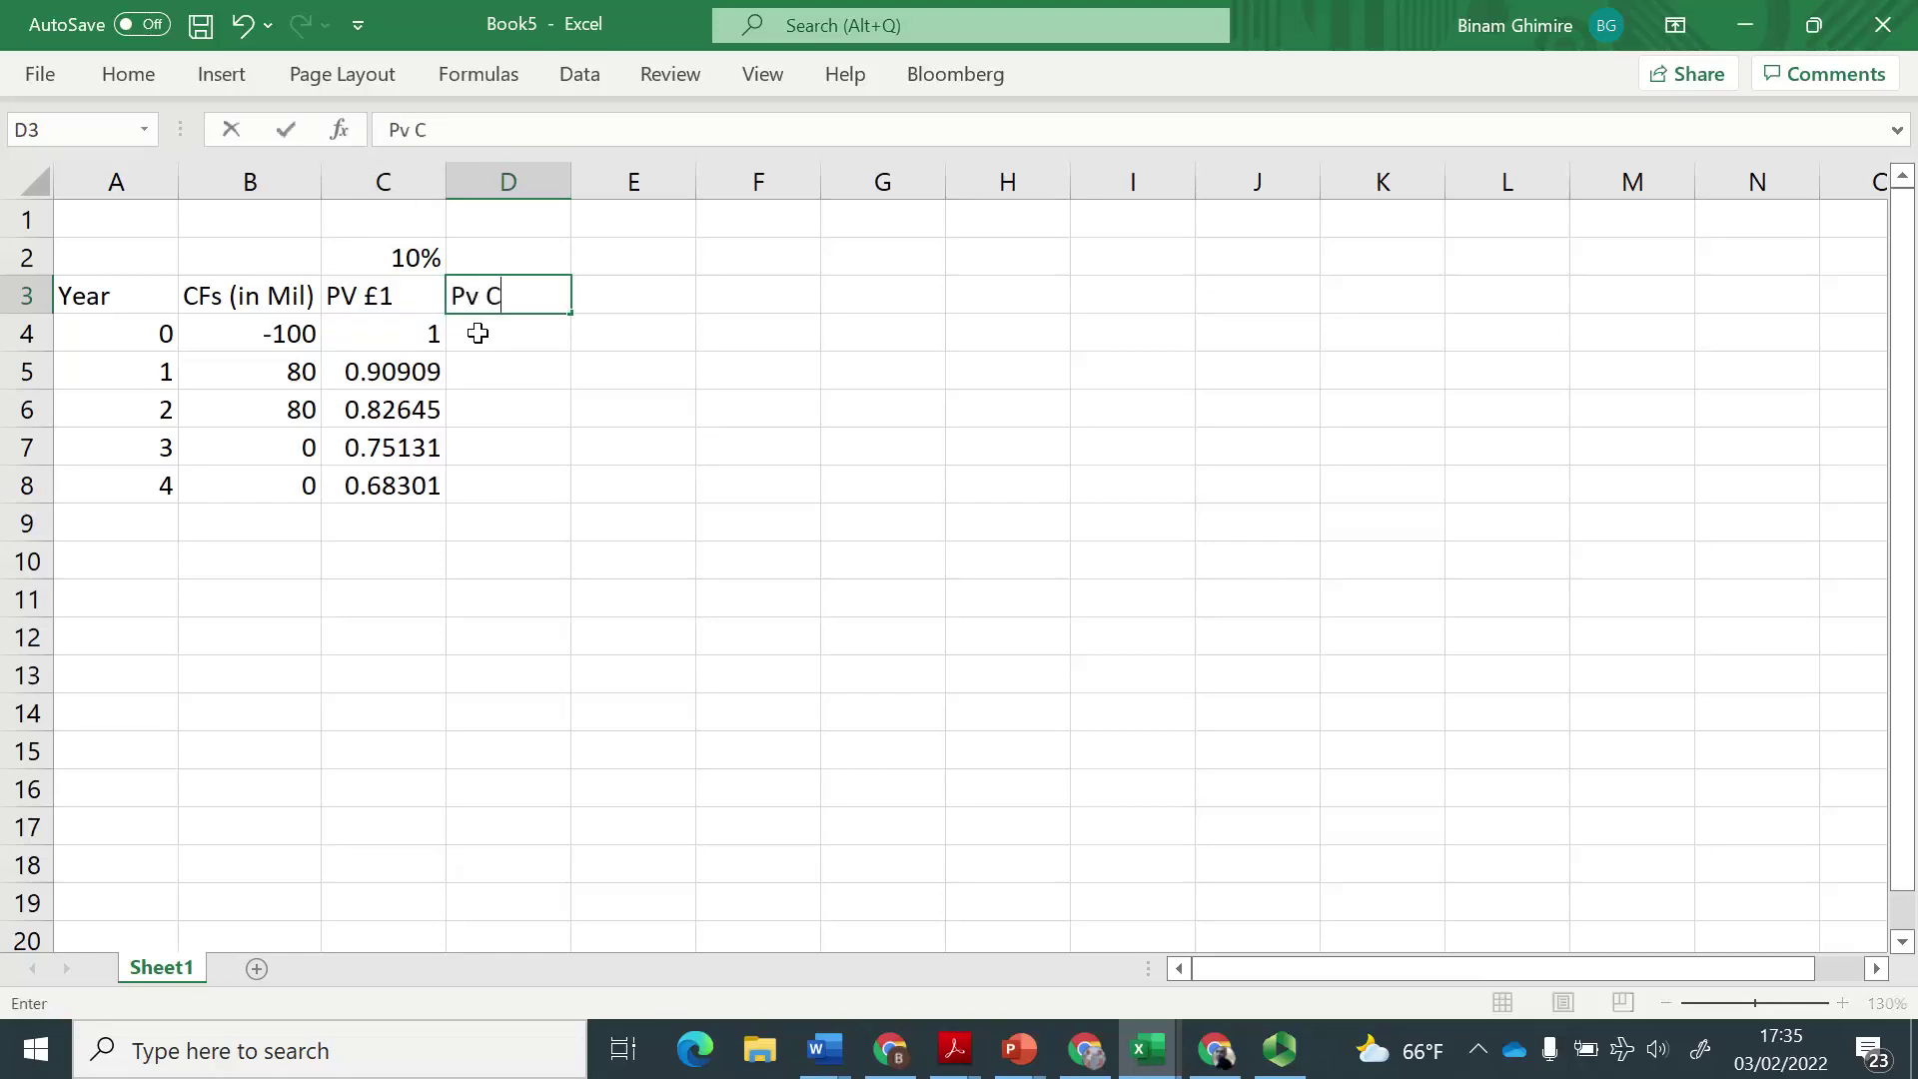
type("Fs")
key("Return")
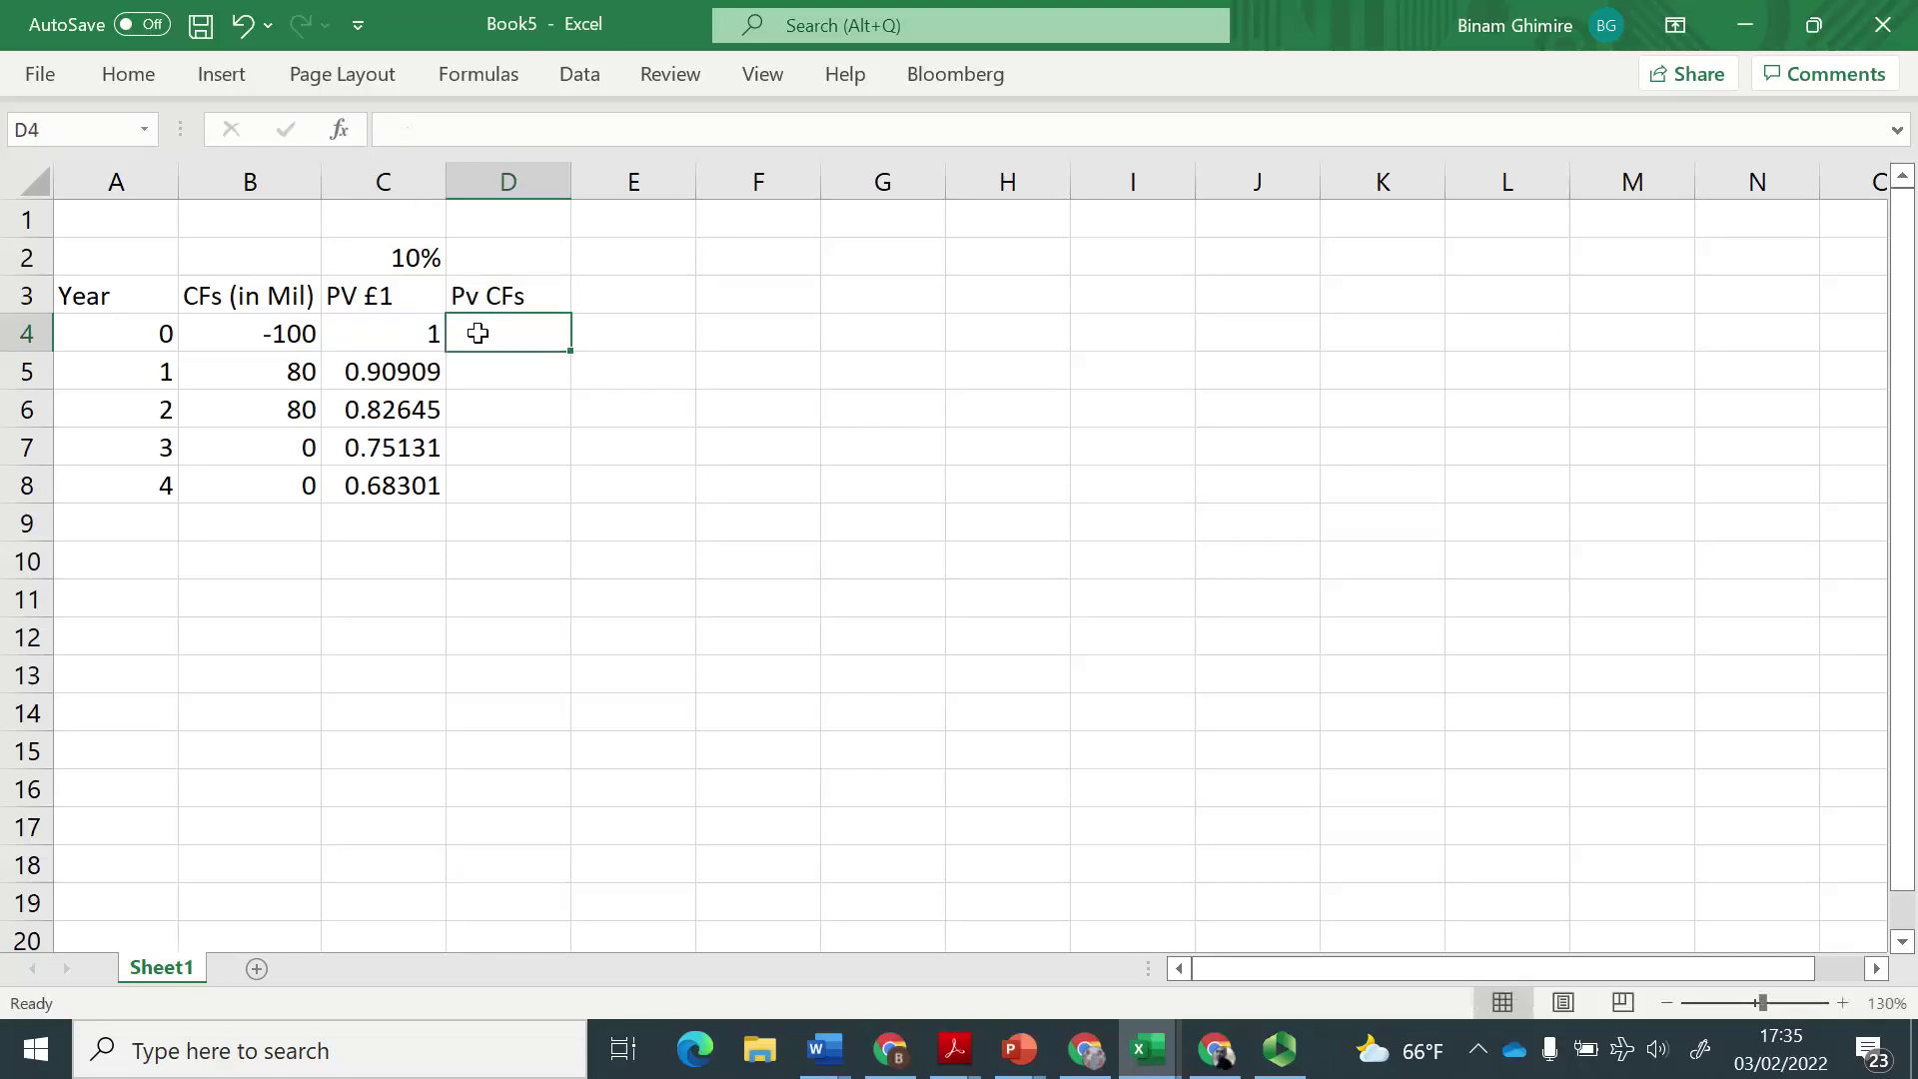
type("=")
key("Left")
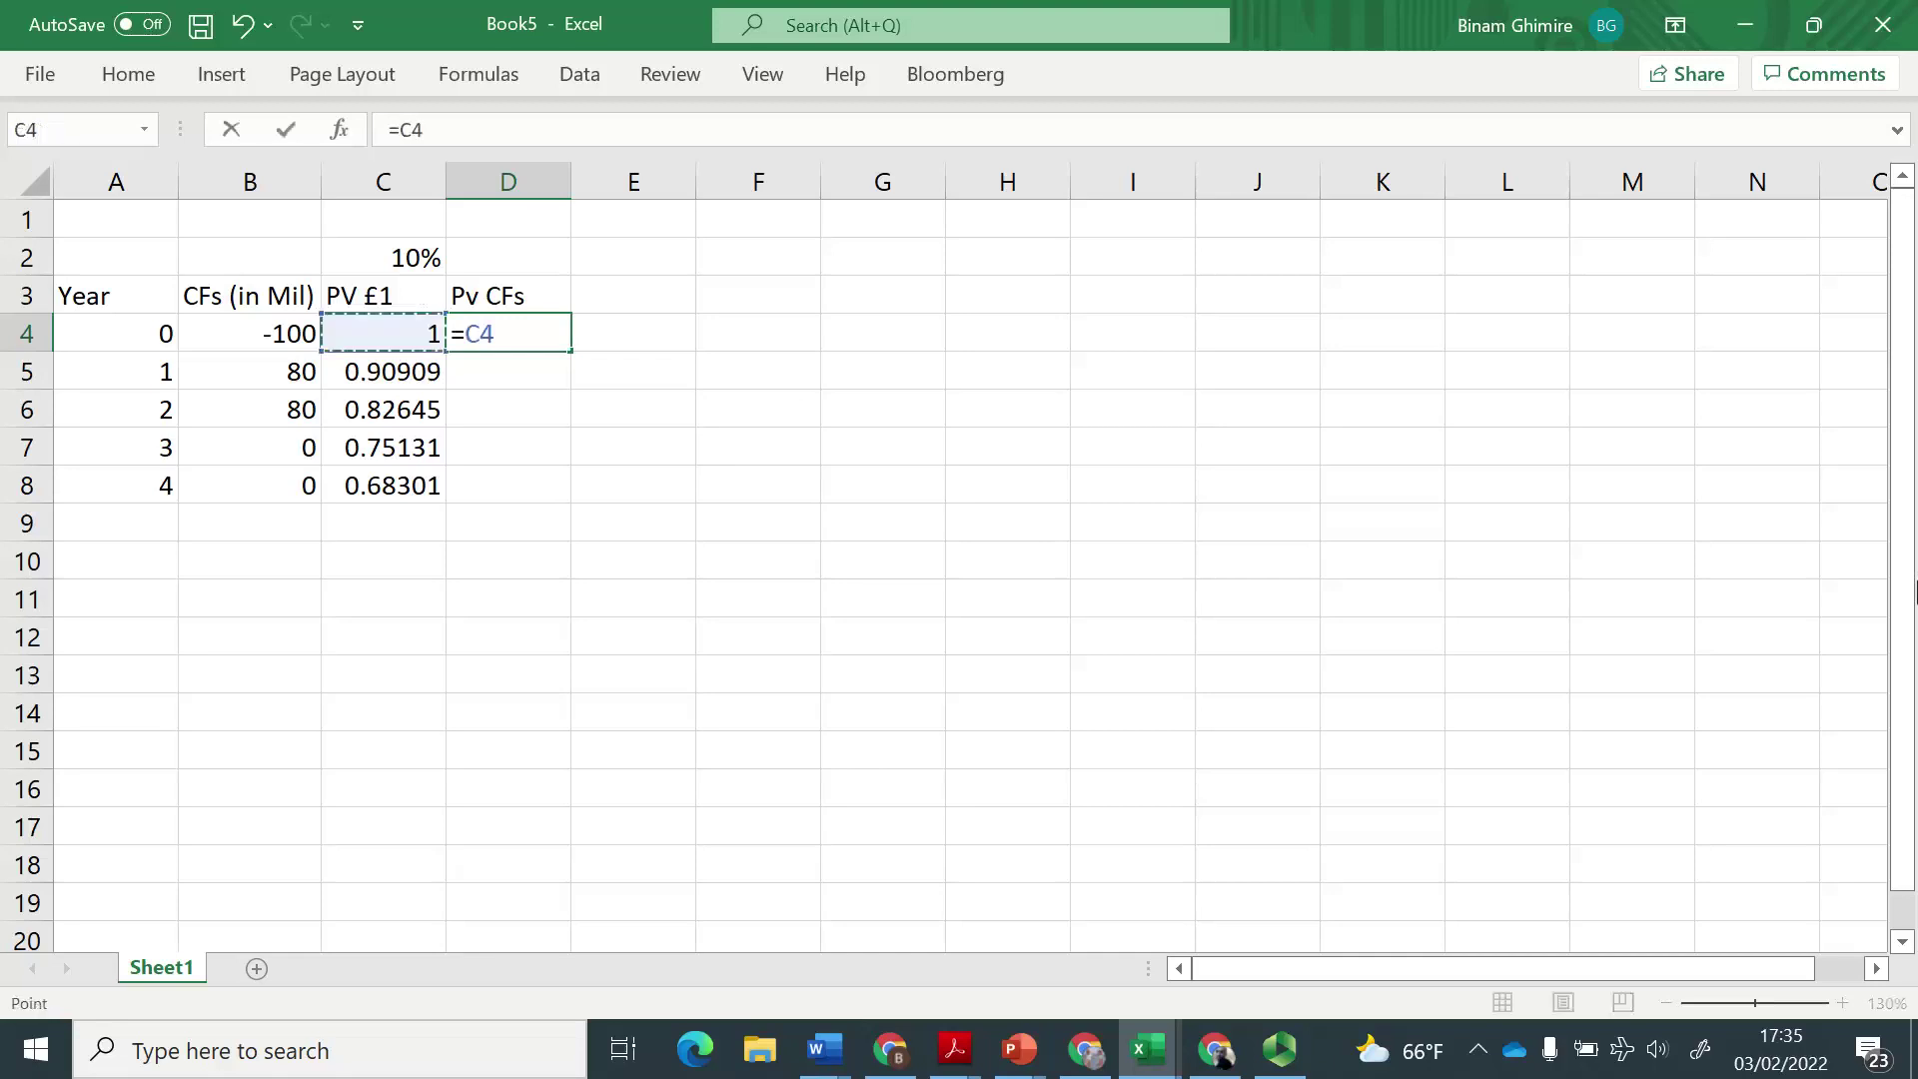
key("Left")
type("*")
key("Left")
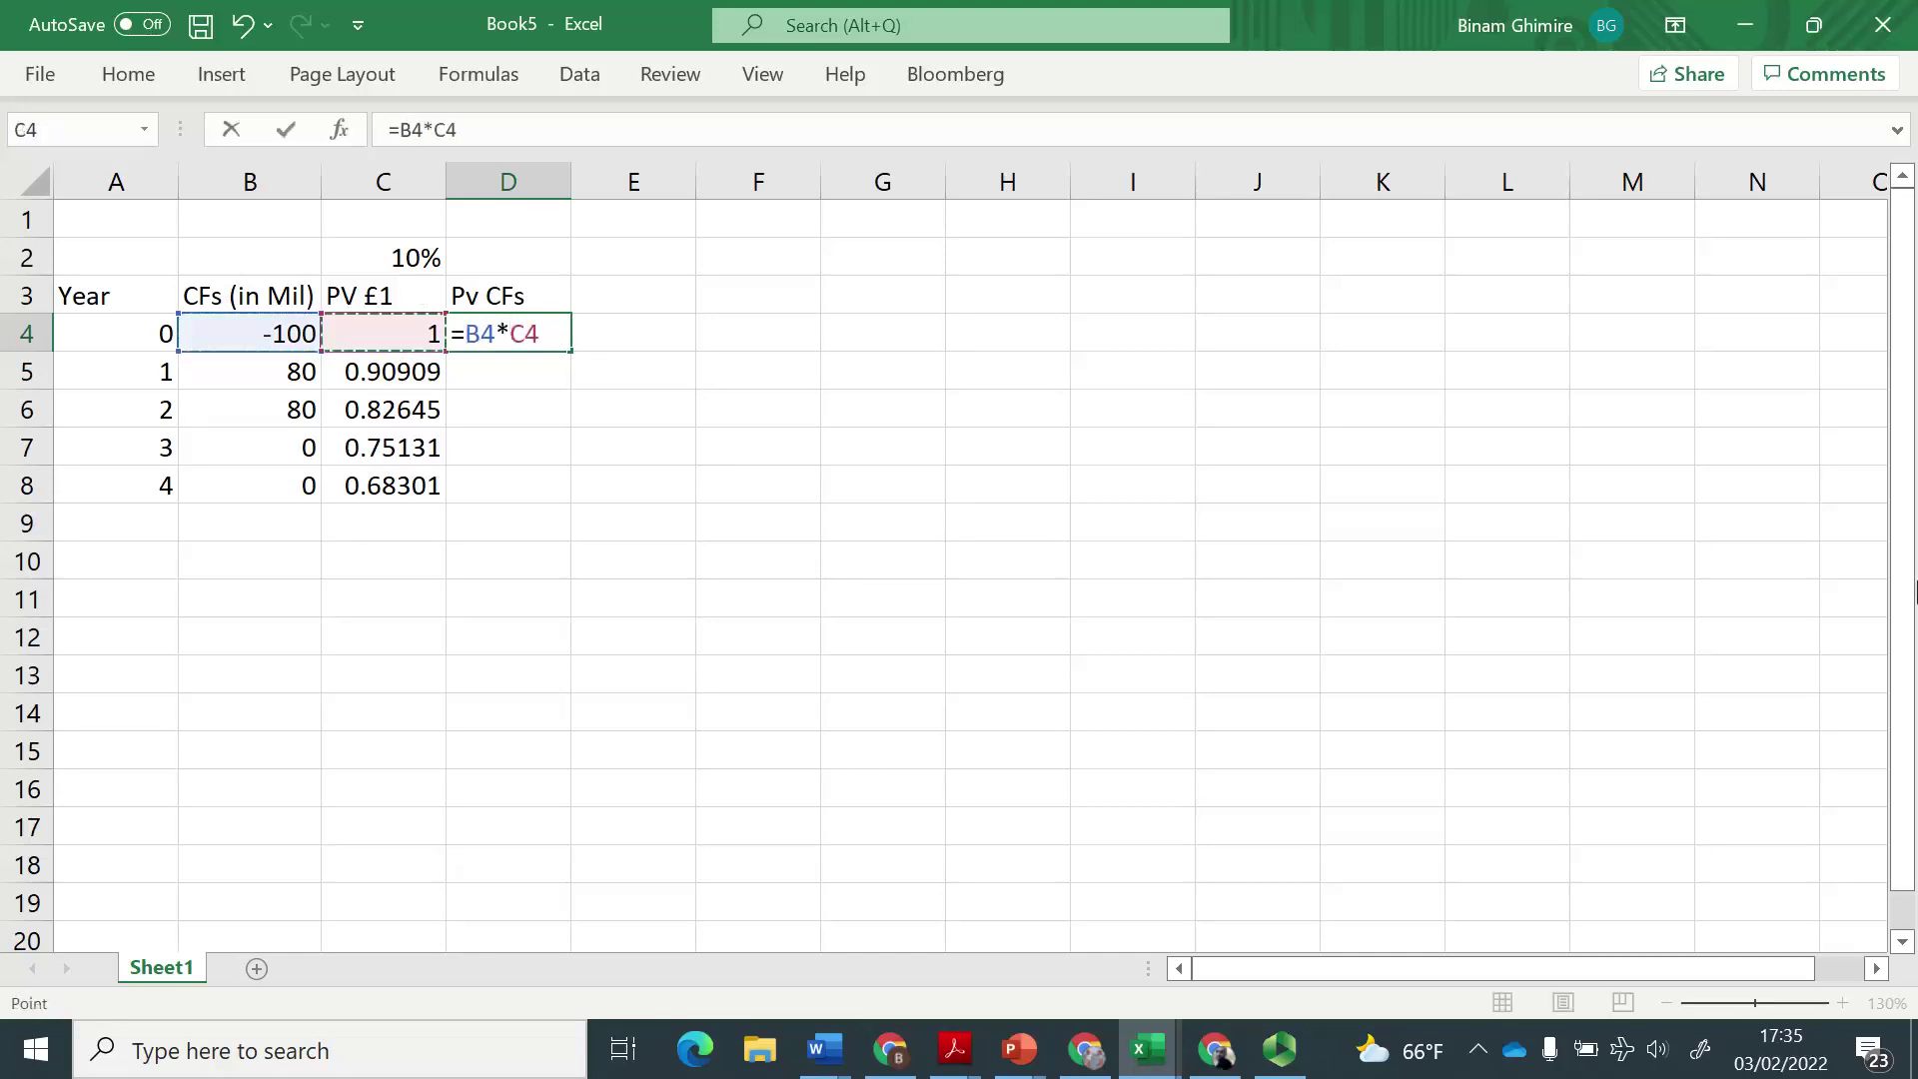
key("Return")
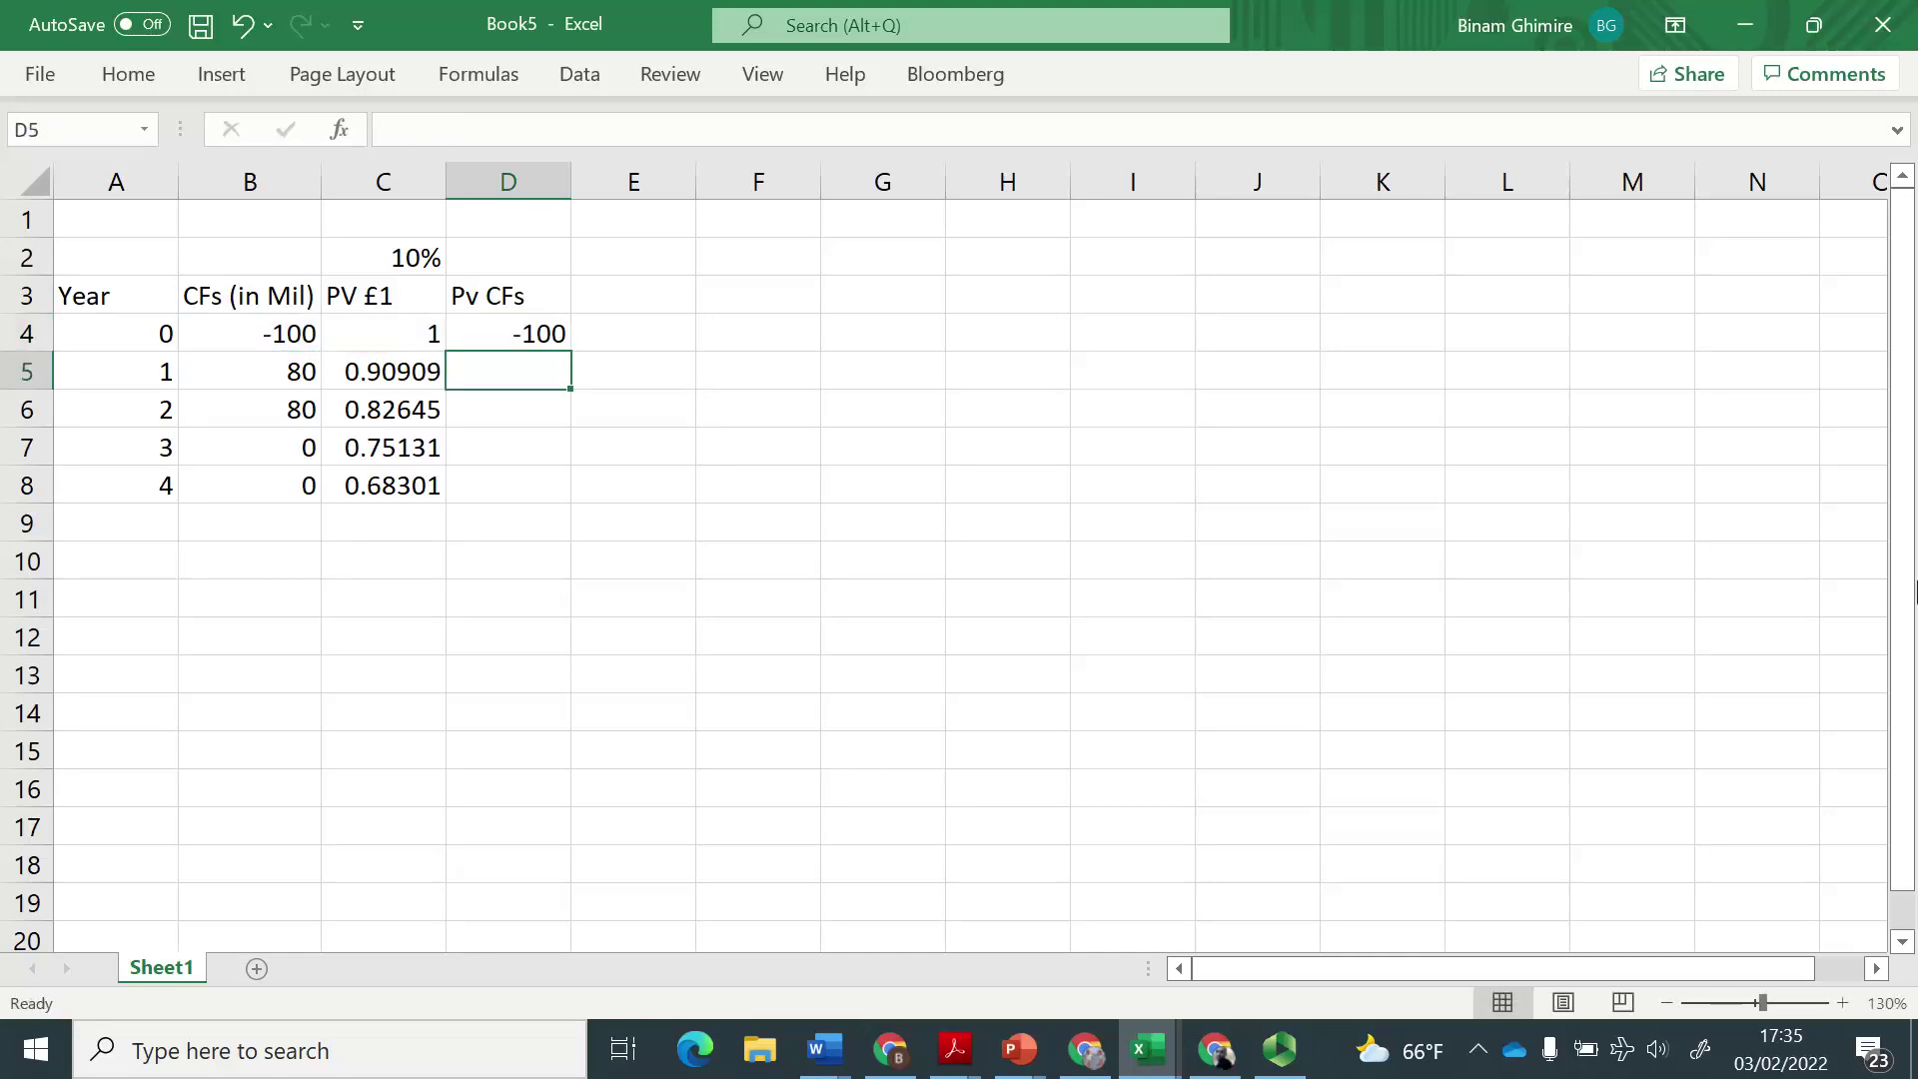
Fill the present value formula down through D4:D8.
key("Up")
key("ctrl+c")
key("shift+Down")
key("shift+Down")
key("shift+Down")
key("shift+Down")
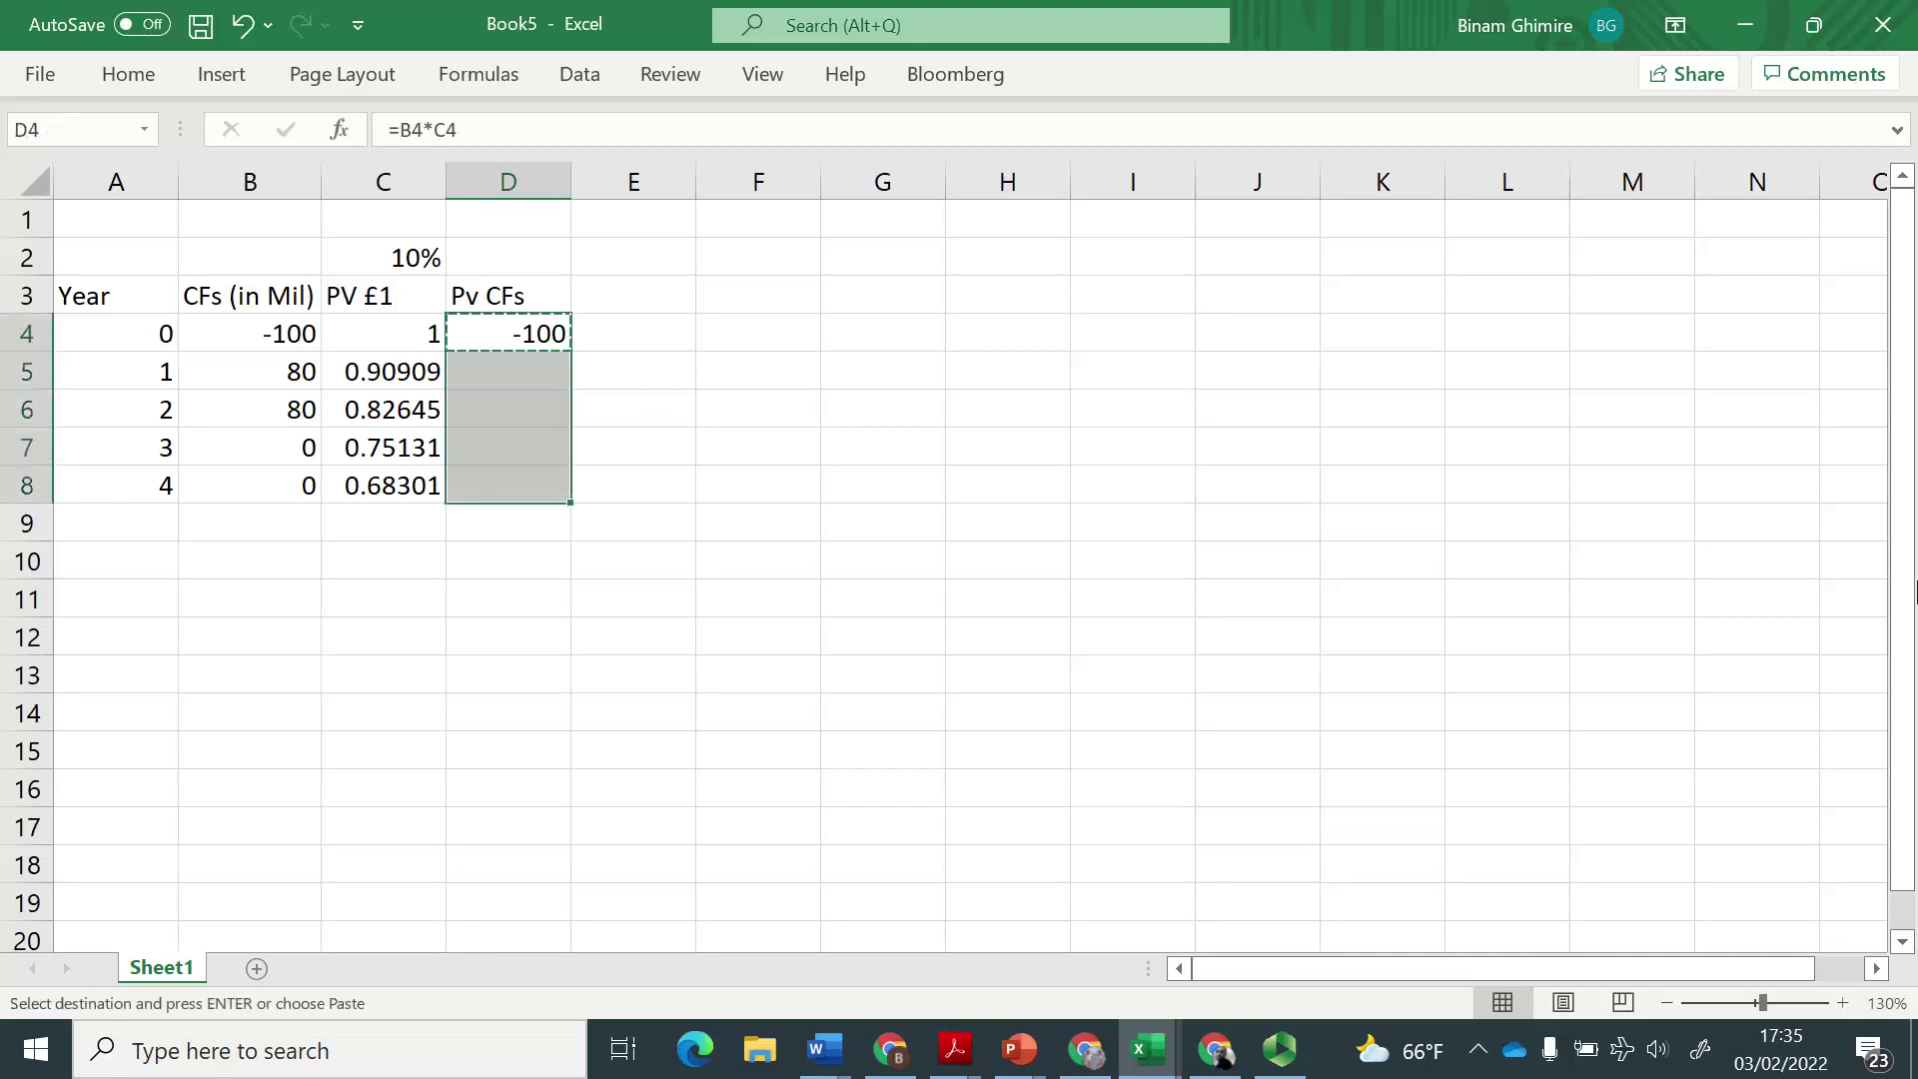
key("Return")
key("Down")
key("Down")
key("Down")
key("Down")
key("Down")
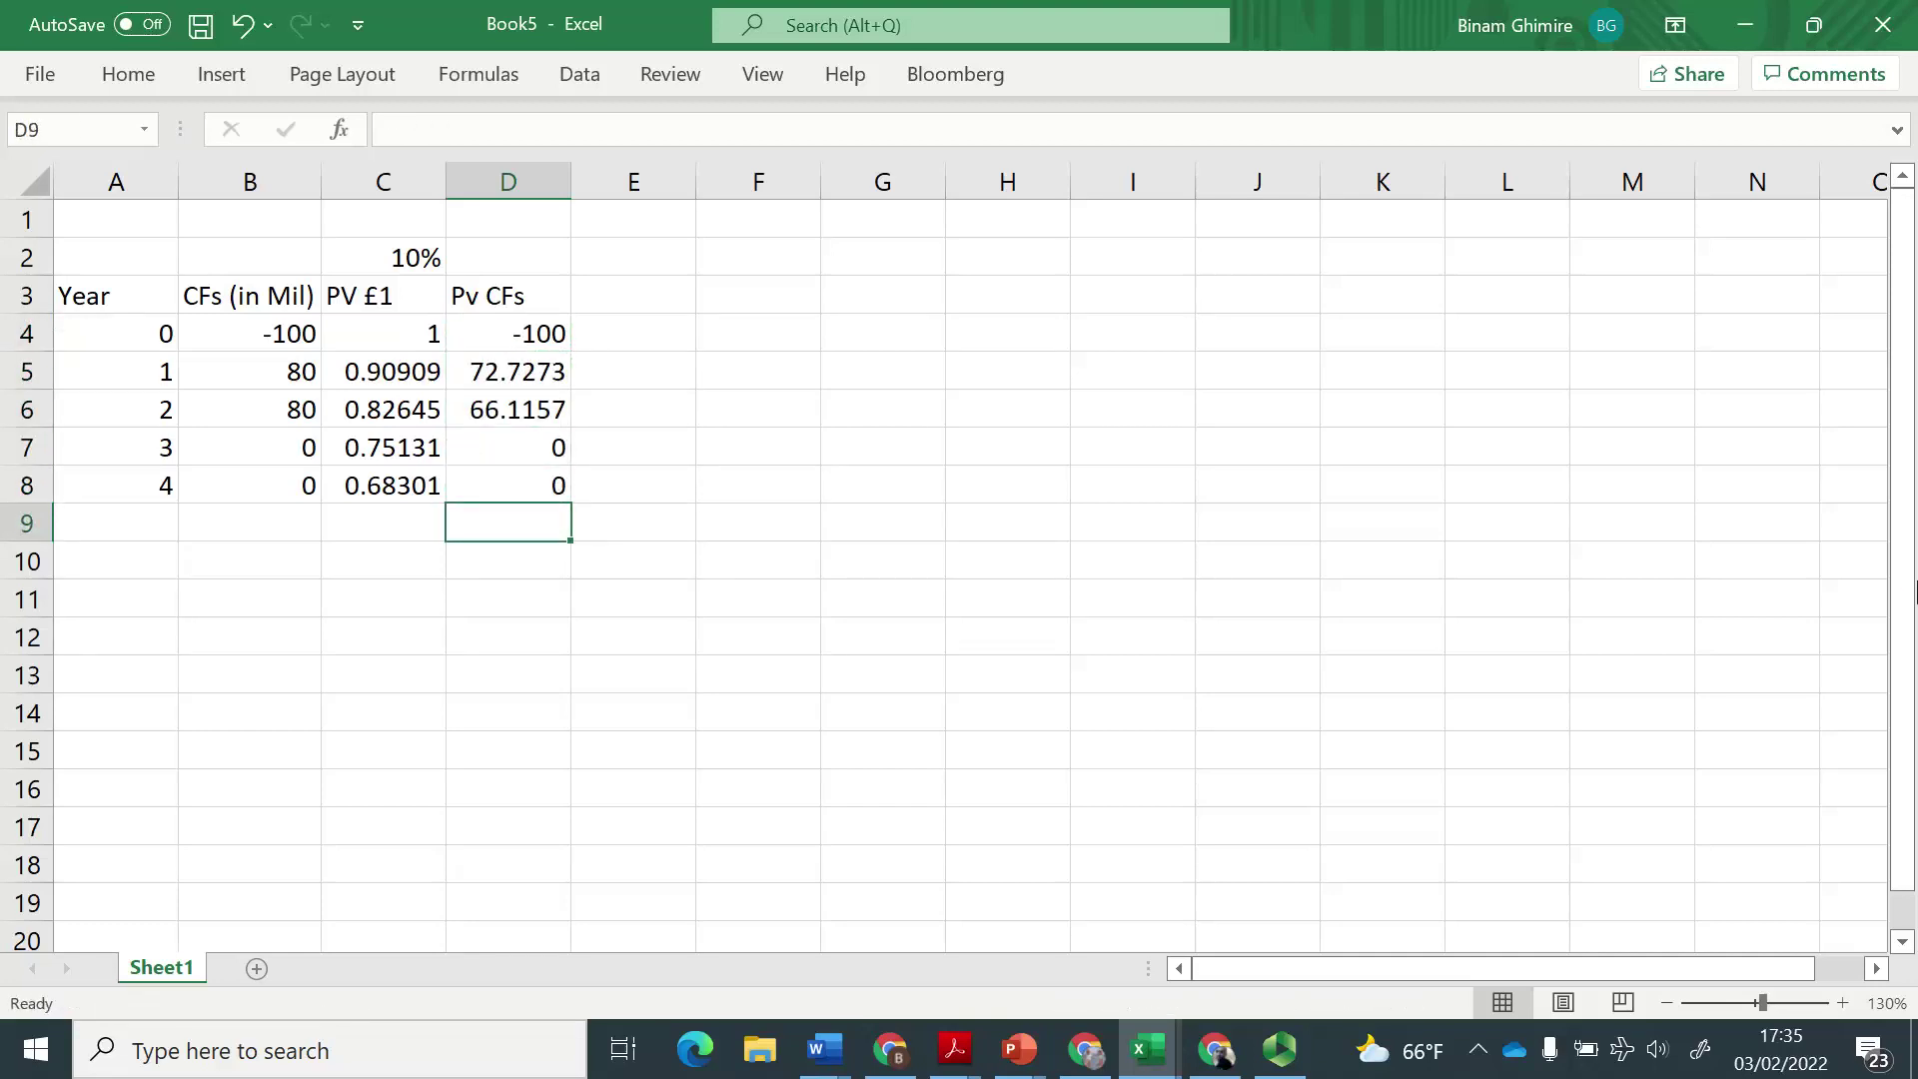
key("Left")
key("Left")
key("Left")
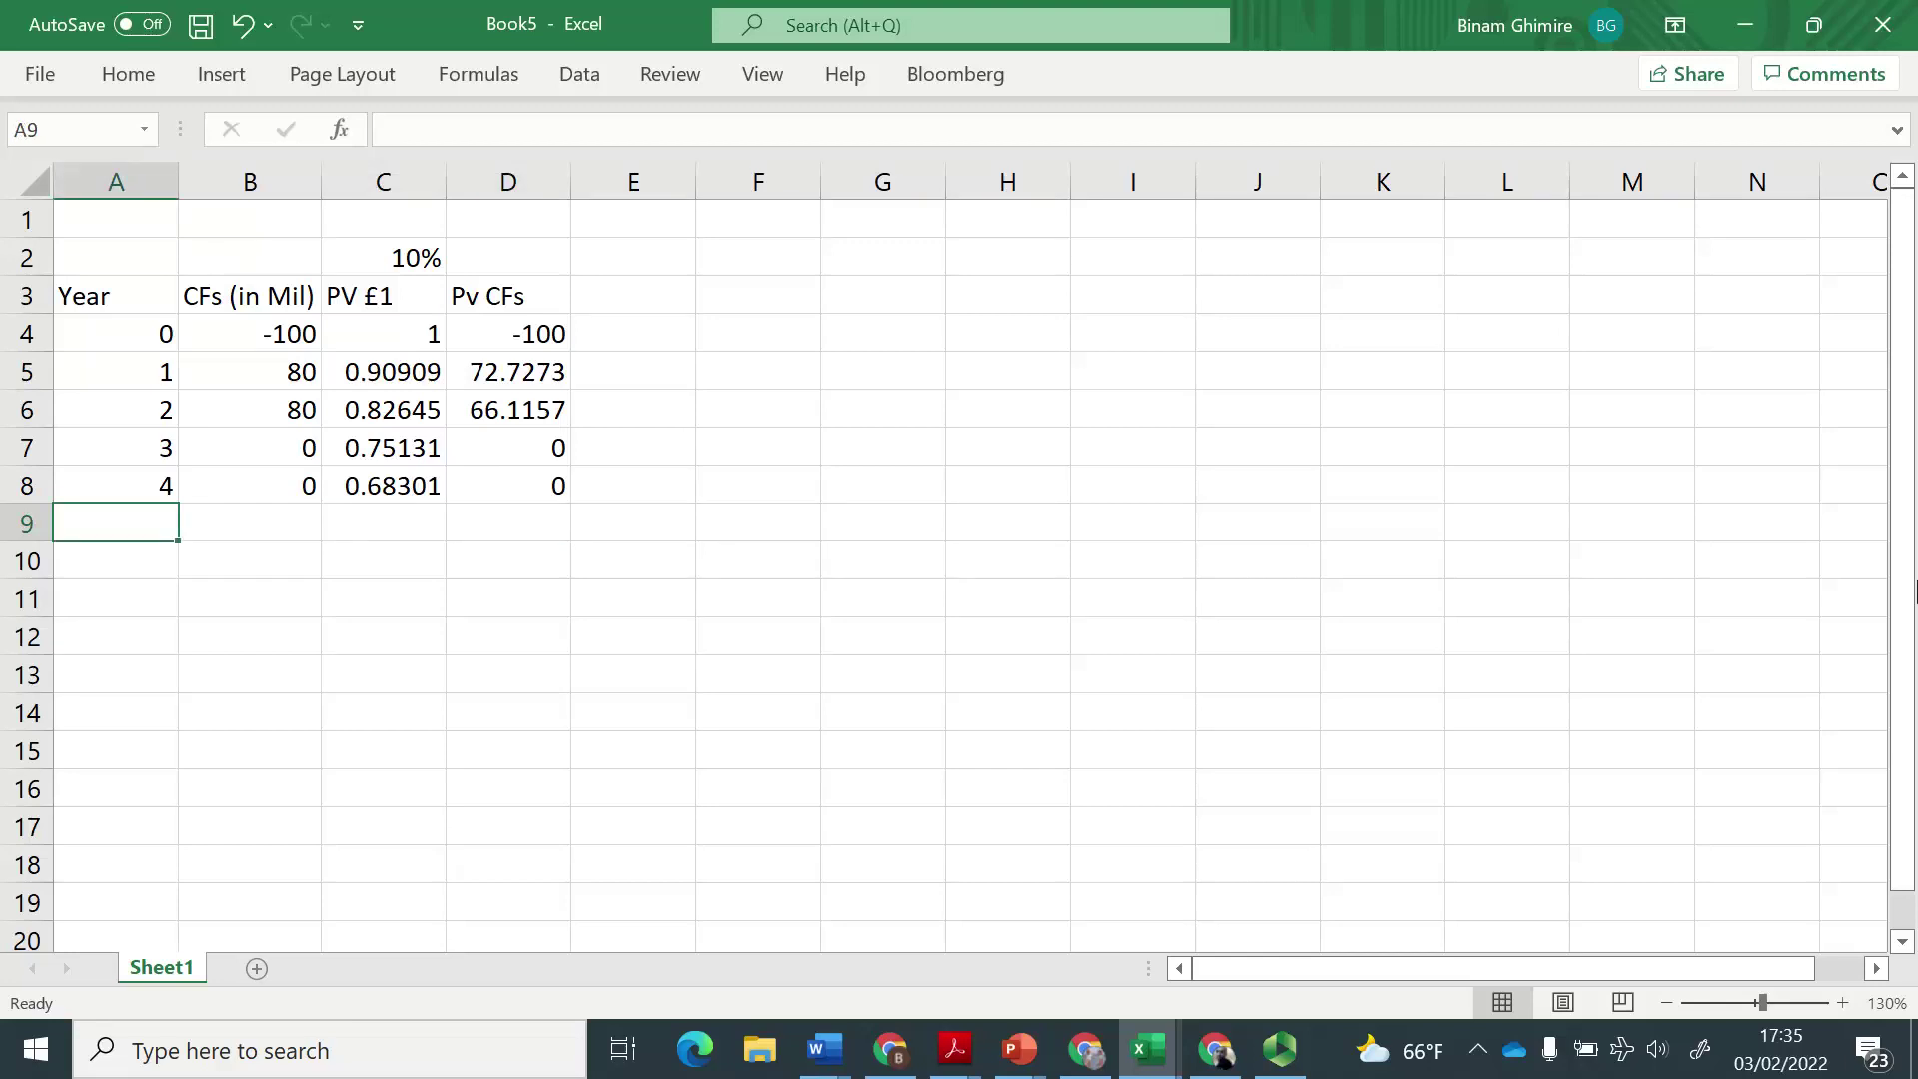
Label A9 'Profit/Loss', AutoSum the cash flows in B9 to 60, and widen column A.
type("Profit")
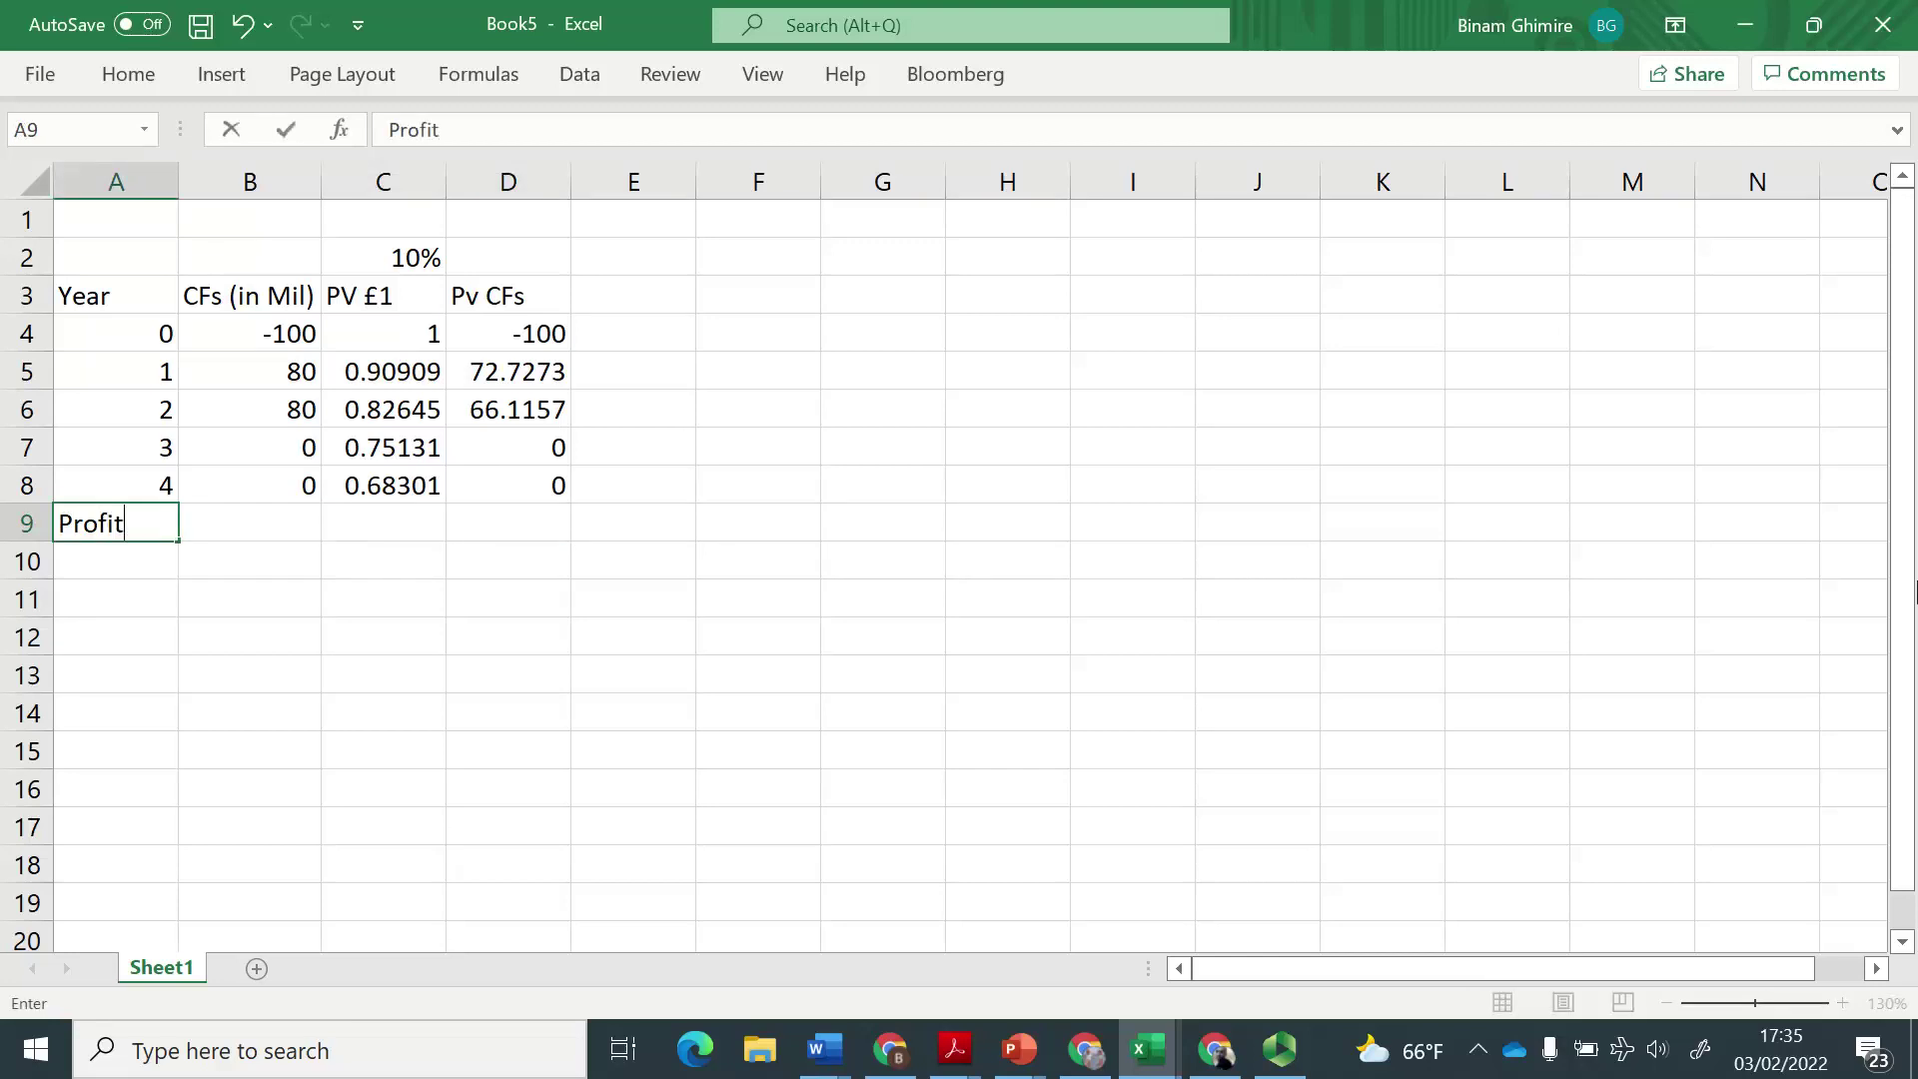
type("/Loss")
key("Return")
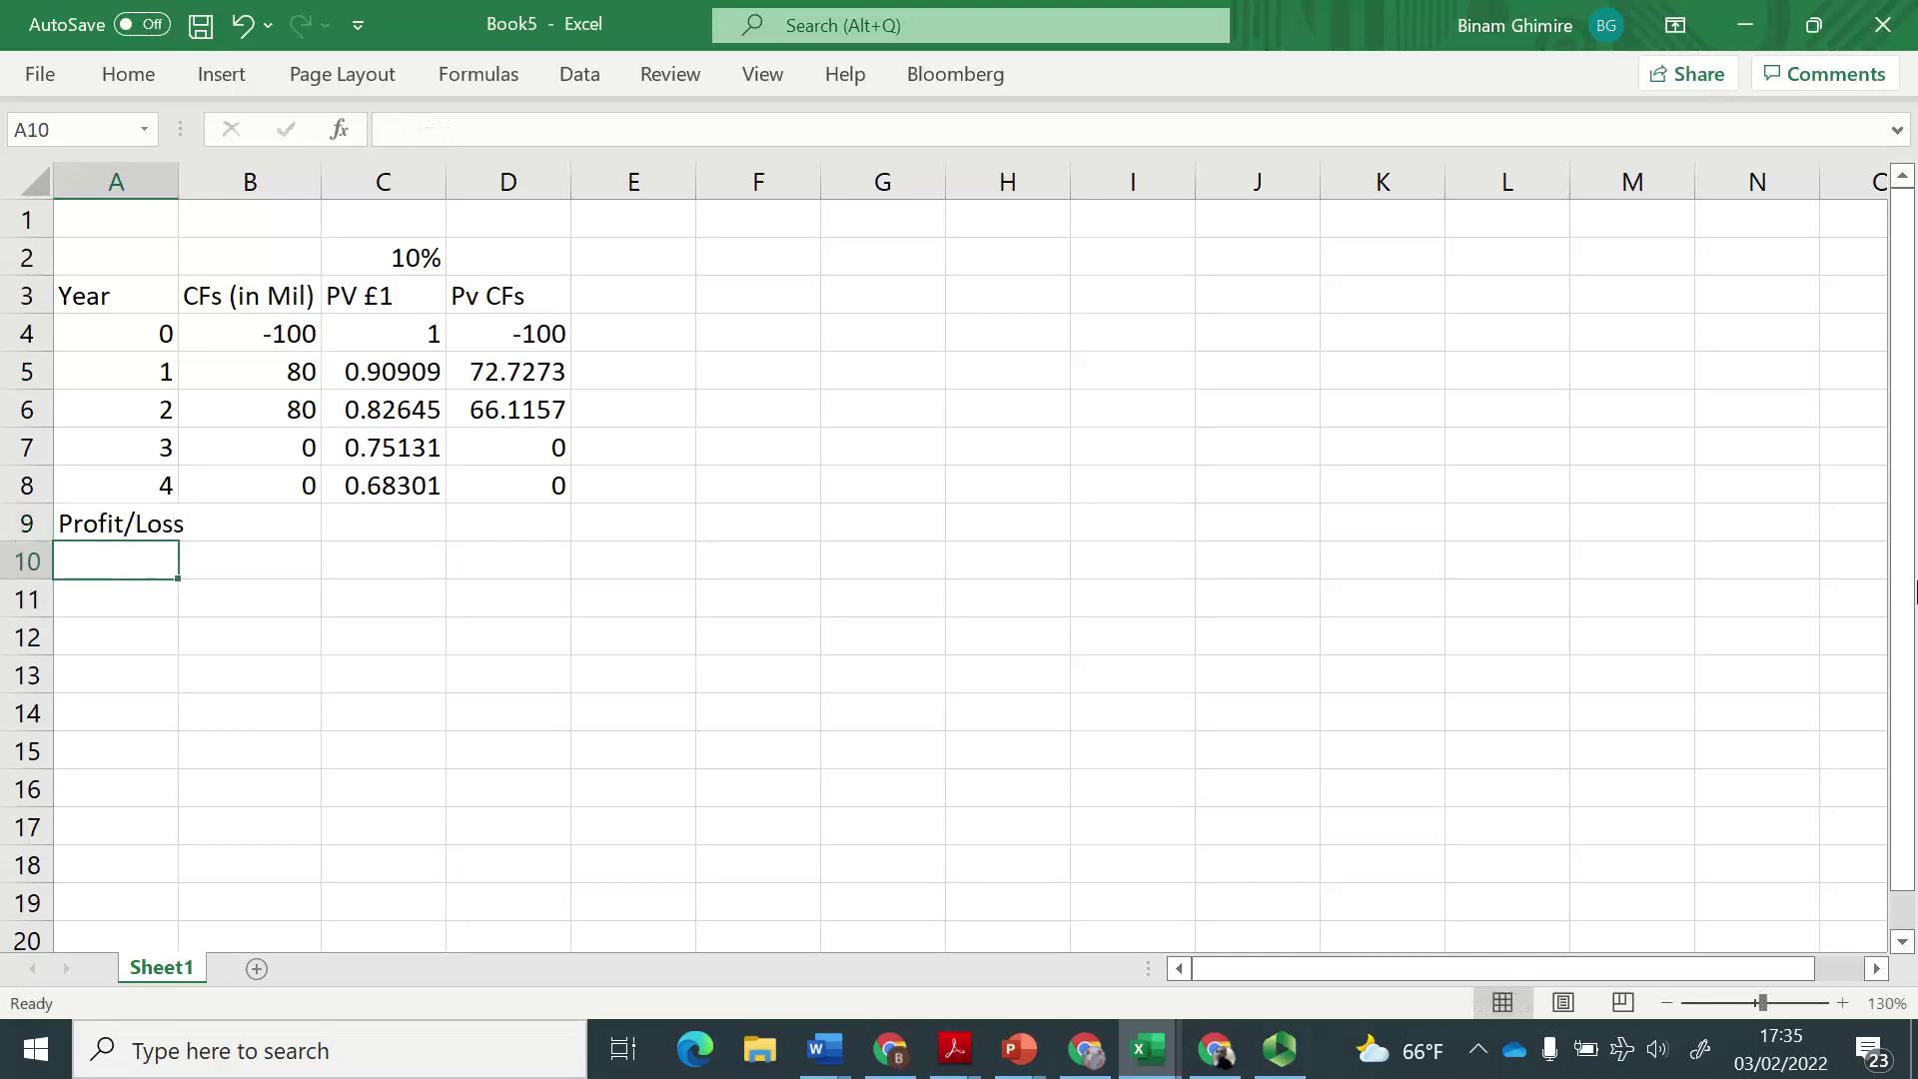
key("Up")
key("Right")
key("alt+equal")
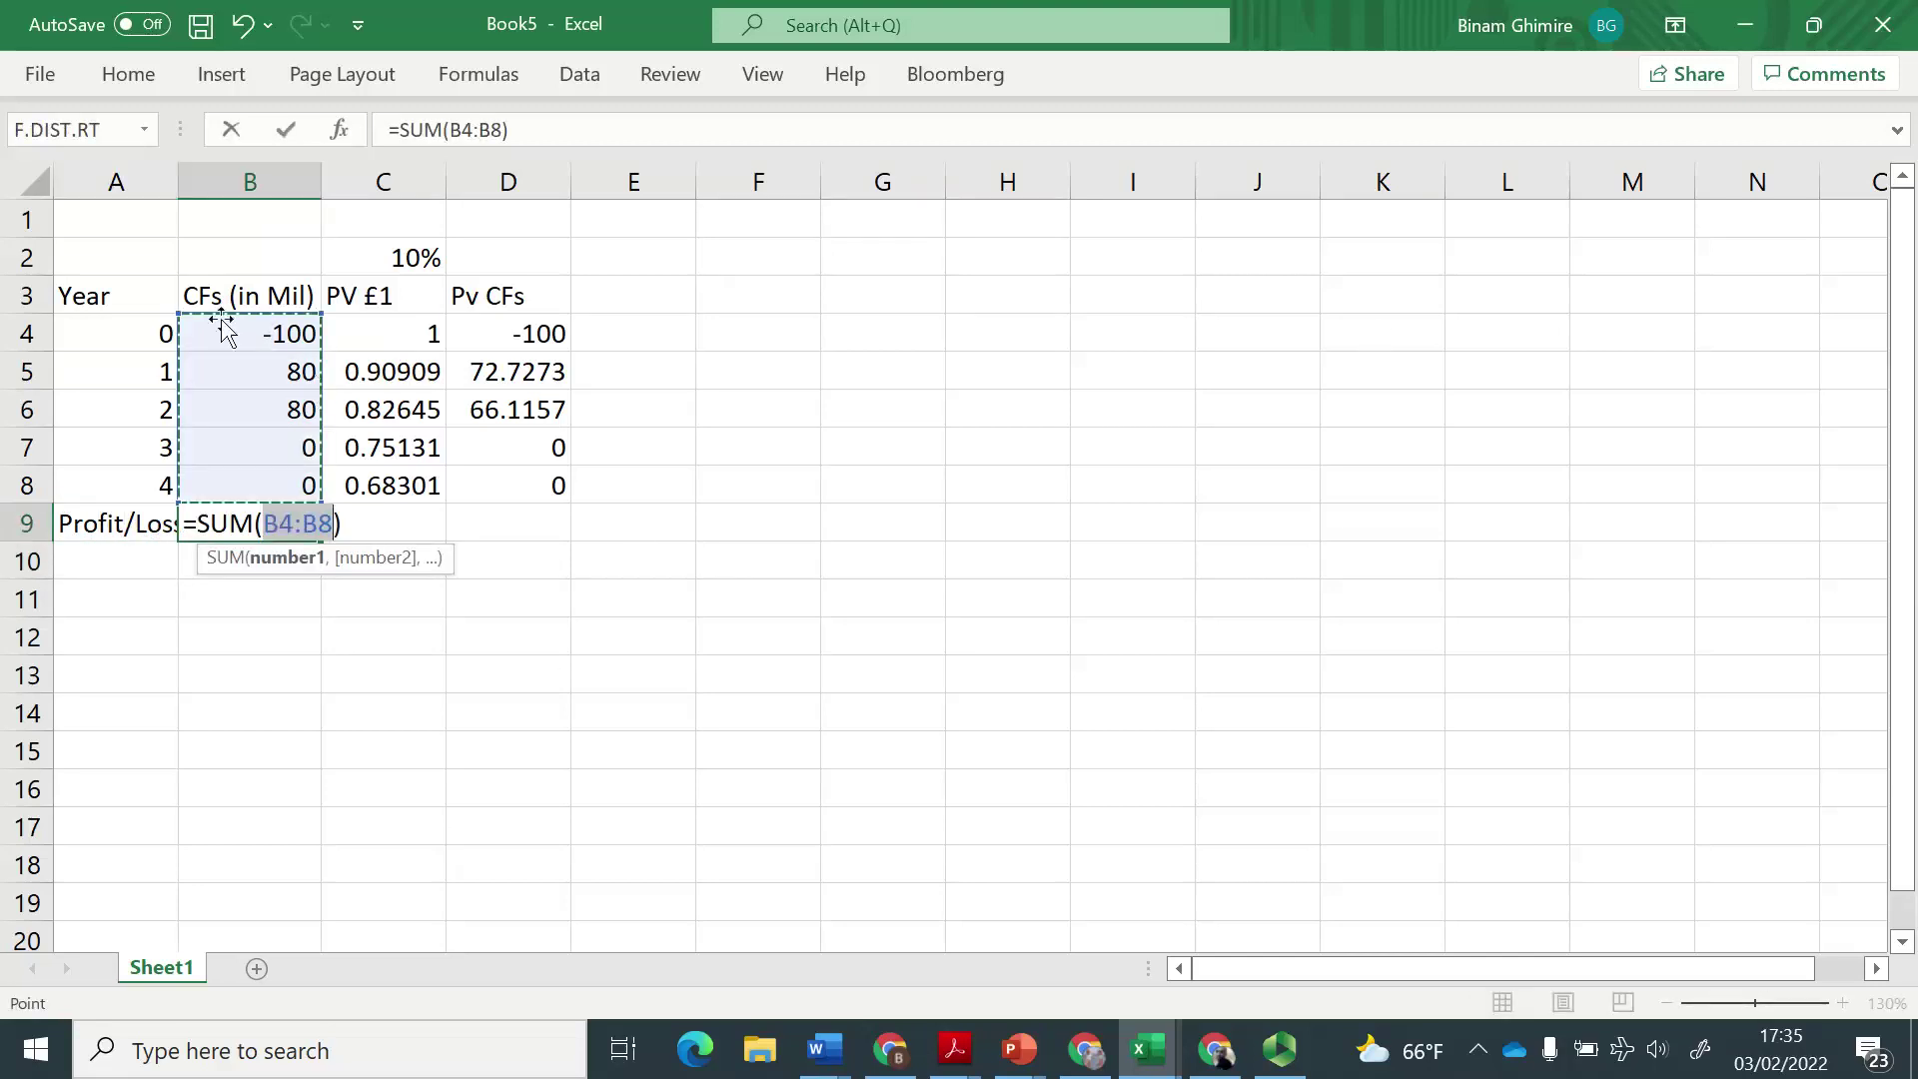
key("Return")
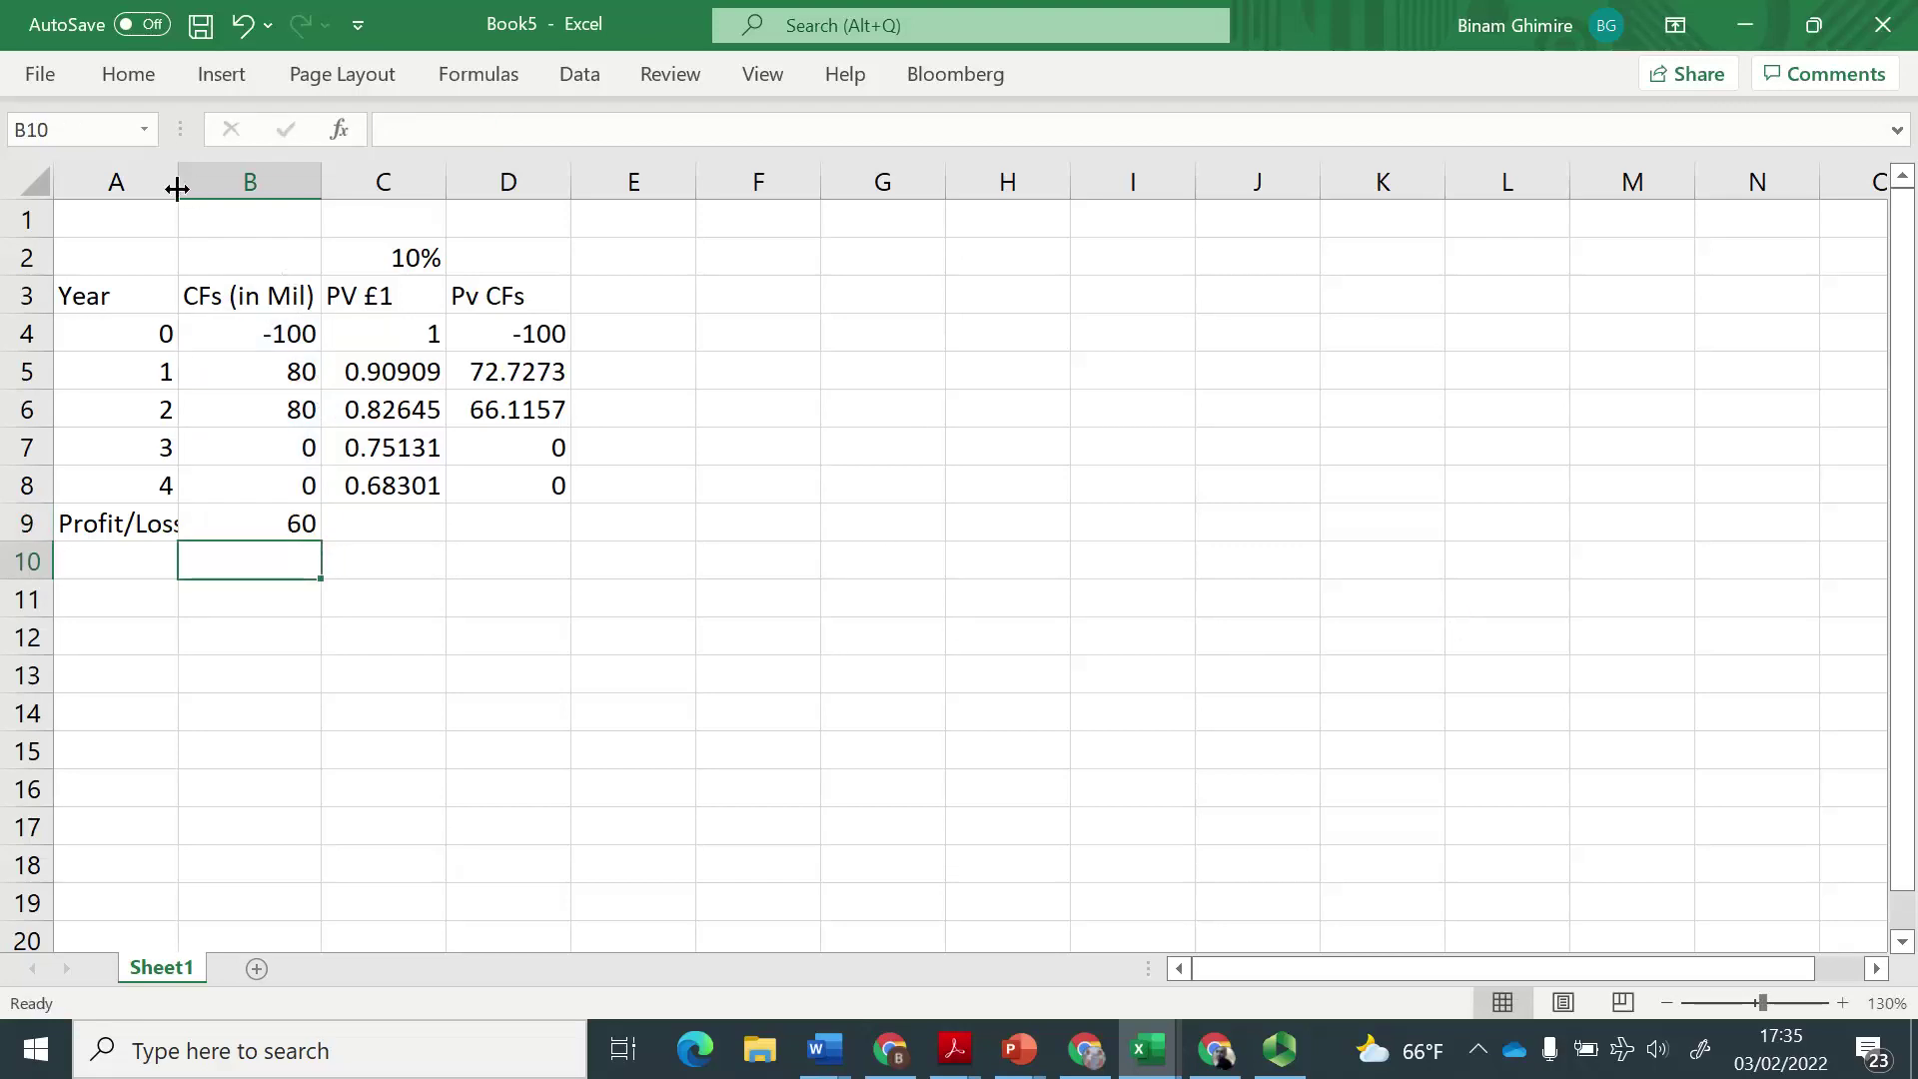
left_click_drag(176, 189, 206, 194)
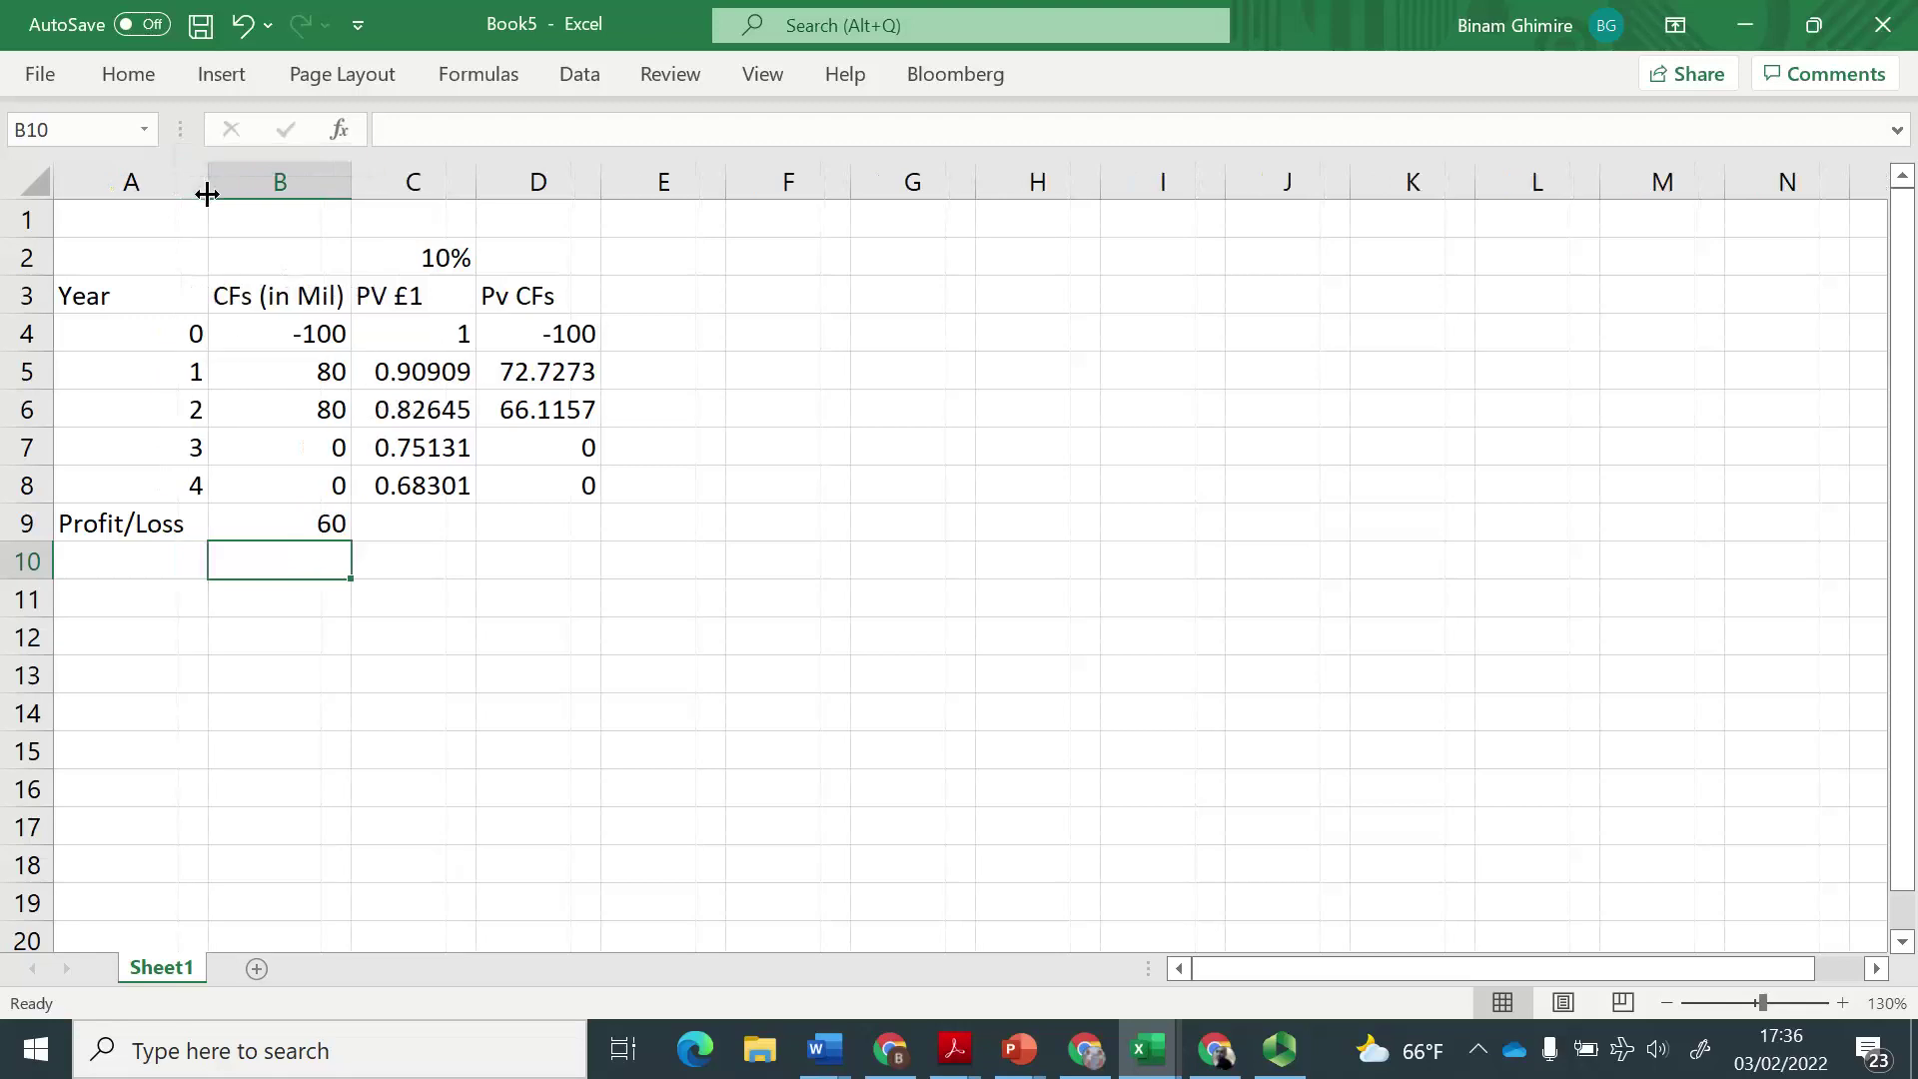
Add a right-aligned 'NPV' label in C9.
key("Up")
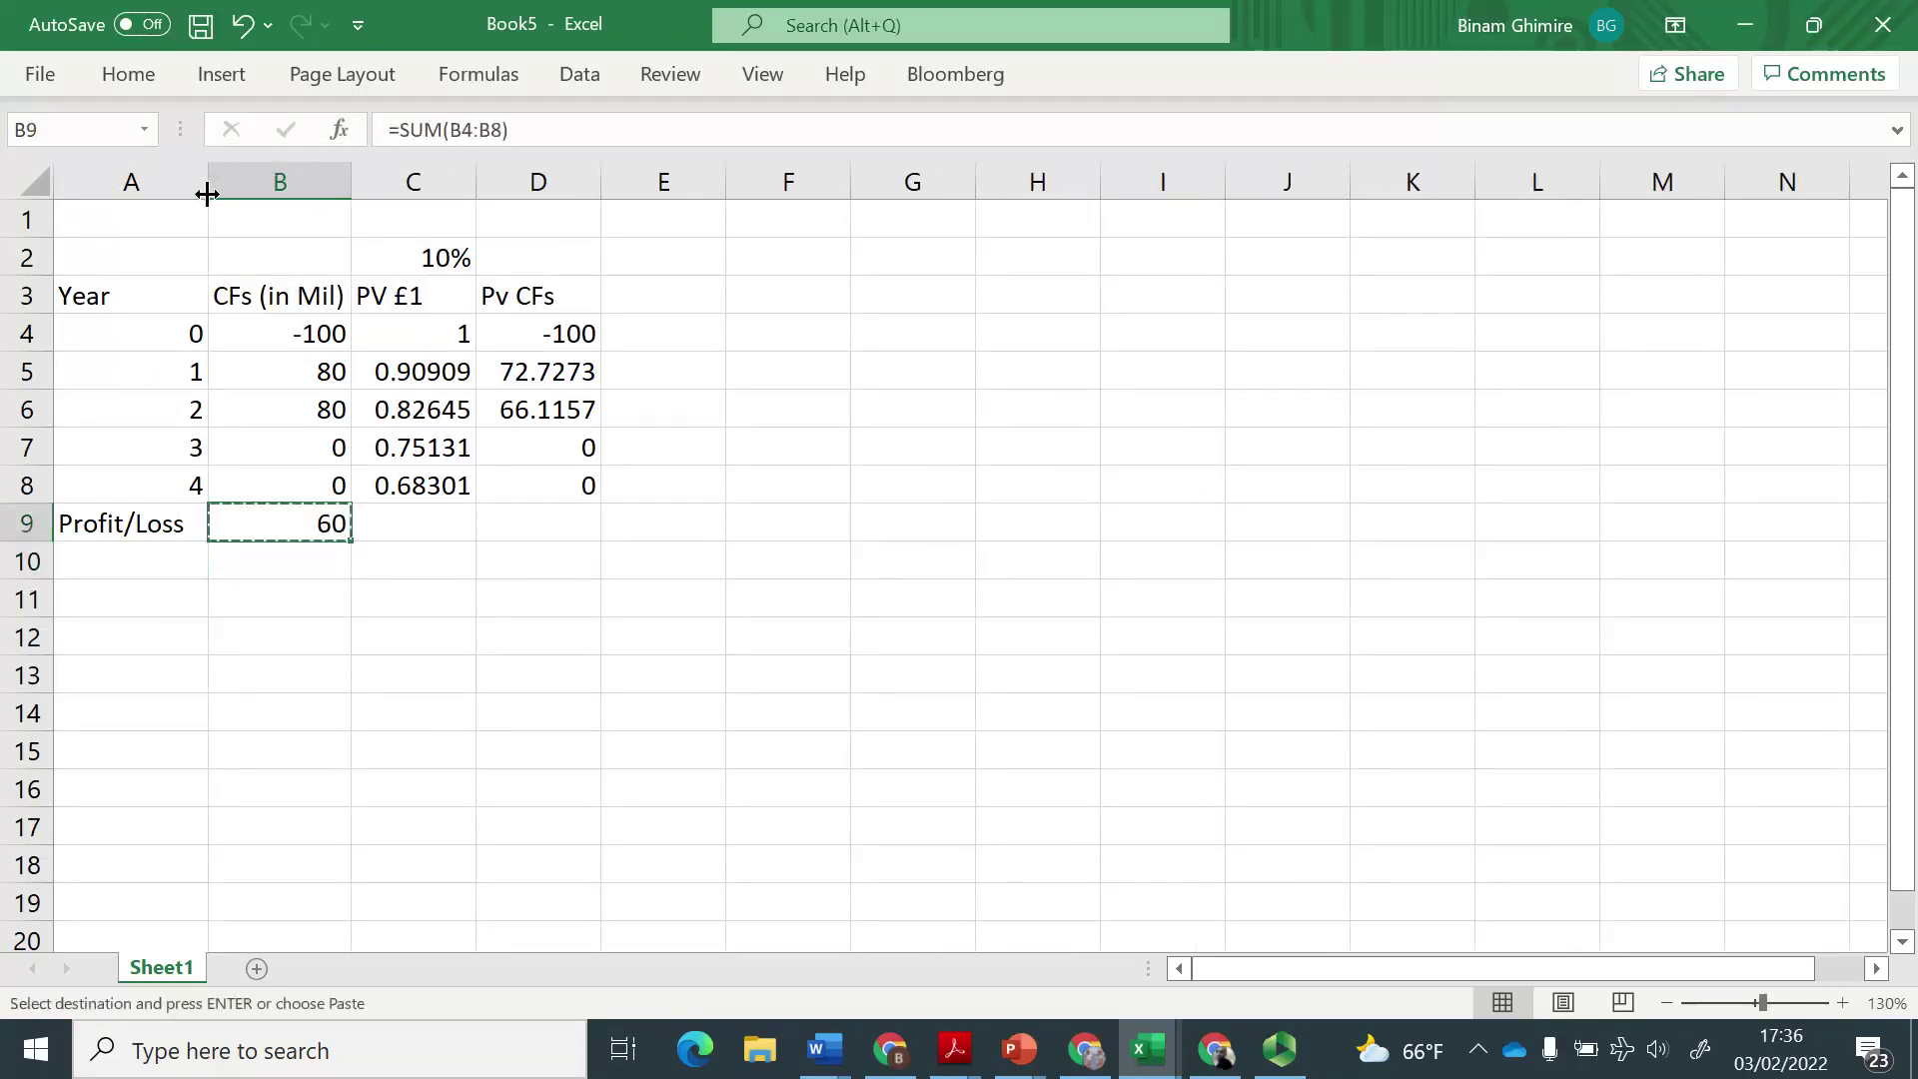
key("ctrl+c")
key("Escape")
key("Right")
type("NPV")
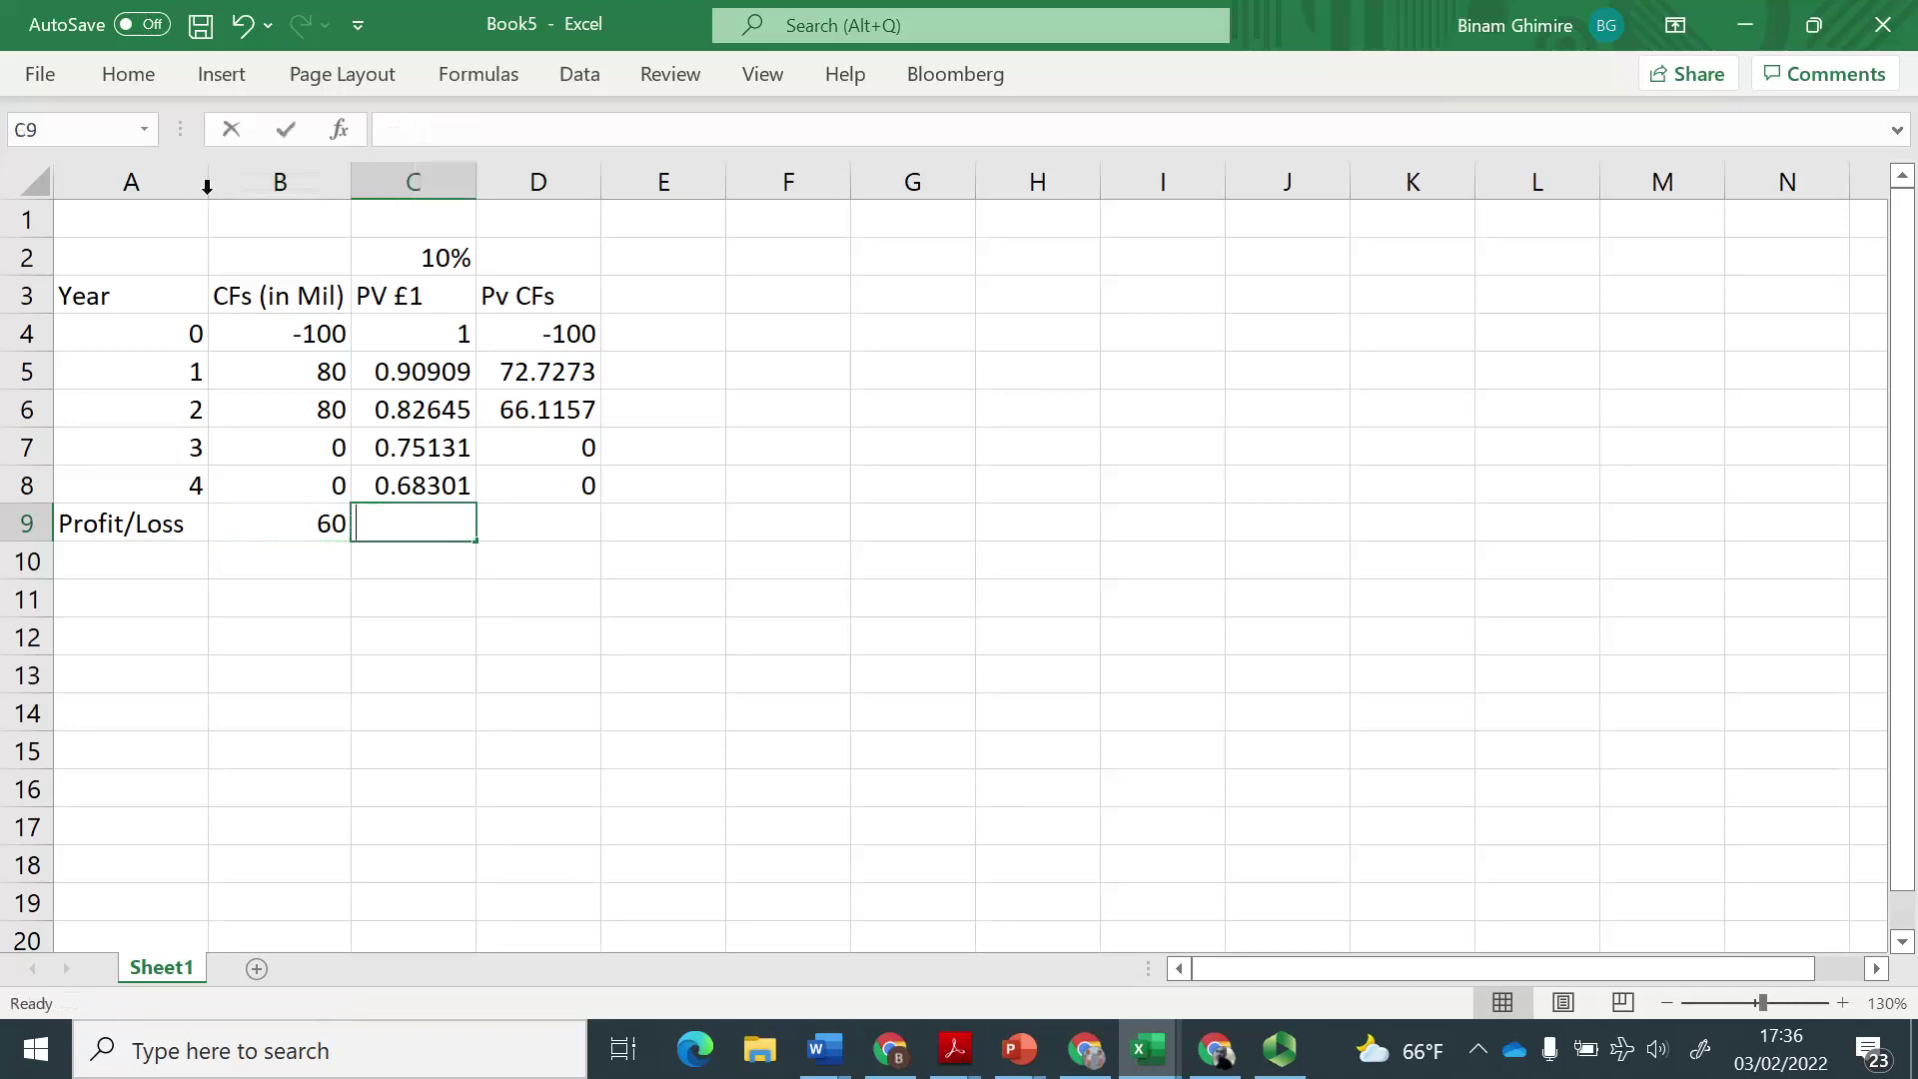
key("Return")
key("Up")
left_click(148, 72)
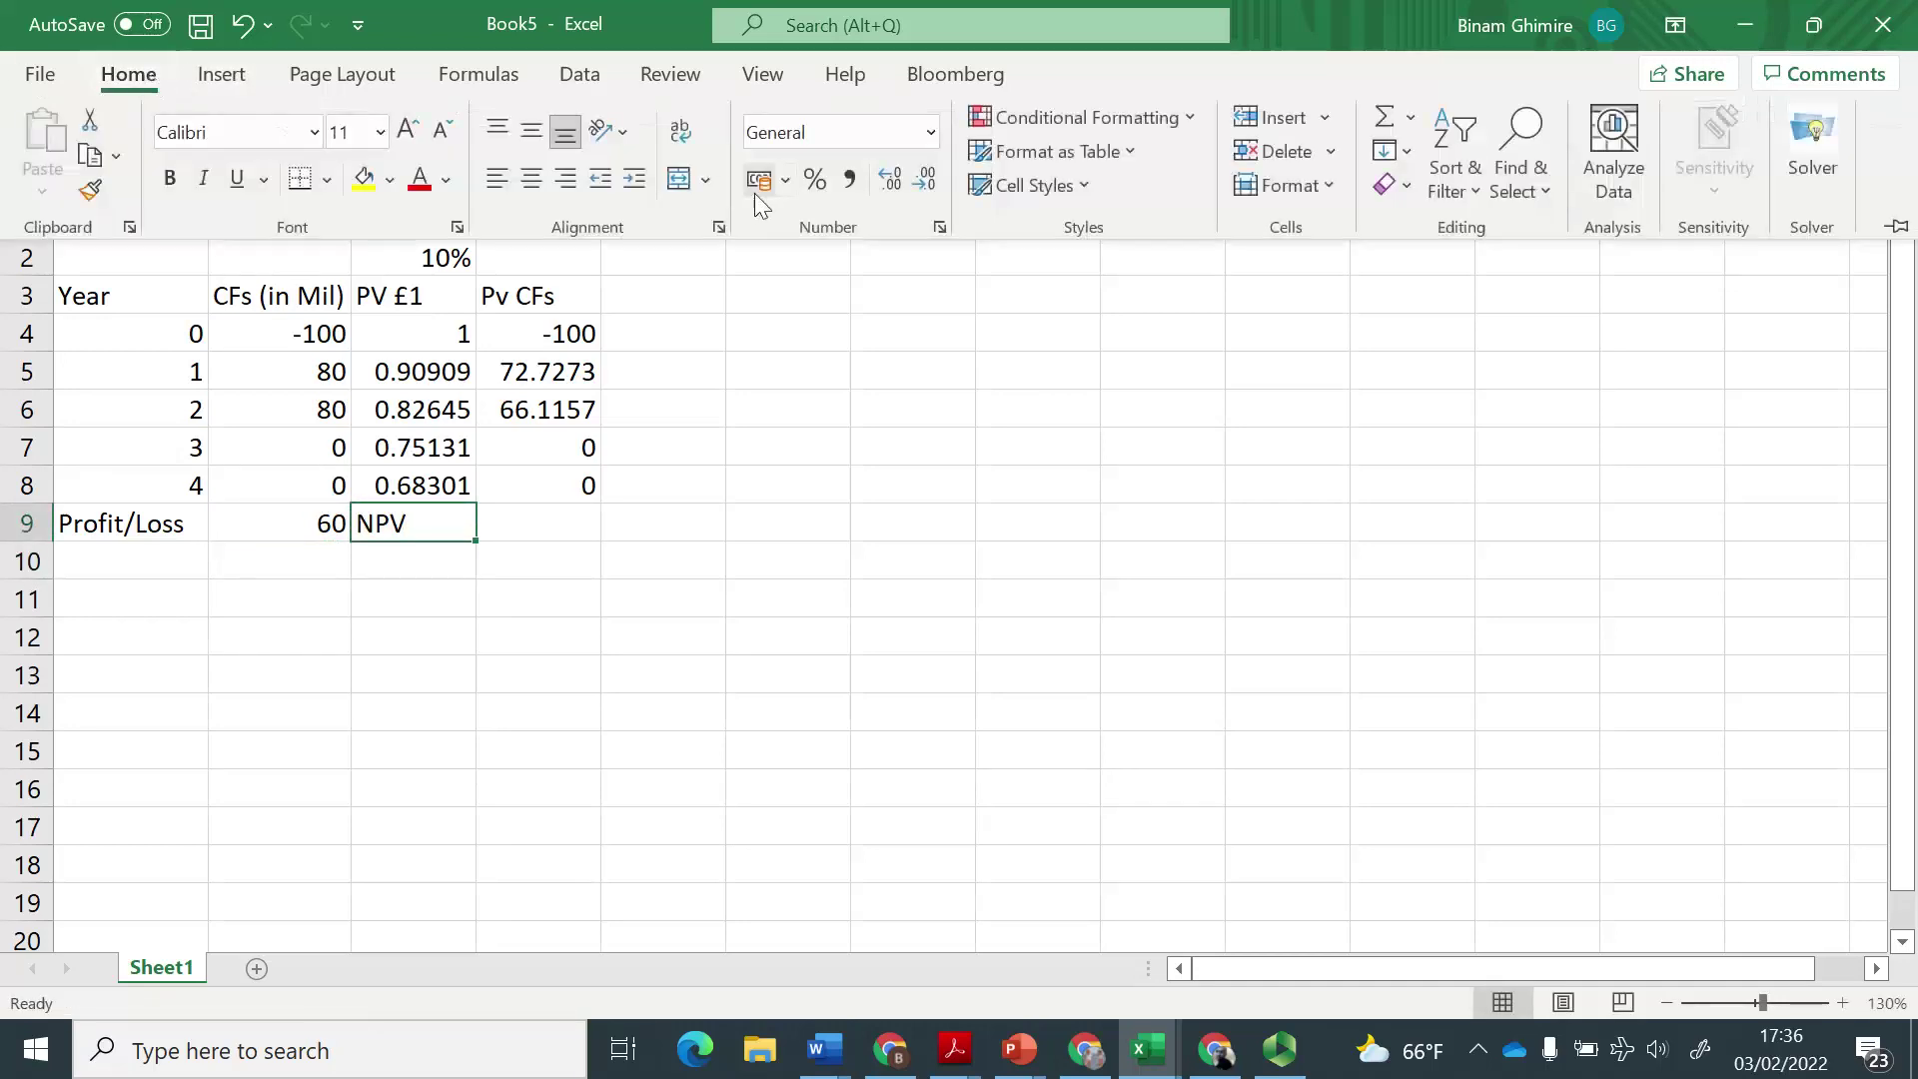
left_click(567, 189)
Copy the SUM formula into D9 to total the discounted cash flows at 38.843.
key("Right")
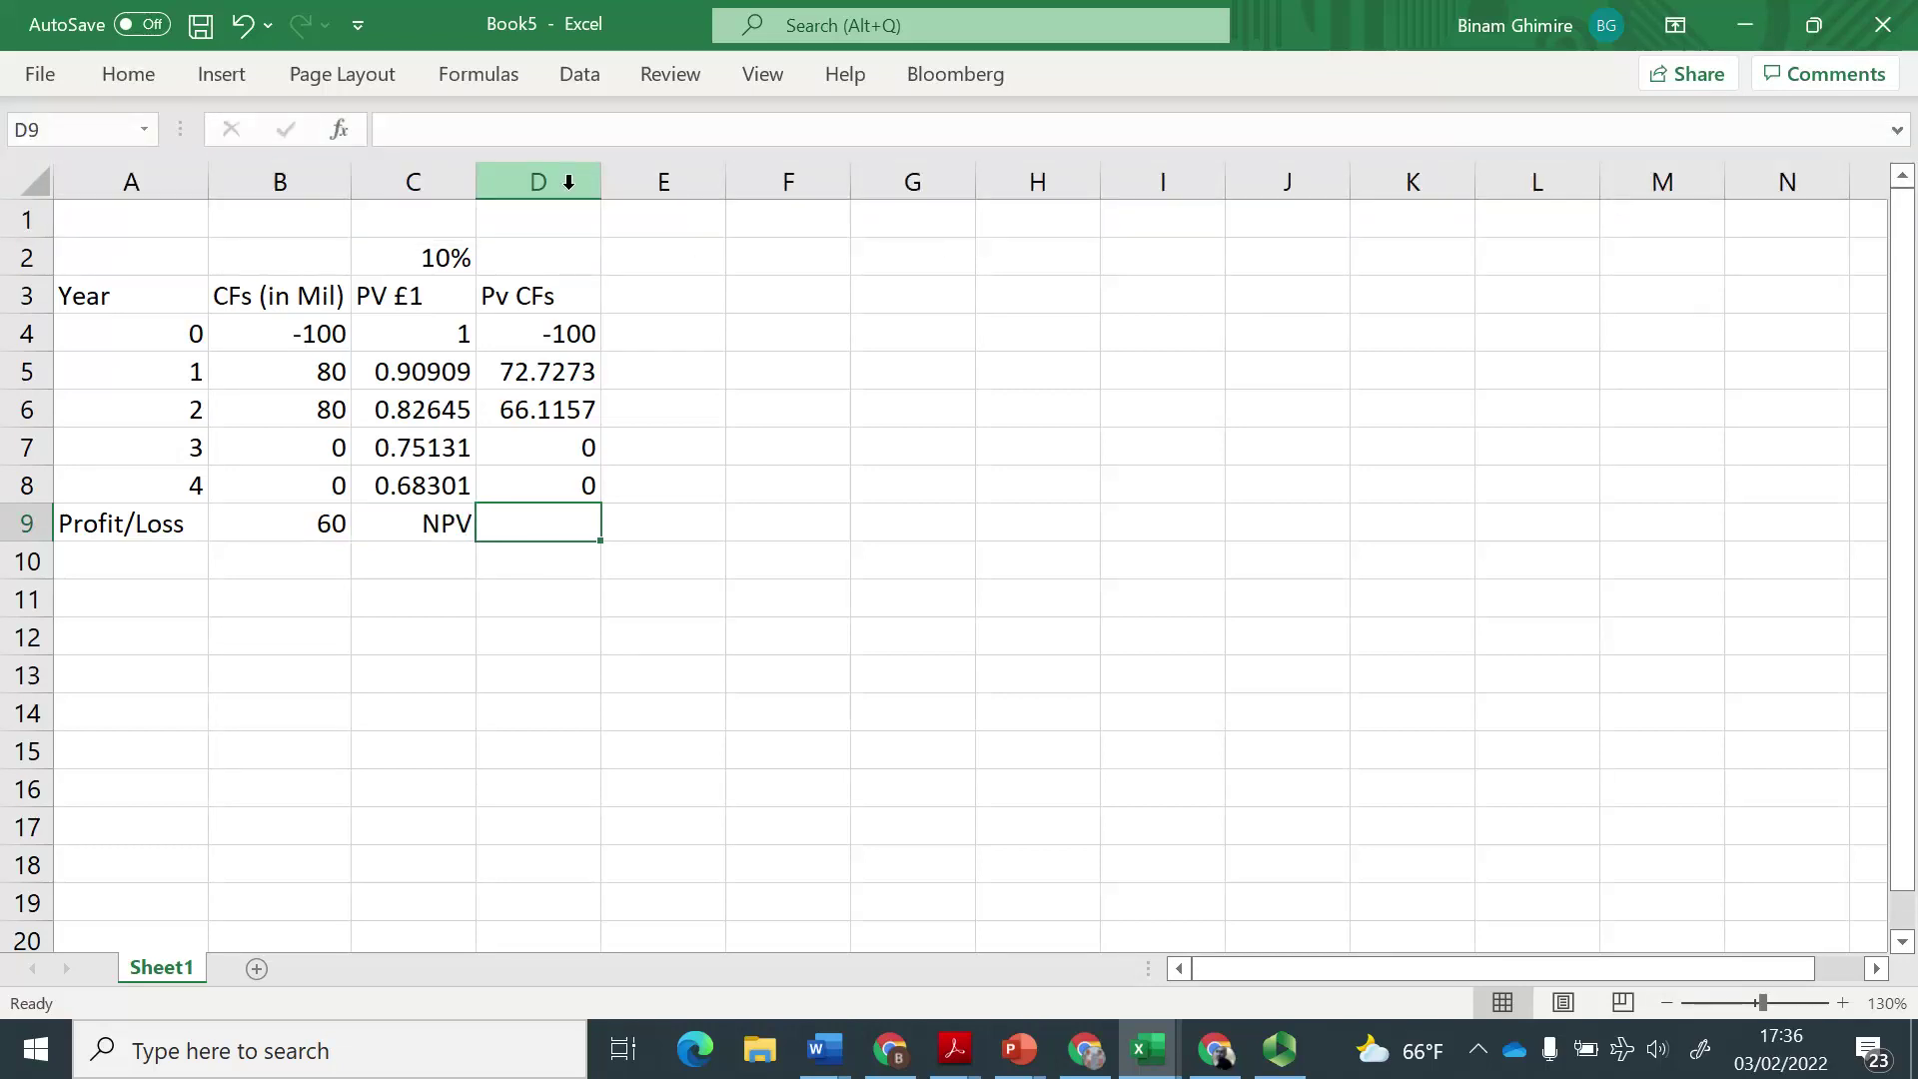
key("Left")
key("Left")
key("ctrl+c")
key("Right")
key("Right")
key("Return")
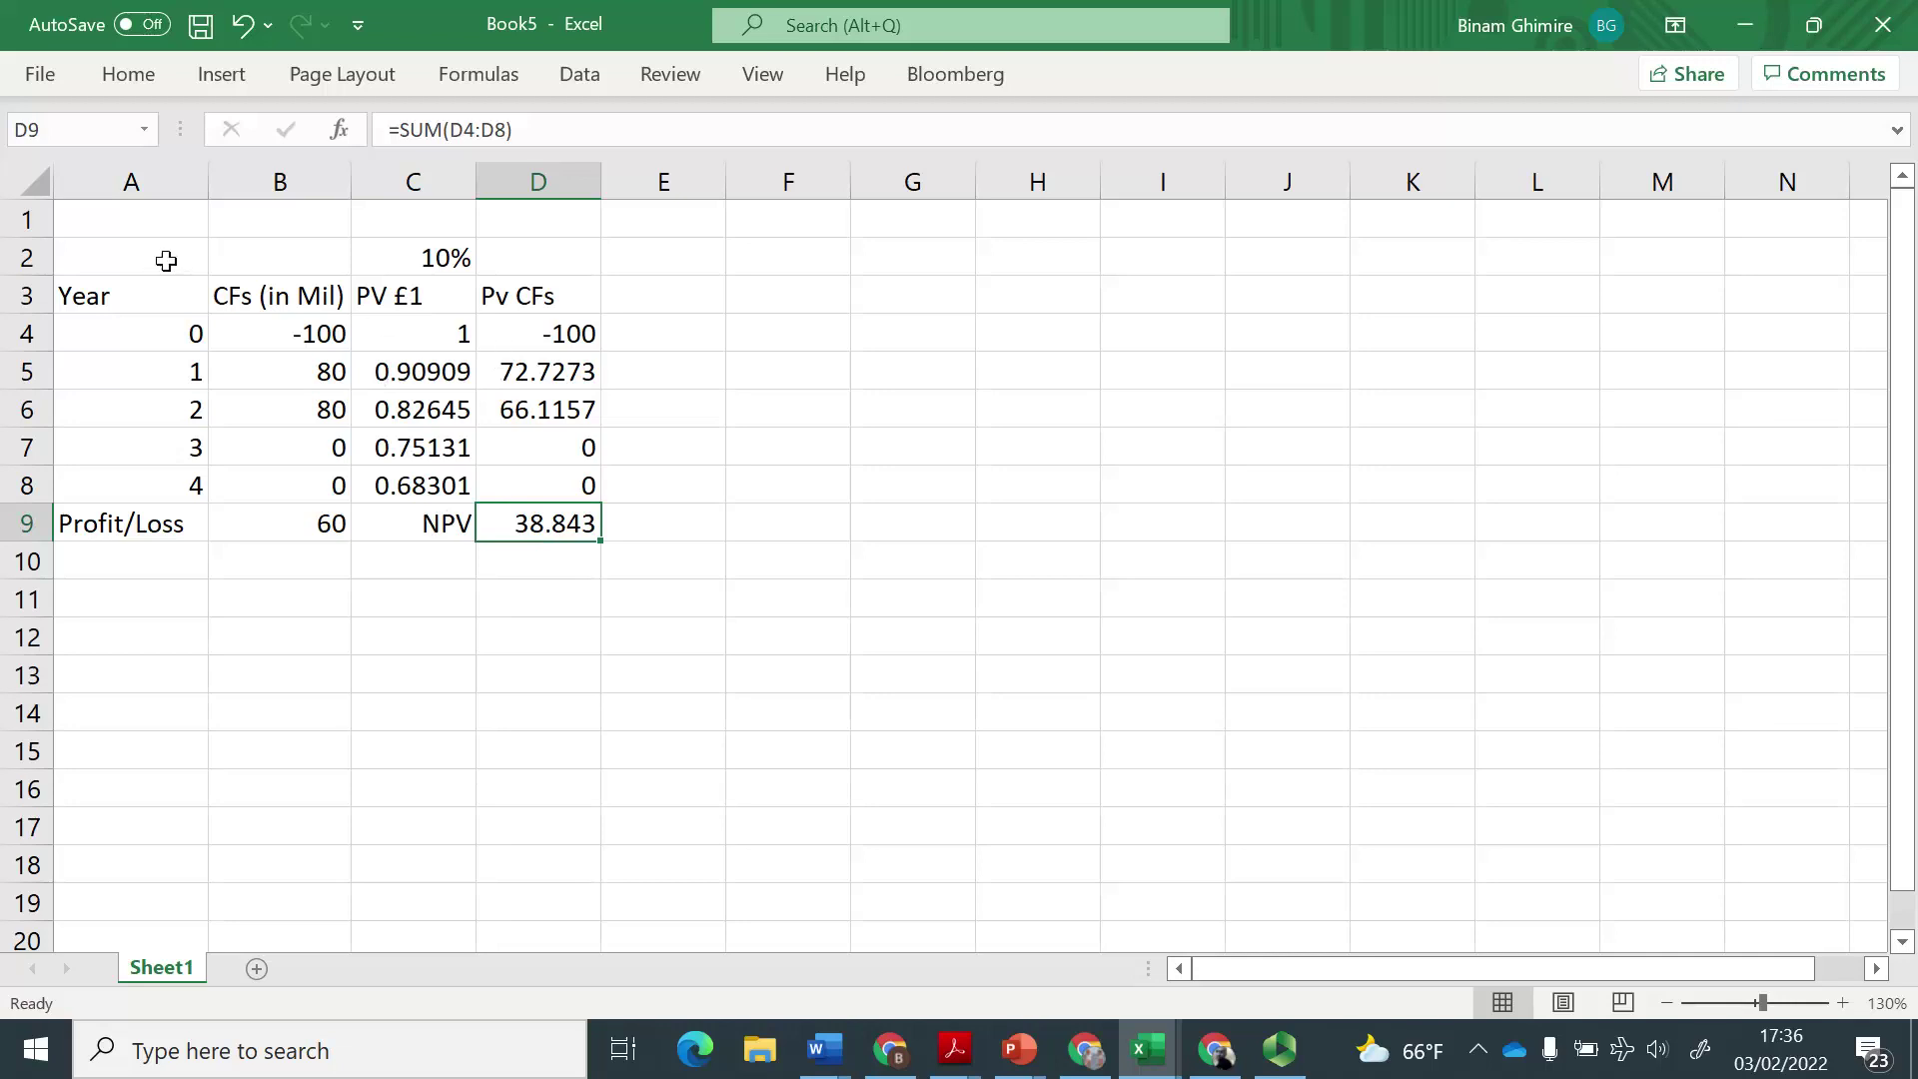
Copy the project table B2:D9 to F2 as a second project.
left_click(280, 268)
key("shift+Right")
key("shift+Right")
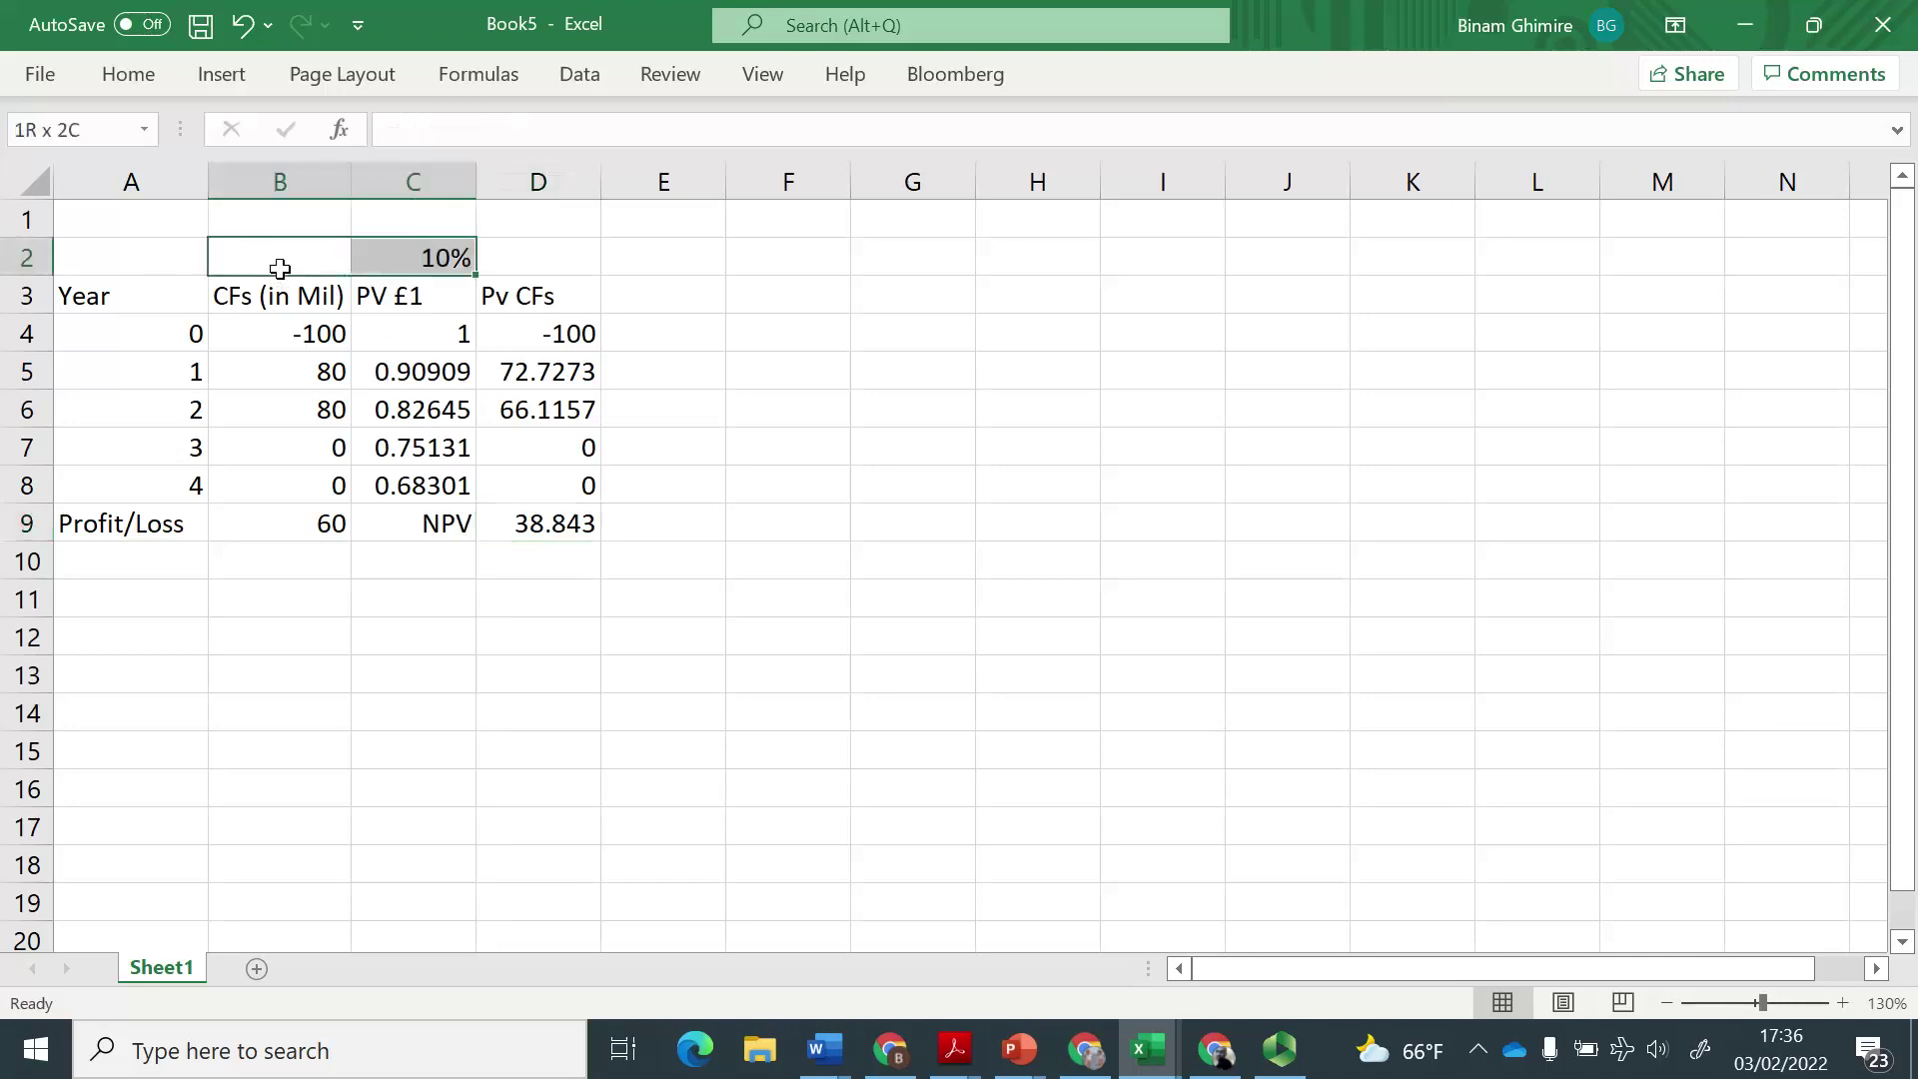
key("shift+Down")
key("shift+Down")
key("shift+Down")
key("shift+Down")
key("shift+Down")
key("shift+Down")
key("shift+Down")
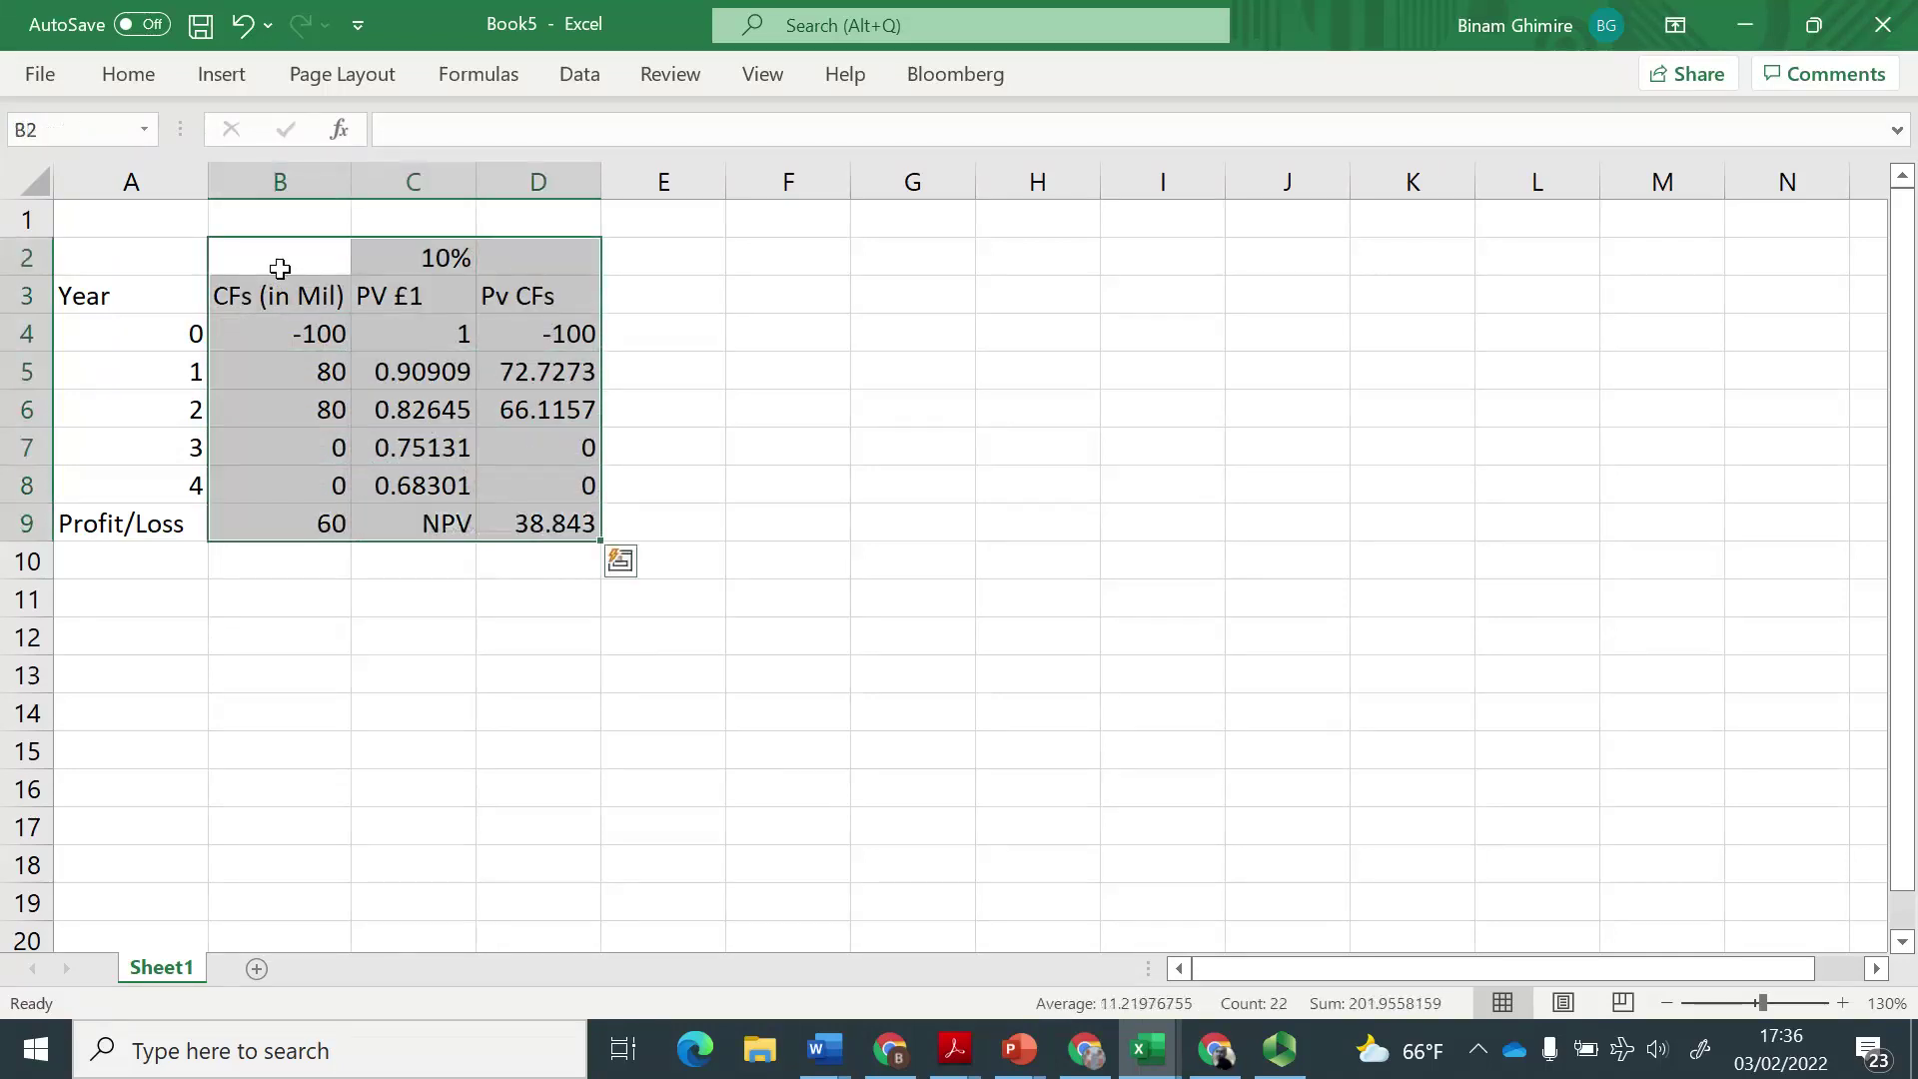
key("ctrl+c")
key("Right")
key("Right")
key("Right")
key("Right")
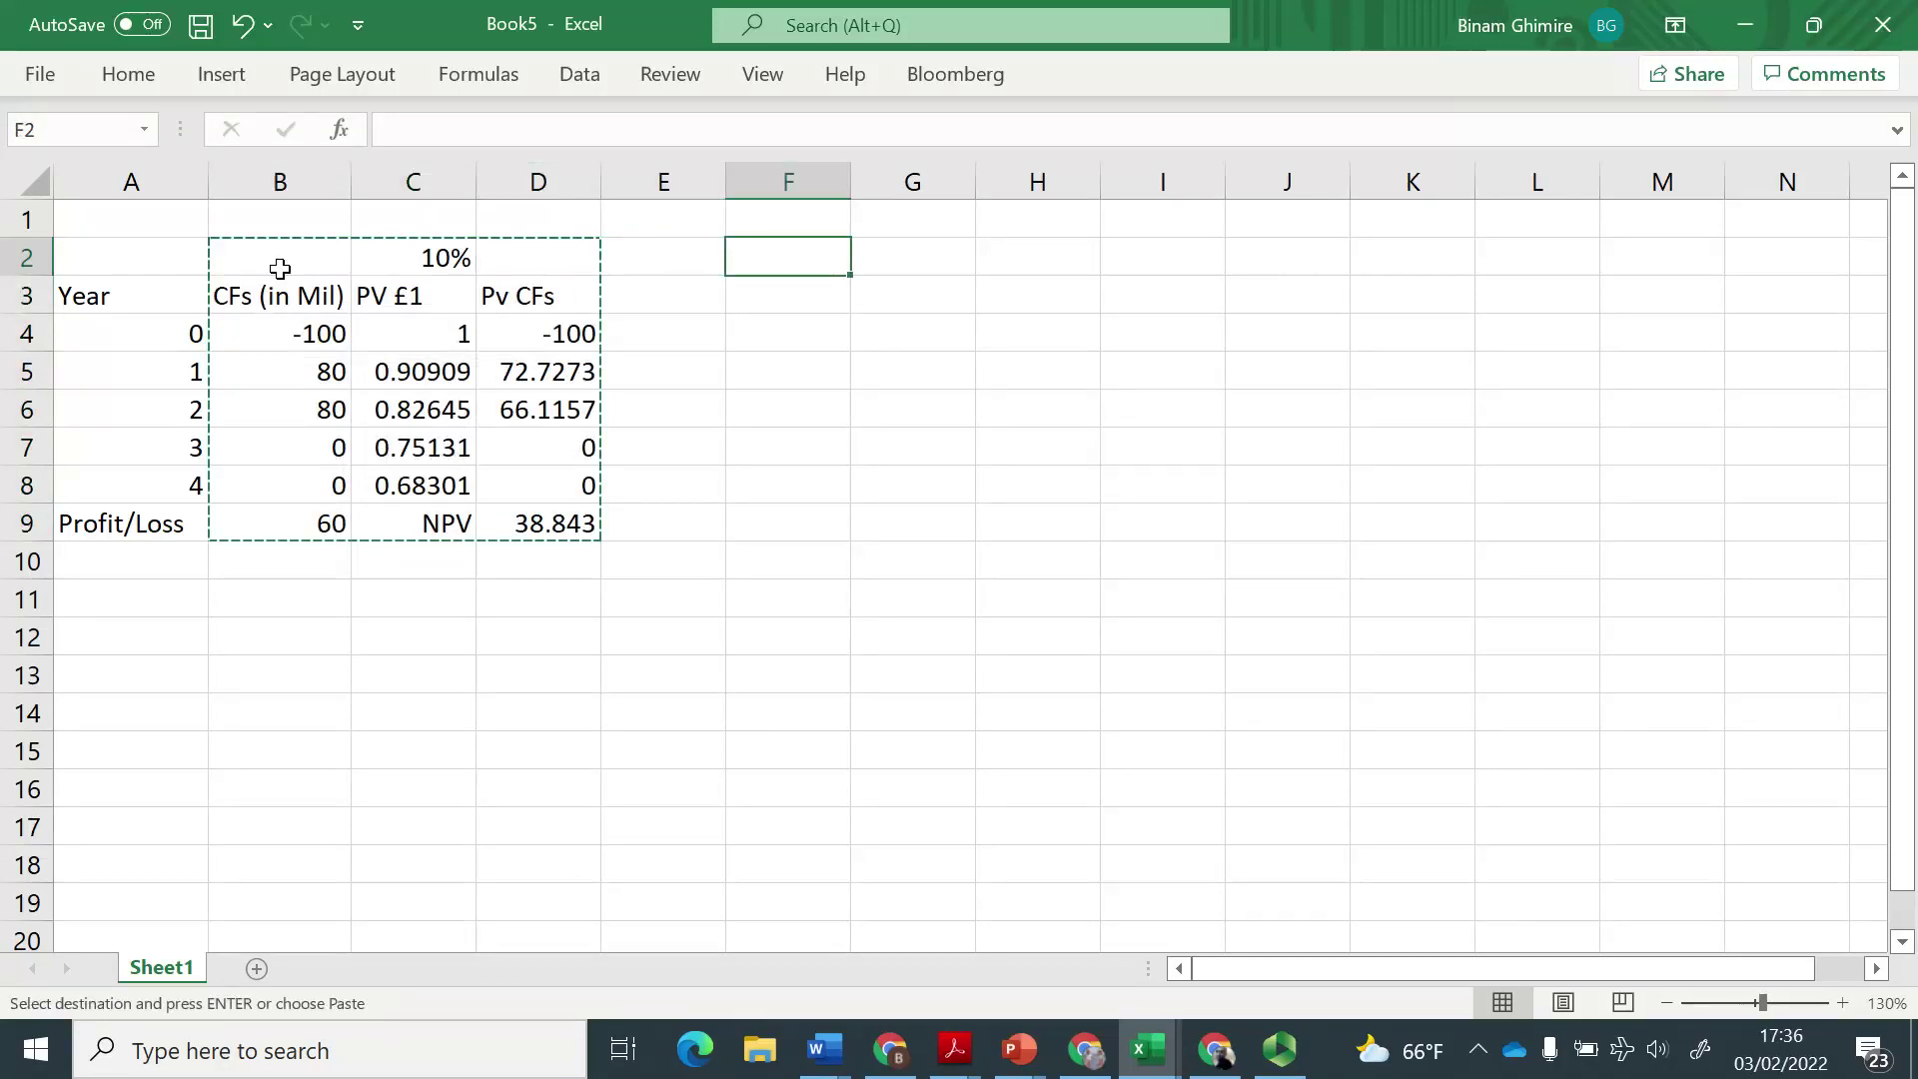
key("Return")
Change the second project's year 1–4 cash flows to 0, 0, 80, 80 and narrow column E.
key("Down")
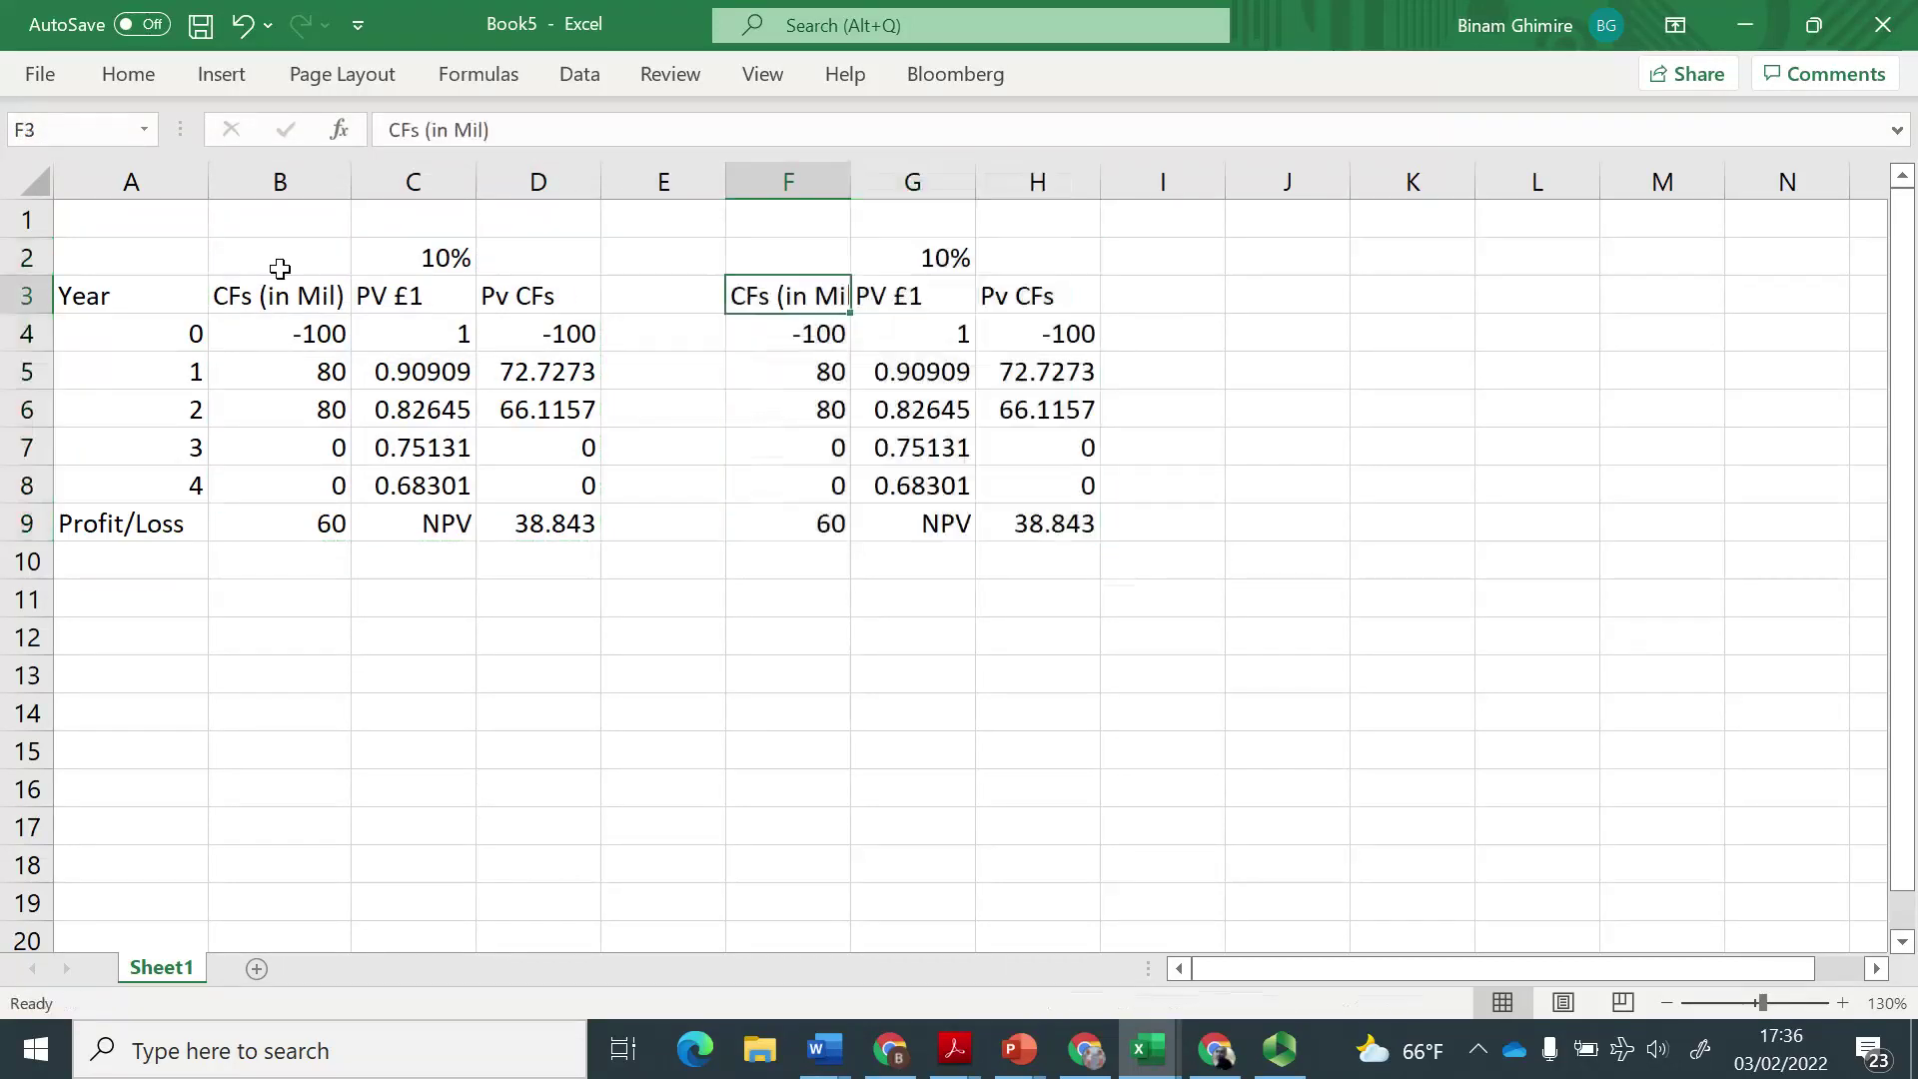
key("Down")
key("Down")
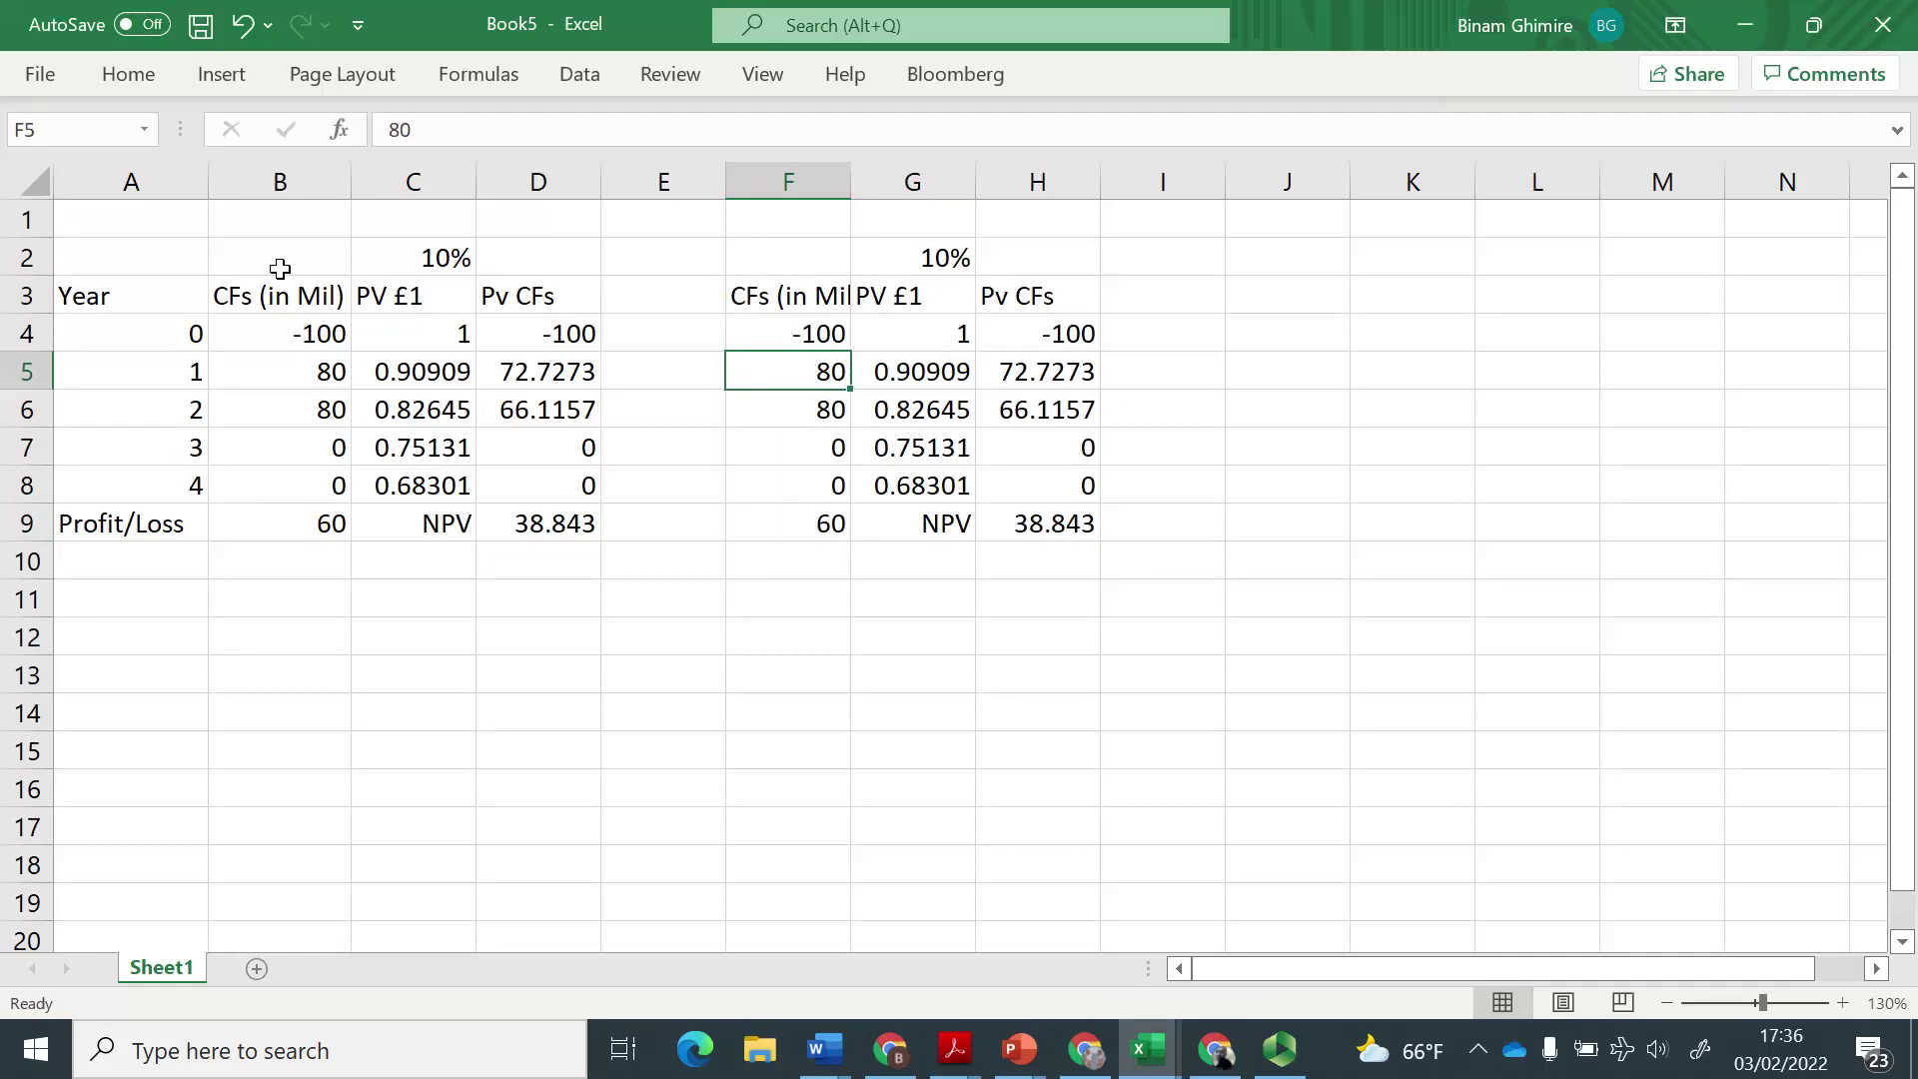
type("0")
key("Return")
type("0")
key("Return")
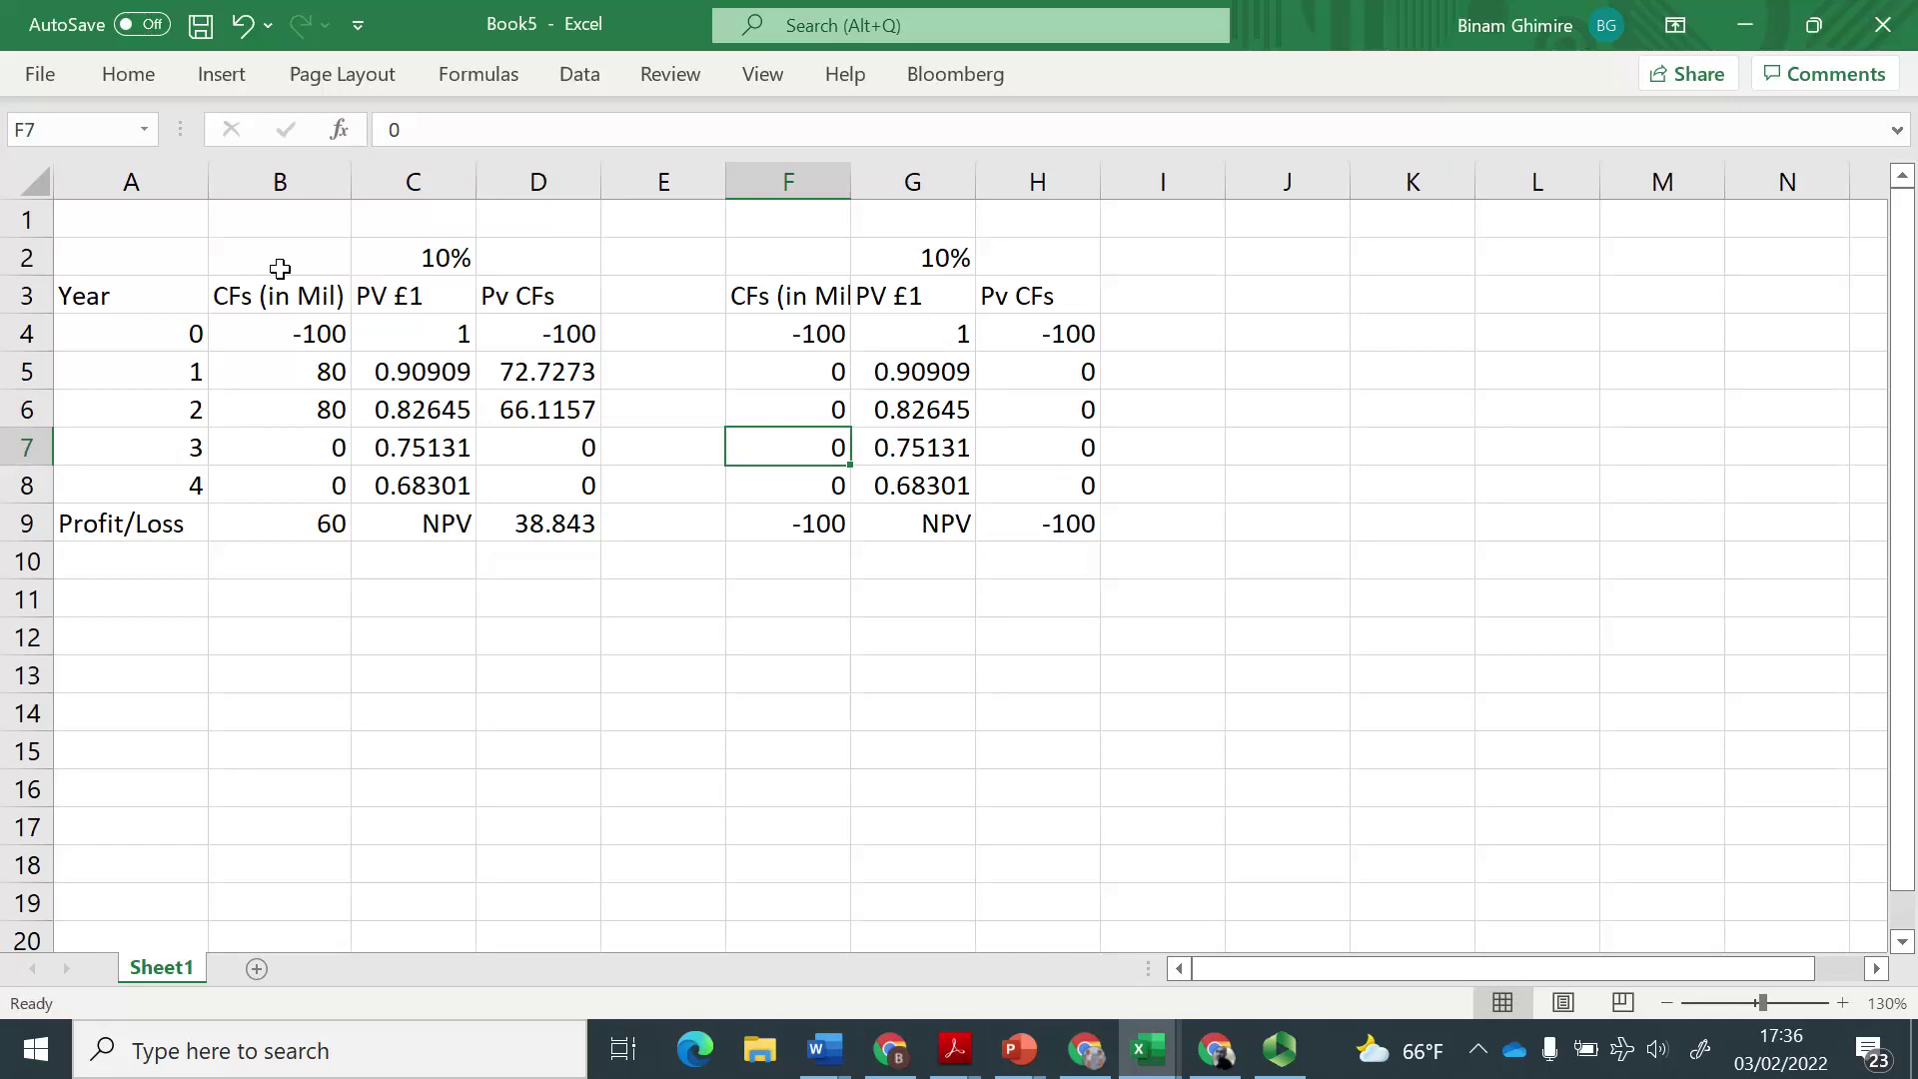
type("80")
key("Return")
type("80")
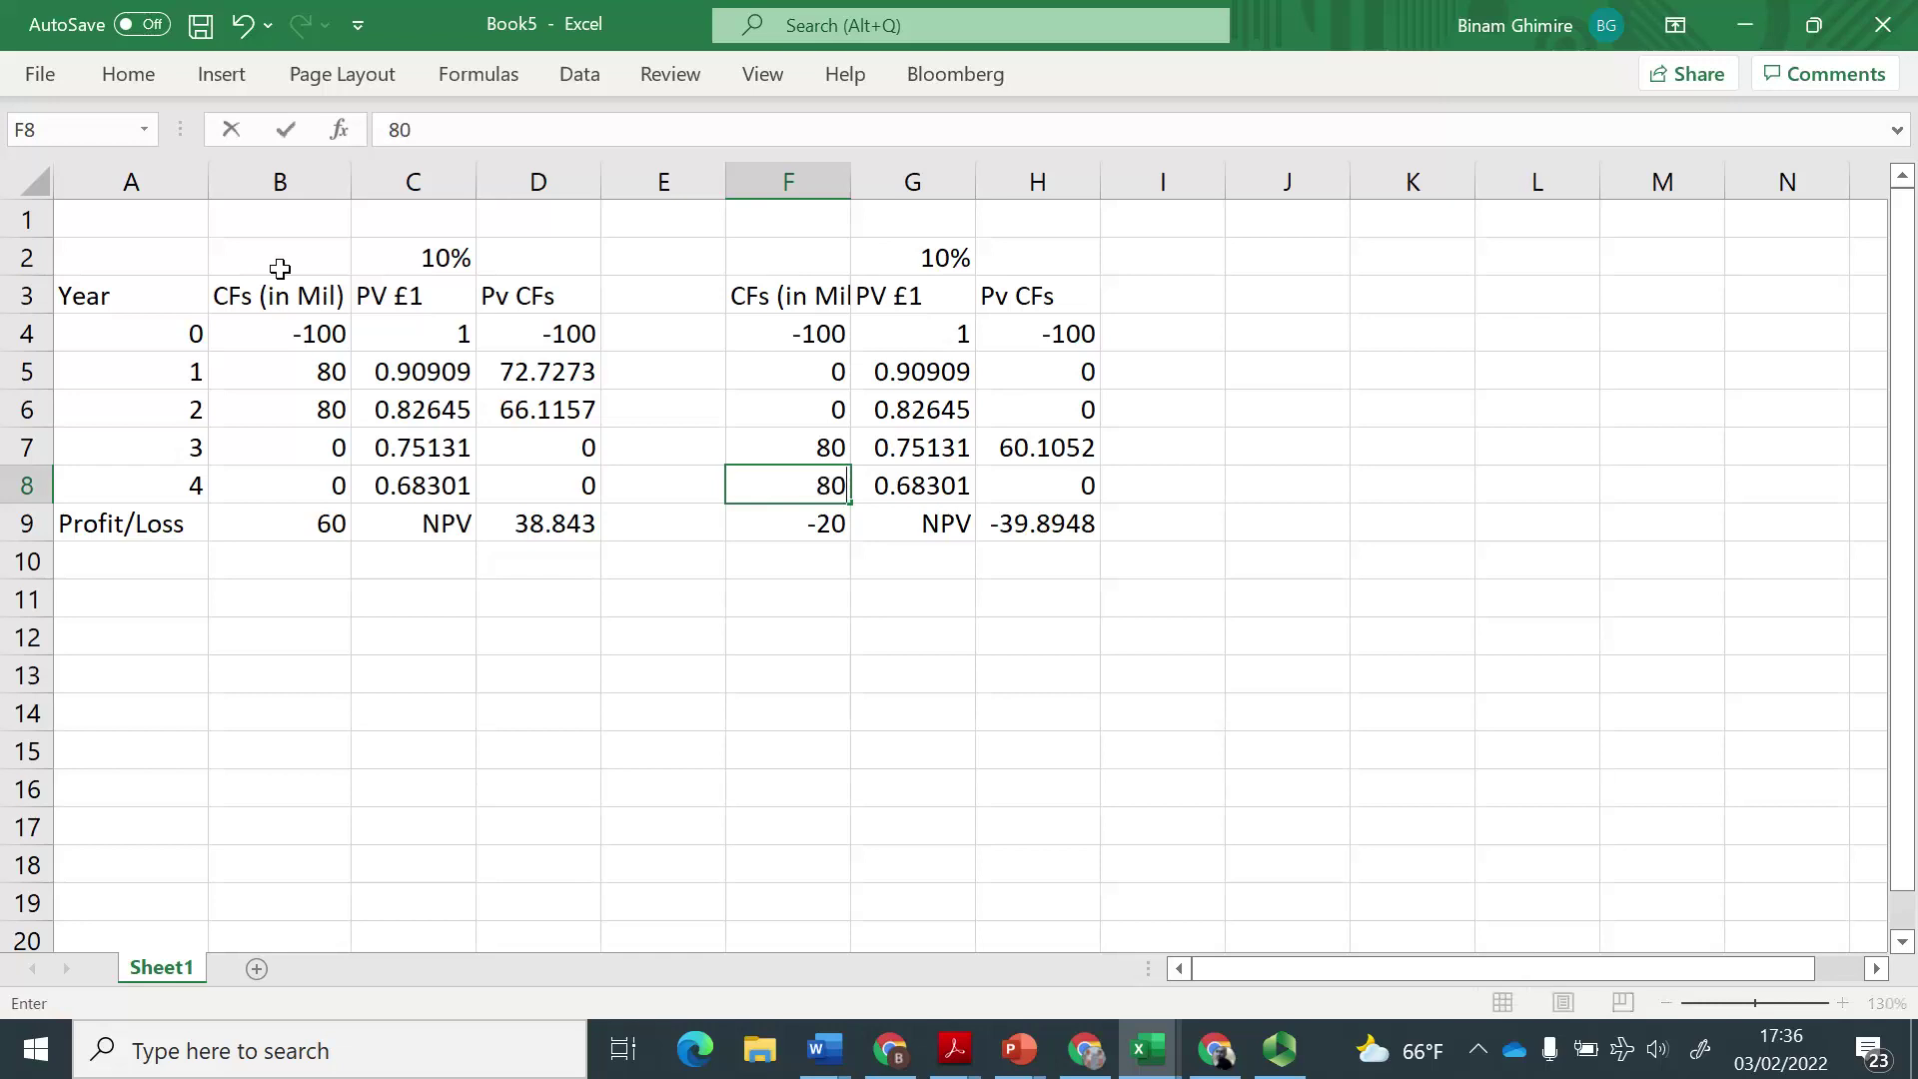
key("Return")
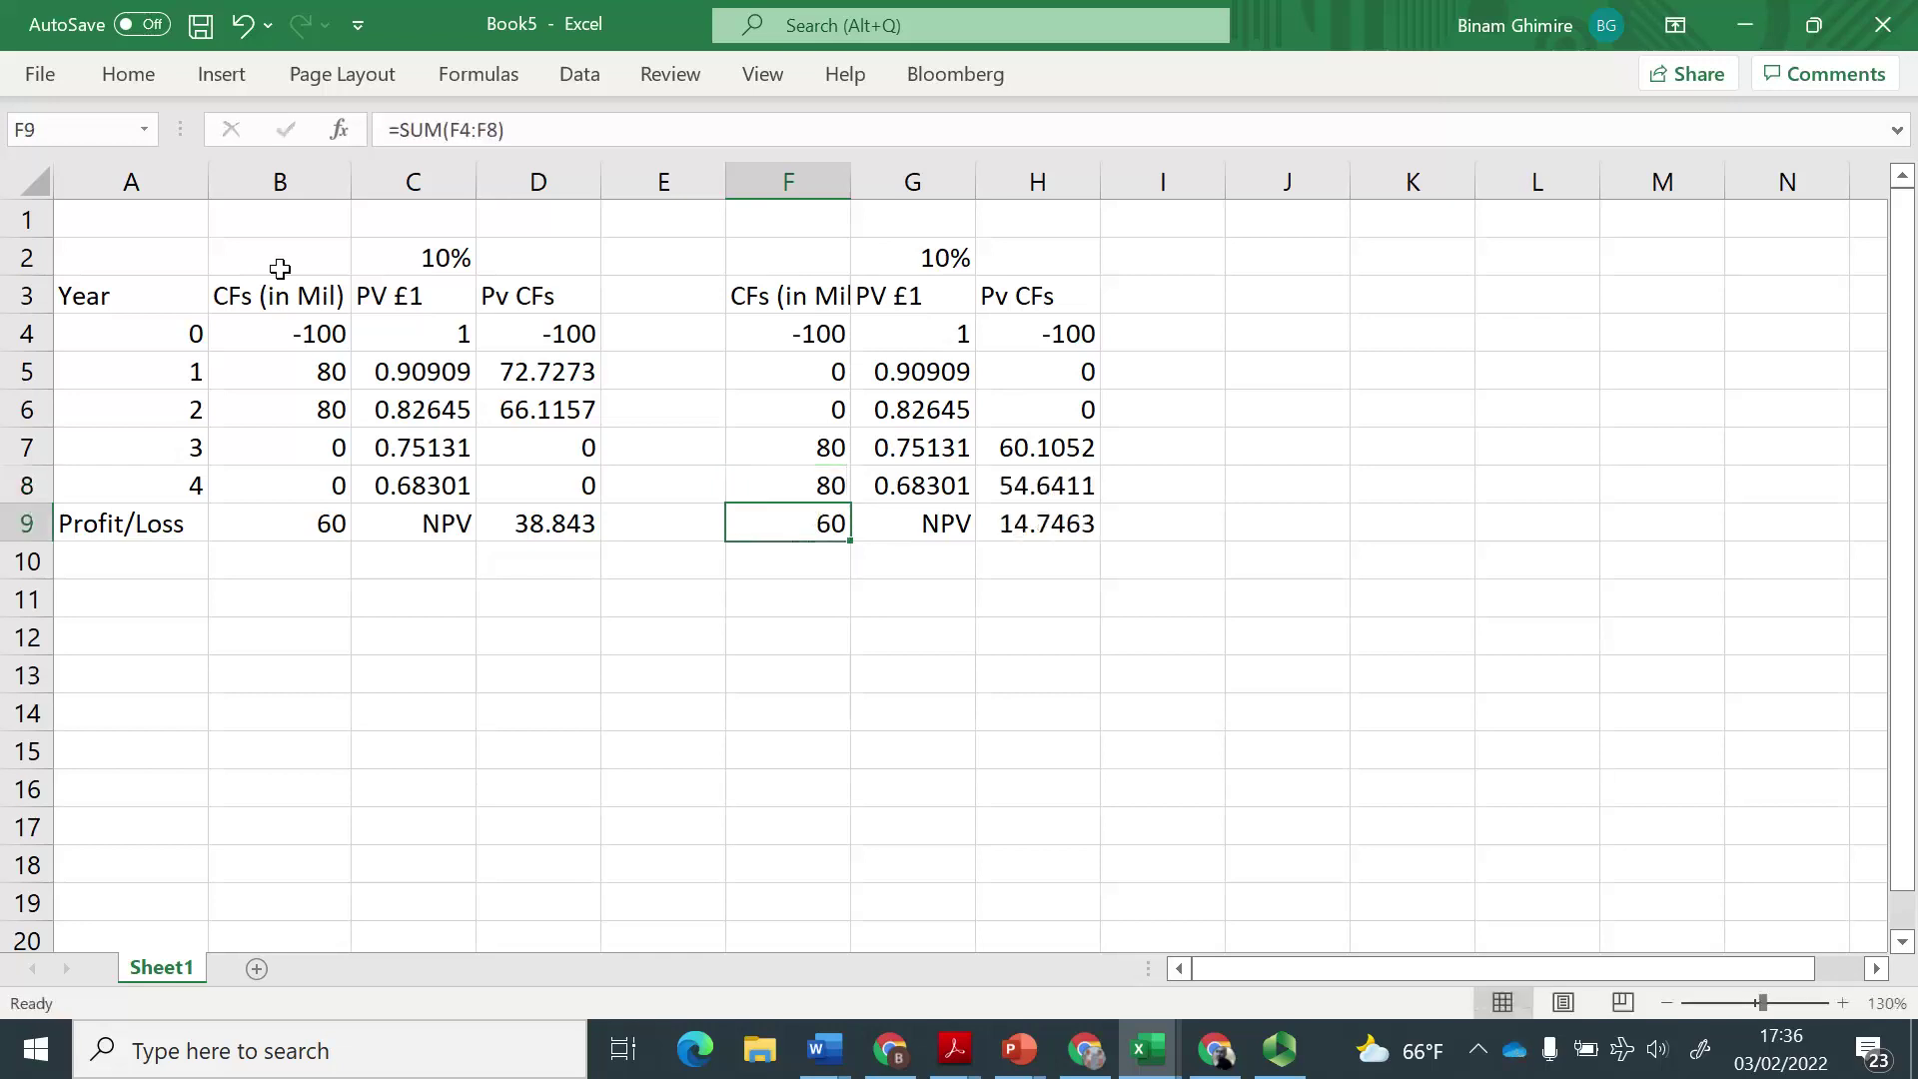
key("Up")
key("Up")
key("Up")
key("Up")
key("Up")
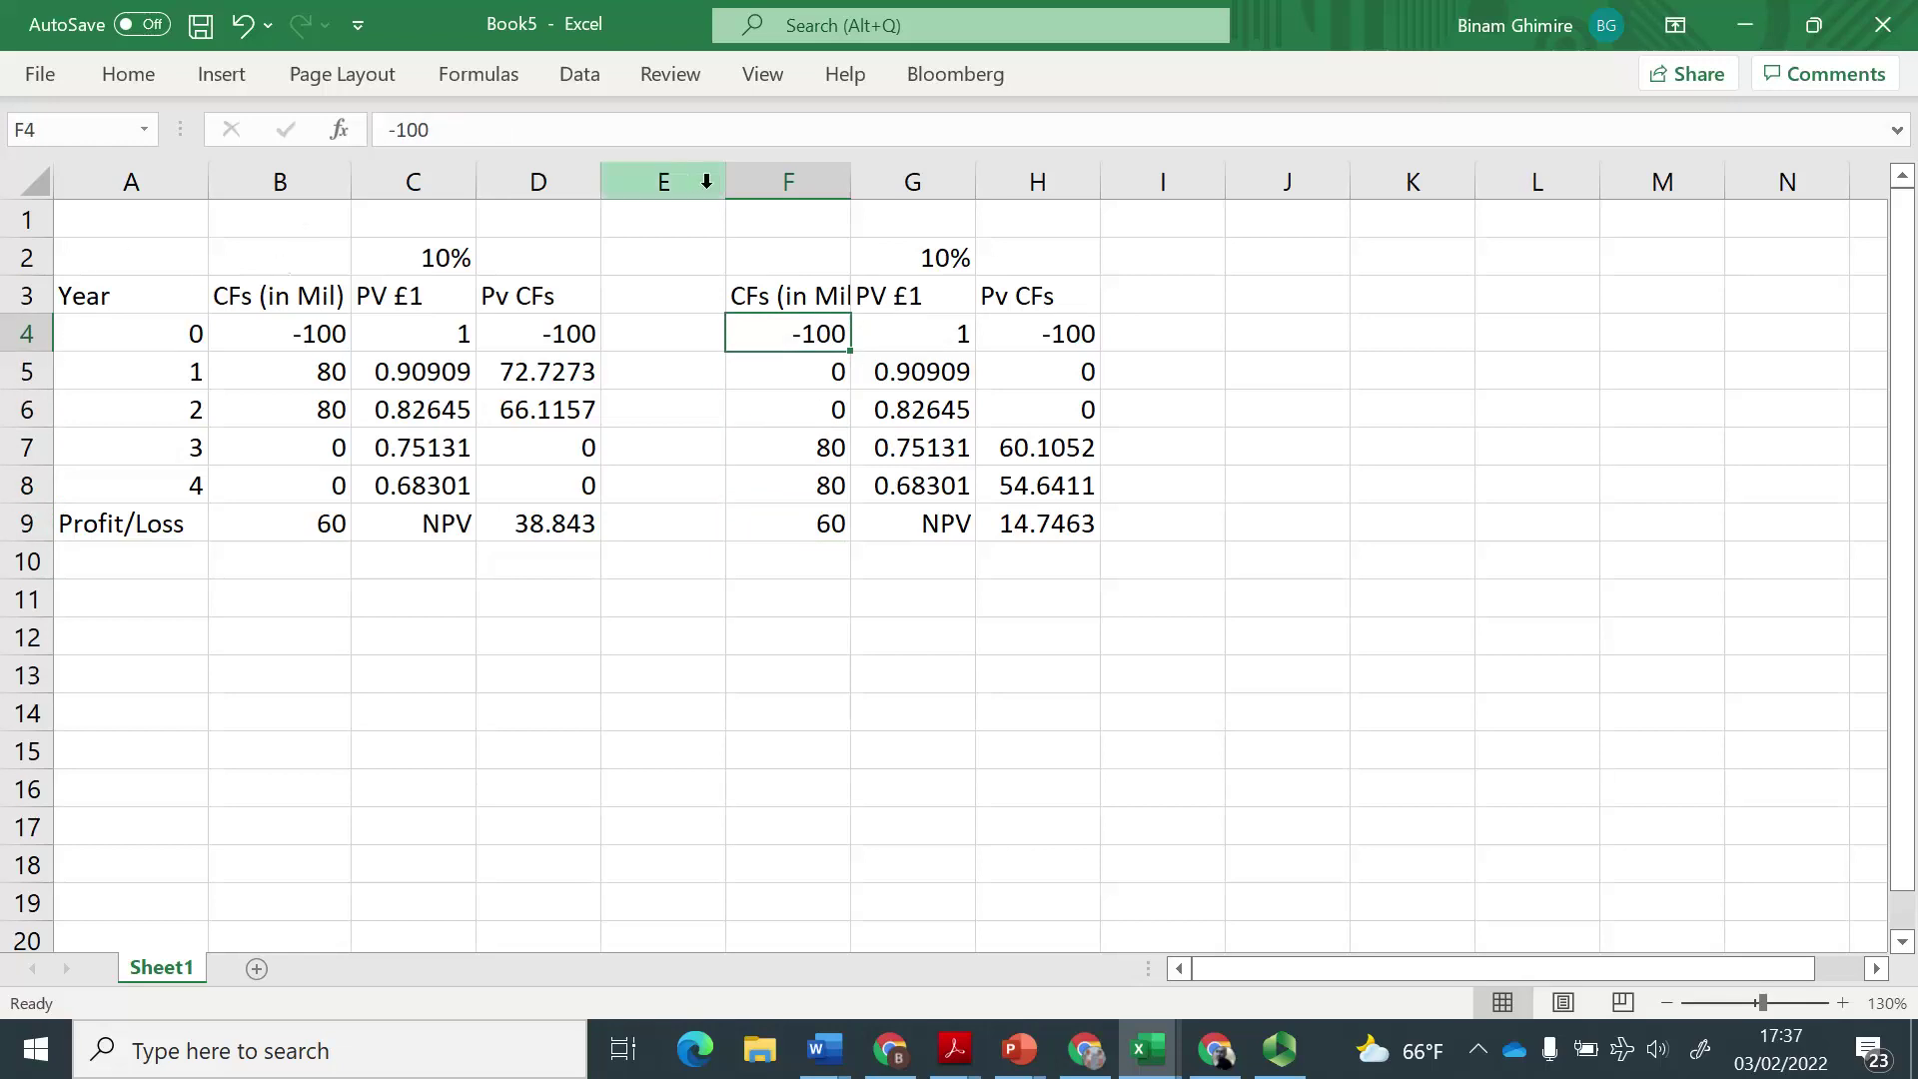
left_click_drag(723, 187, 625, 214)
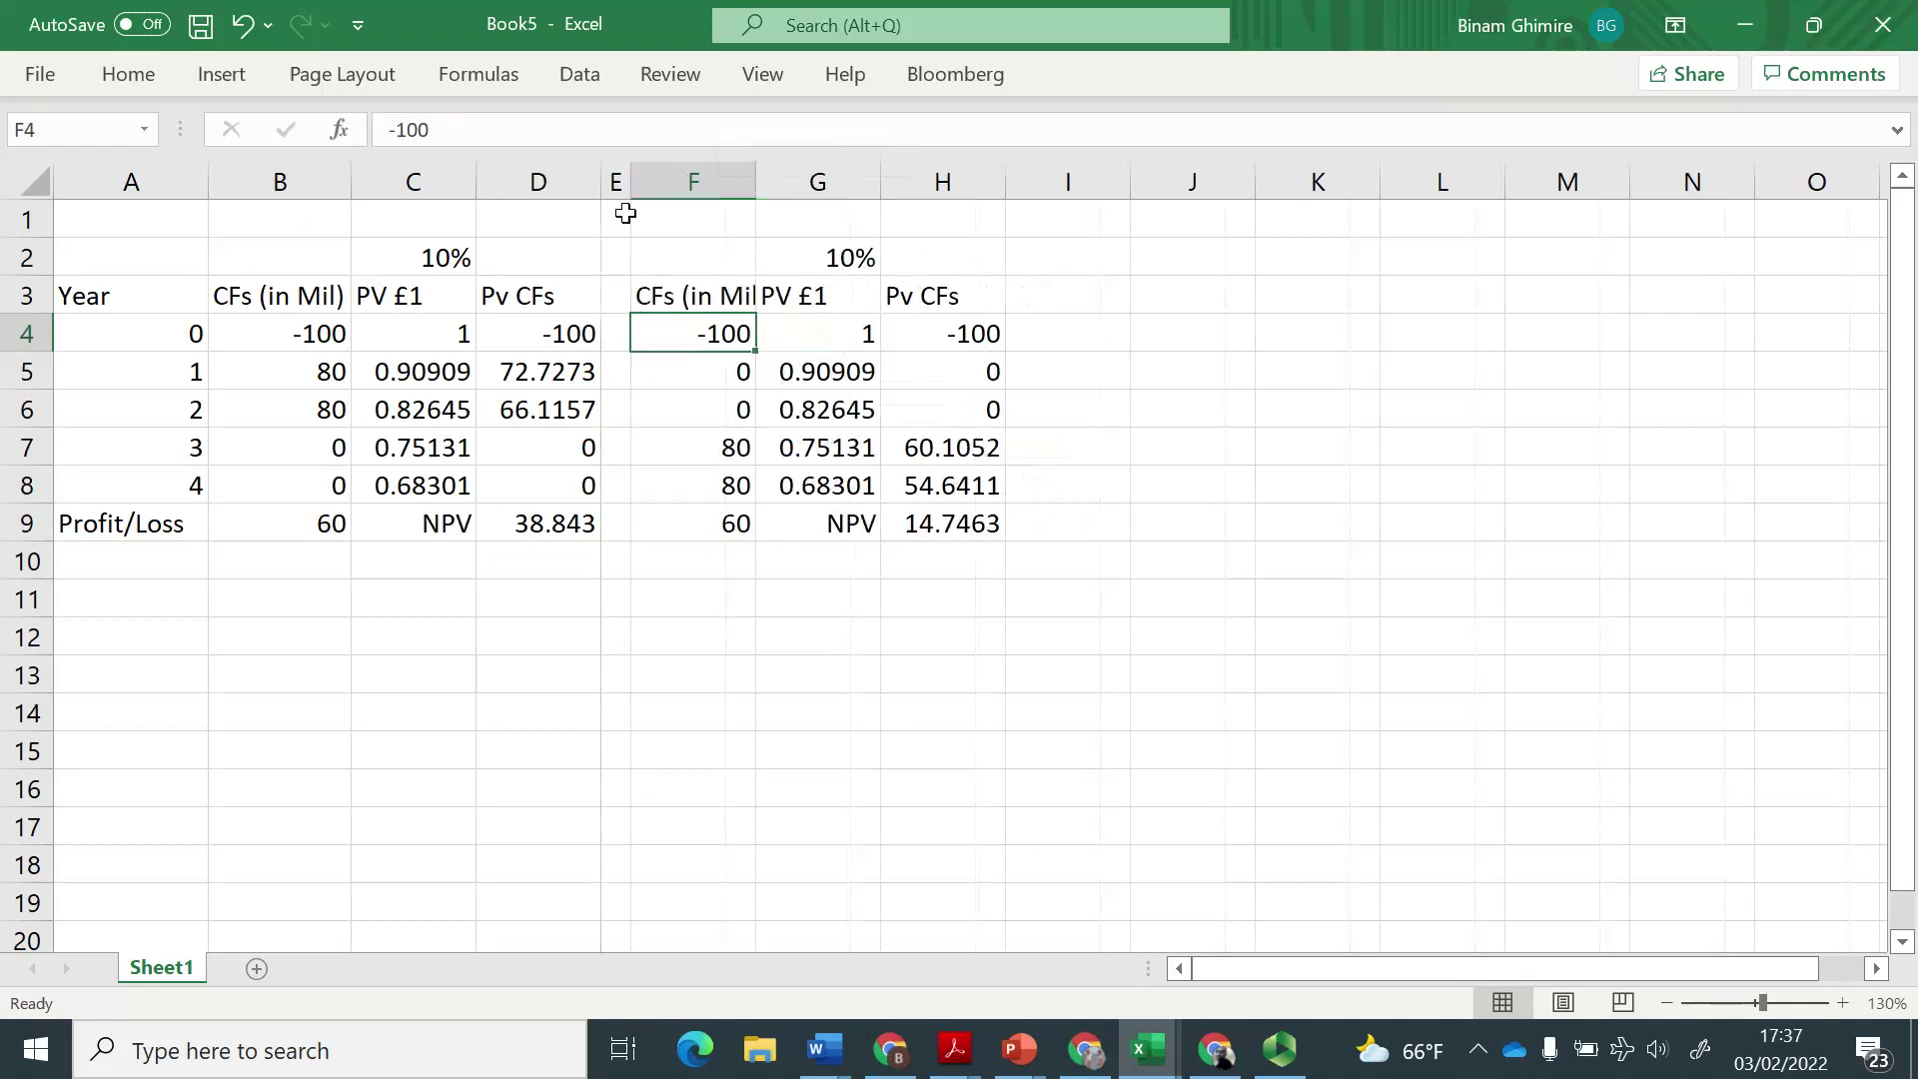
Set both projects' discount rates in C2 and G2 to 20%.
left_click(418, 261)
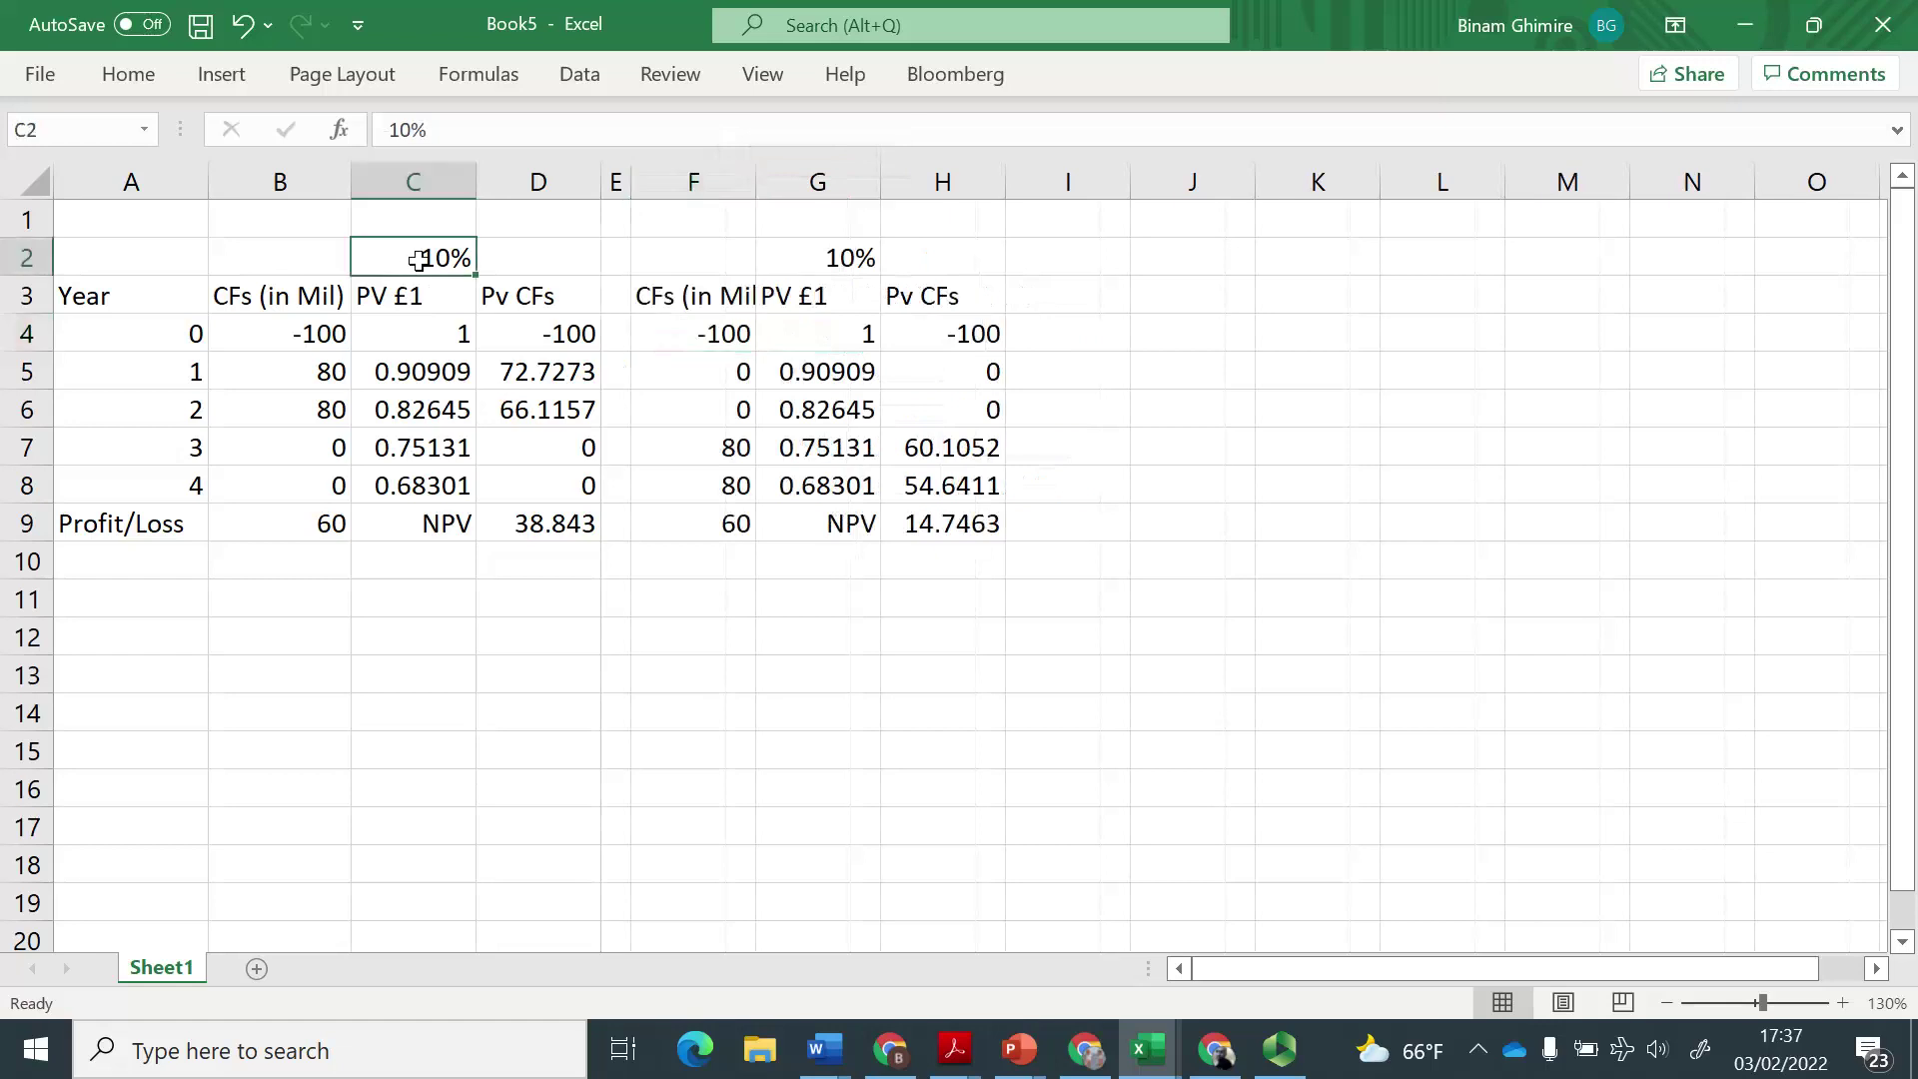
type("20")
key("Return")
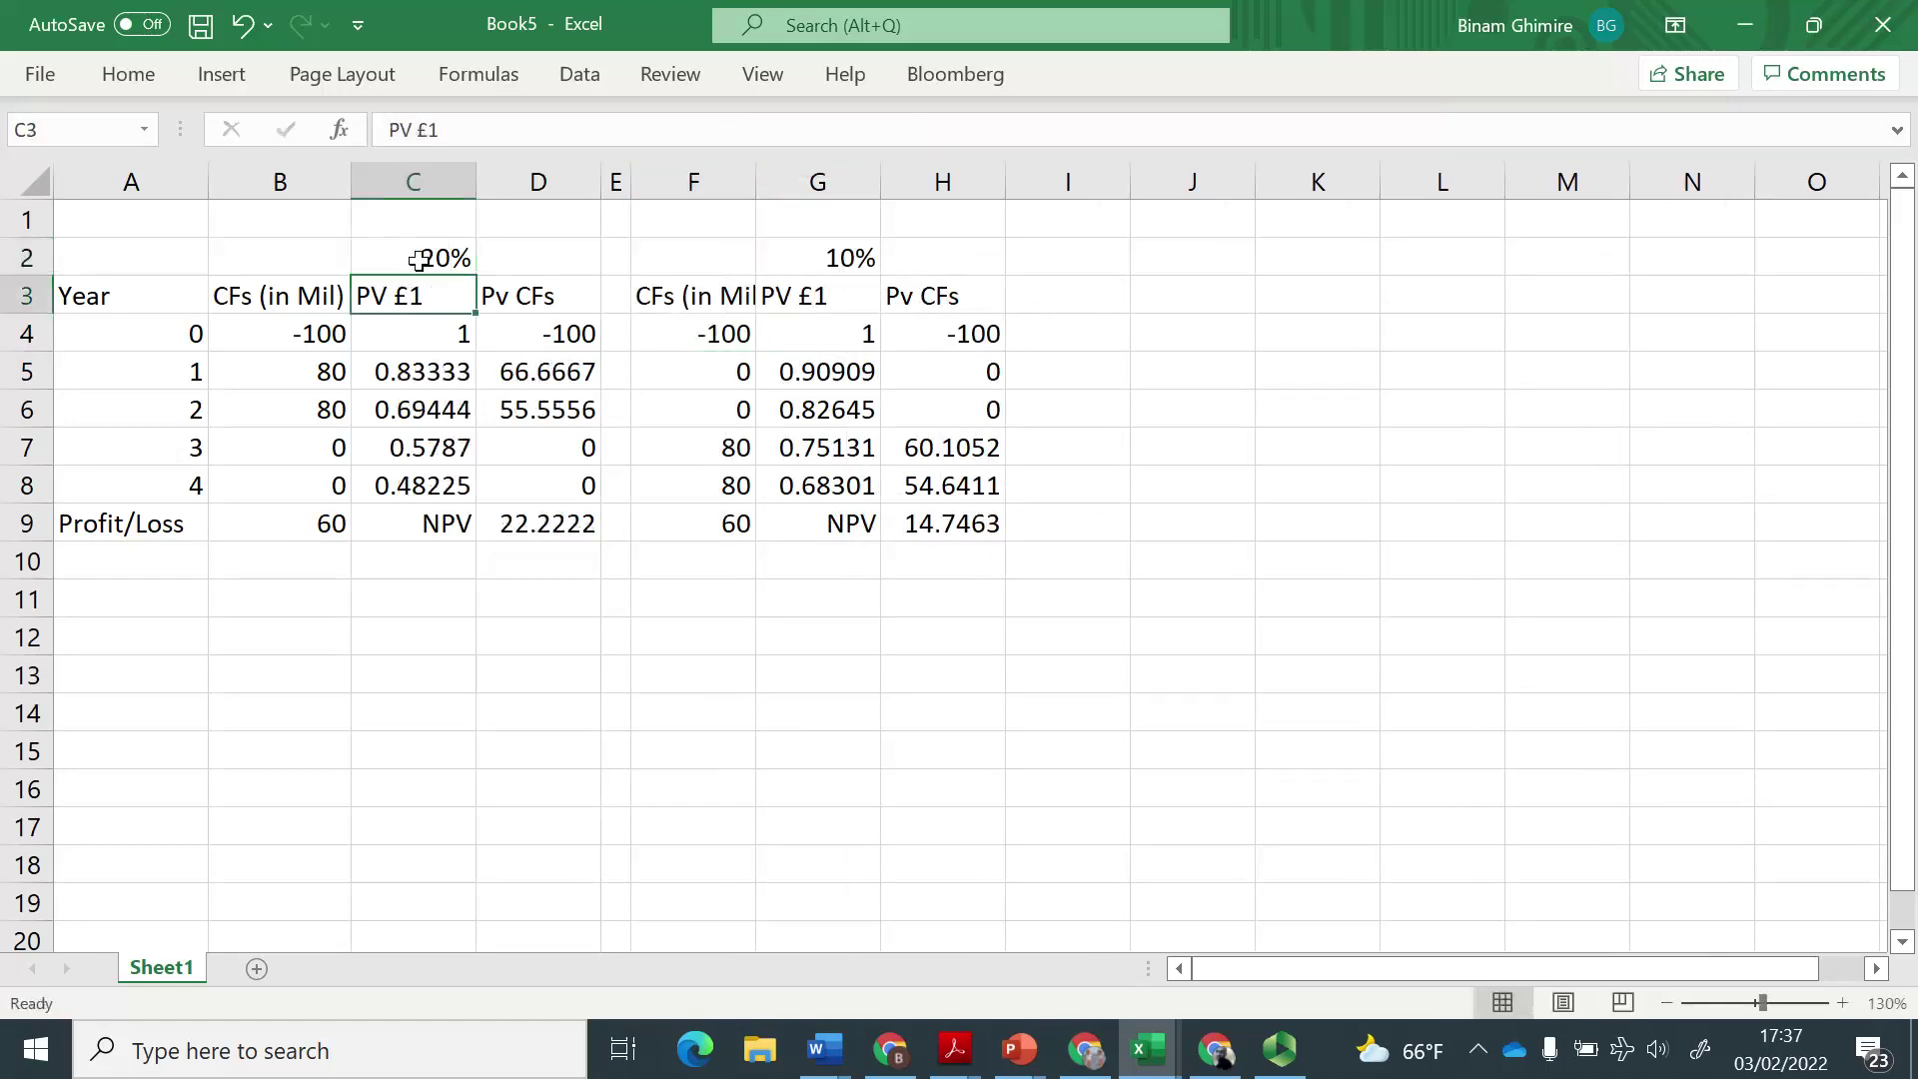
left_click(860, 259)
type("20")
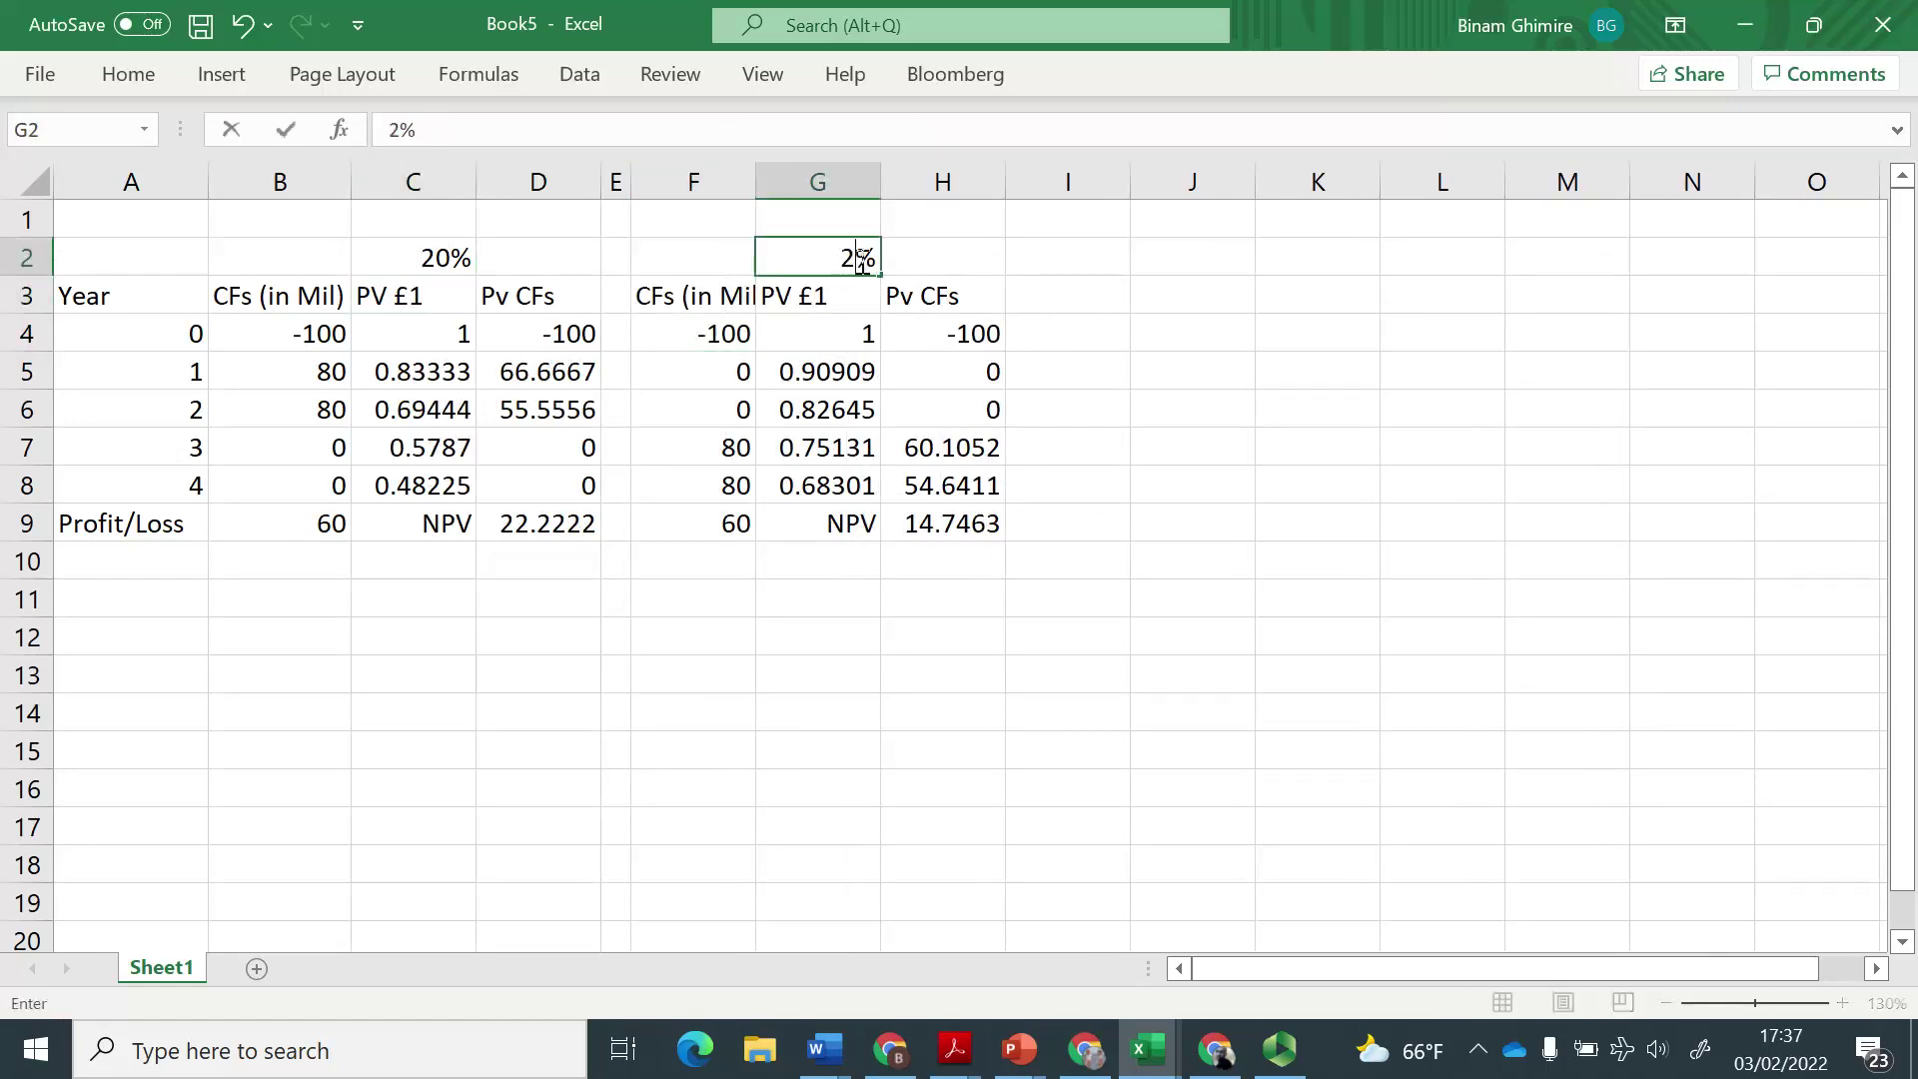
key("Return")
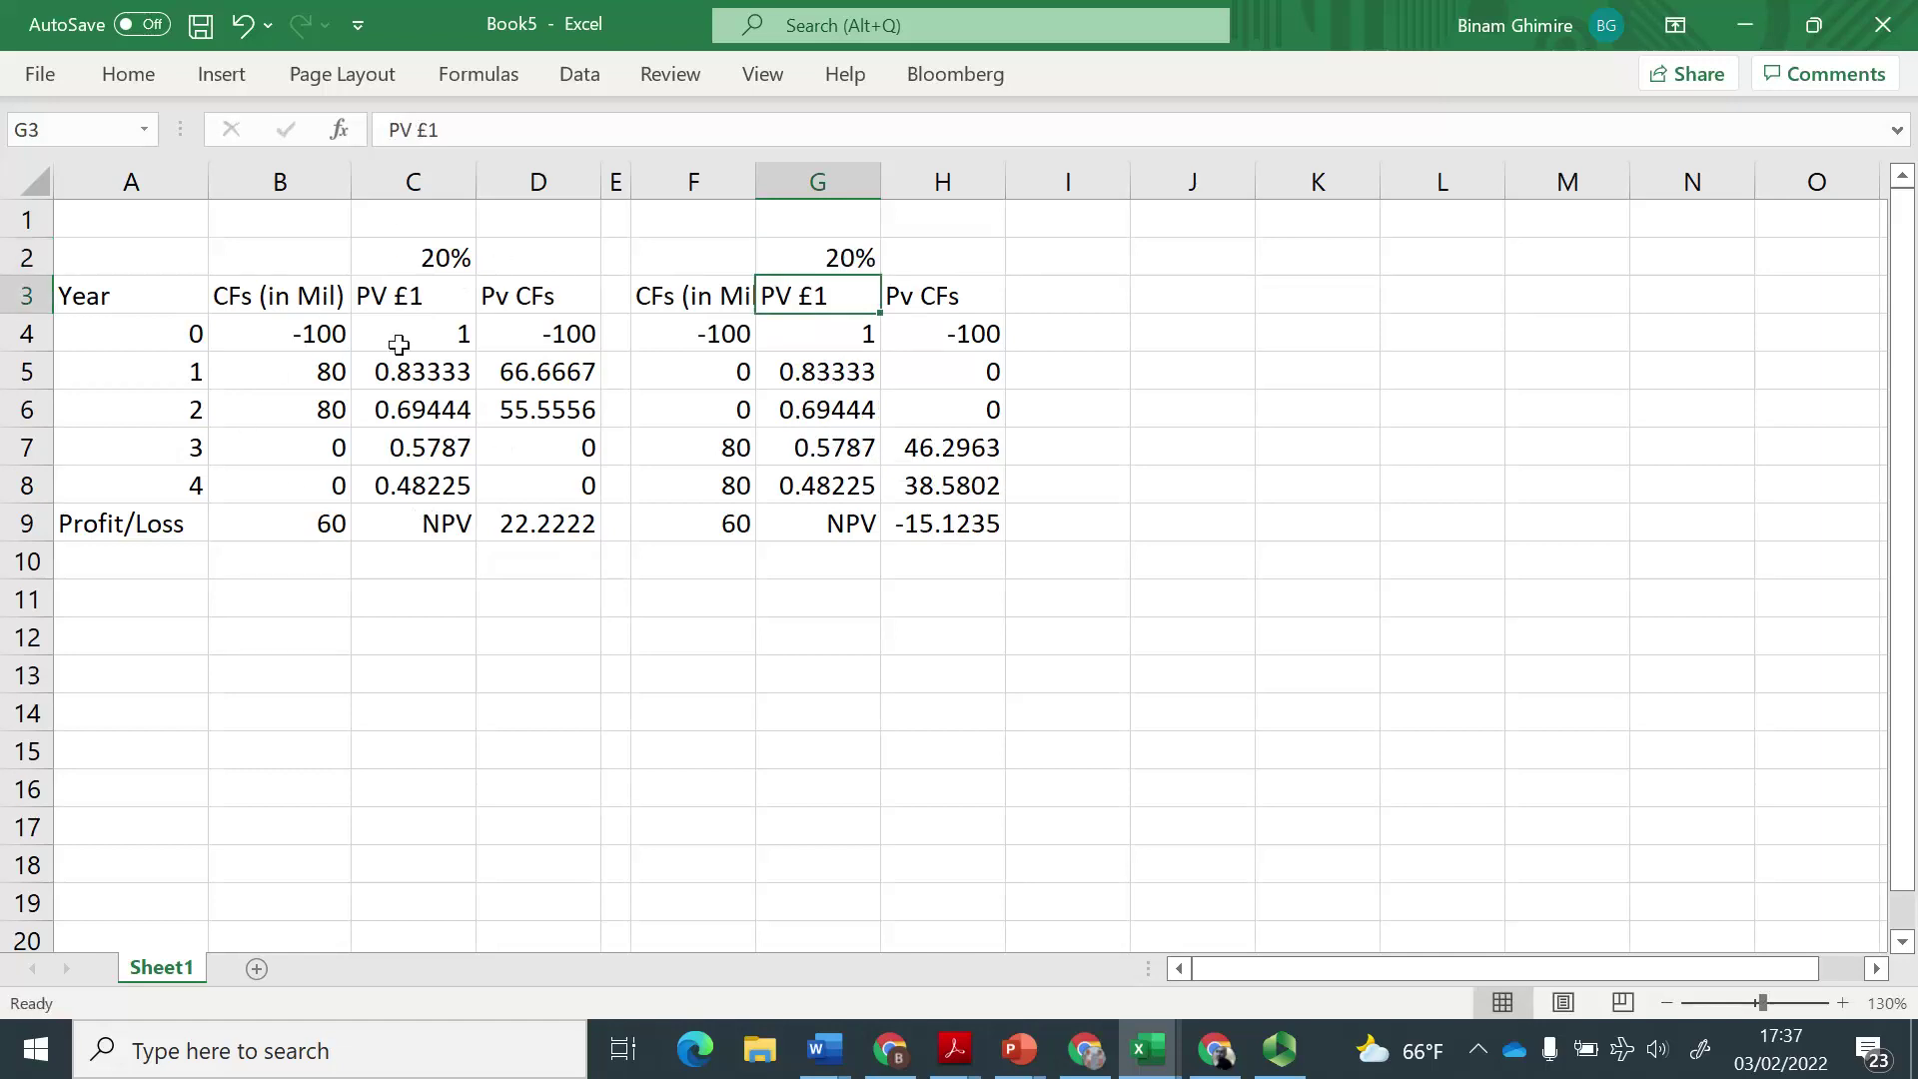
Review the projects' year 1–4 cash flows and widen column F to fit its heading.
left_click_drag(331, 364, 321, 485)
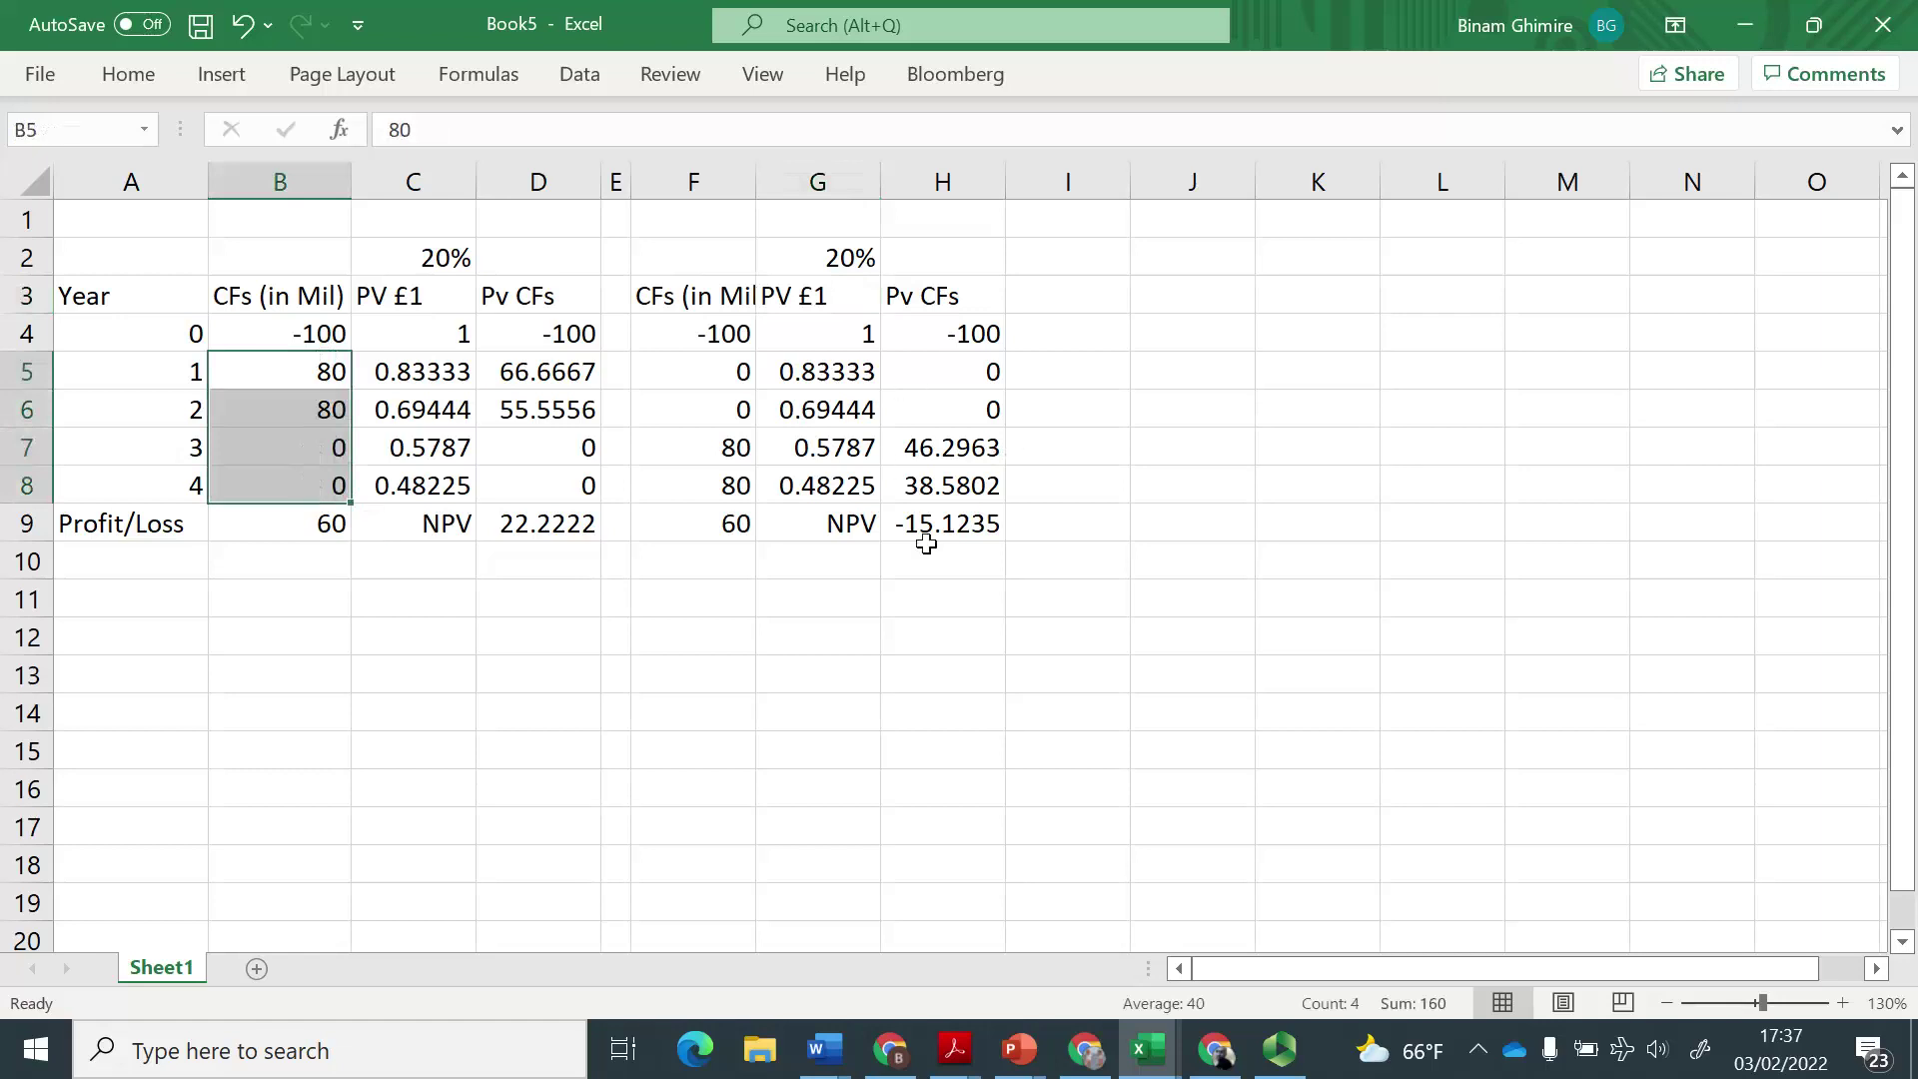
left_click(734, 378)
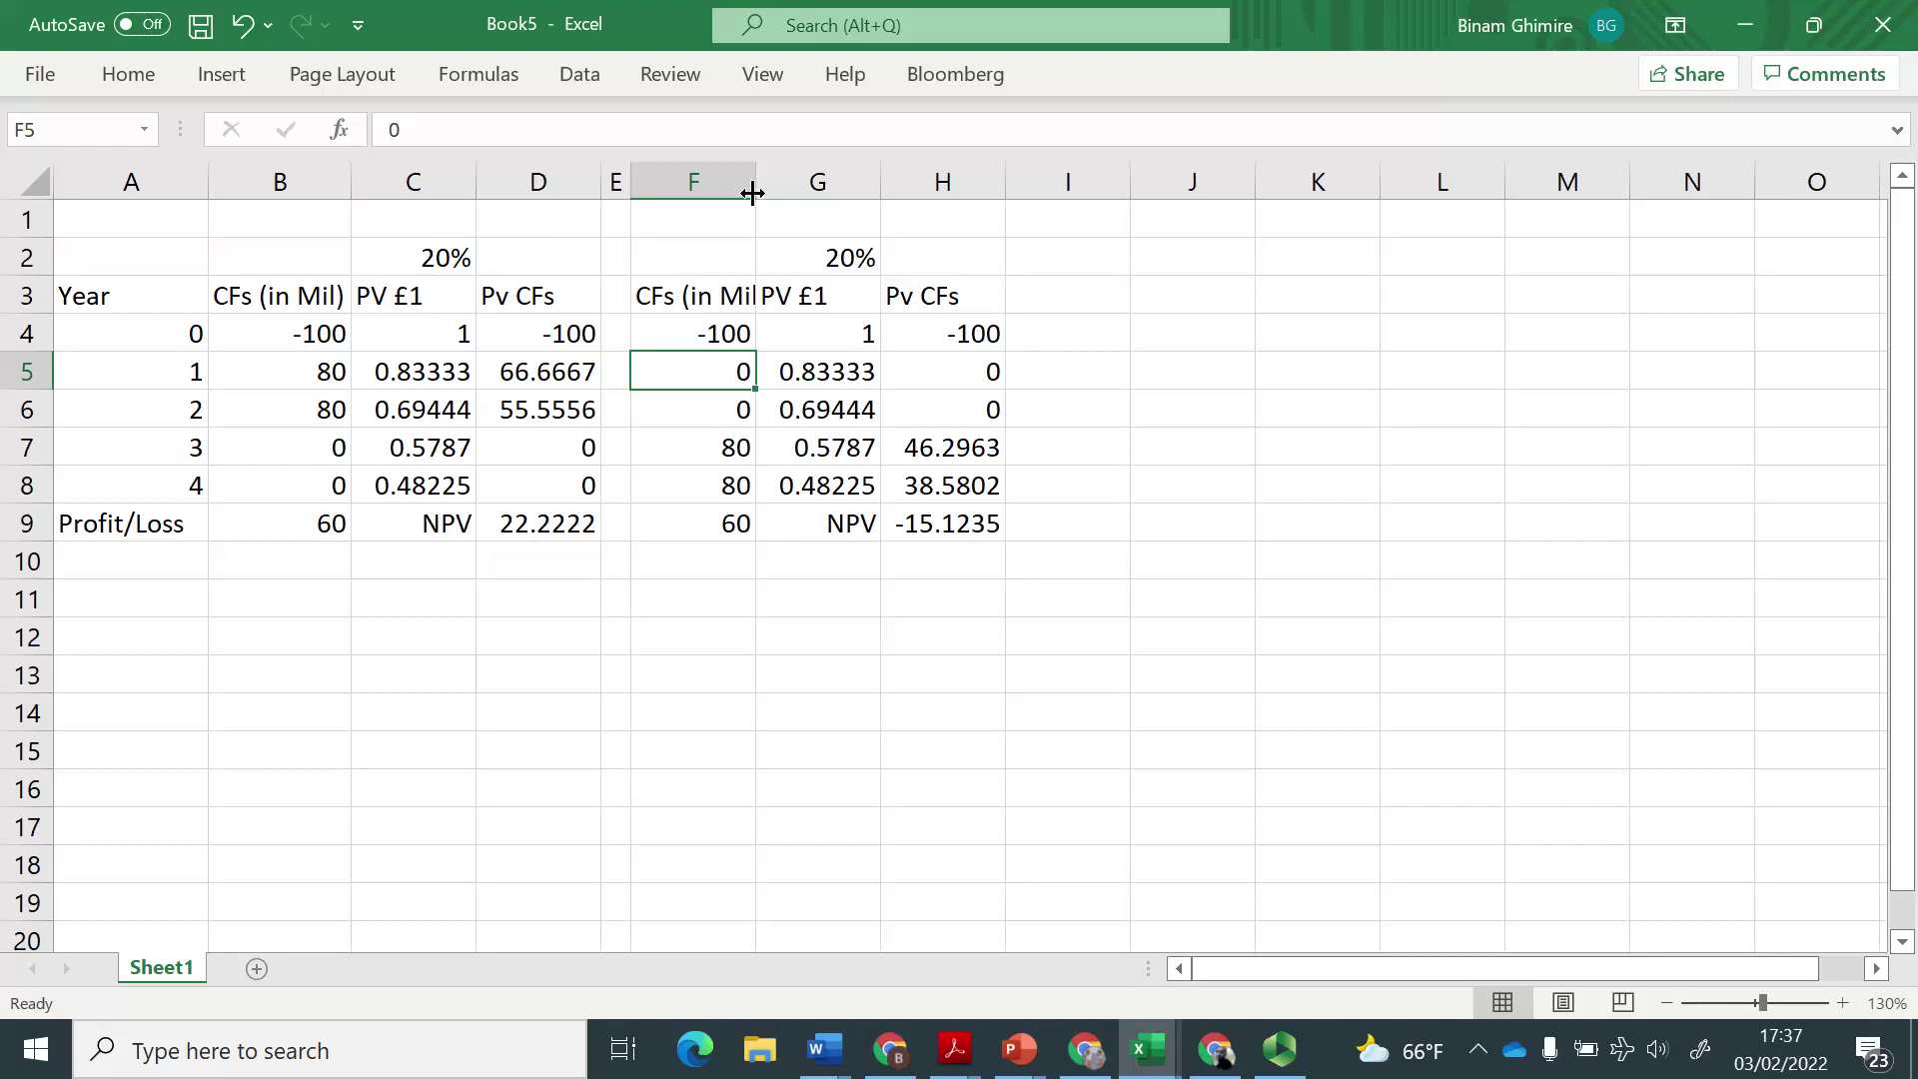
left_click_drag(755, 192, 780, 194)
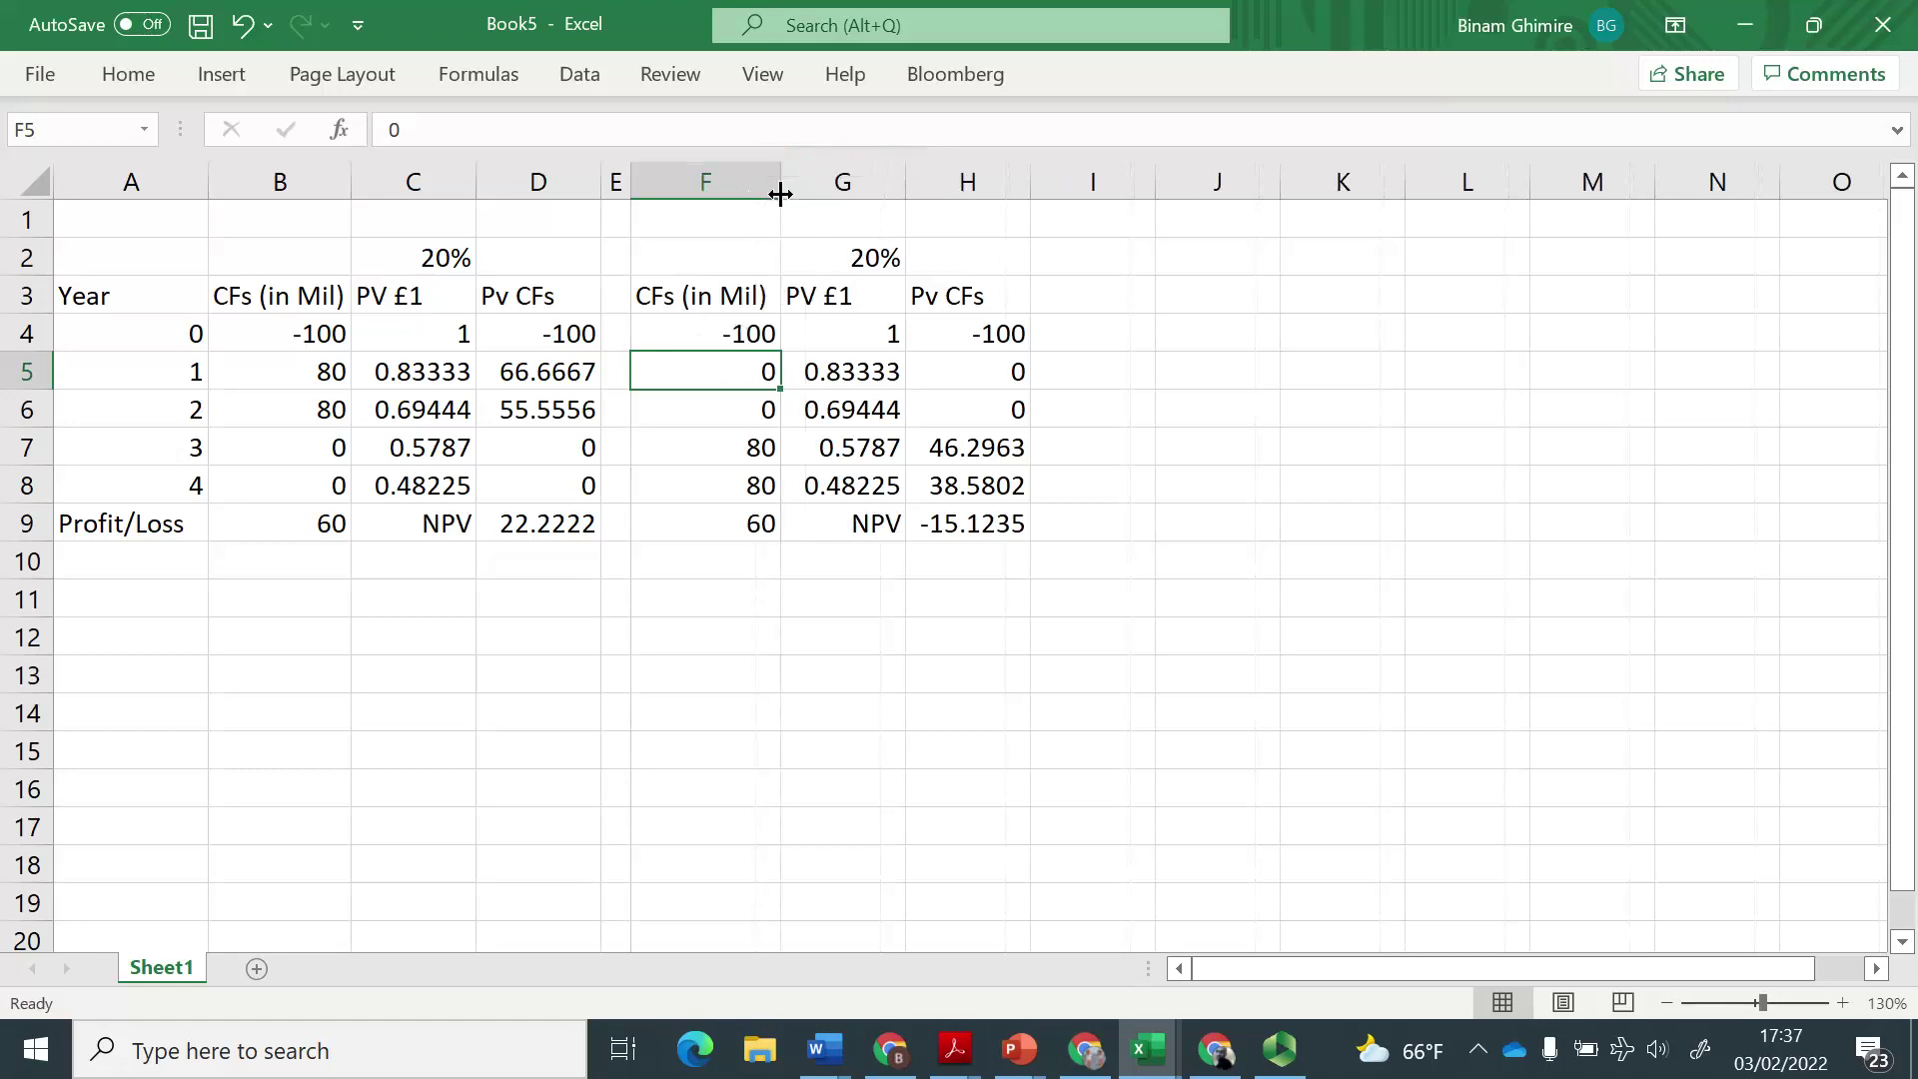
left_click(718, 252)
Copy the second project's table F2:H9 into J2:L9 and narrow spacer column I.
key("shift+Right")
key("shift+Right")
key("shift+Down")
key("shift+Down")
key("shift+Down")
key("shift+Down")
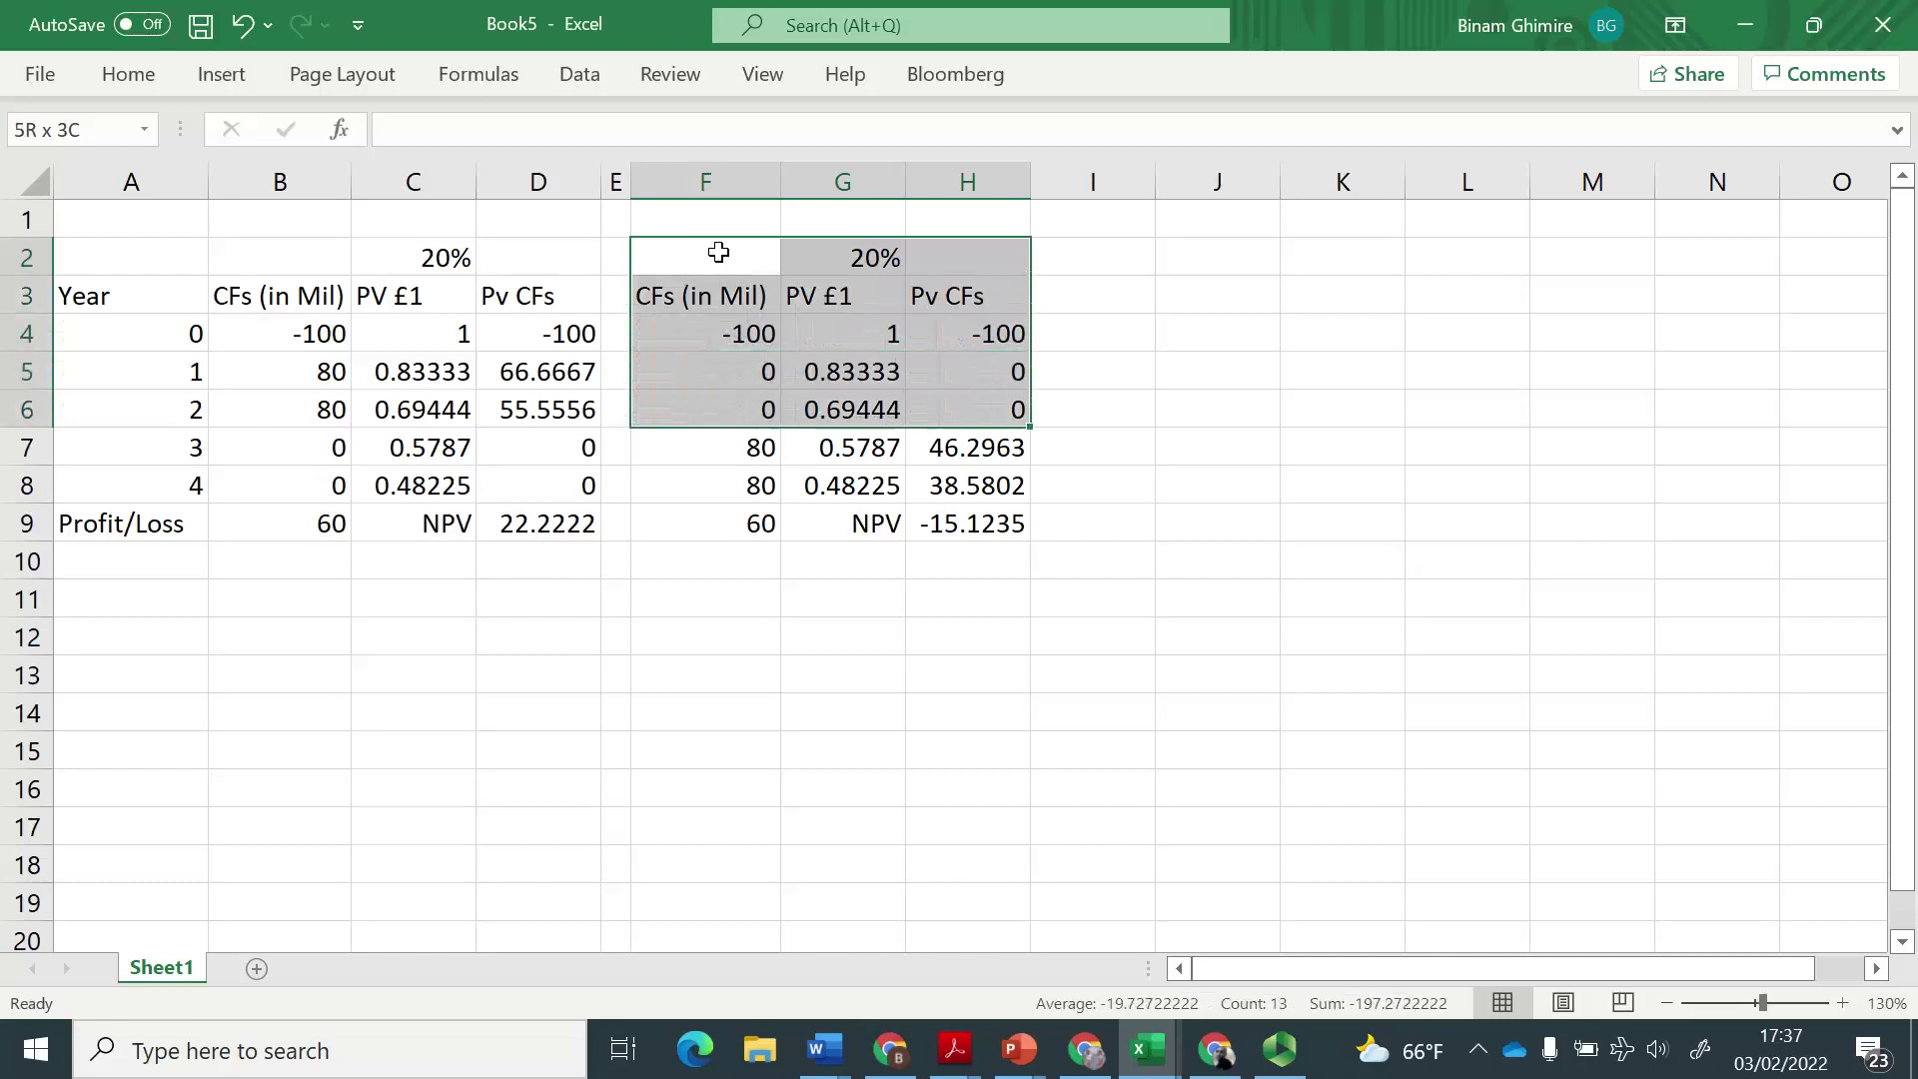
key("shift+Down")
key("shift+Down")
key("shift+Down")
key("ctrl+c")
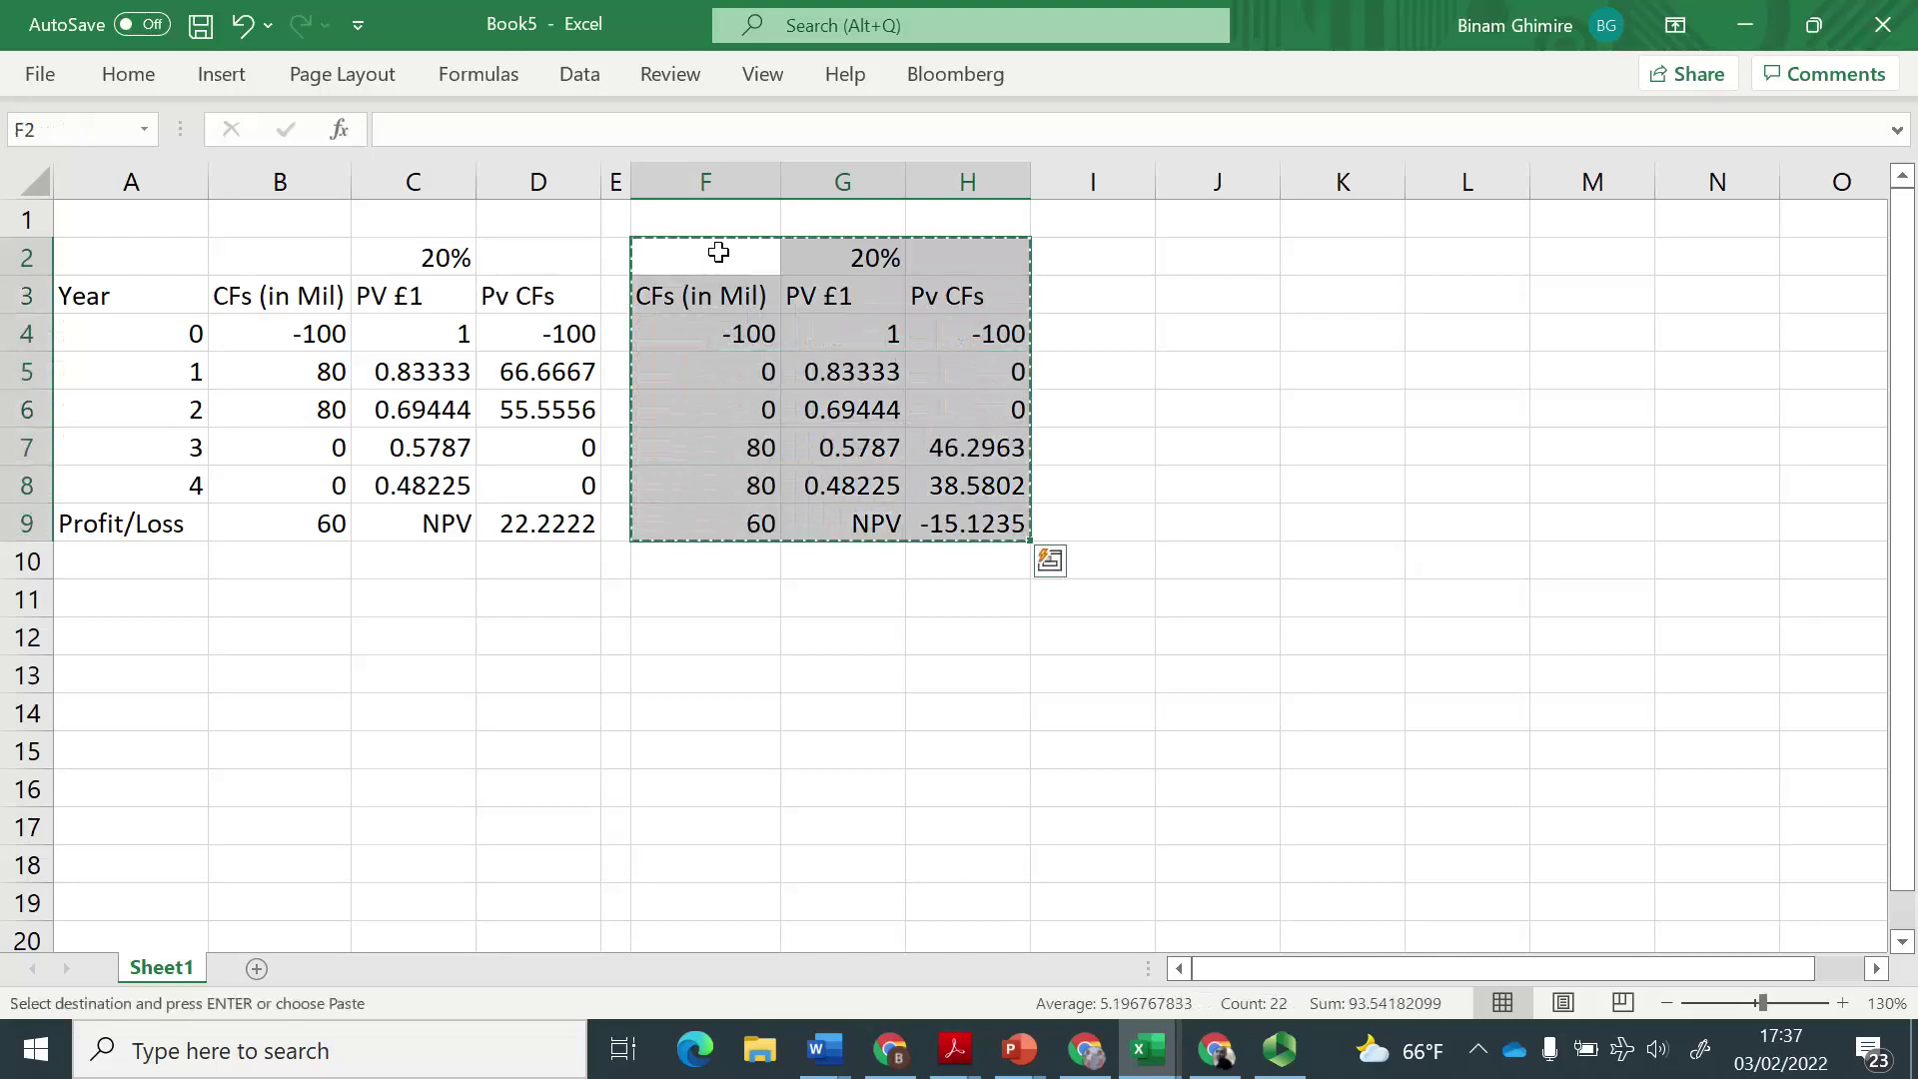
key("Right")
key("Right")
key("Right")
key("Right")
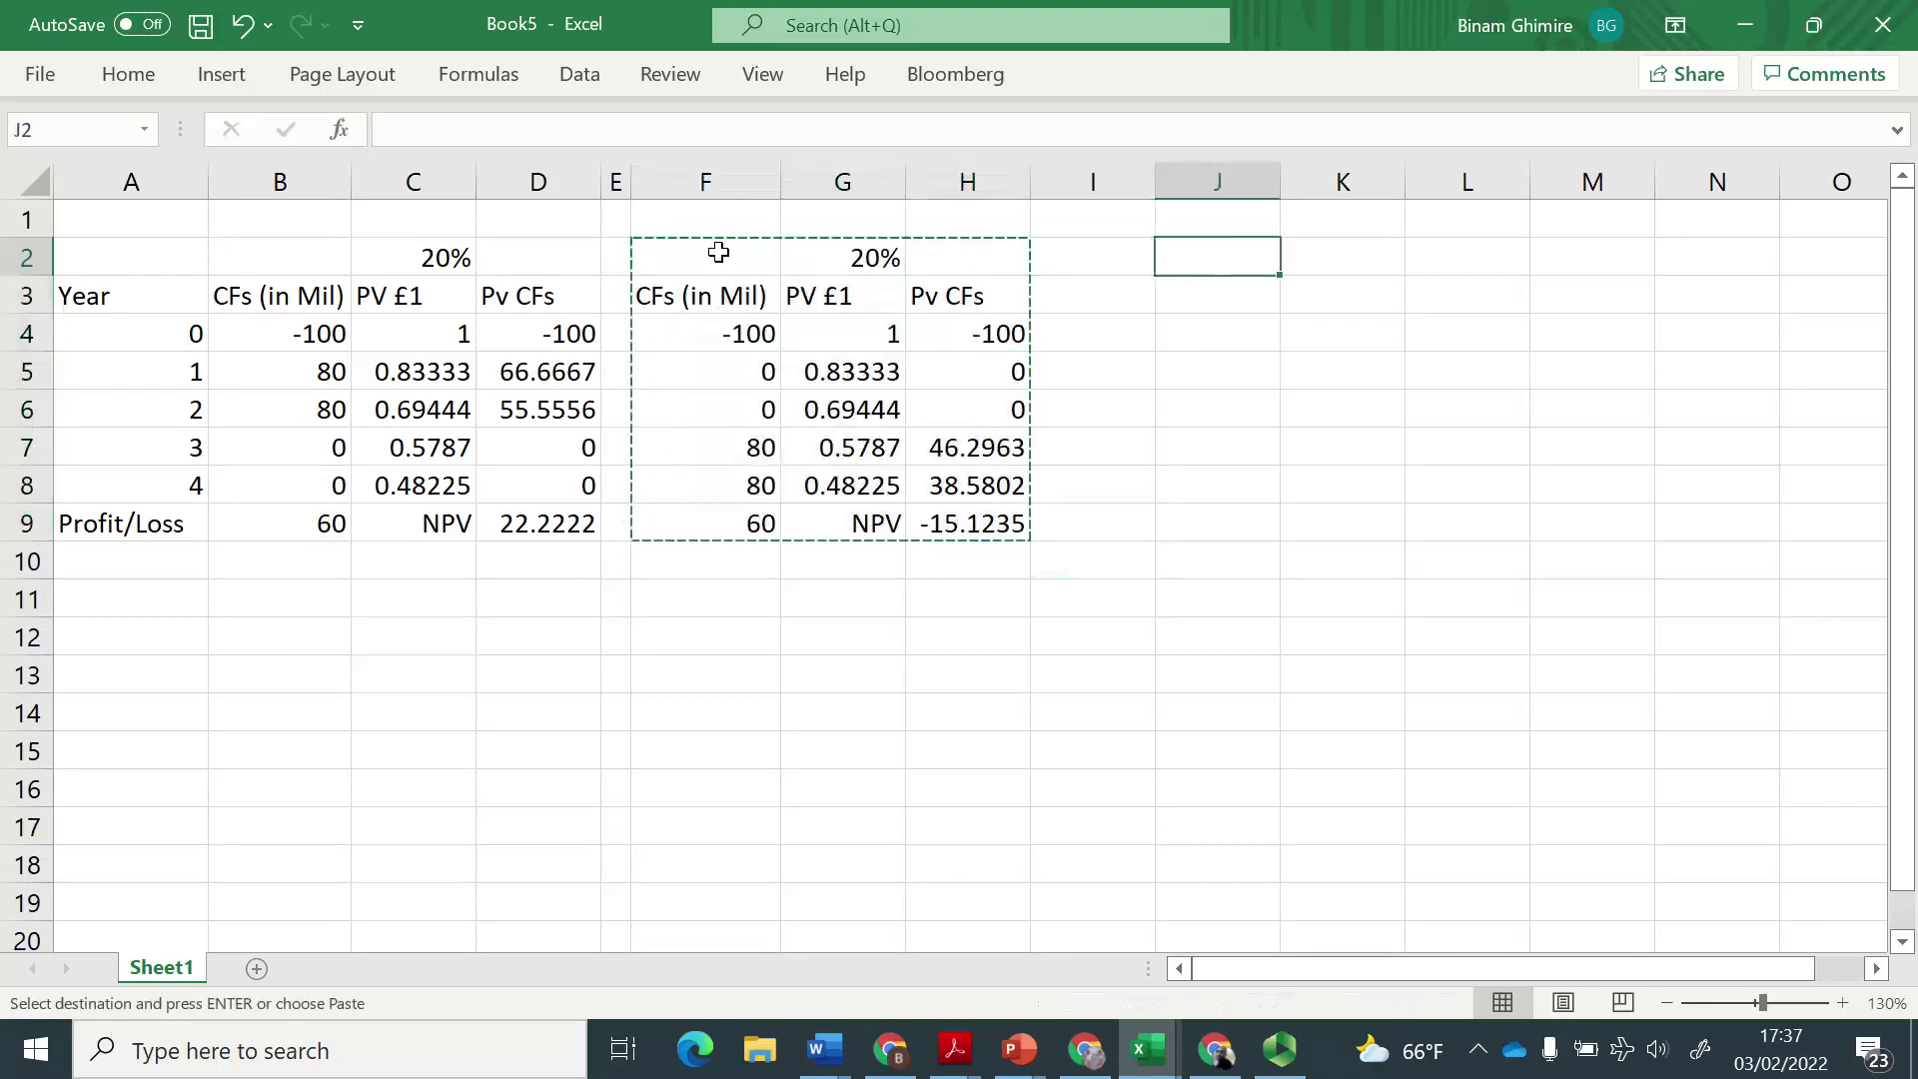
key("Return")
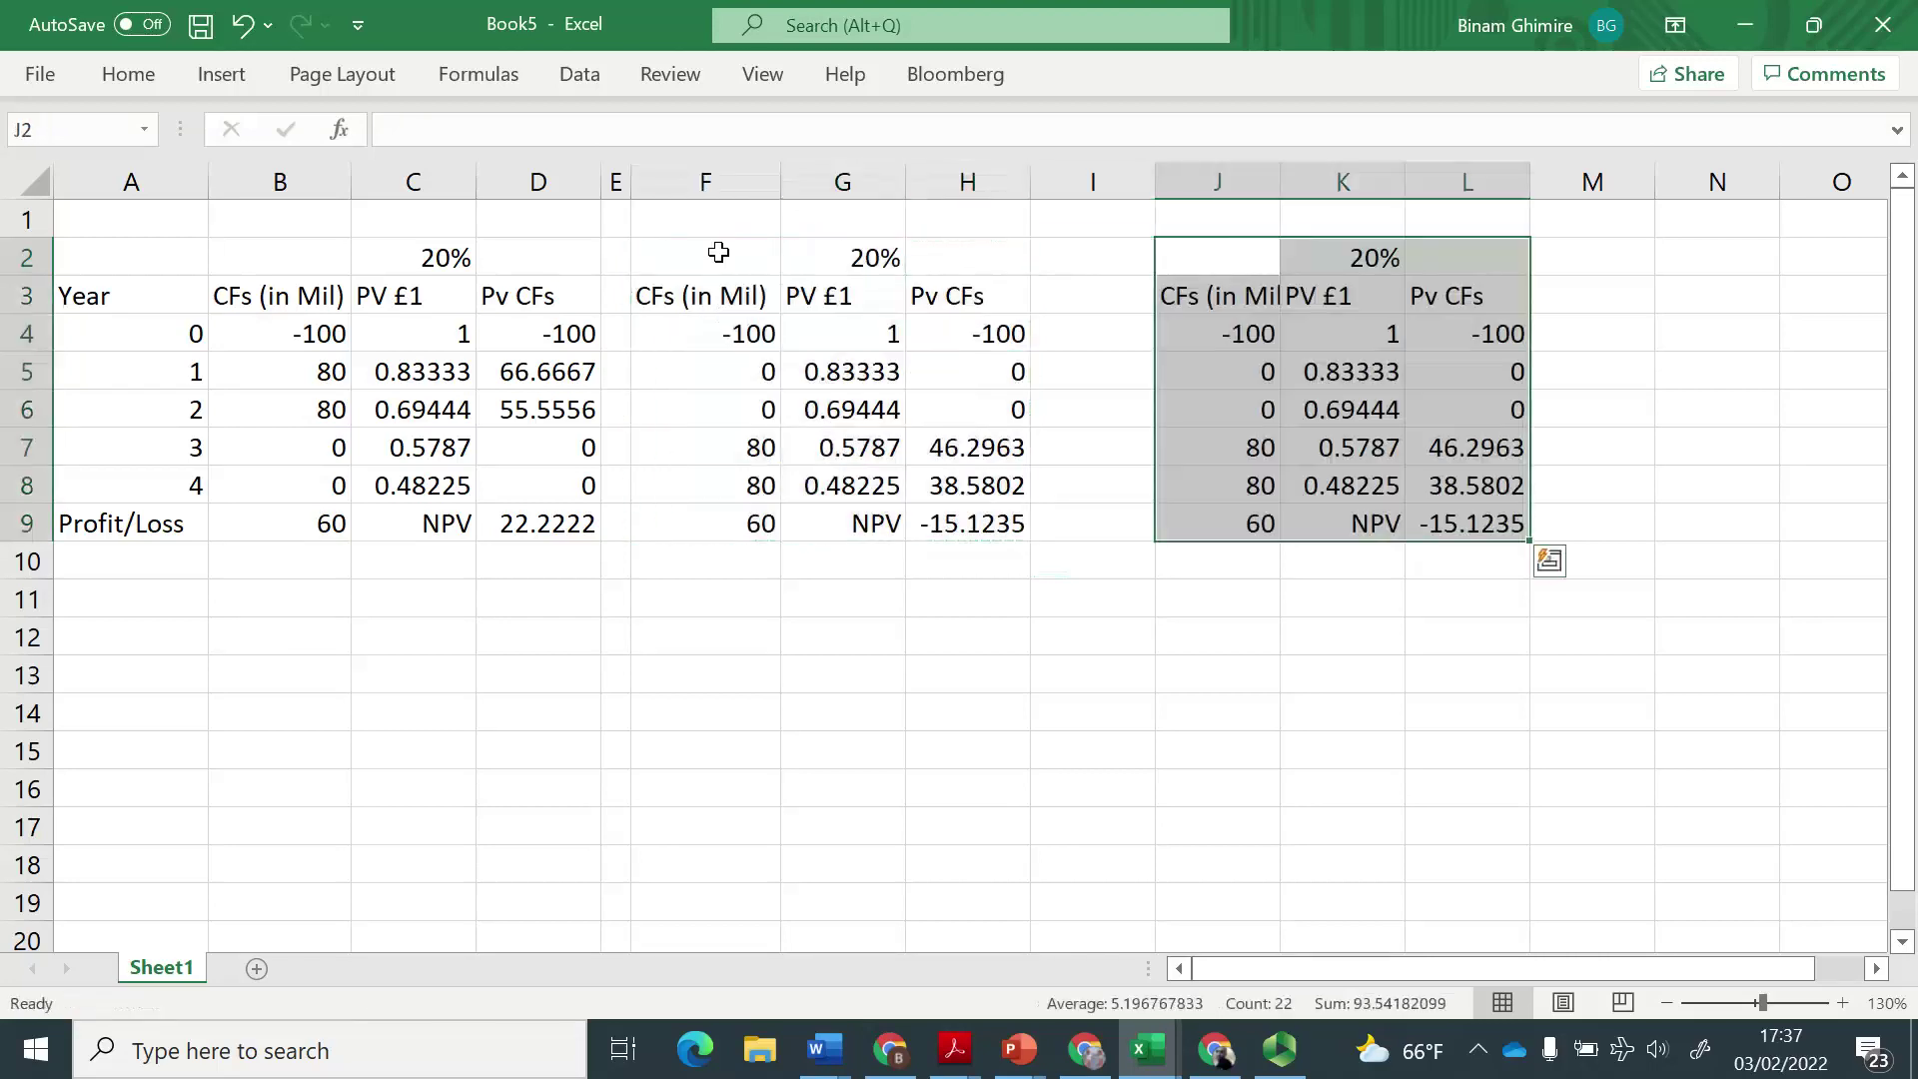
left_click(1105, 253)
left_click_drag(1152, 181, 1056, 195)
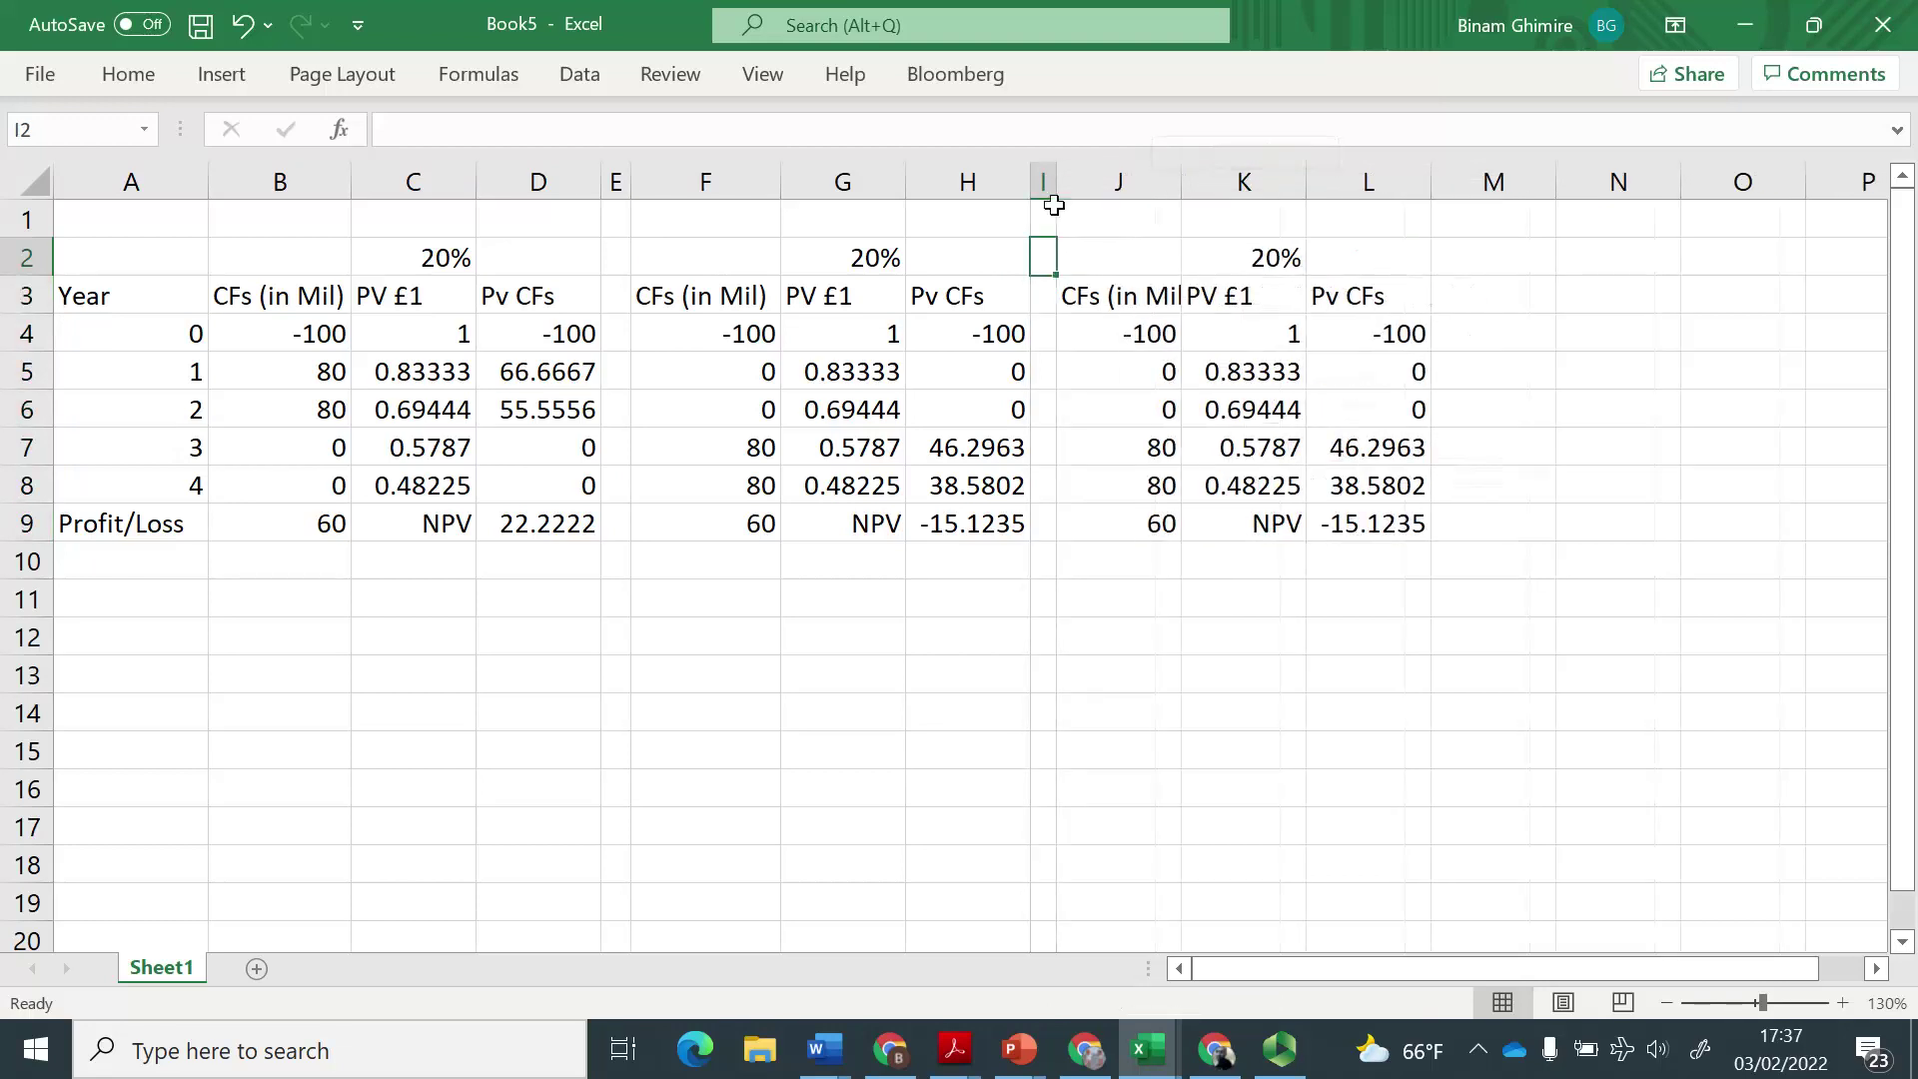
key("alt+Tab")
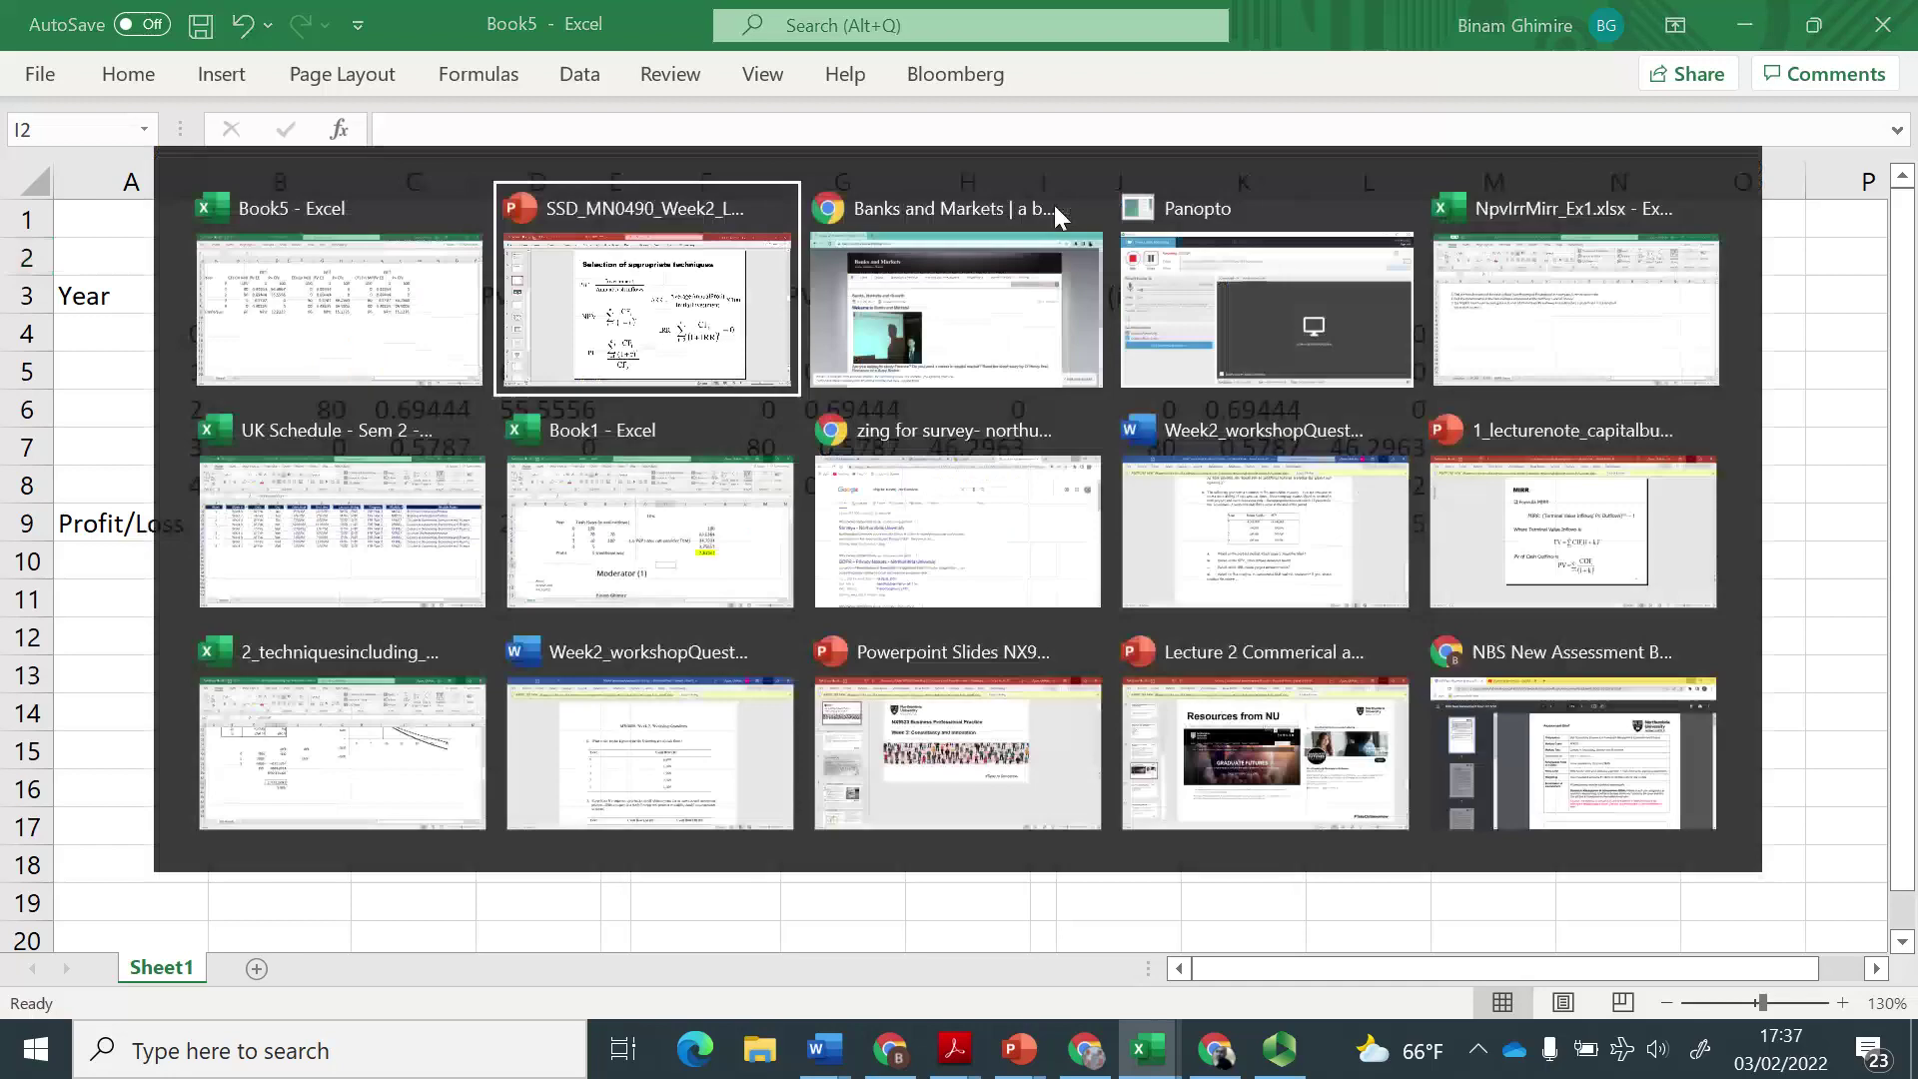
scroll(1055, 206, "up", 2)
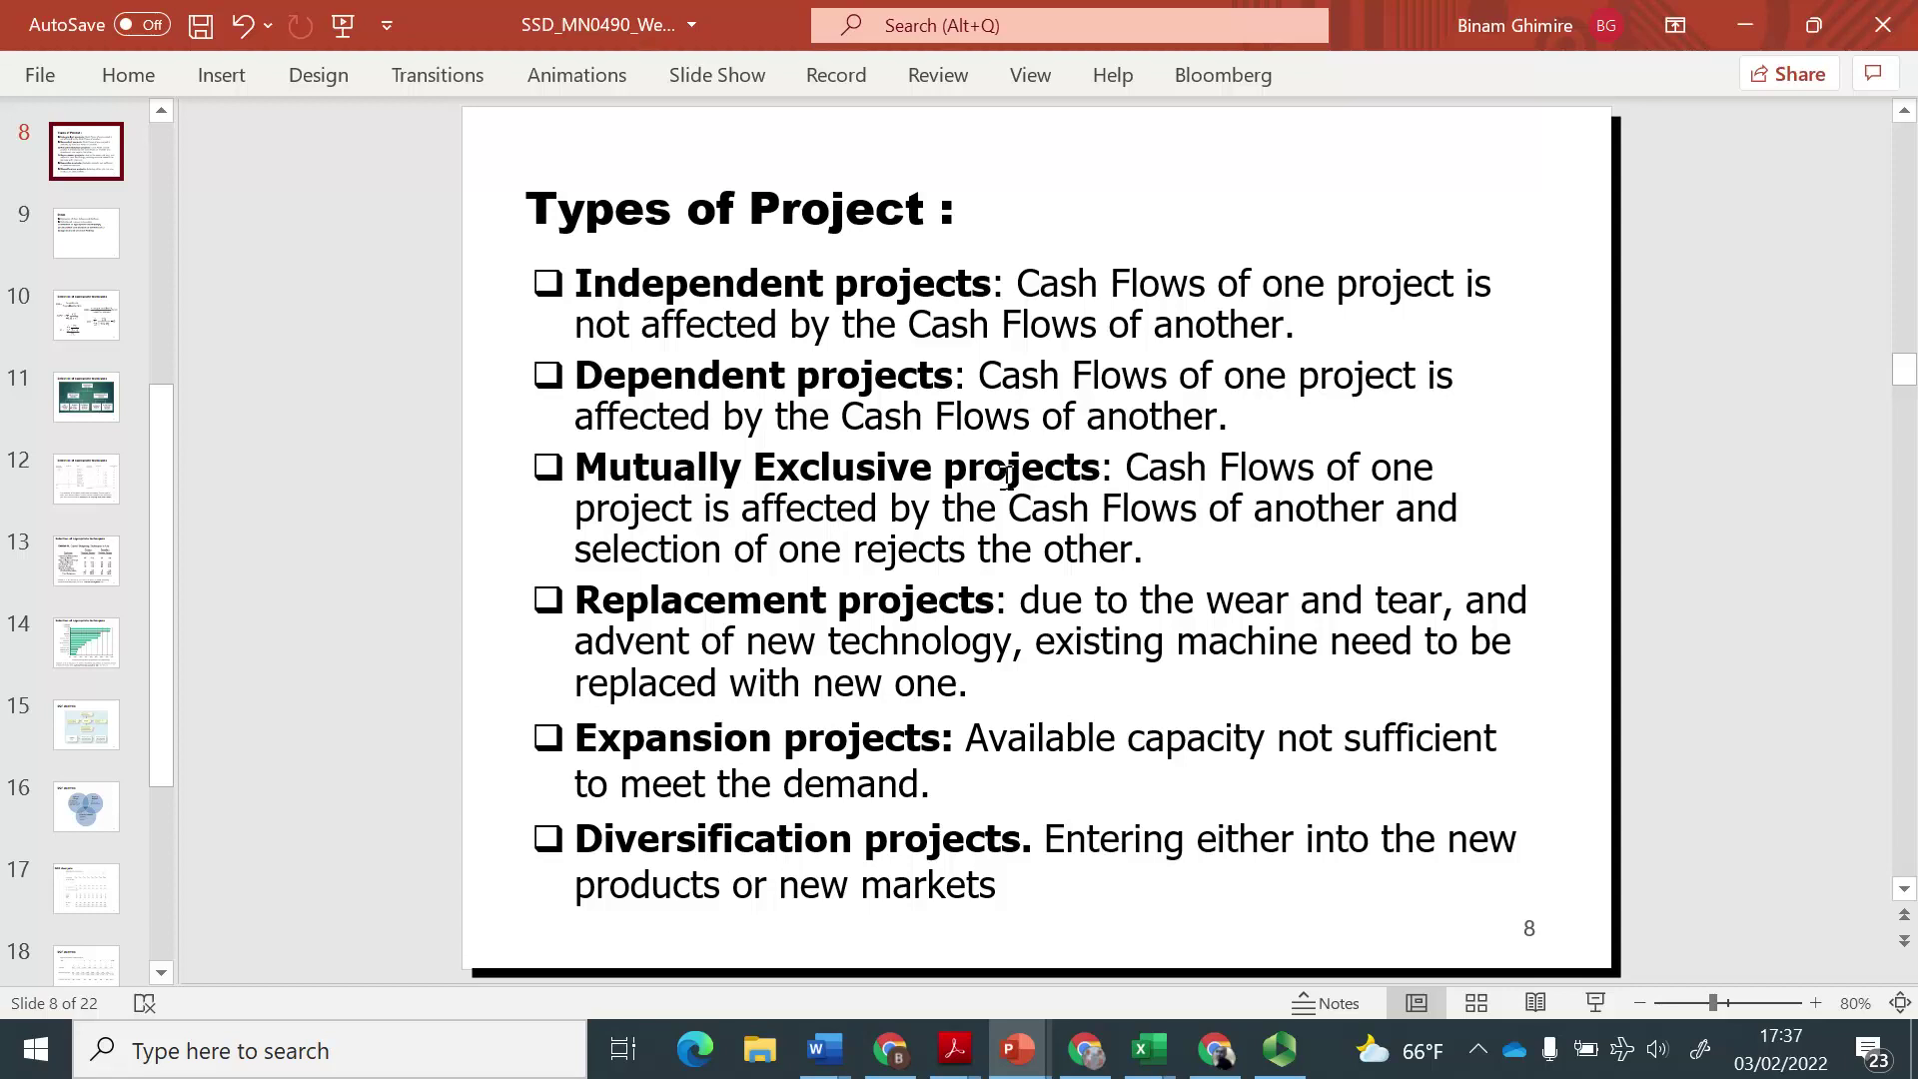
key("alt+Tab")
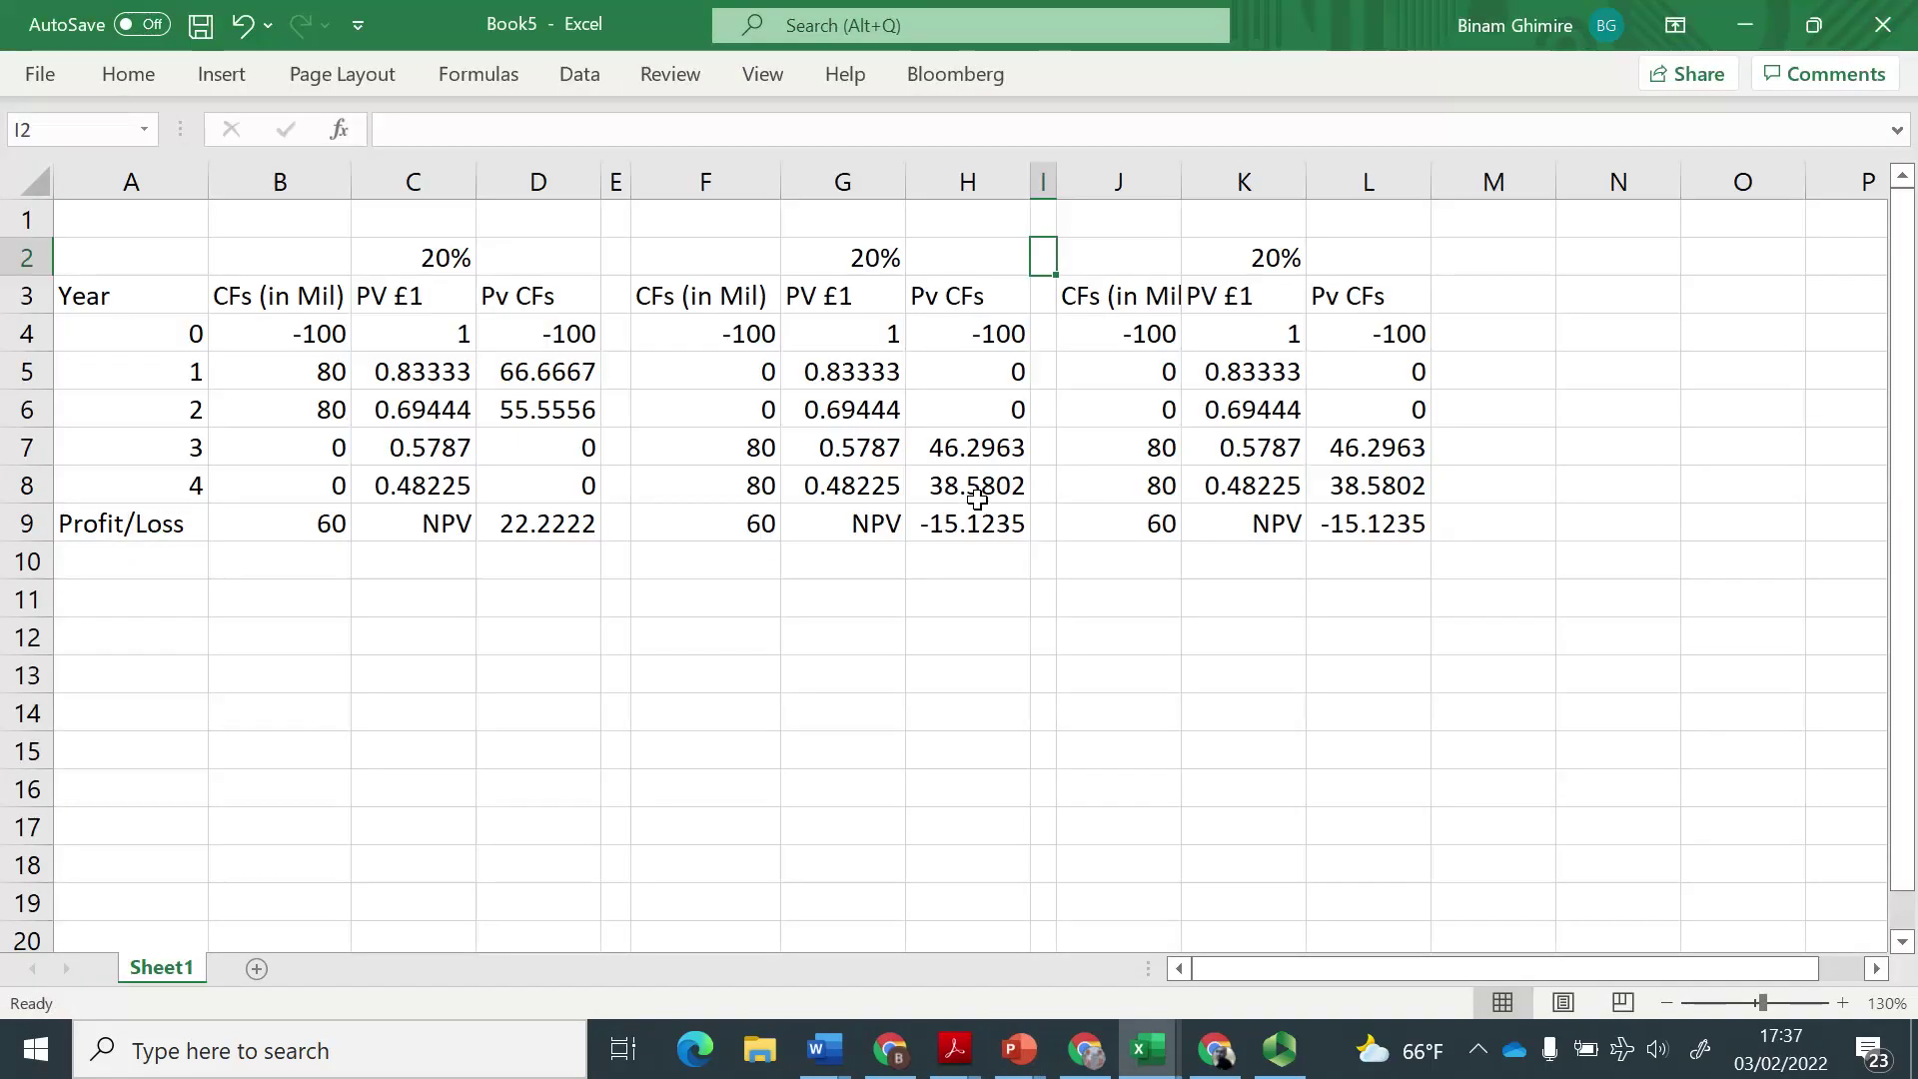
Label the three projects A, B and C in cells D2, H2 and L2.
key("Left")
key("Left")
key("Left")
key("Left")
key("Left")
key("Left")
key("Right")
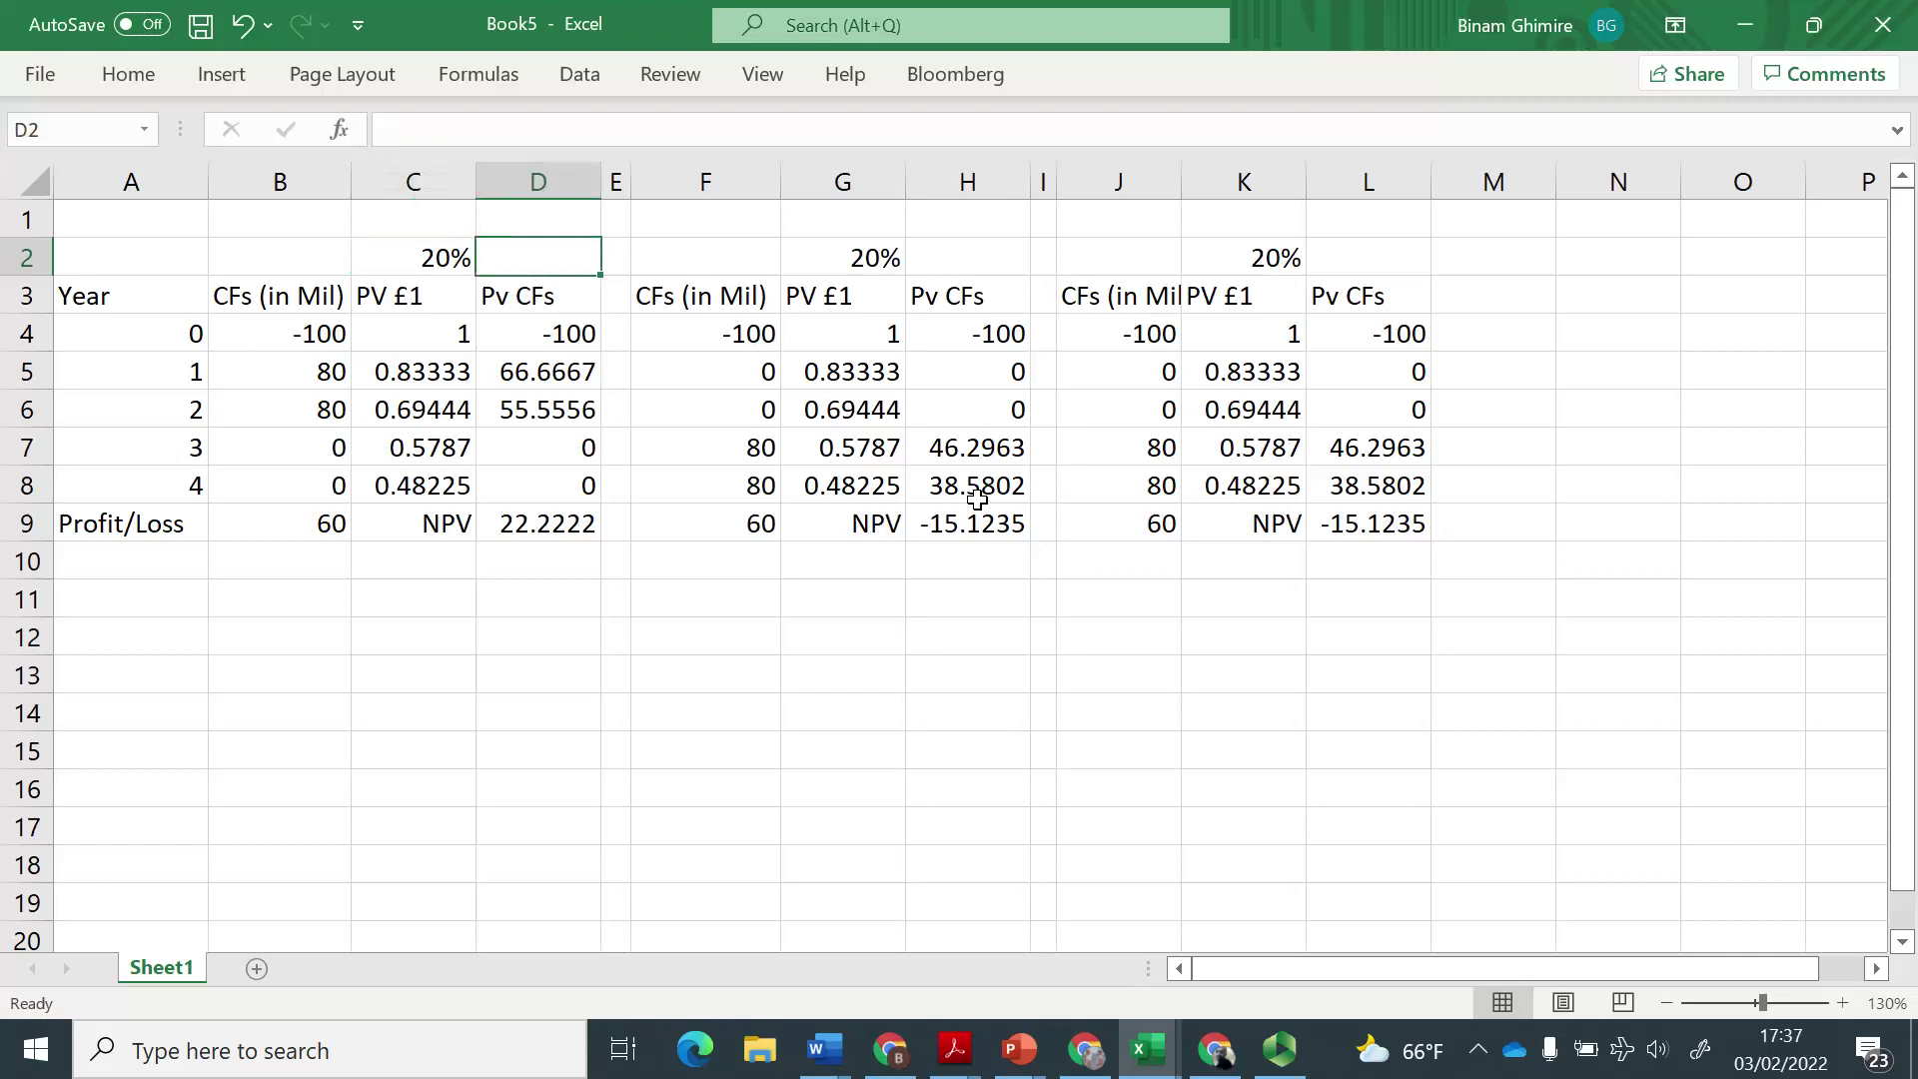
key("Left")
key("Left")
key("Right")
key("Right")
type("A")
key("Right")
key("Right")
key("Right")
key("Right")
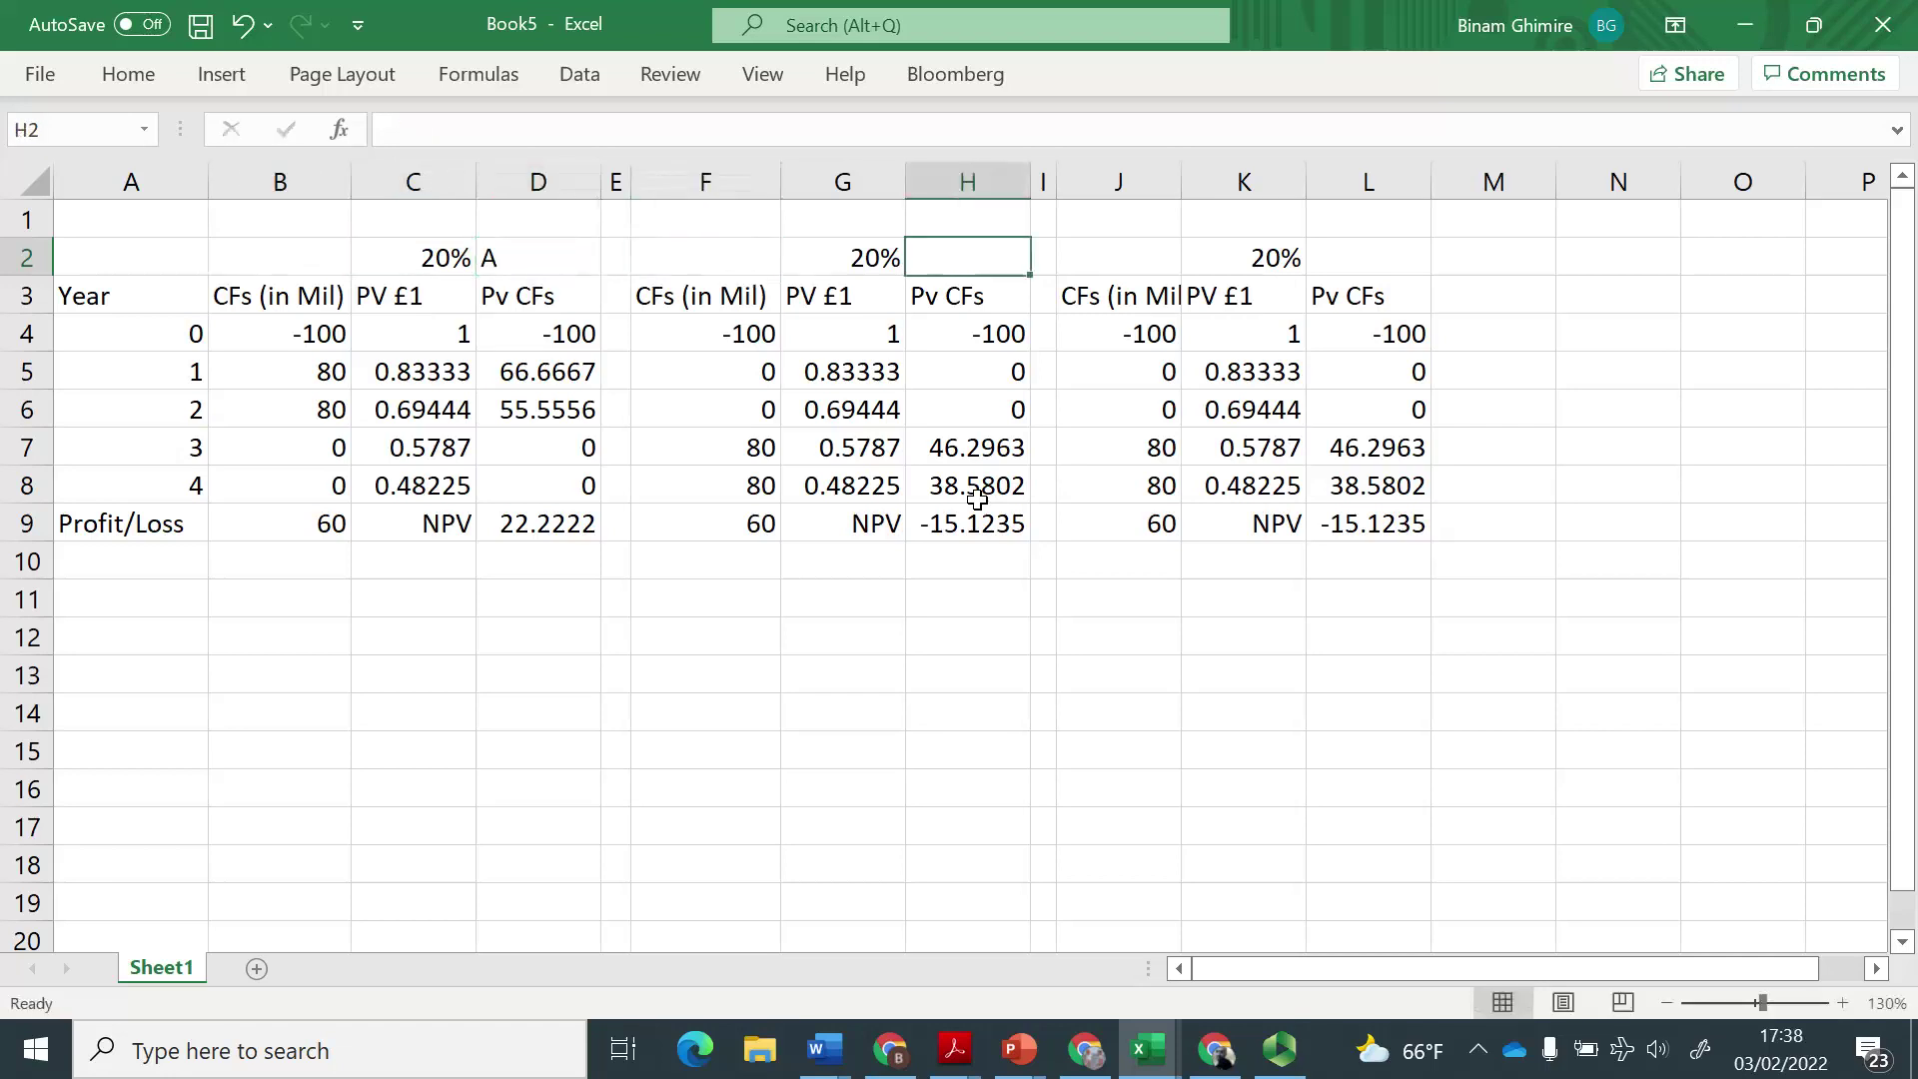
type("B")
key("Right")
key("Right")
key("Right")
key("Right")
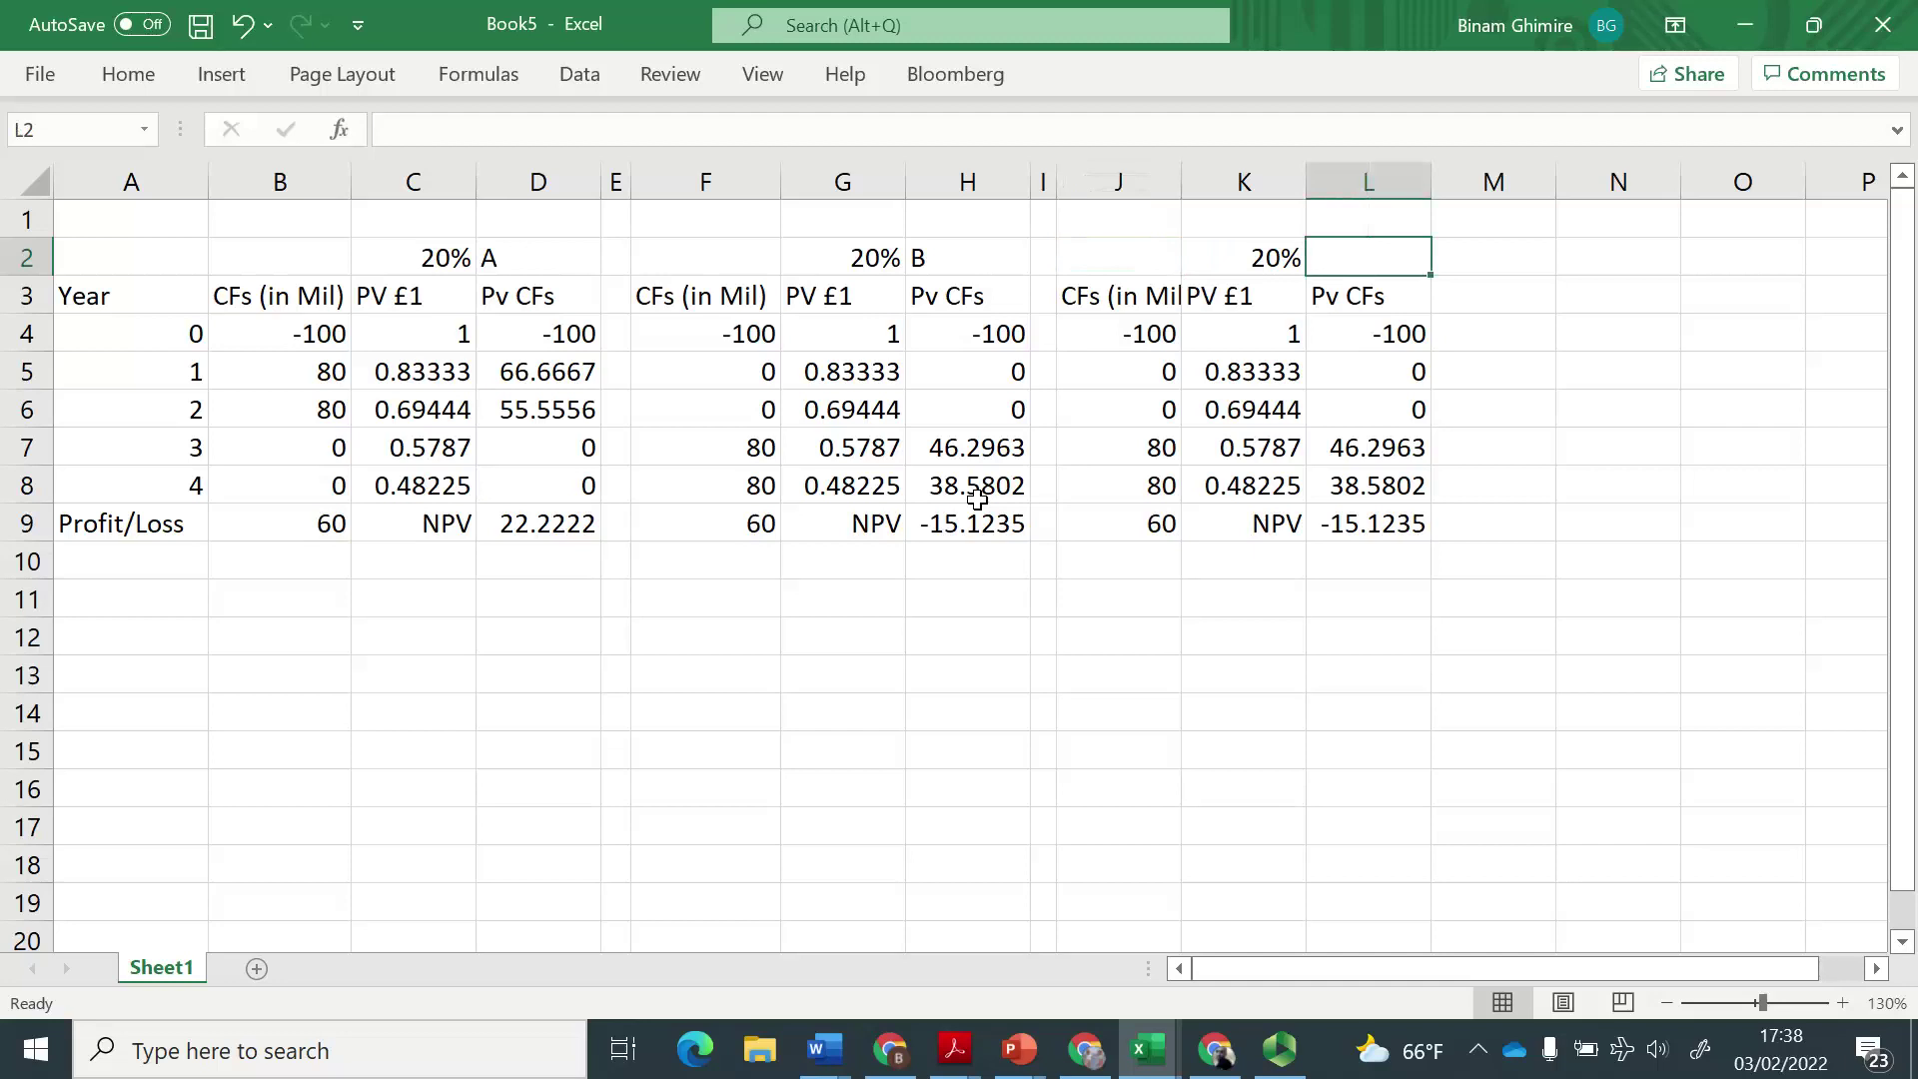
type("C")
Enter project C's cash flows: -50 initial, then 50 and 60, with 0 for years 3–4.
key("Down")
key("Down")
key("Left")
key("Left")
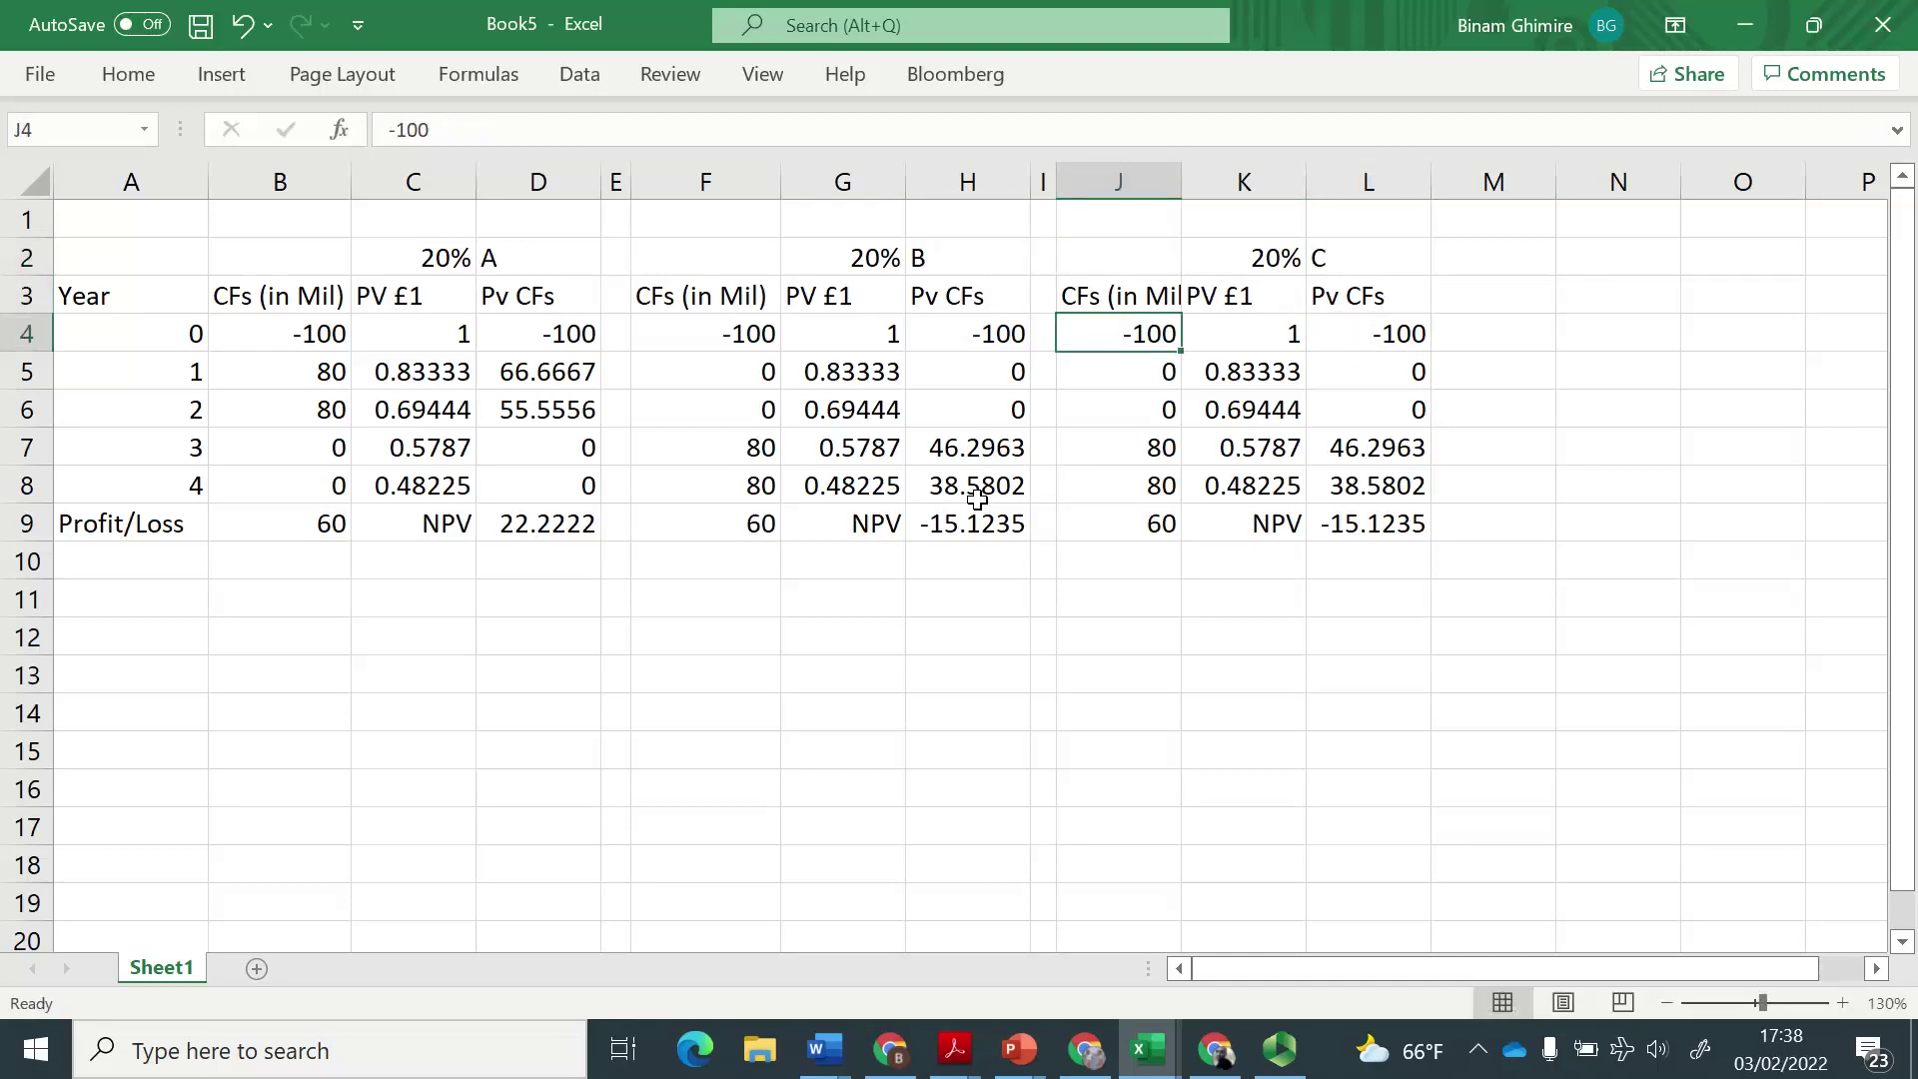
key("Down")
key("Down")
key("Down")
type("0")
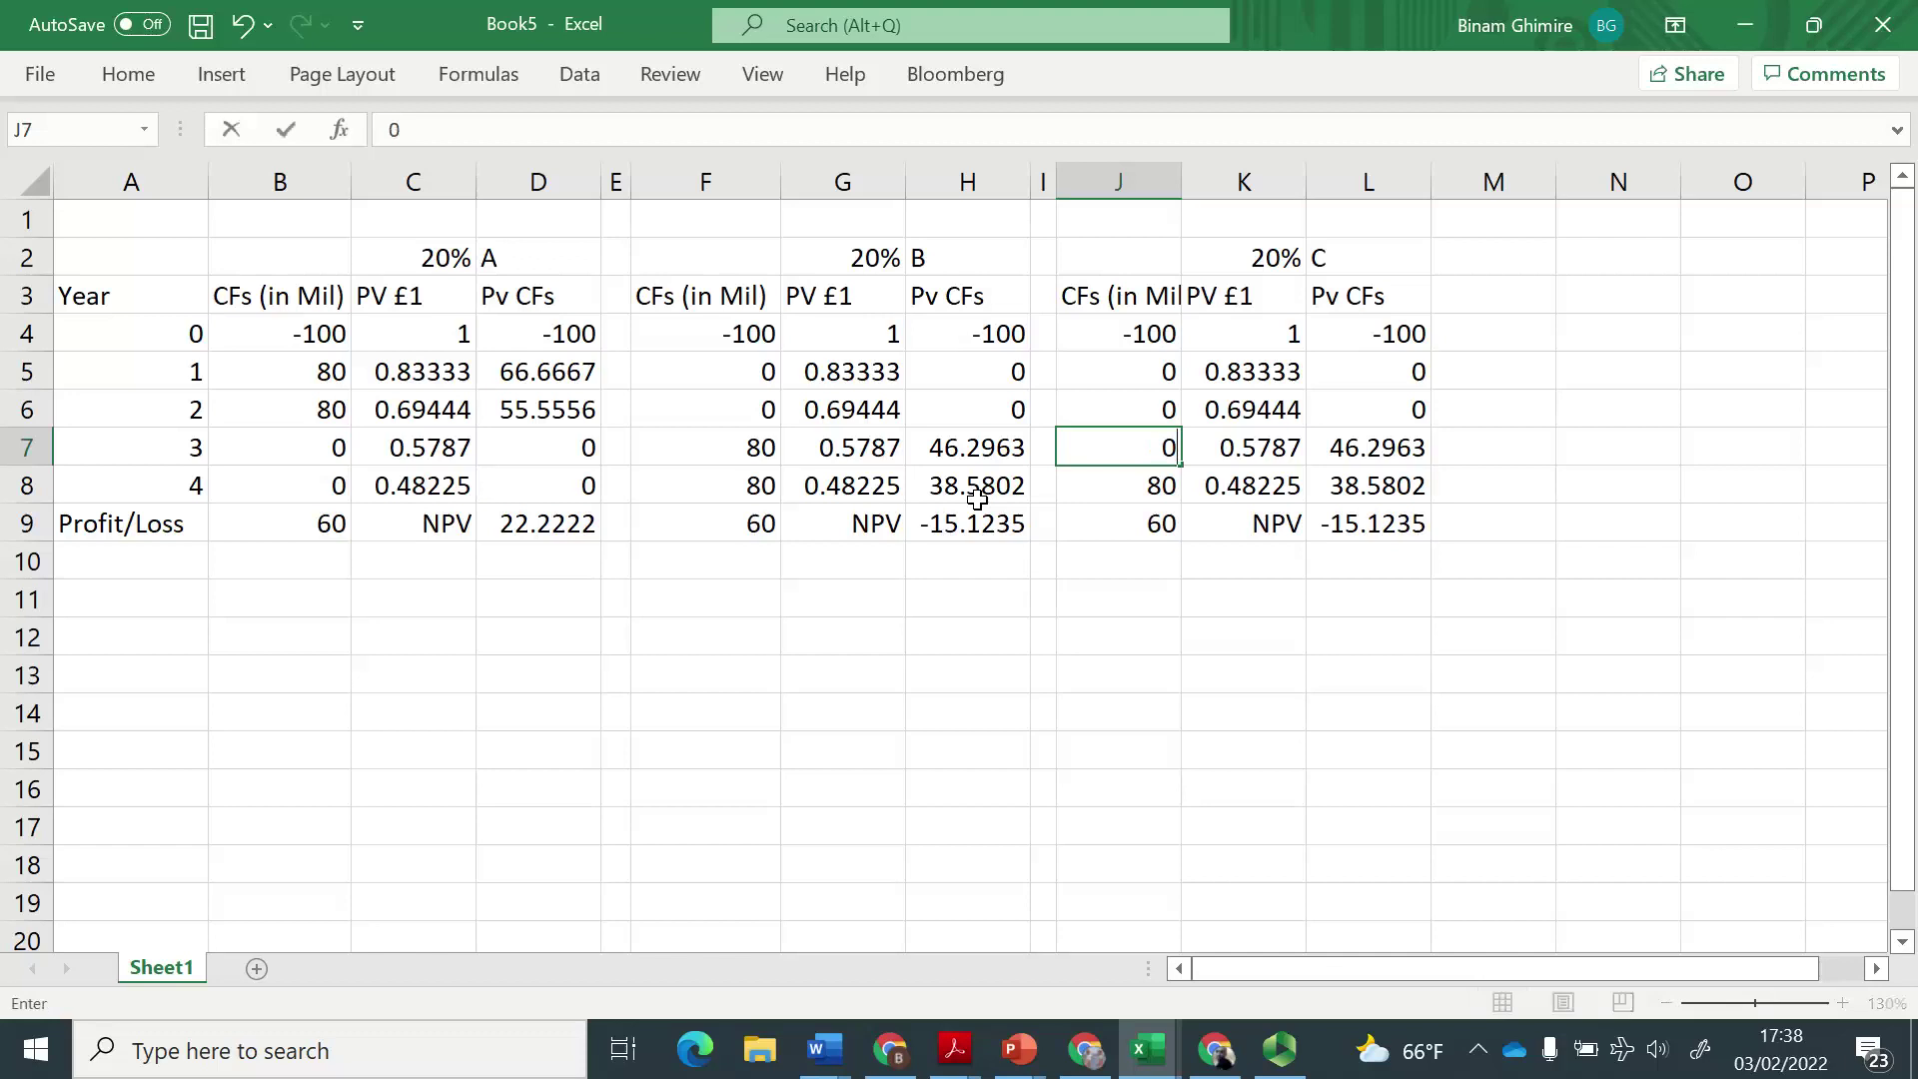
key("Return")
type("0")
key("Return")
key("Up")
key("Up")
key("Up")
key("Up")
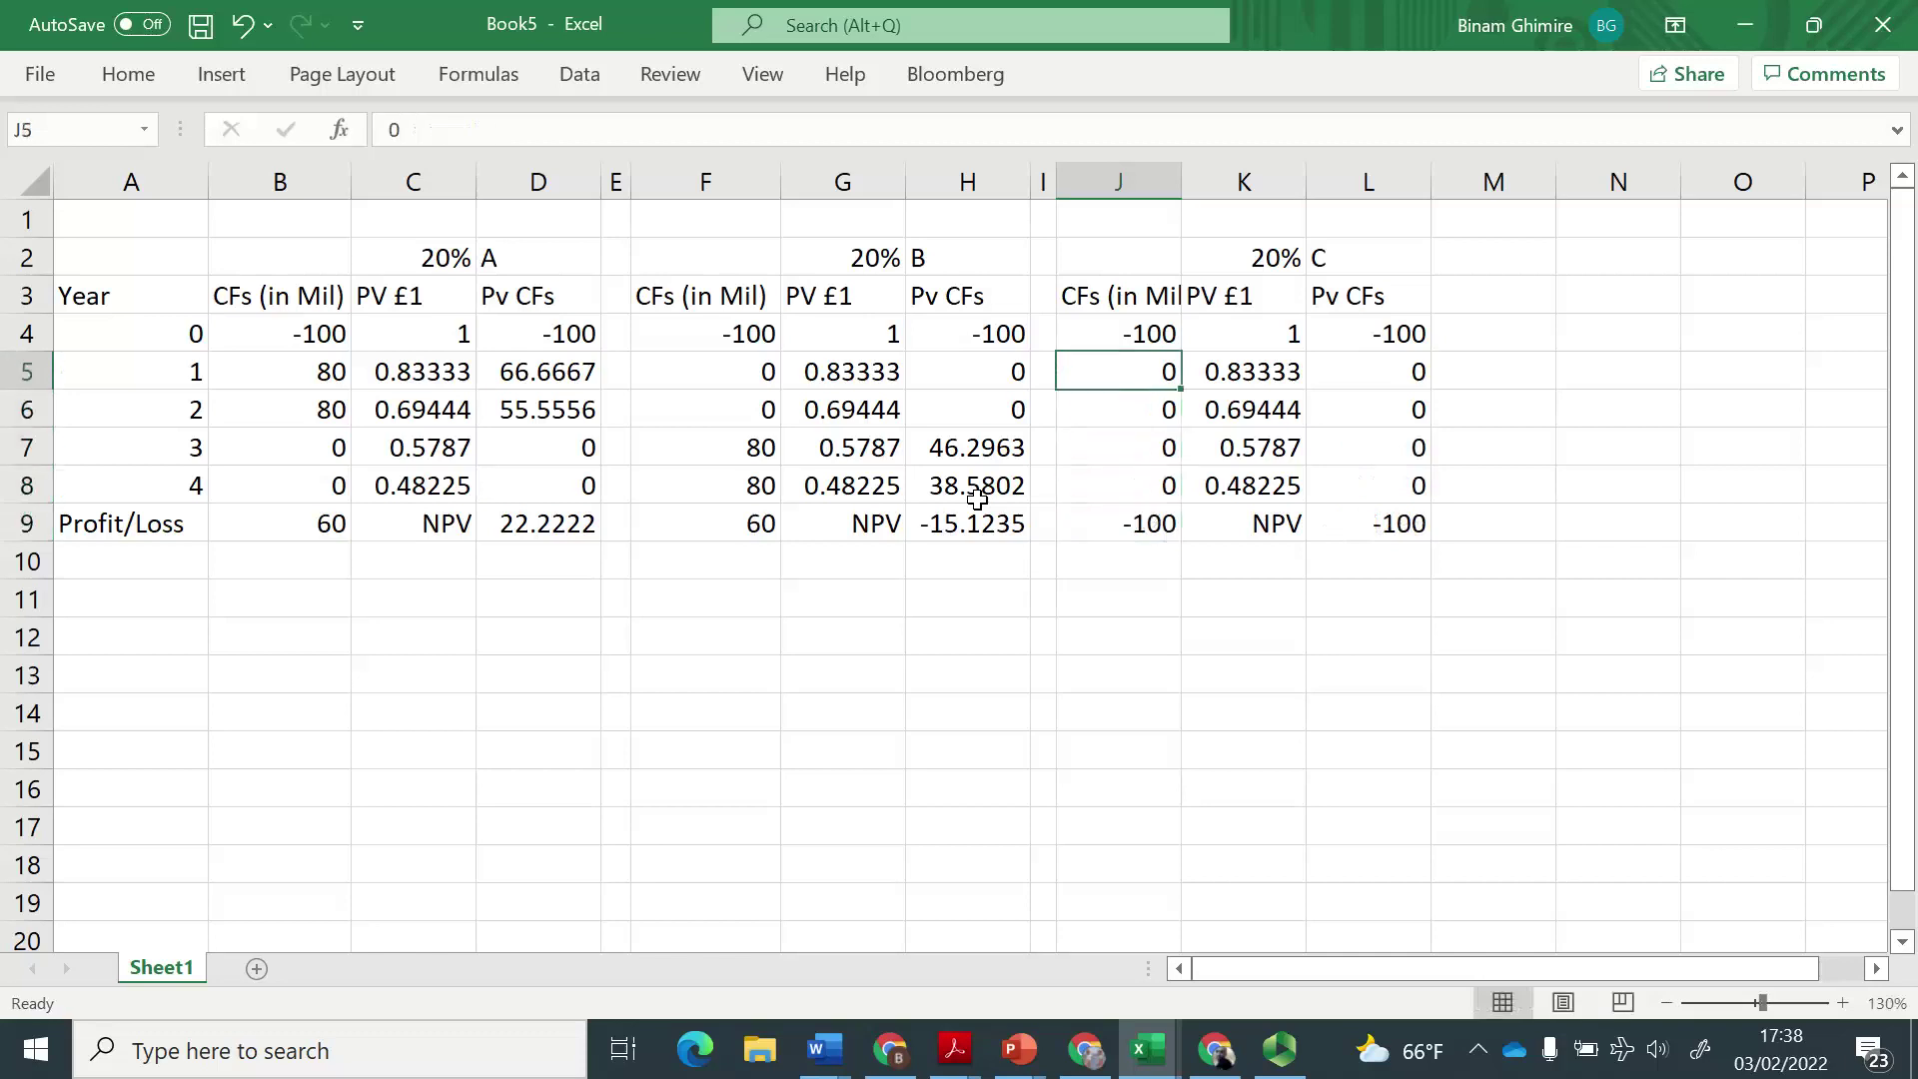
key("Up")
type("-")
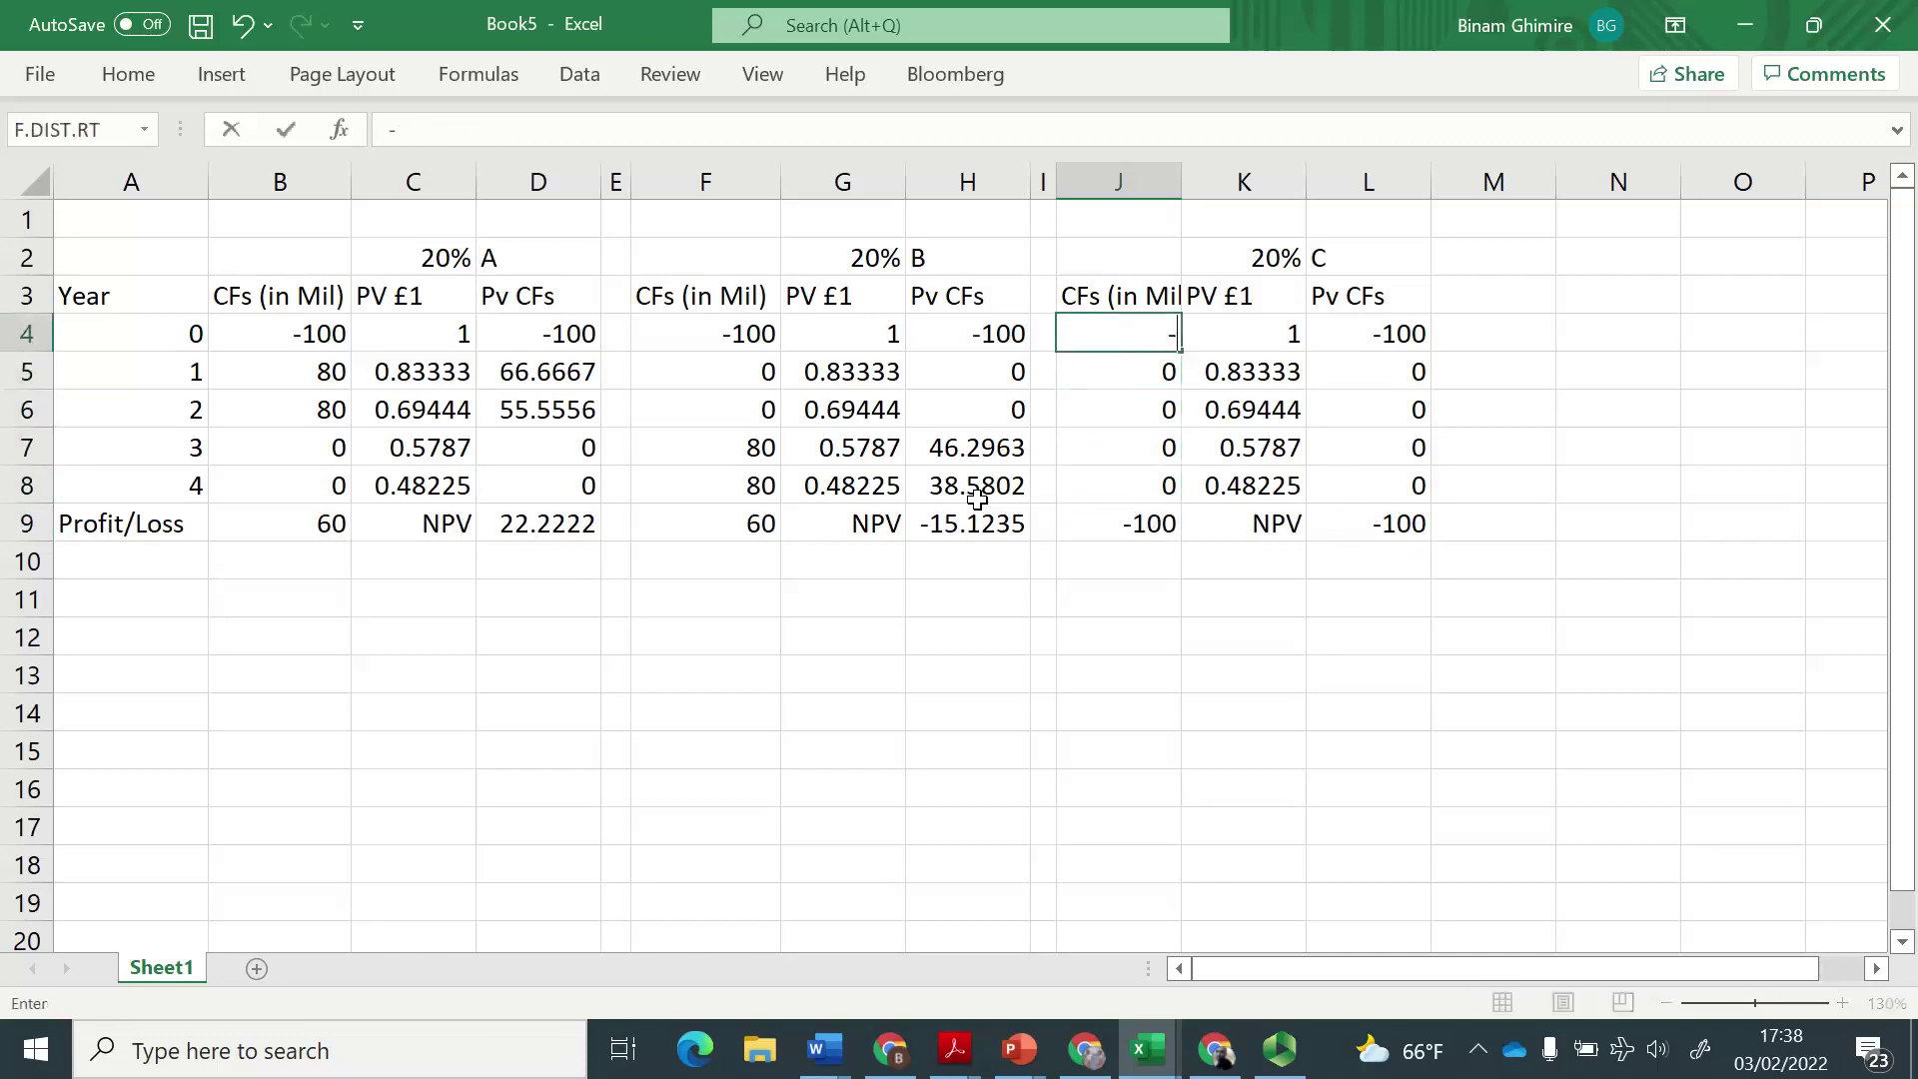
type("50")
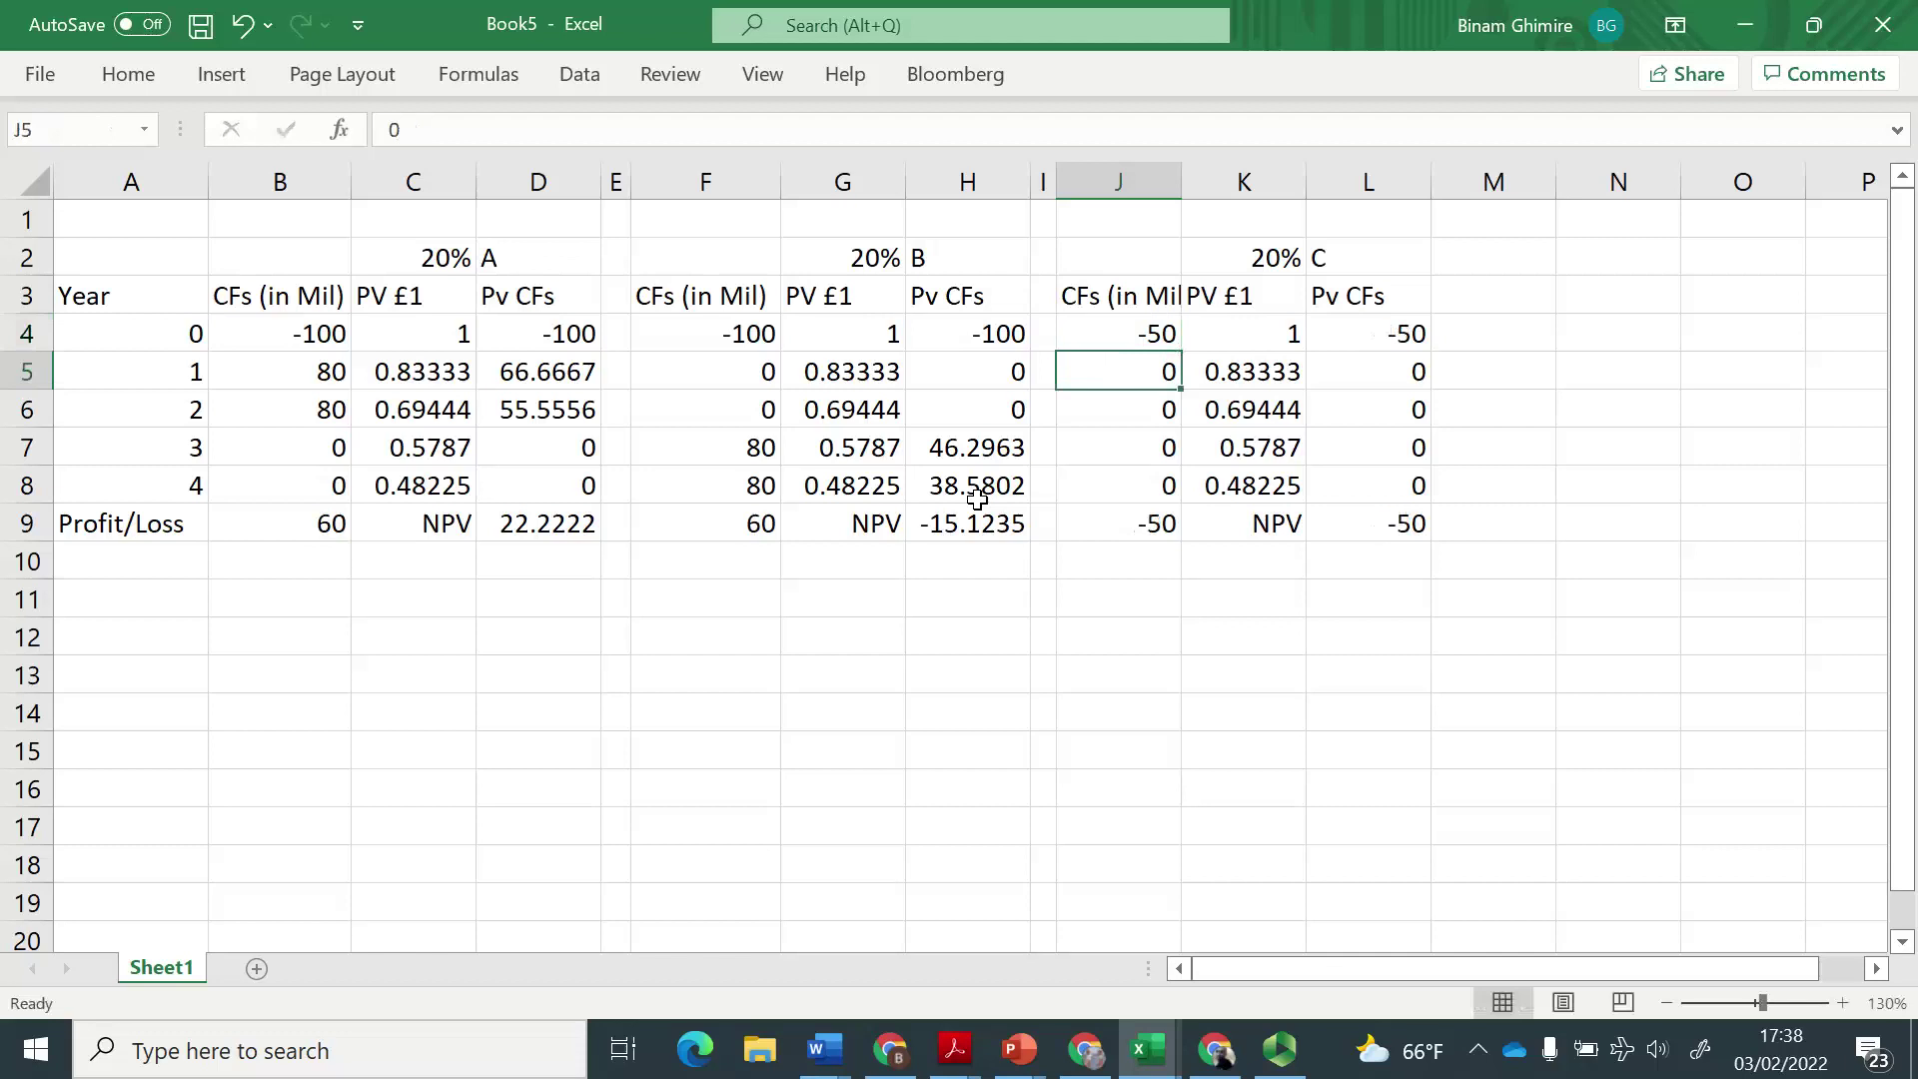
type("50")
key("Return")
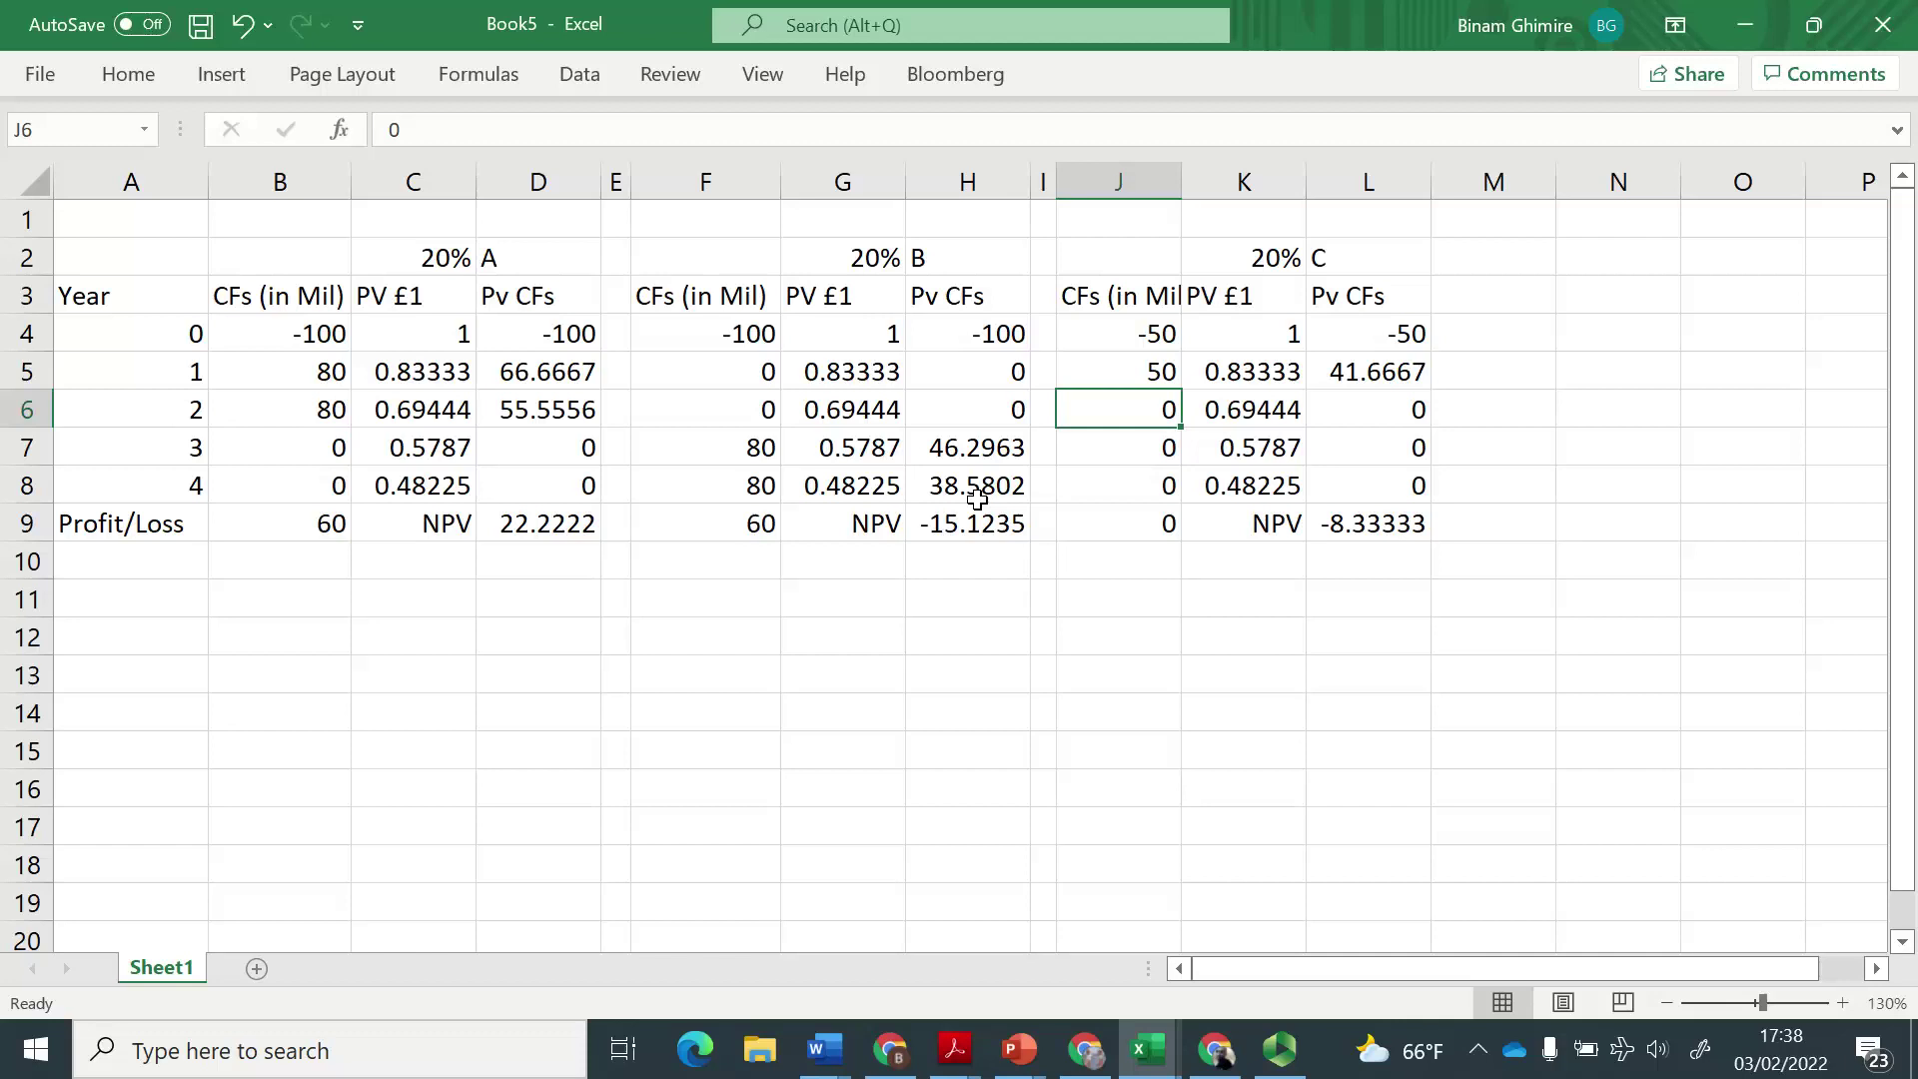
type("60")
key("Return")
key("Return")
key("Return")
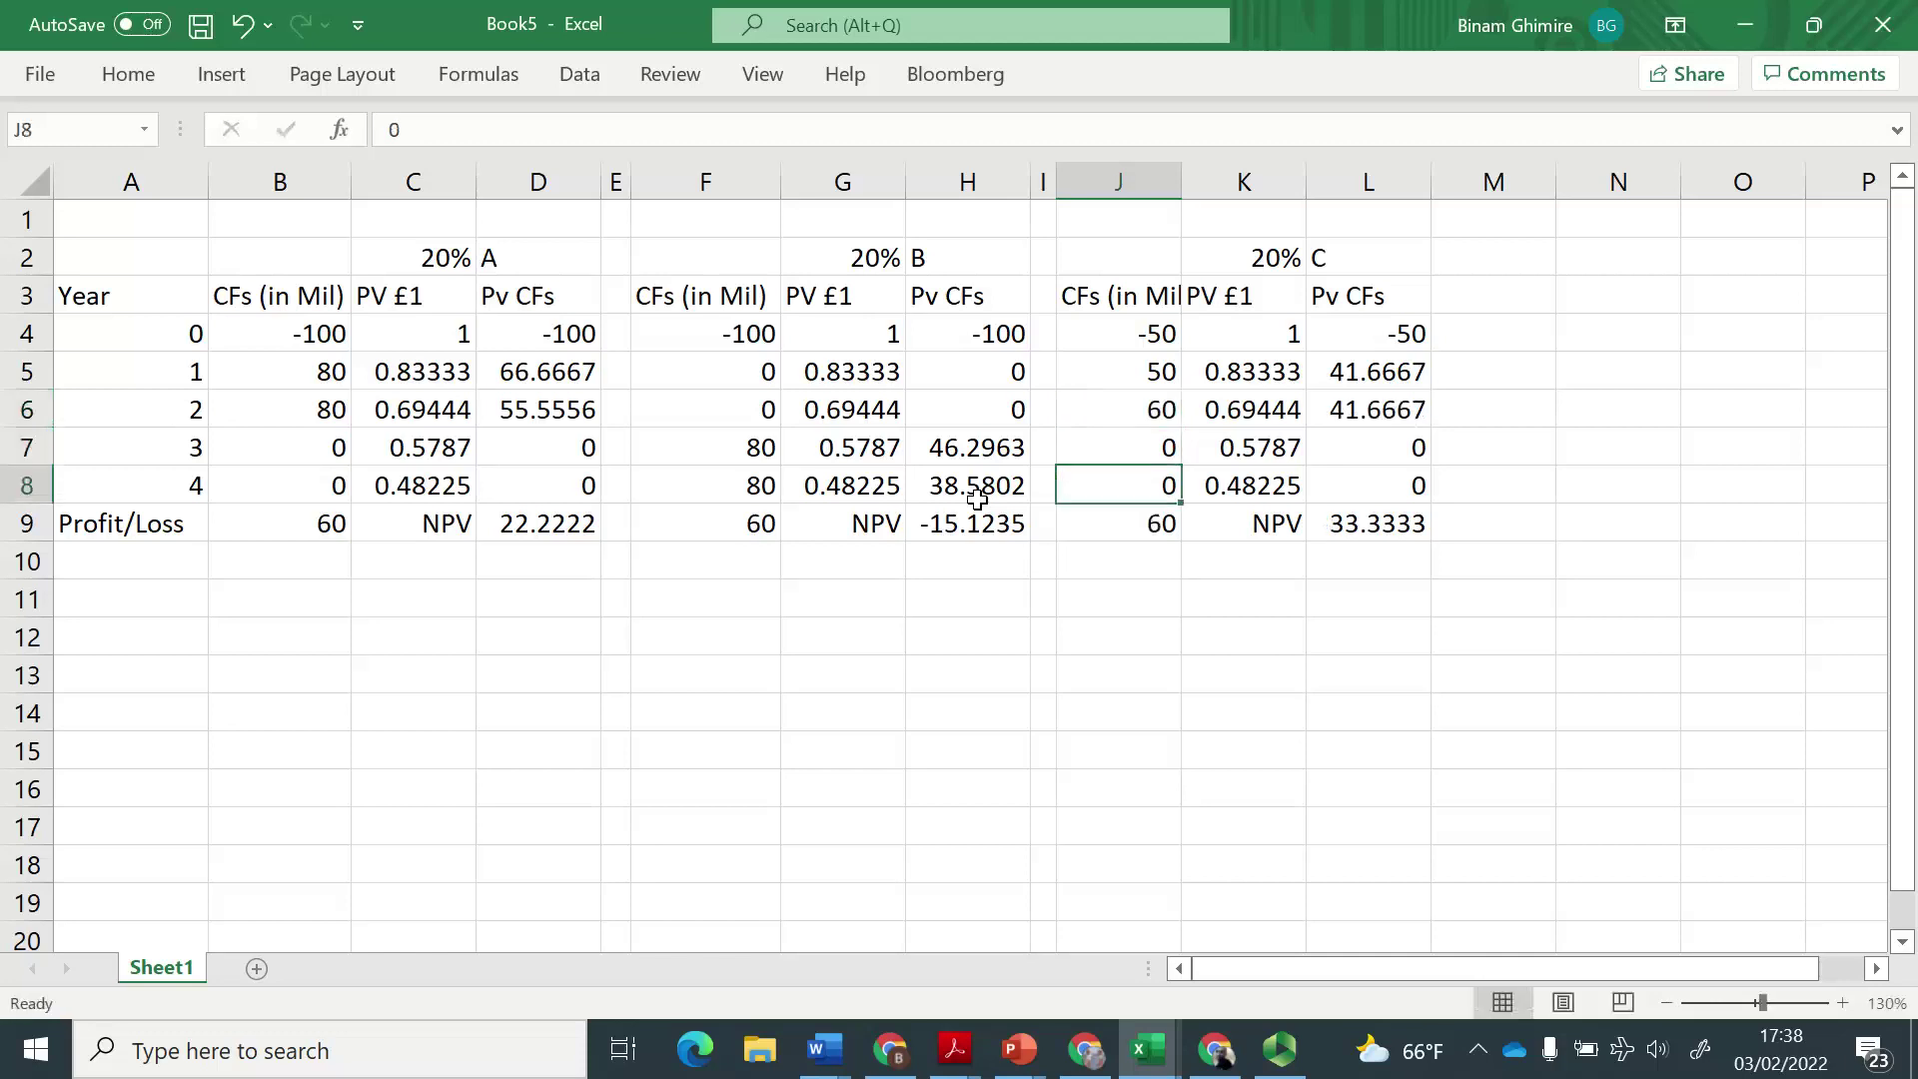
Fill the three profit/loss totals of 60 in B9, F9 and J9 green.
left_click(754, 526, "ctrl")
left_click(279, 527, "ctrl")
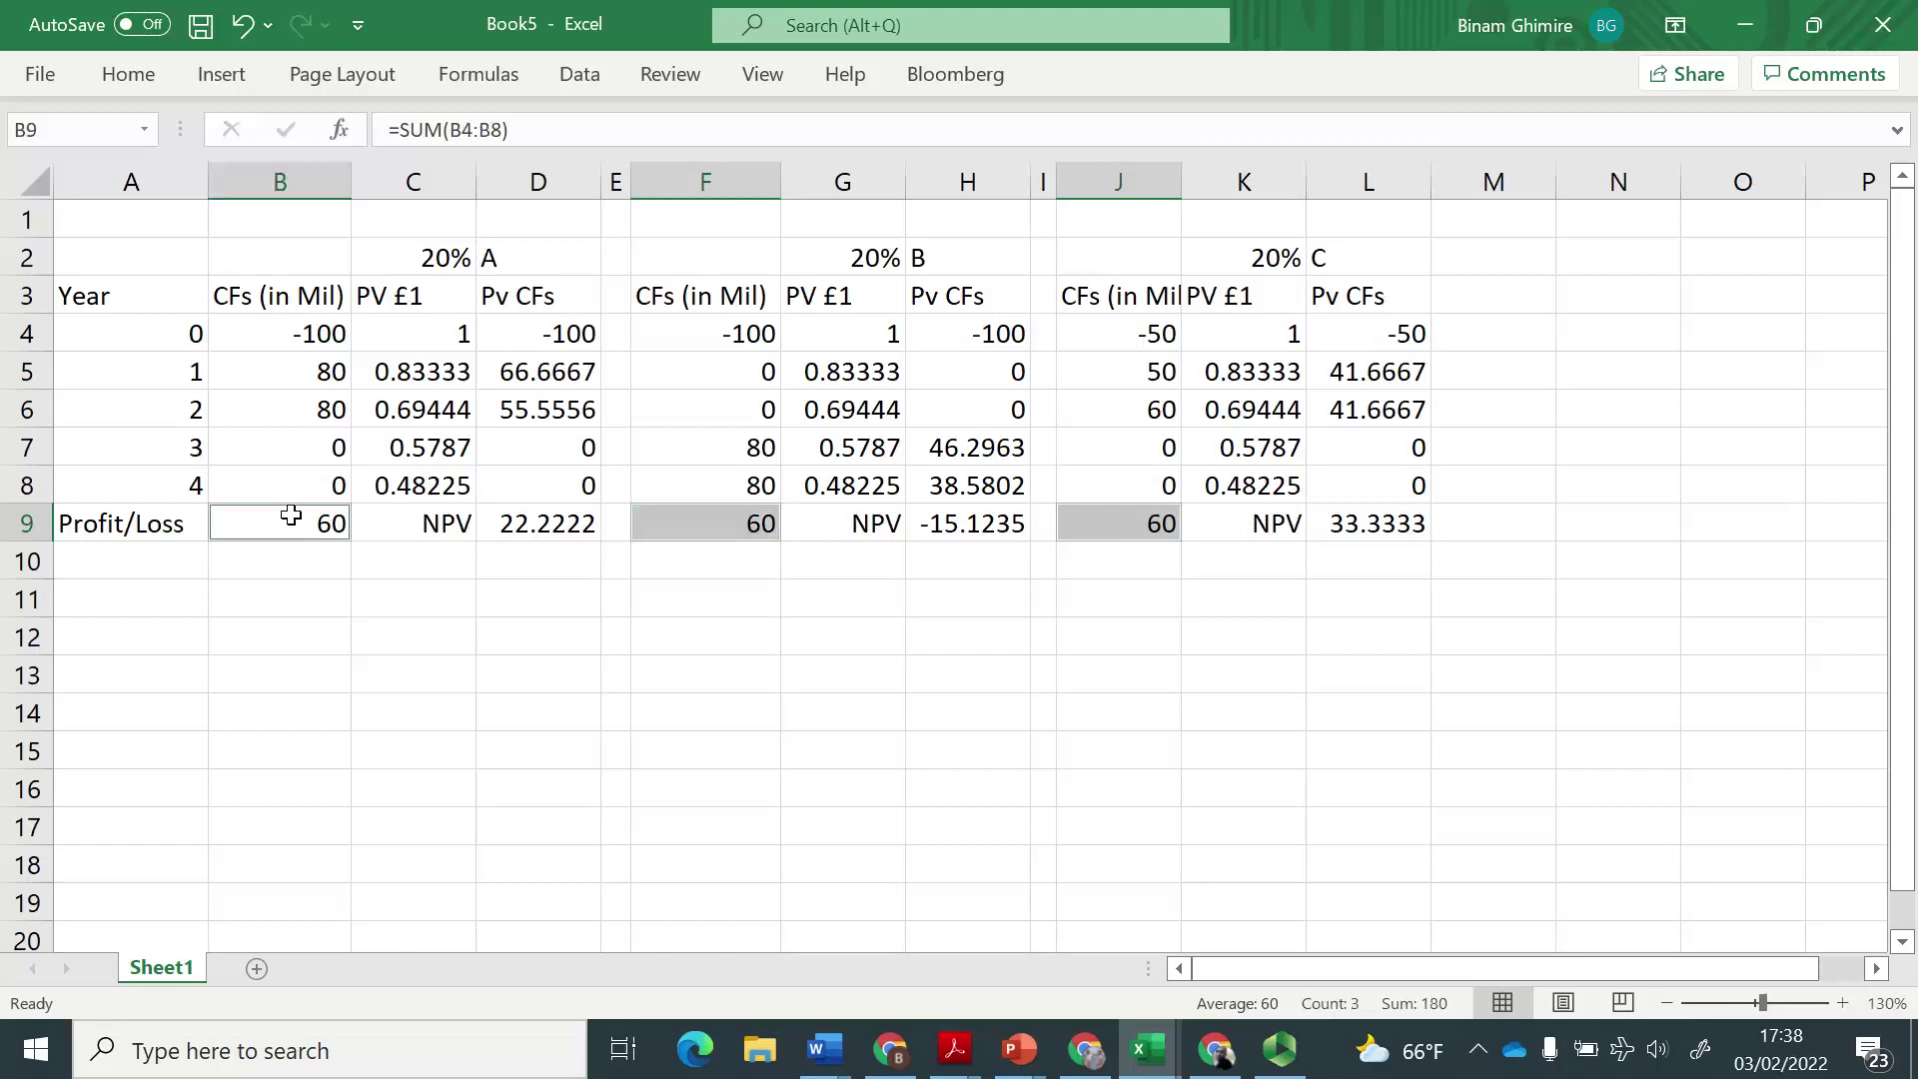
left_click(140, 85)
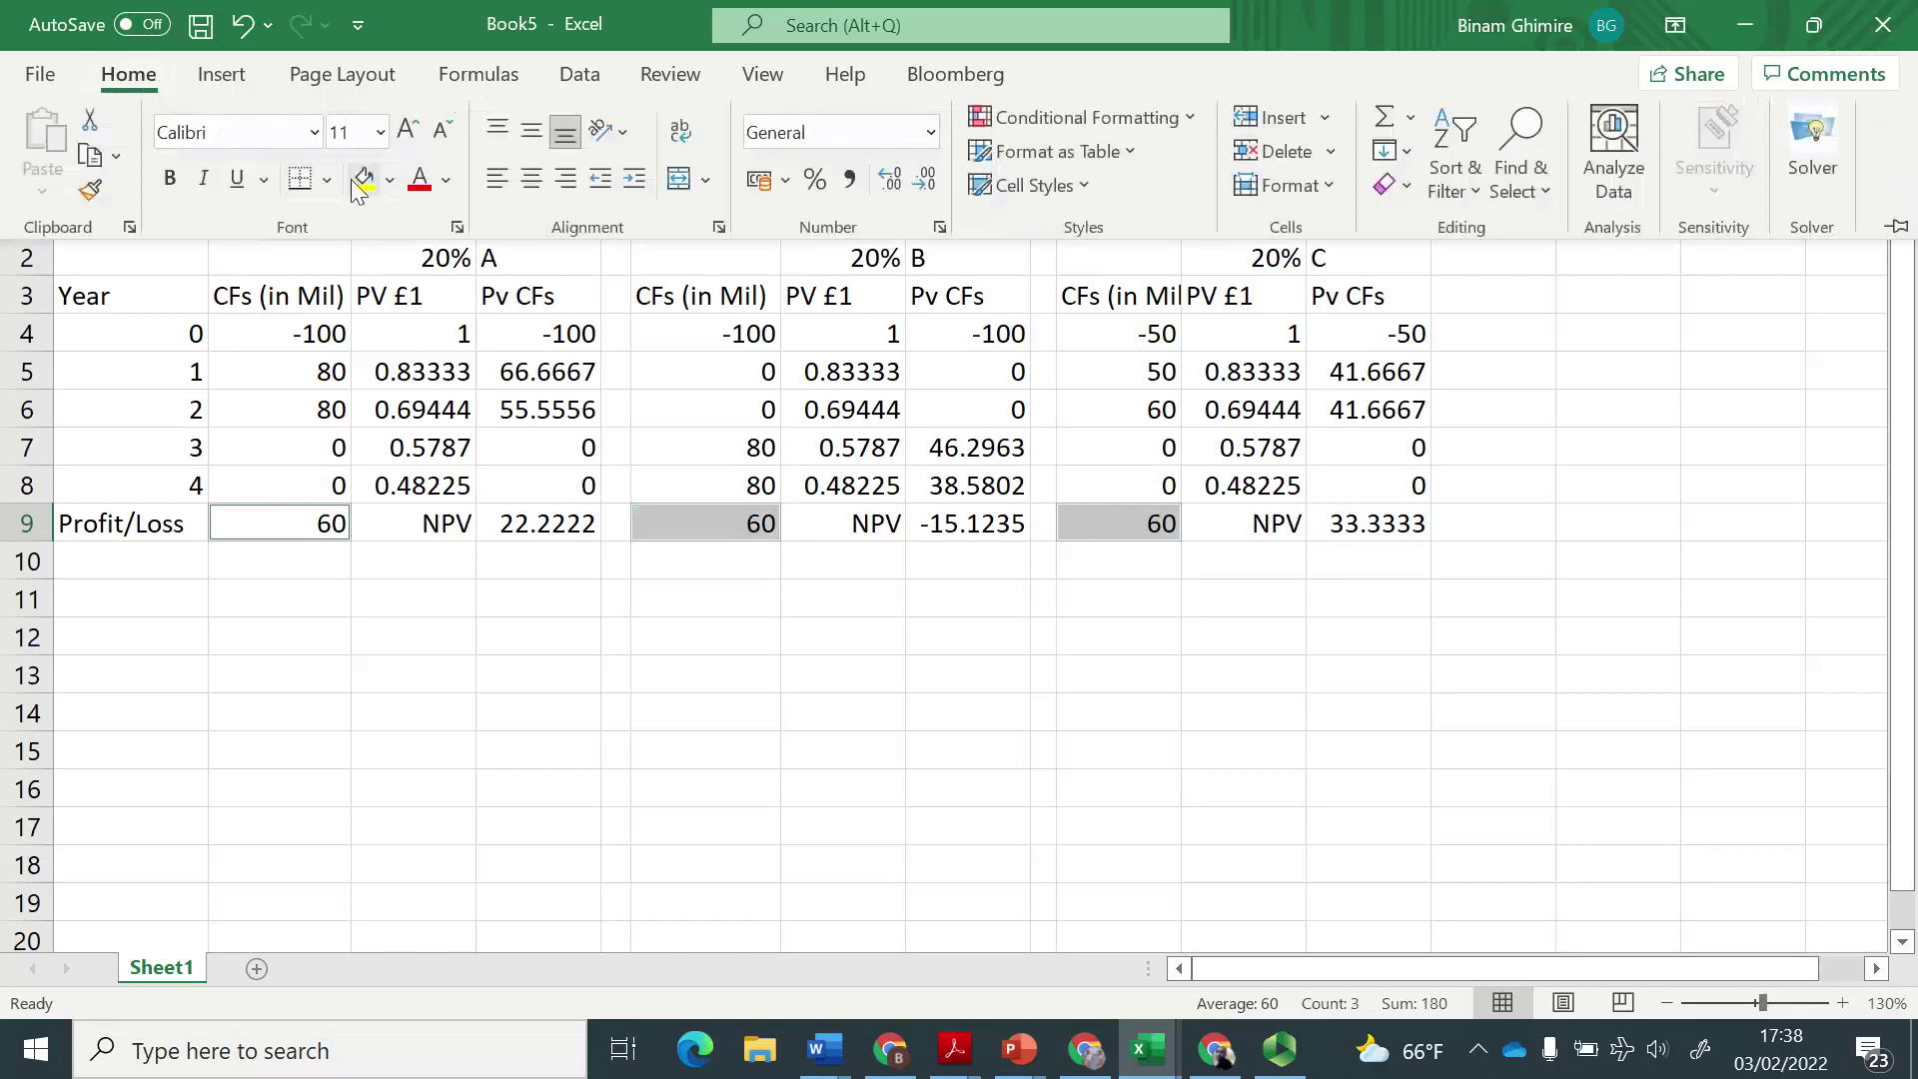
left_click(390, 182)
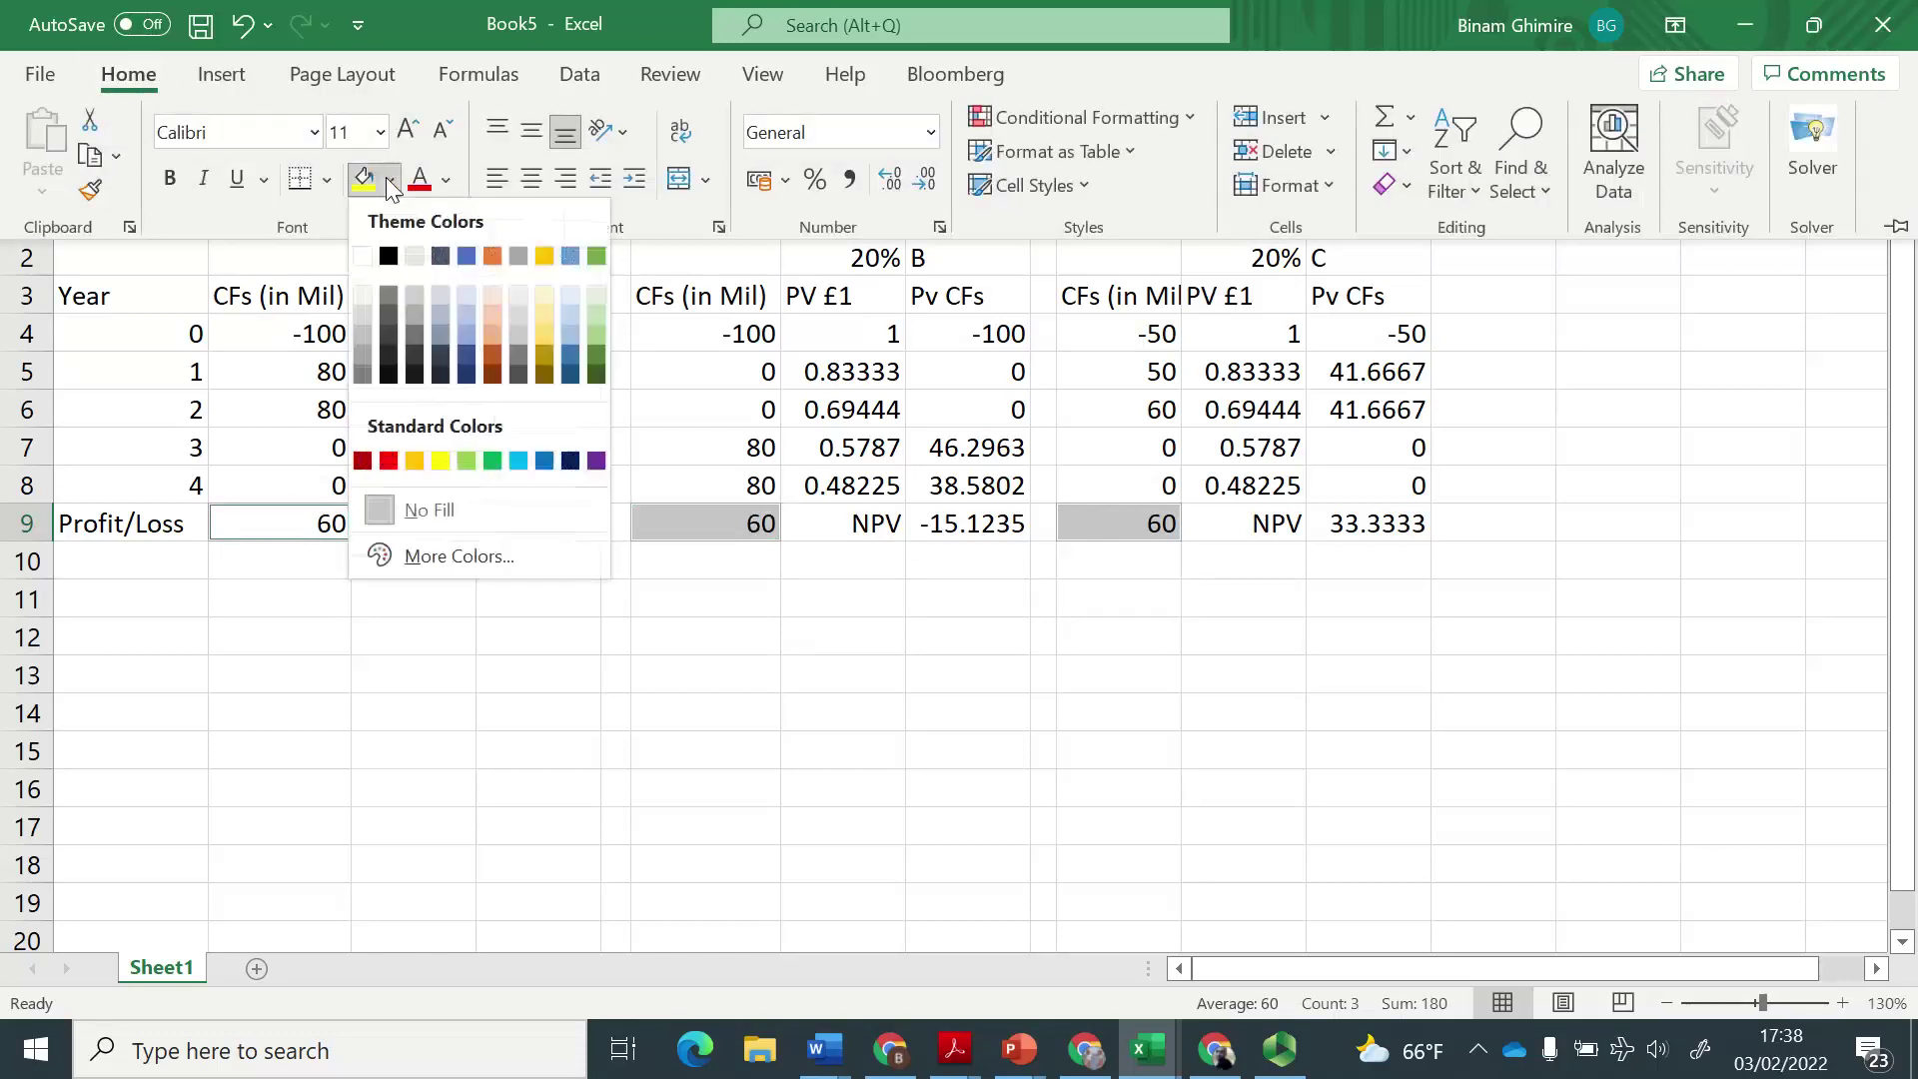
left_click(597, 328)
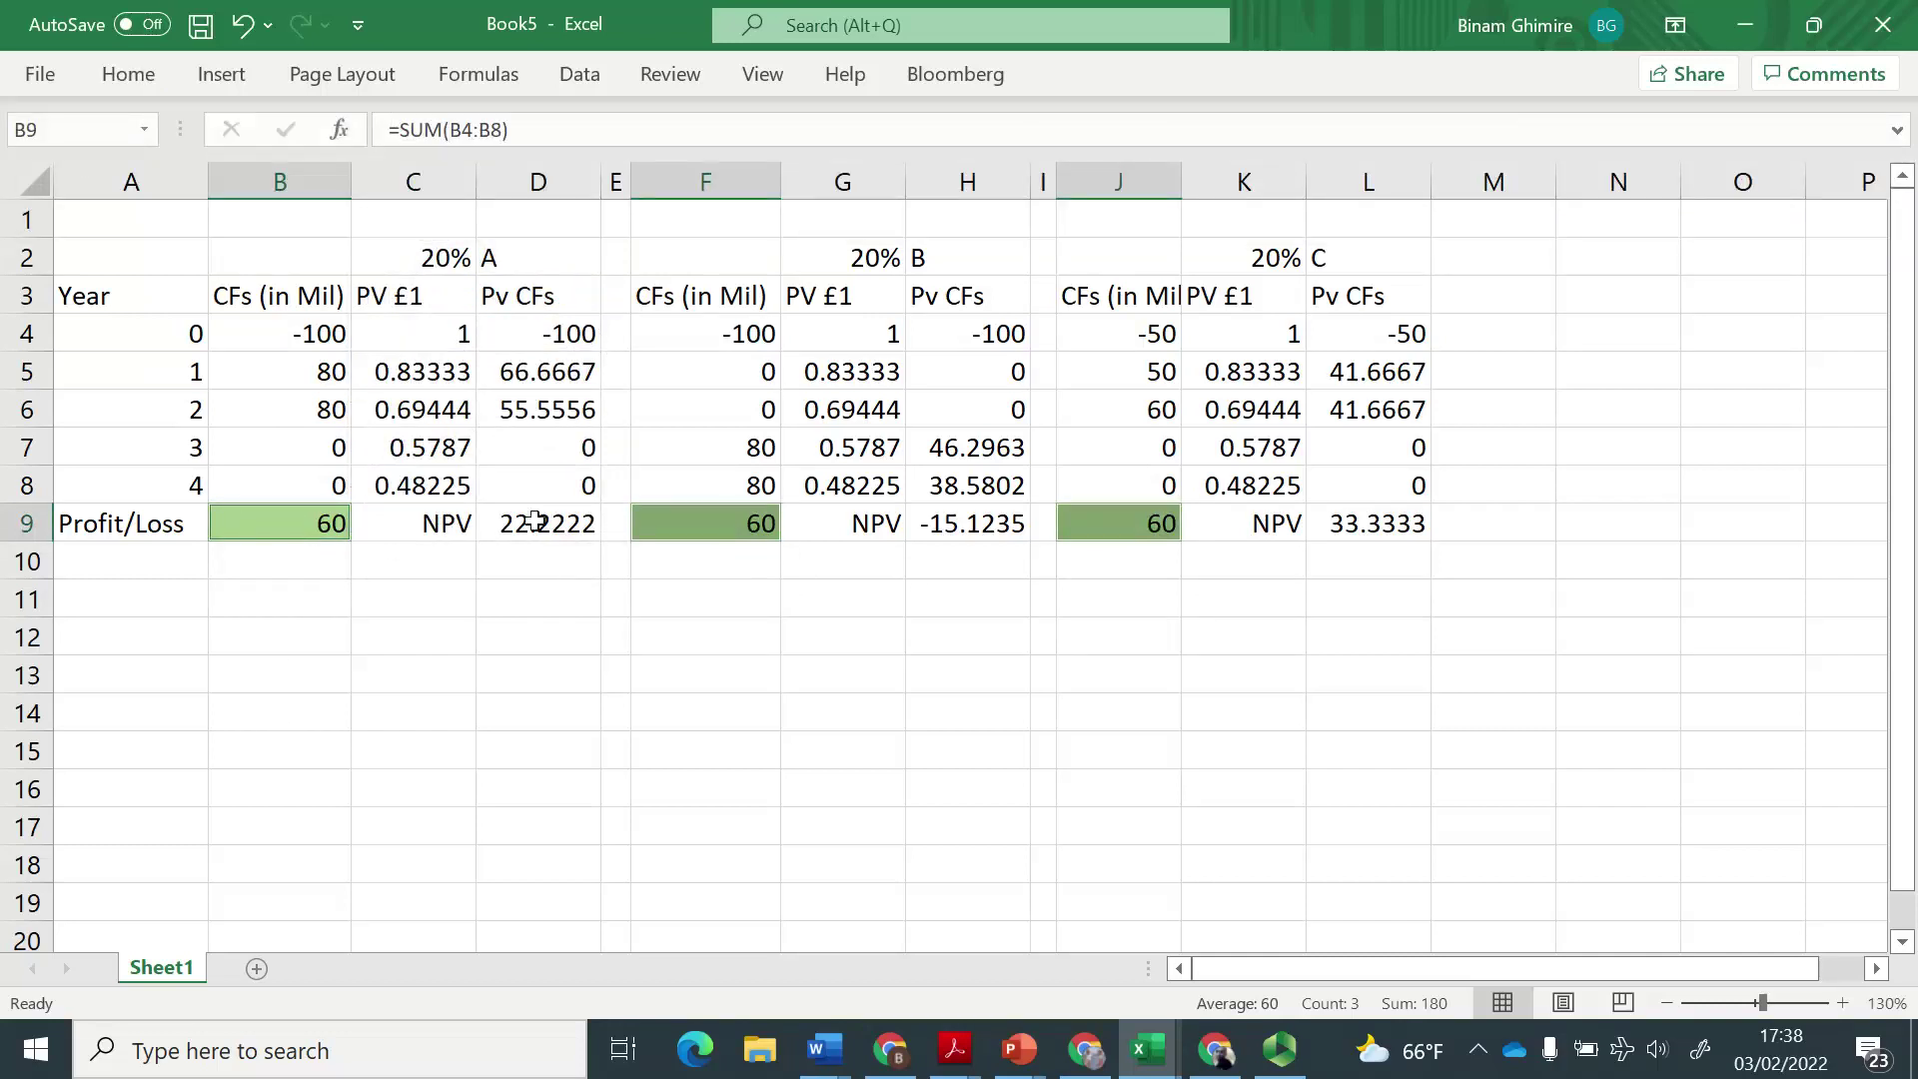
Fill the NPV results in D9, H9 and L9 yellow.
left_click(542, 522)
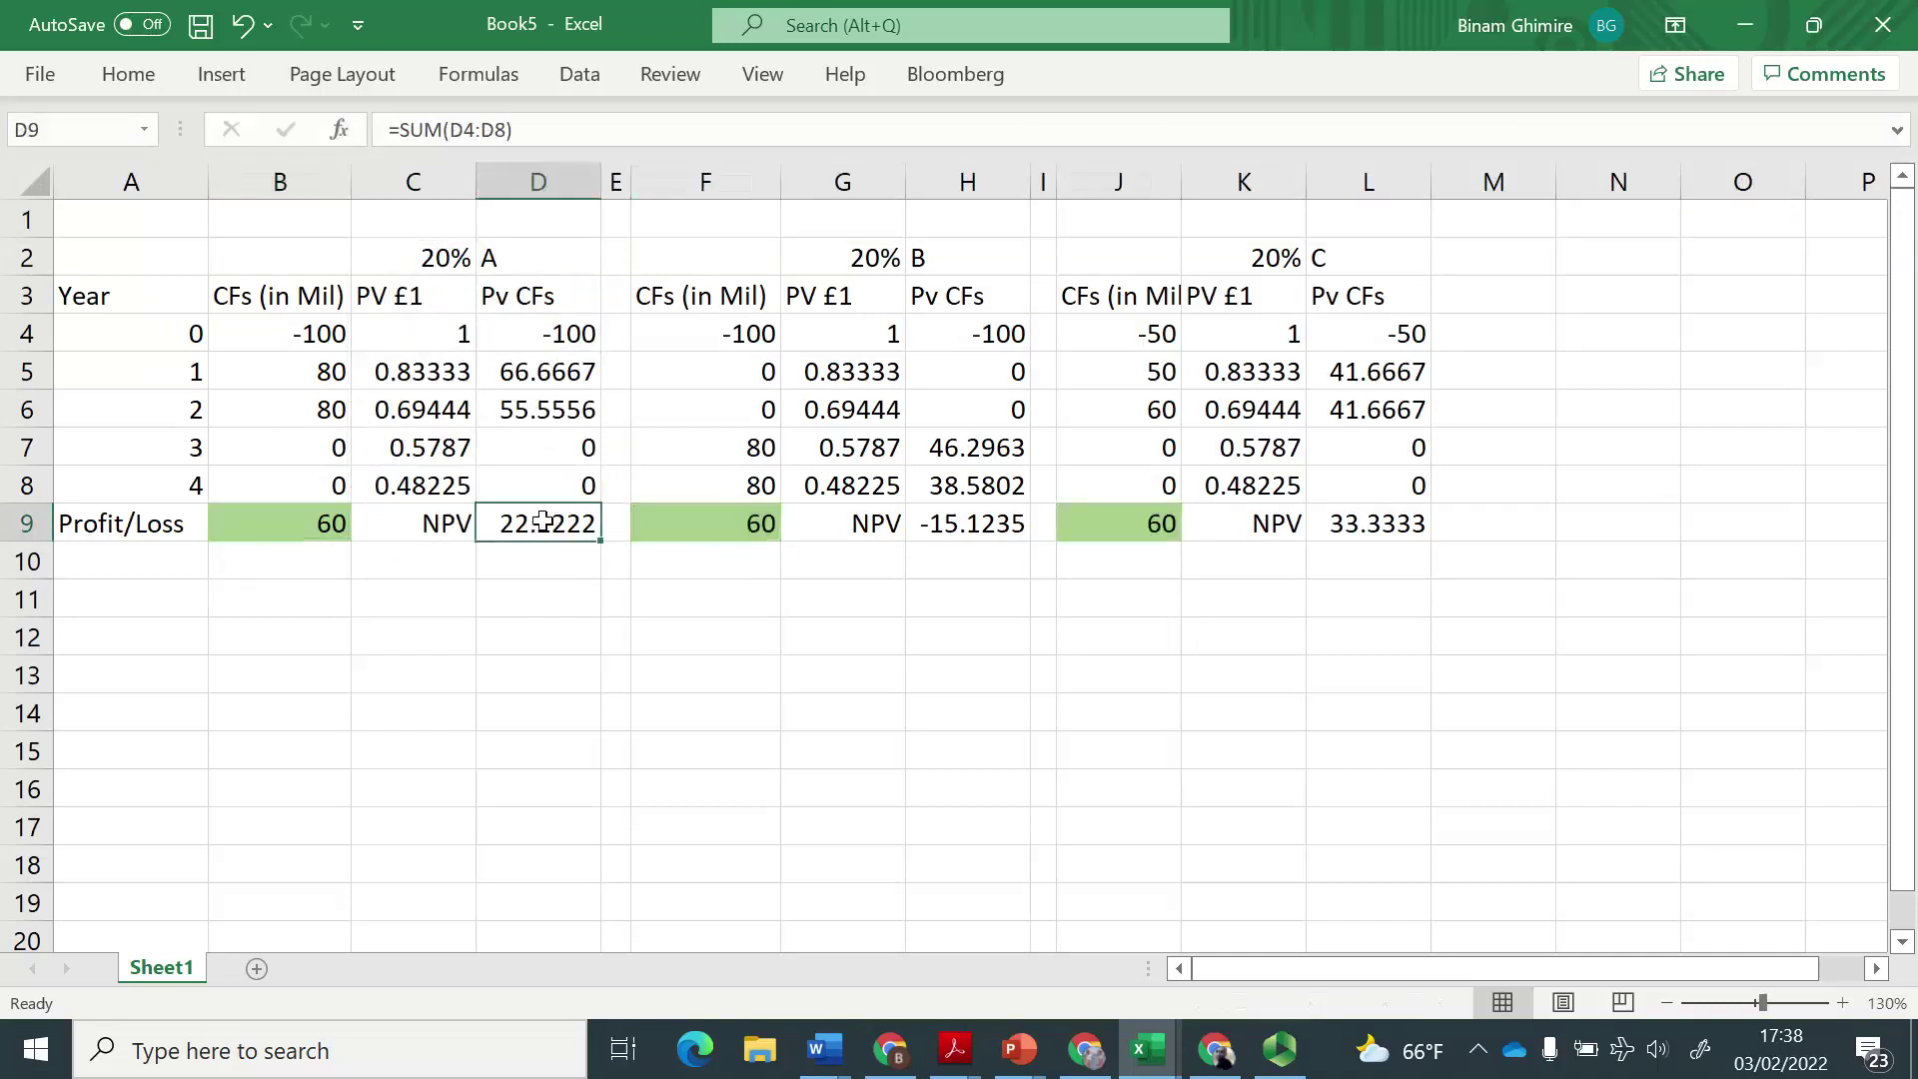
left_click(128, 74)
left_click(390, 180)
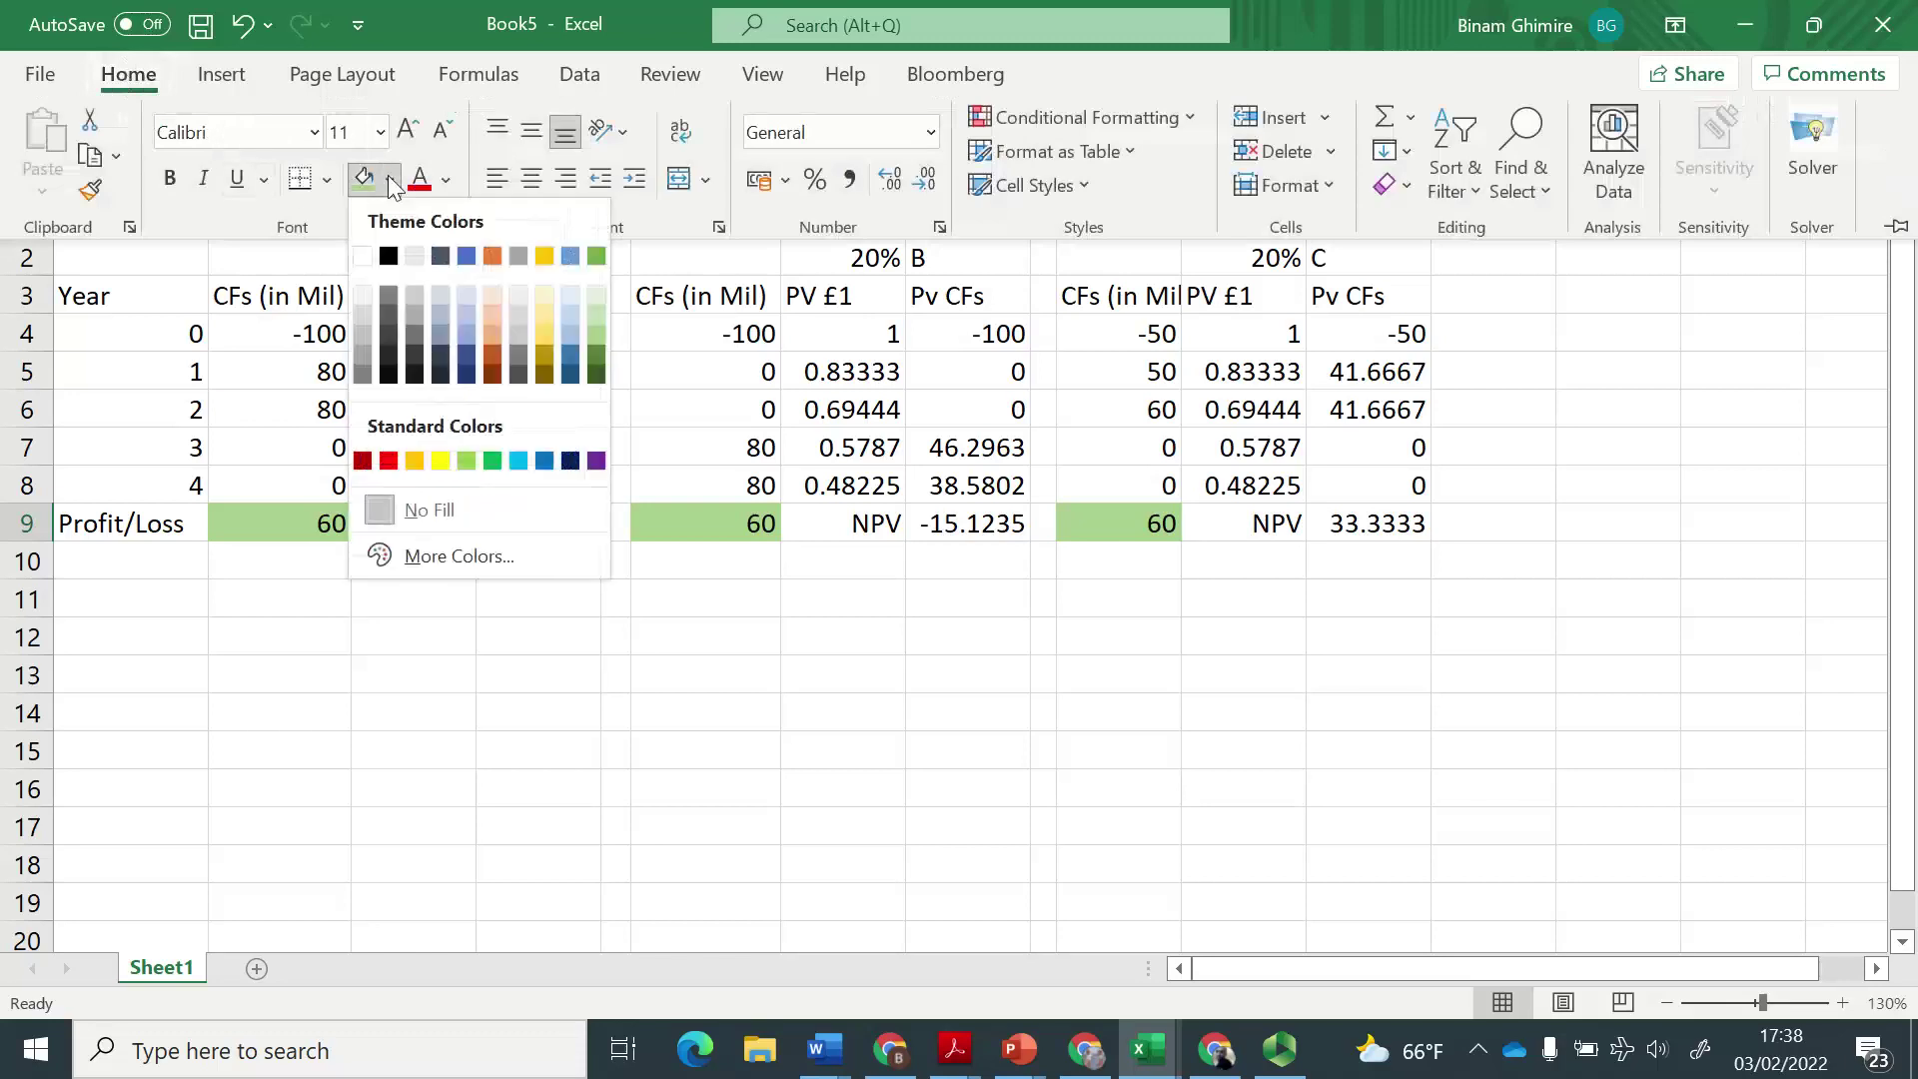
left_click(440, 461)
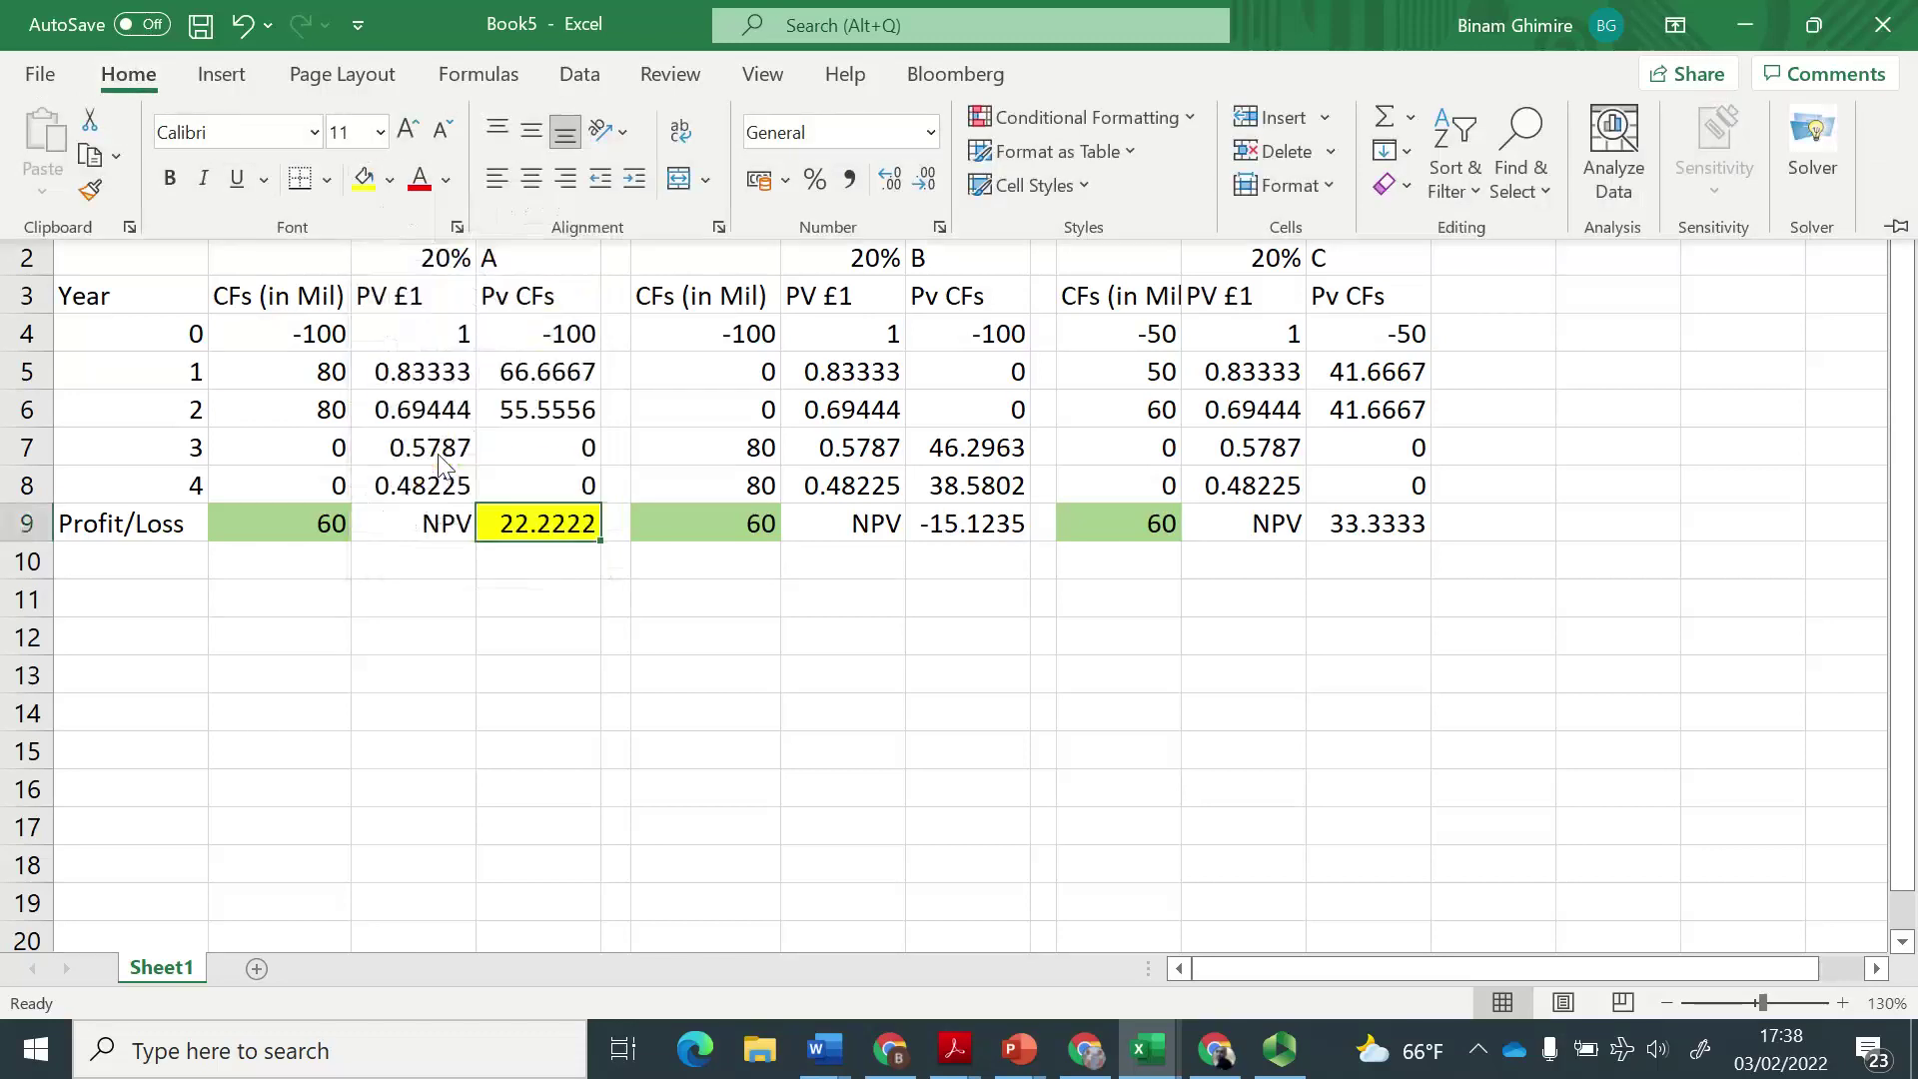
key("ctrl+c")
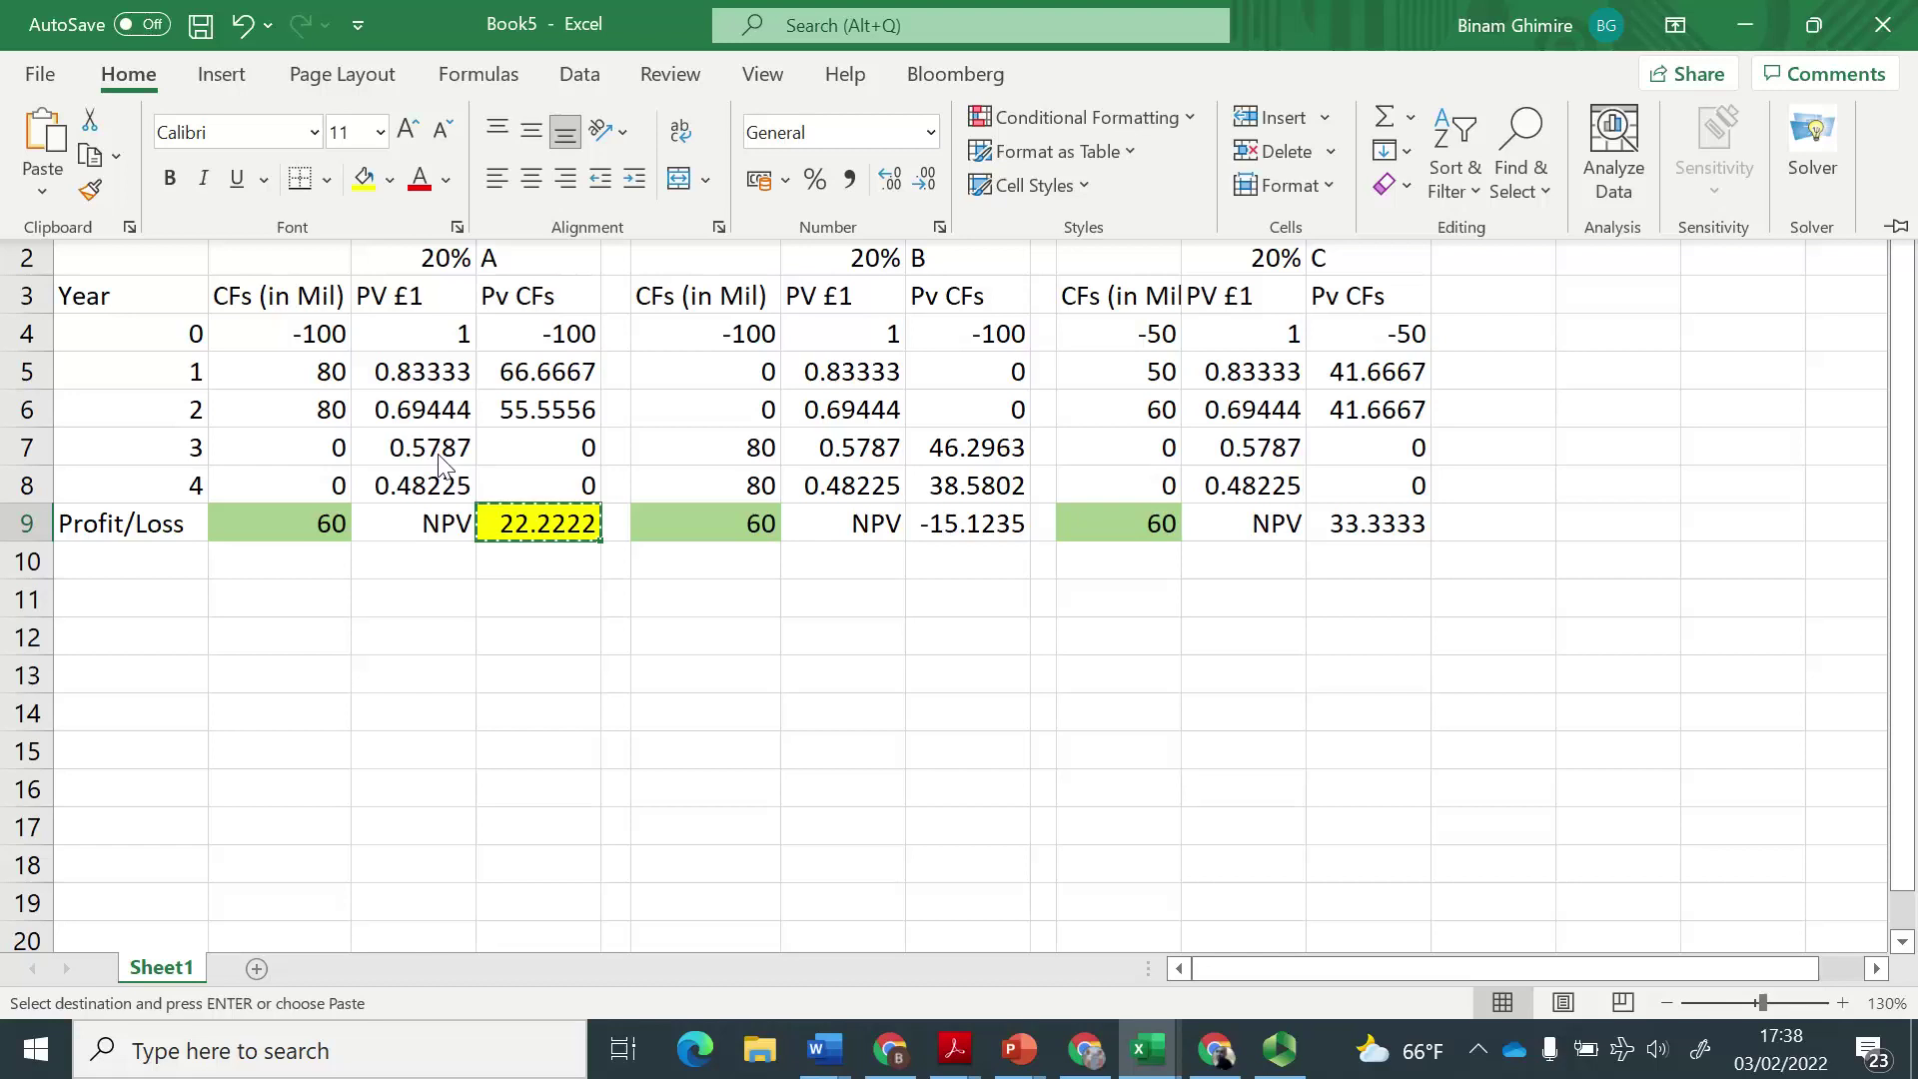
left_click(968, 523)
left_click(968, 523)
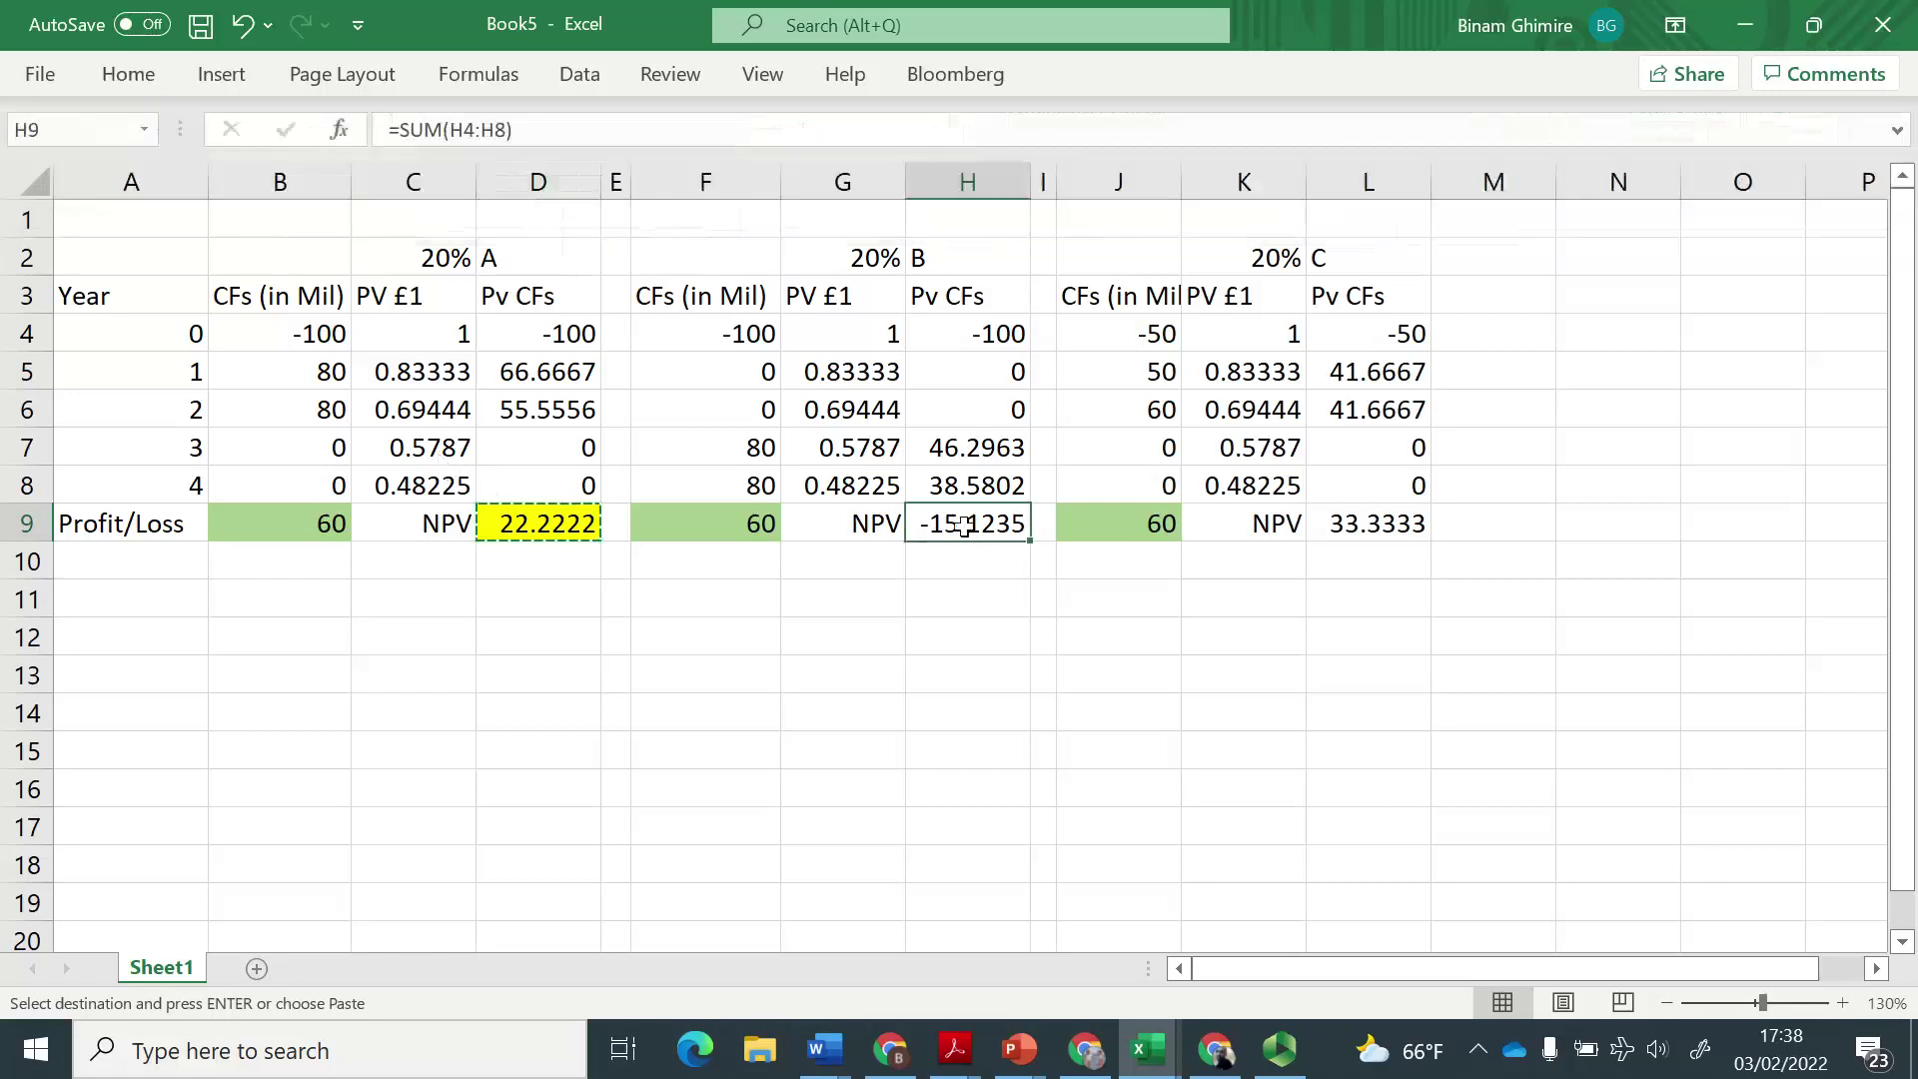
left_click(129, 74)
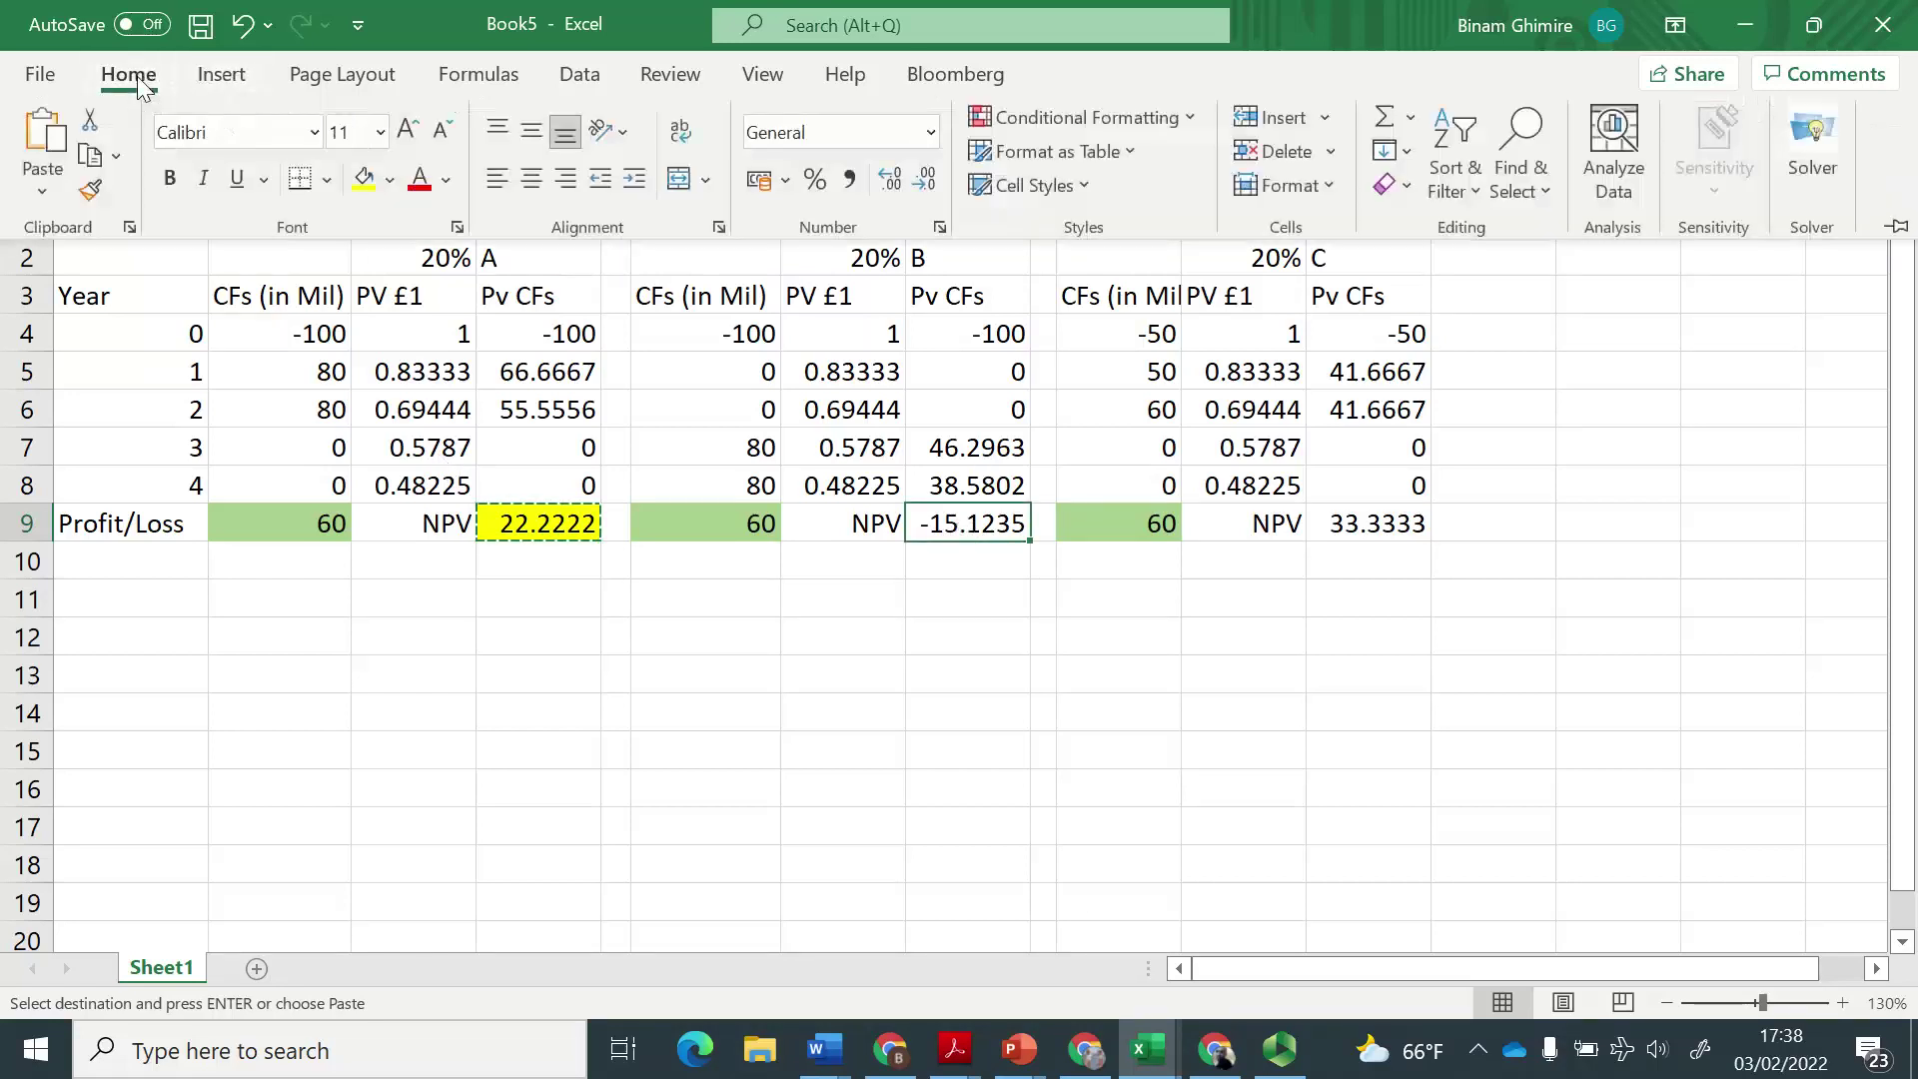
left_click(362, 178)
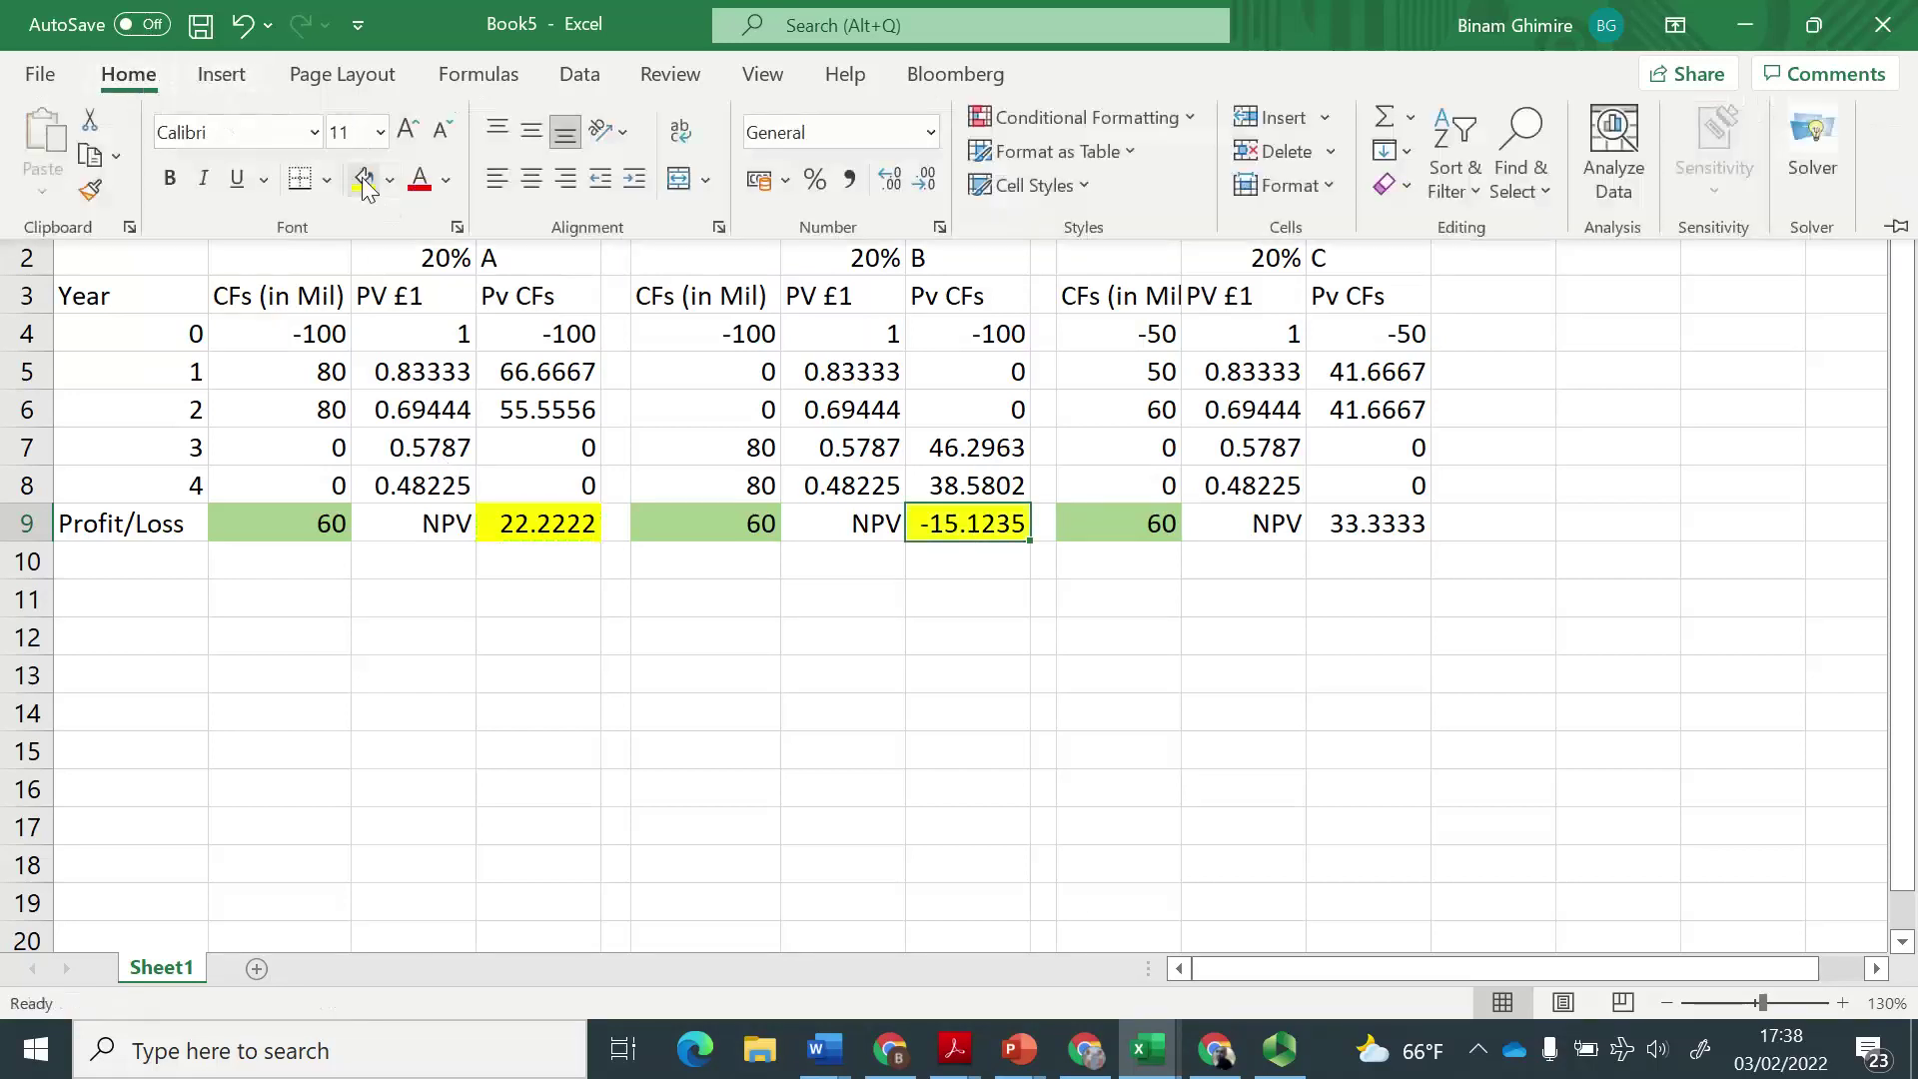
left_click(1343, 534)
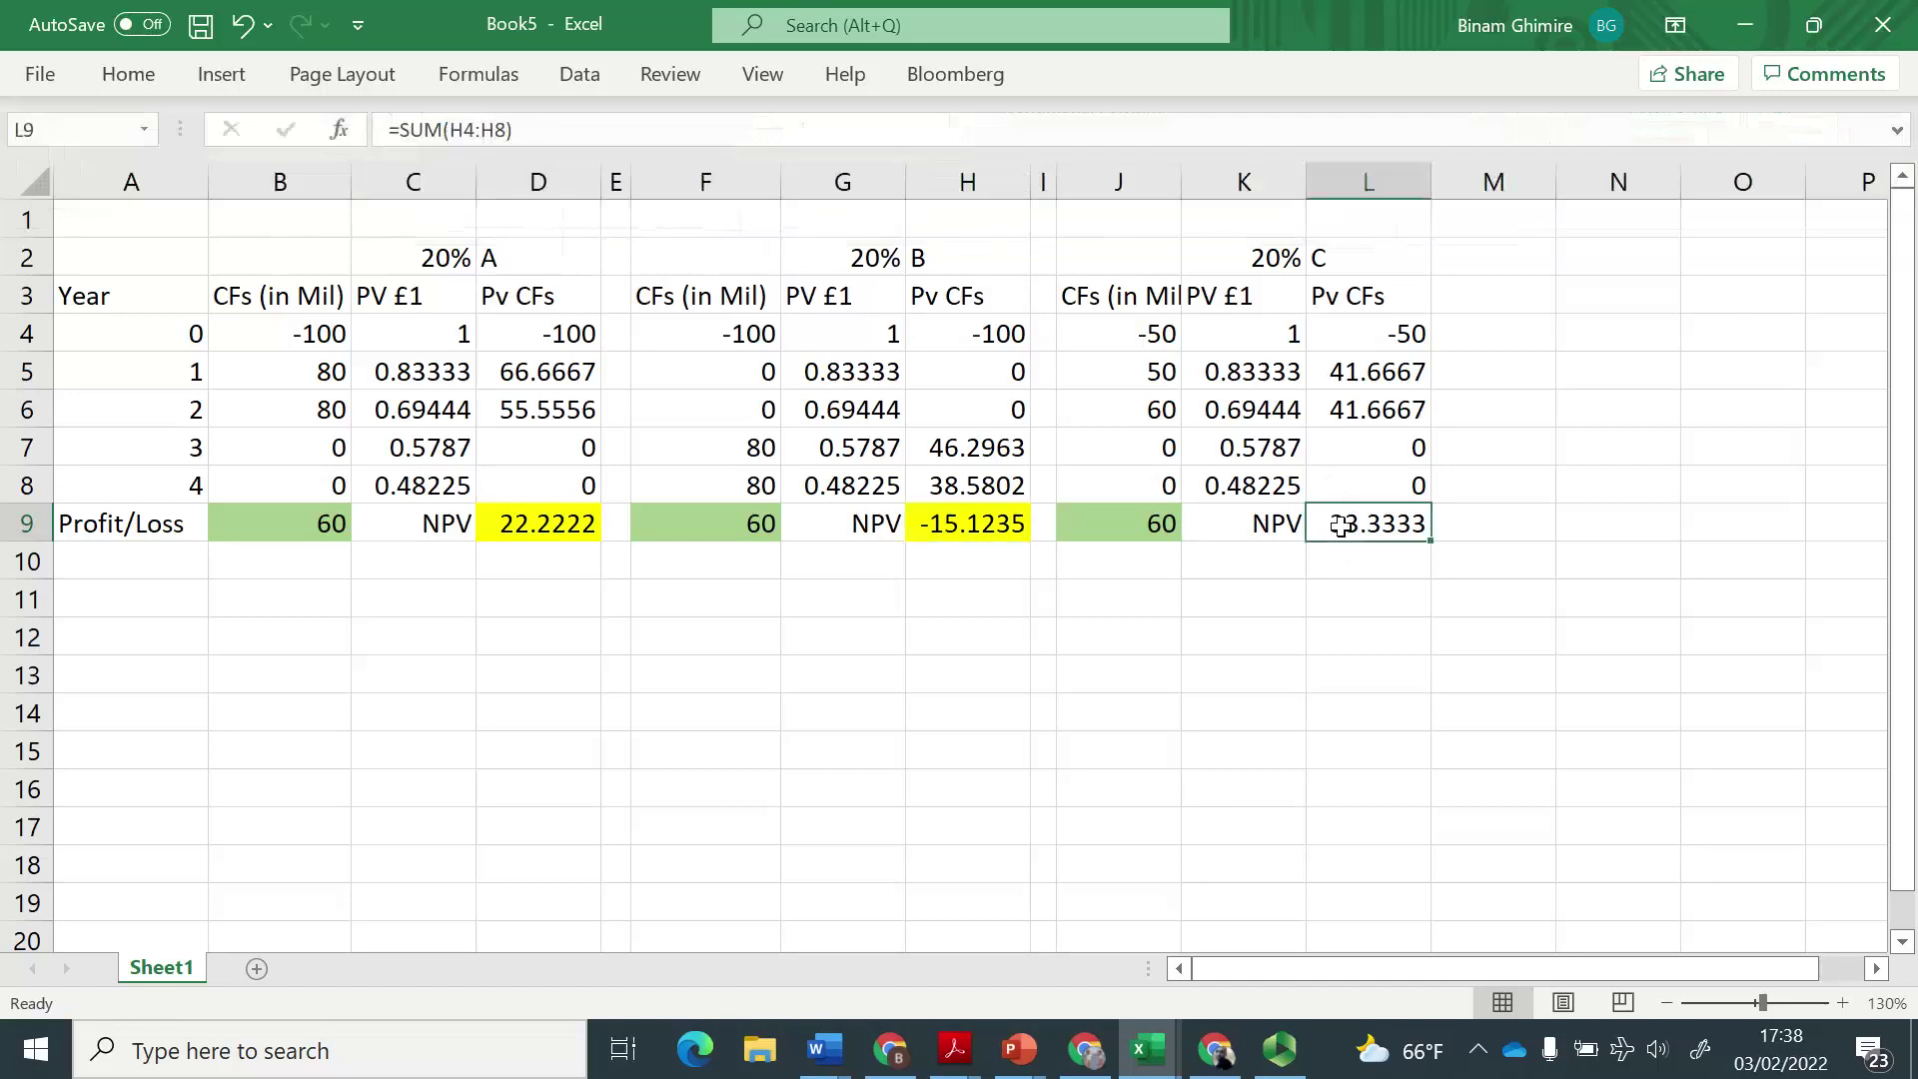
left_click(128, 74)
left_click(364, 184)
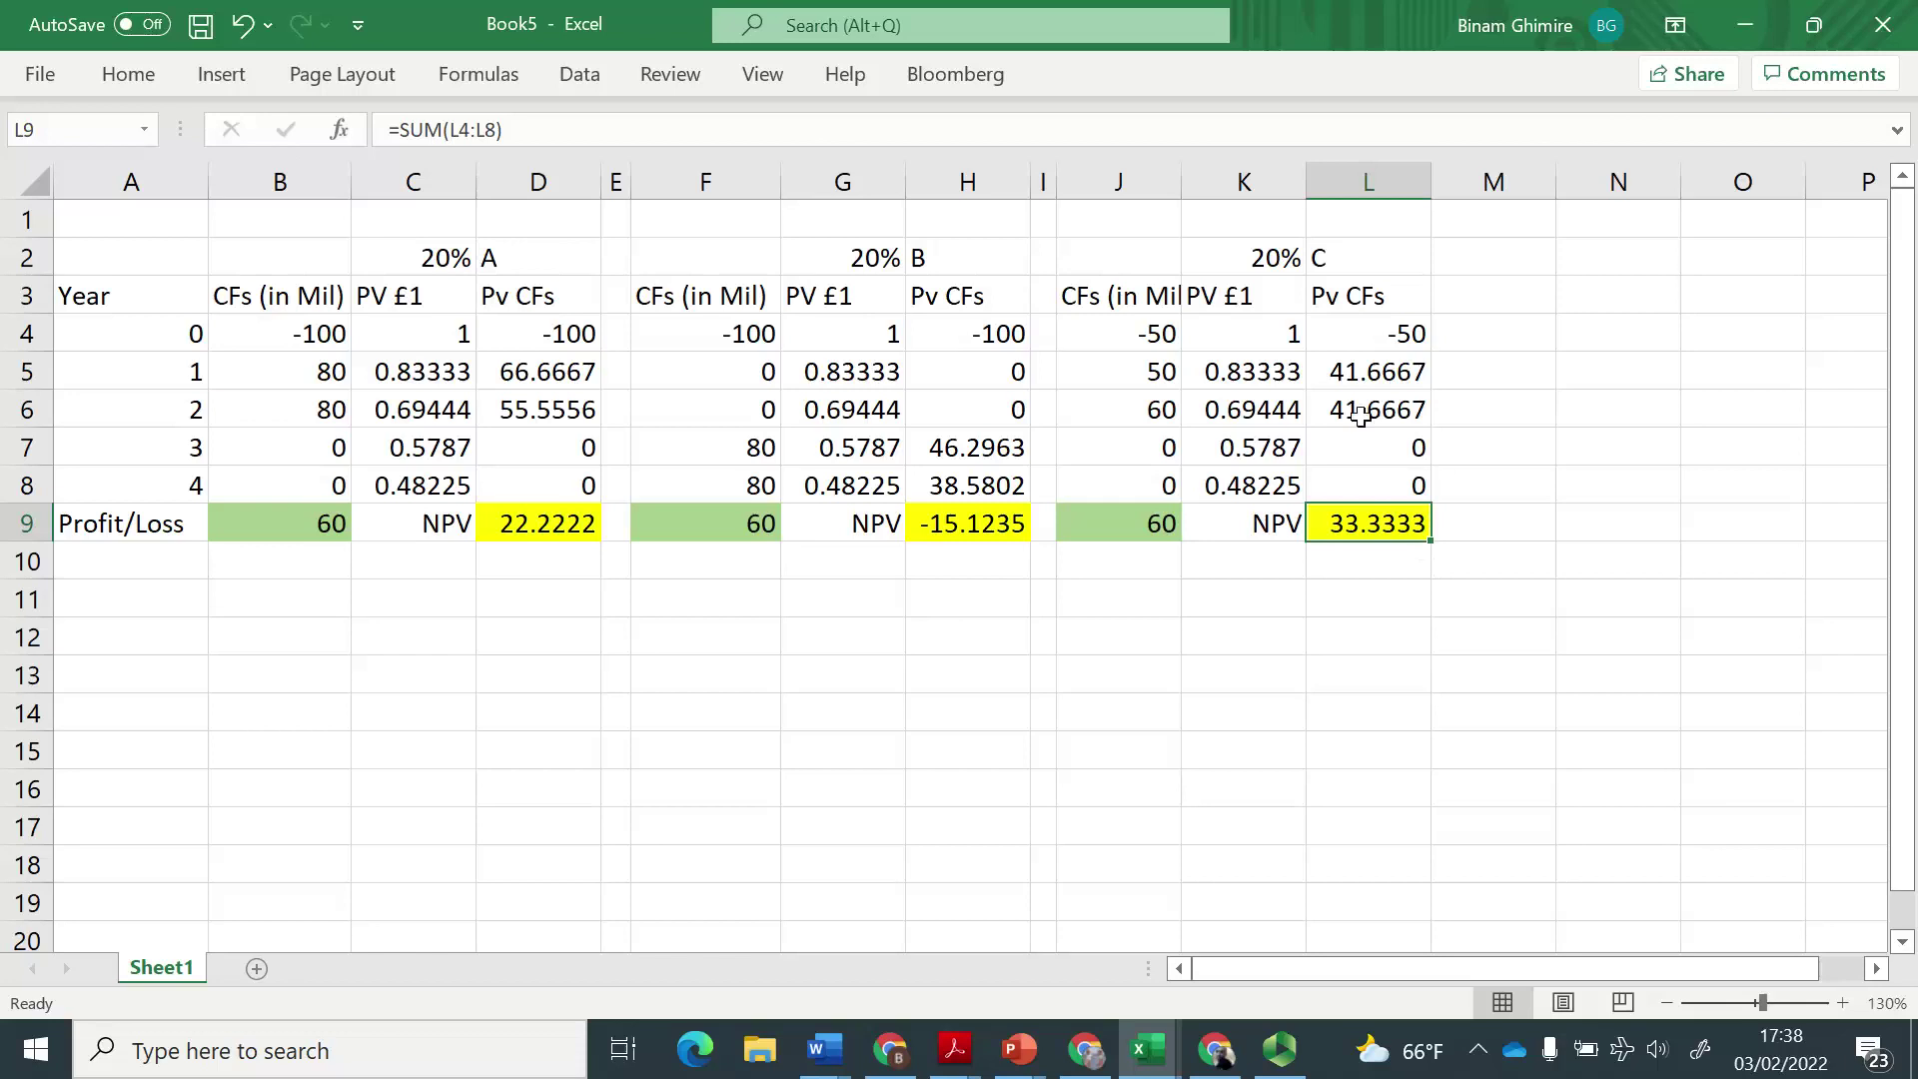
Enter Accept in L10 and Reject in H10 and D10.
left_click(1378, 560)
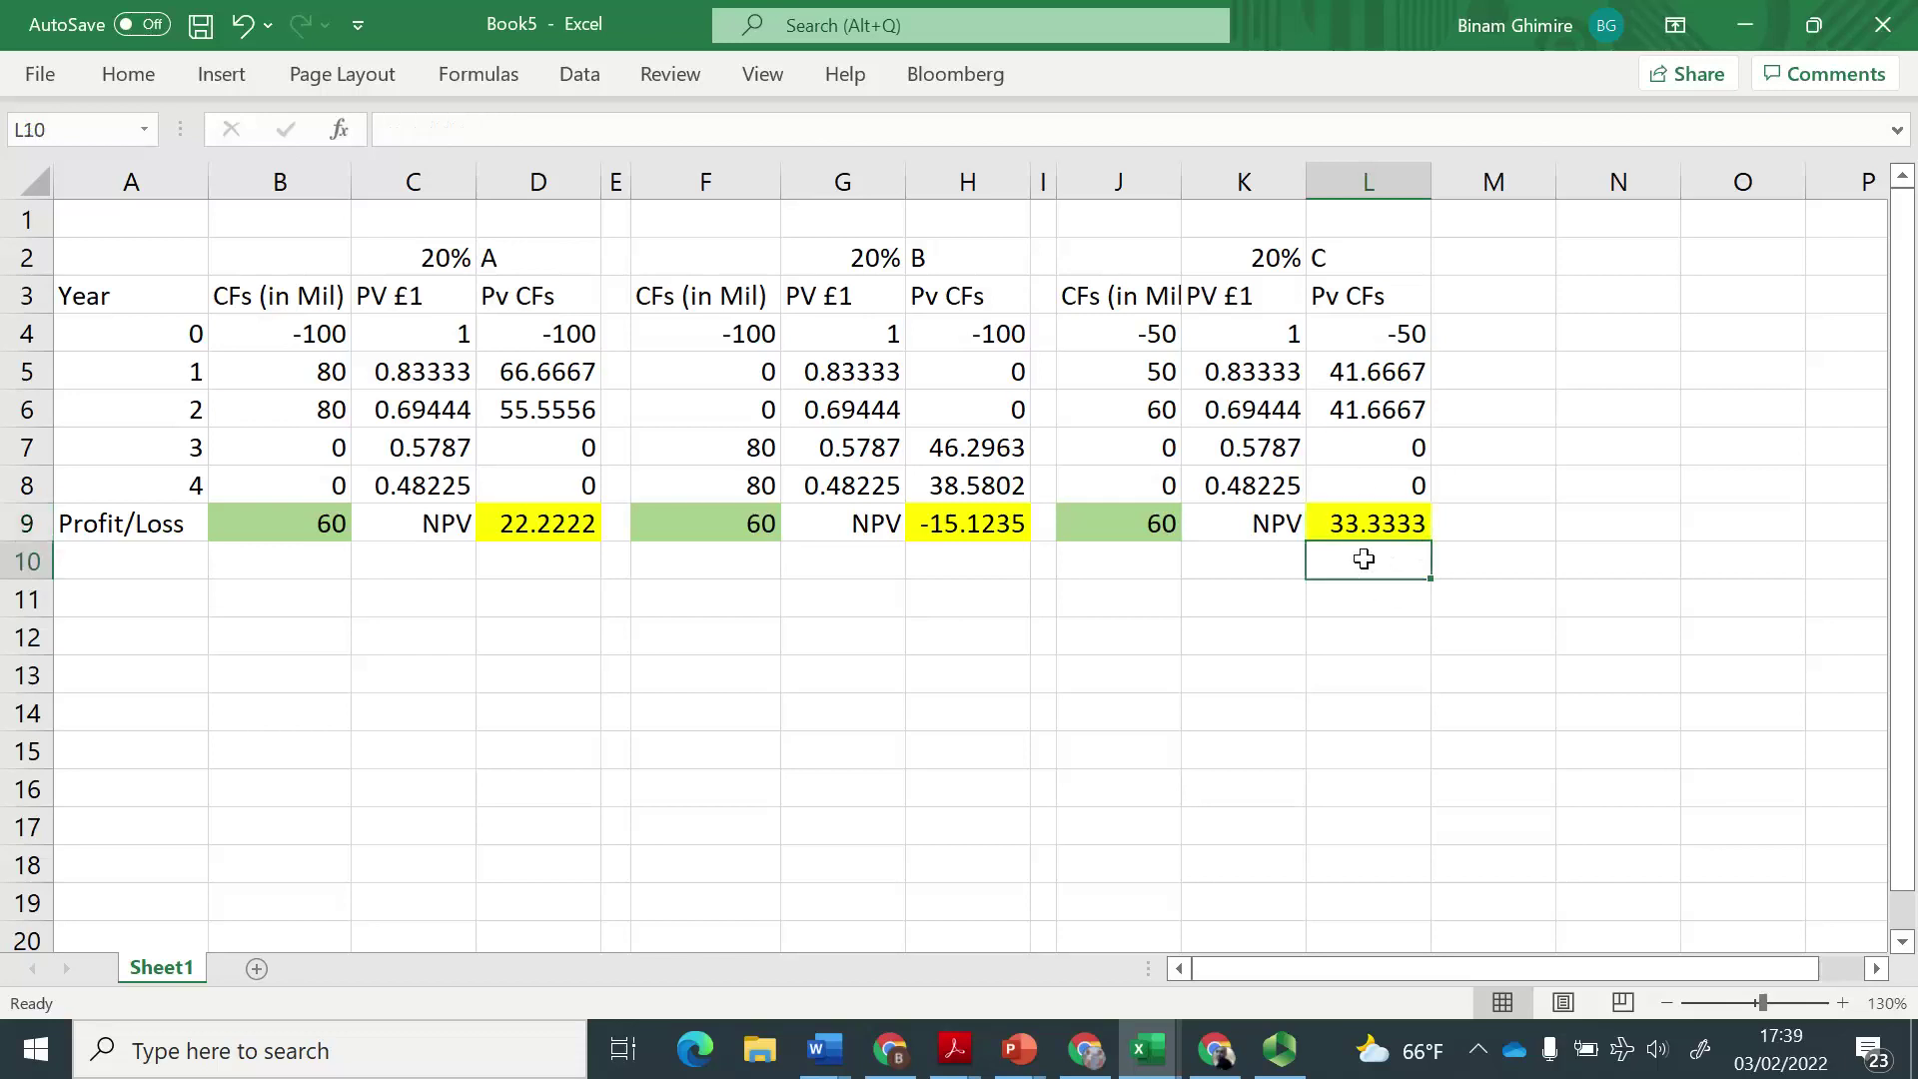
type("Accept")
key("Return")
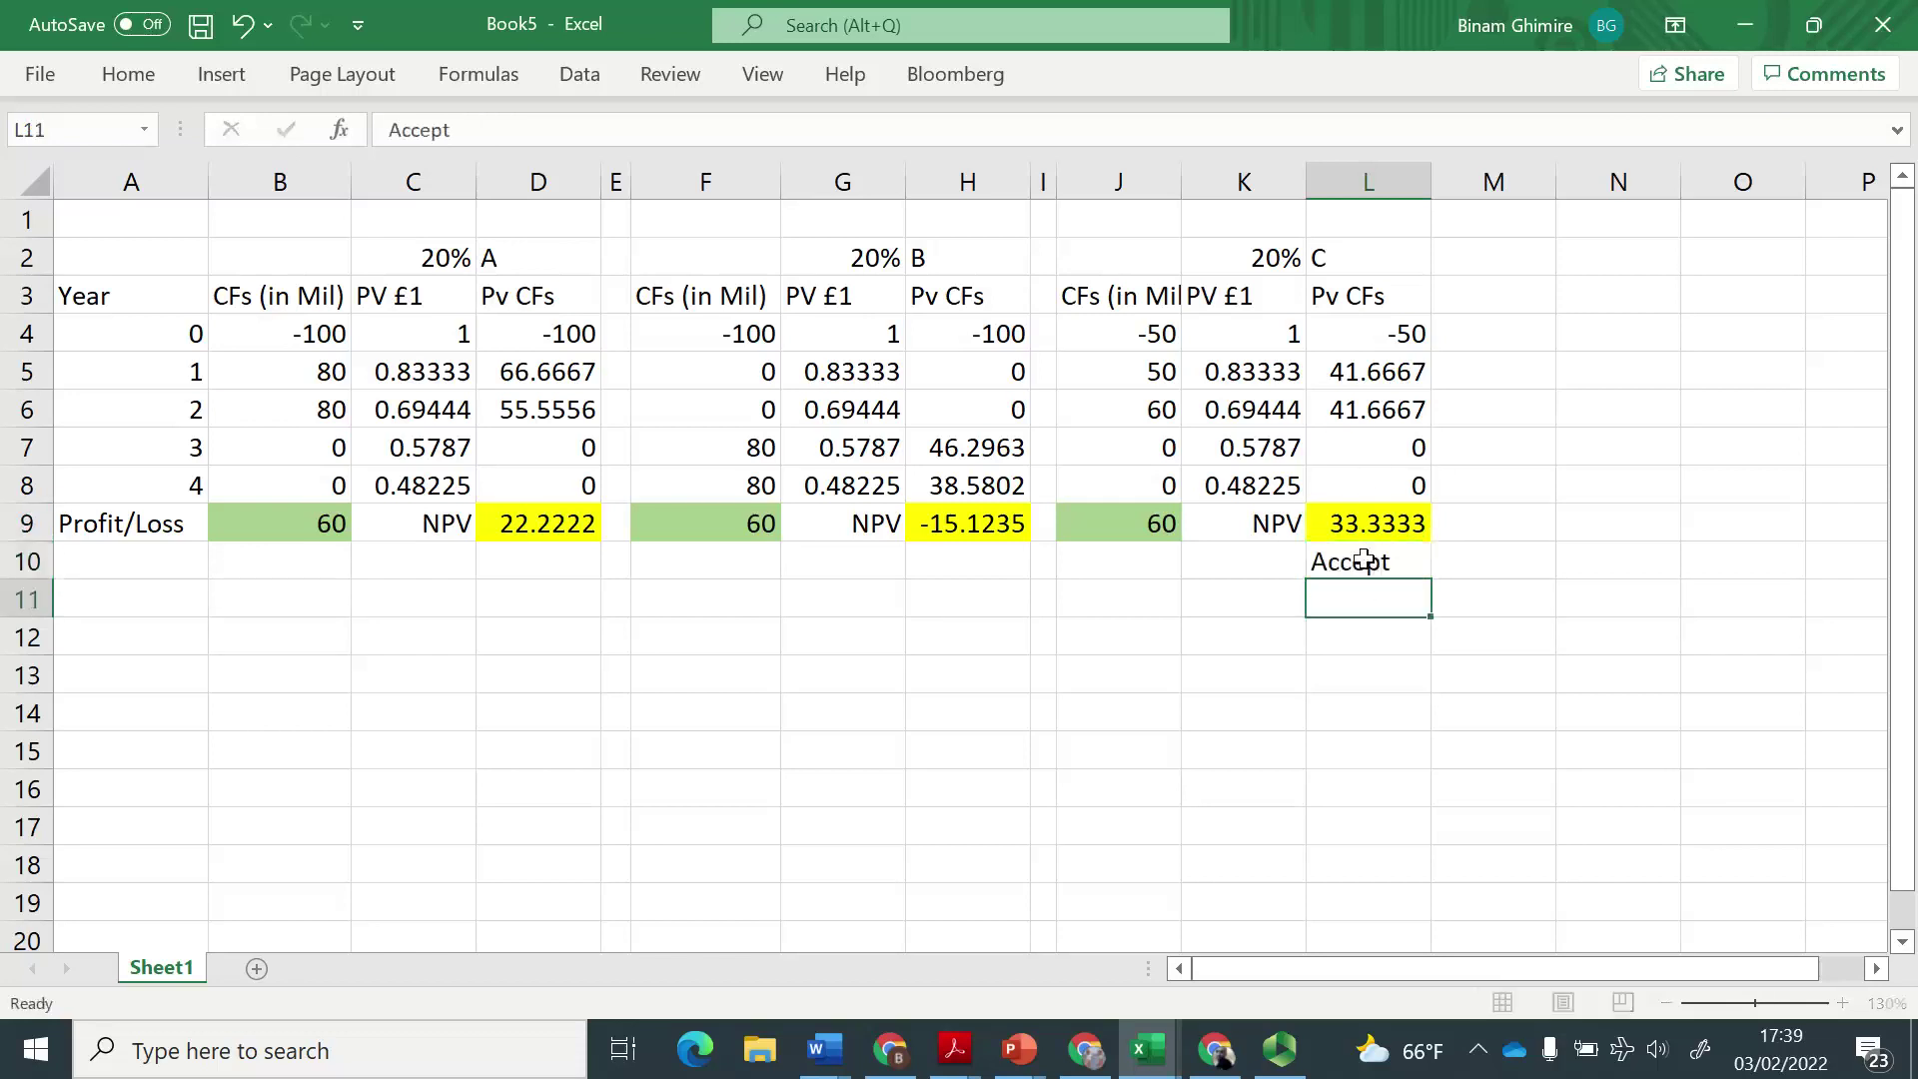
left_click(1363, 559)
key("ctrl+c")
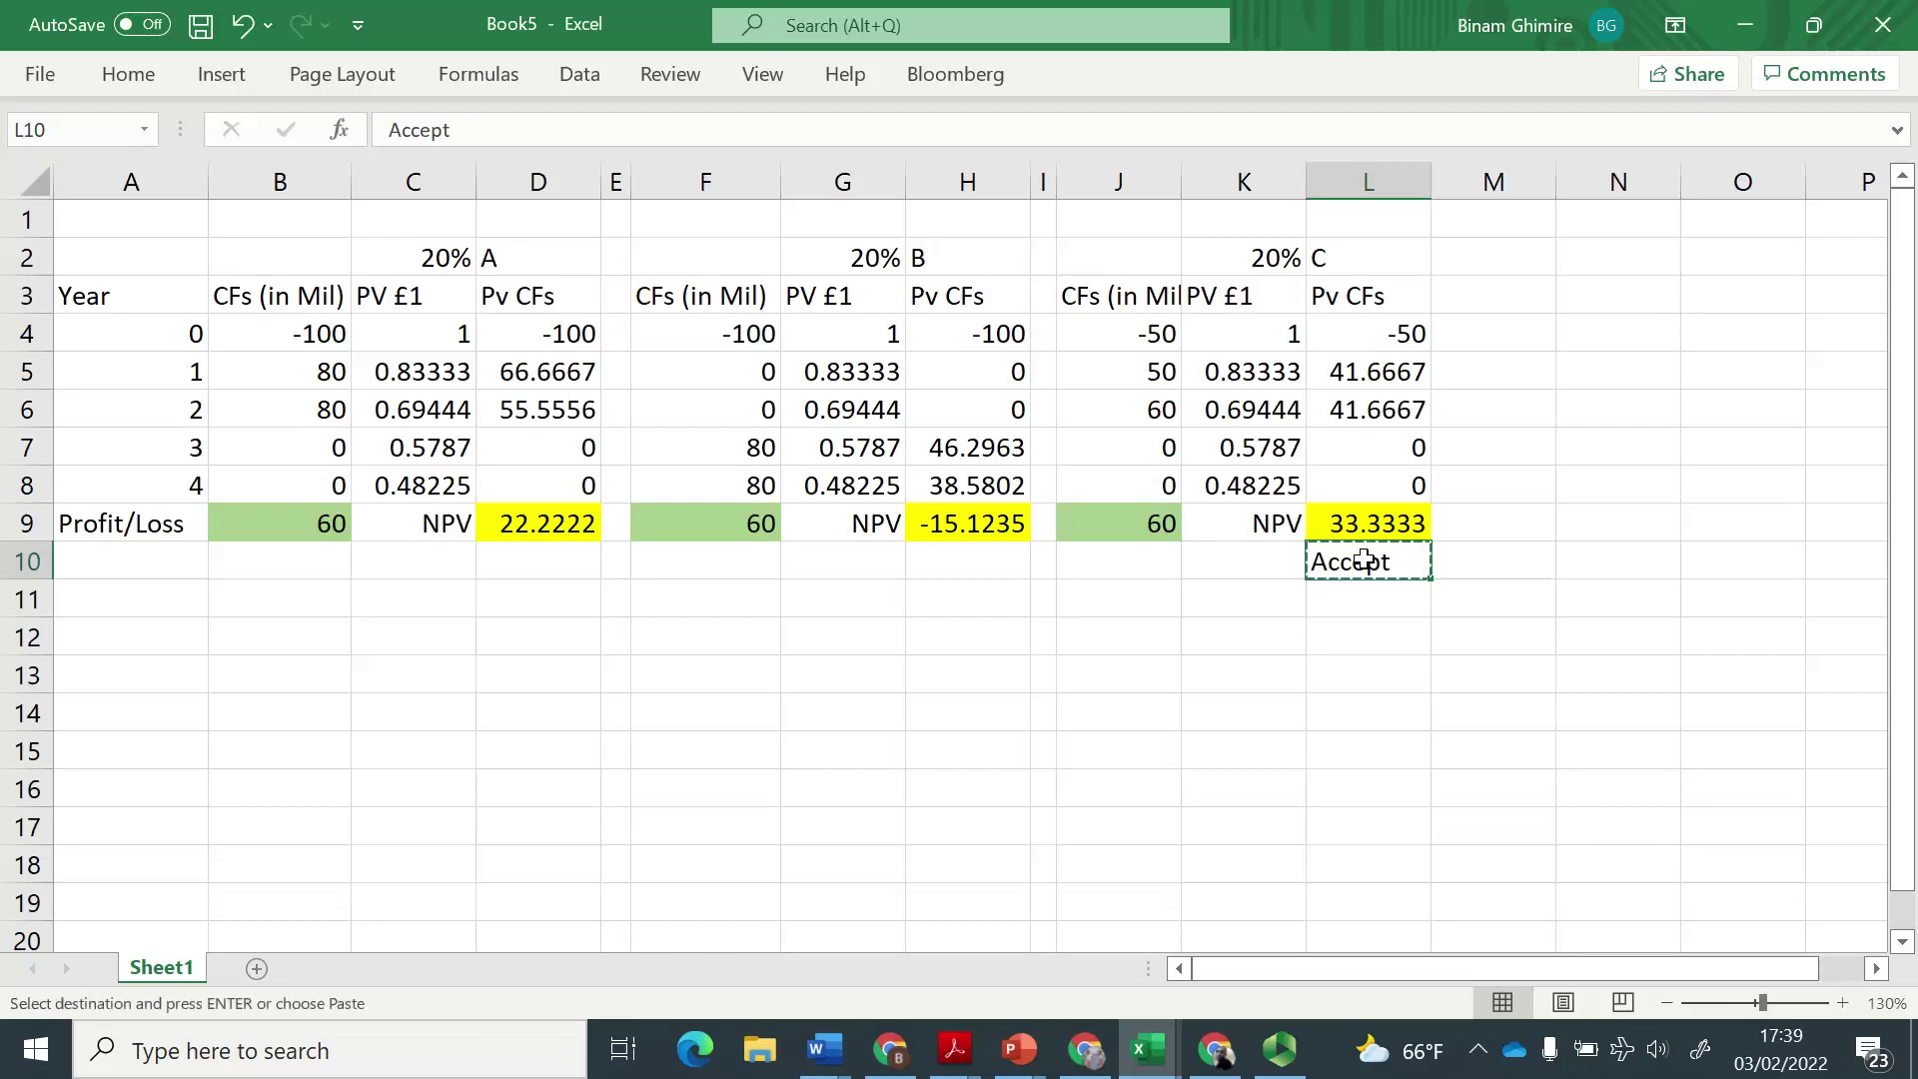
type("`")
key("Escape")
key("Left")
key("Left")
key("Left")
key("Left")
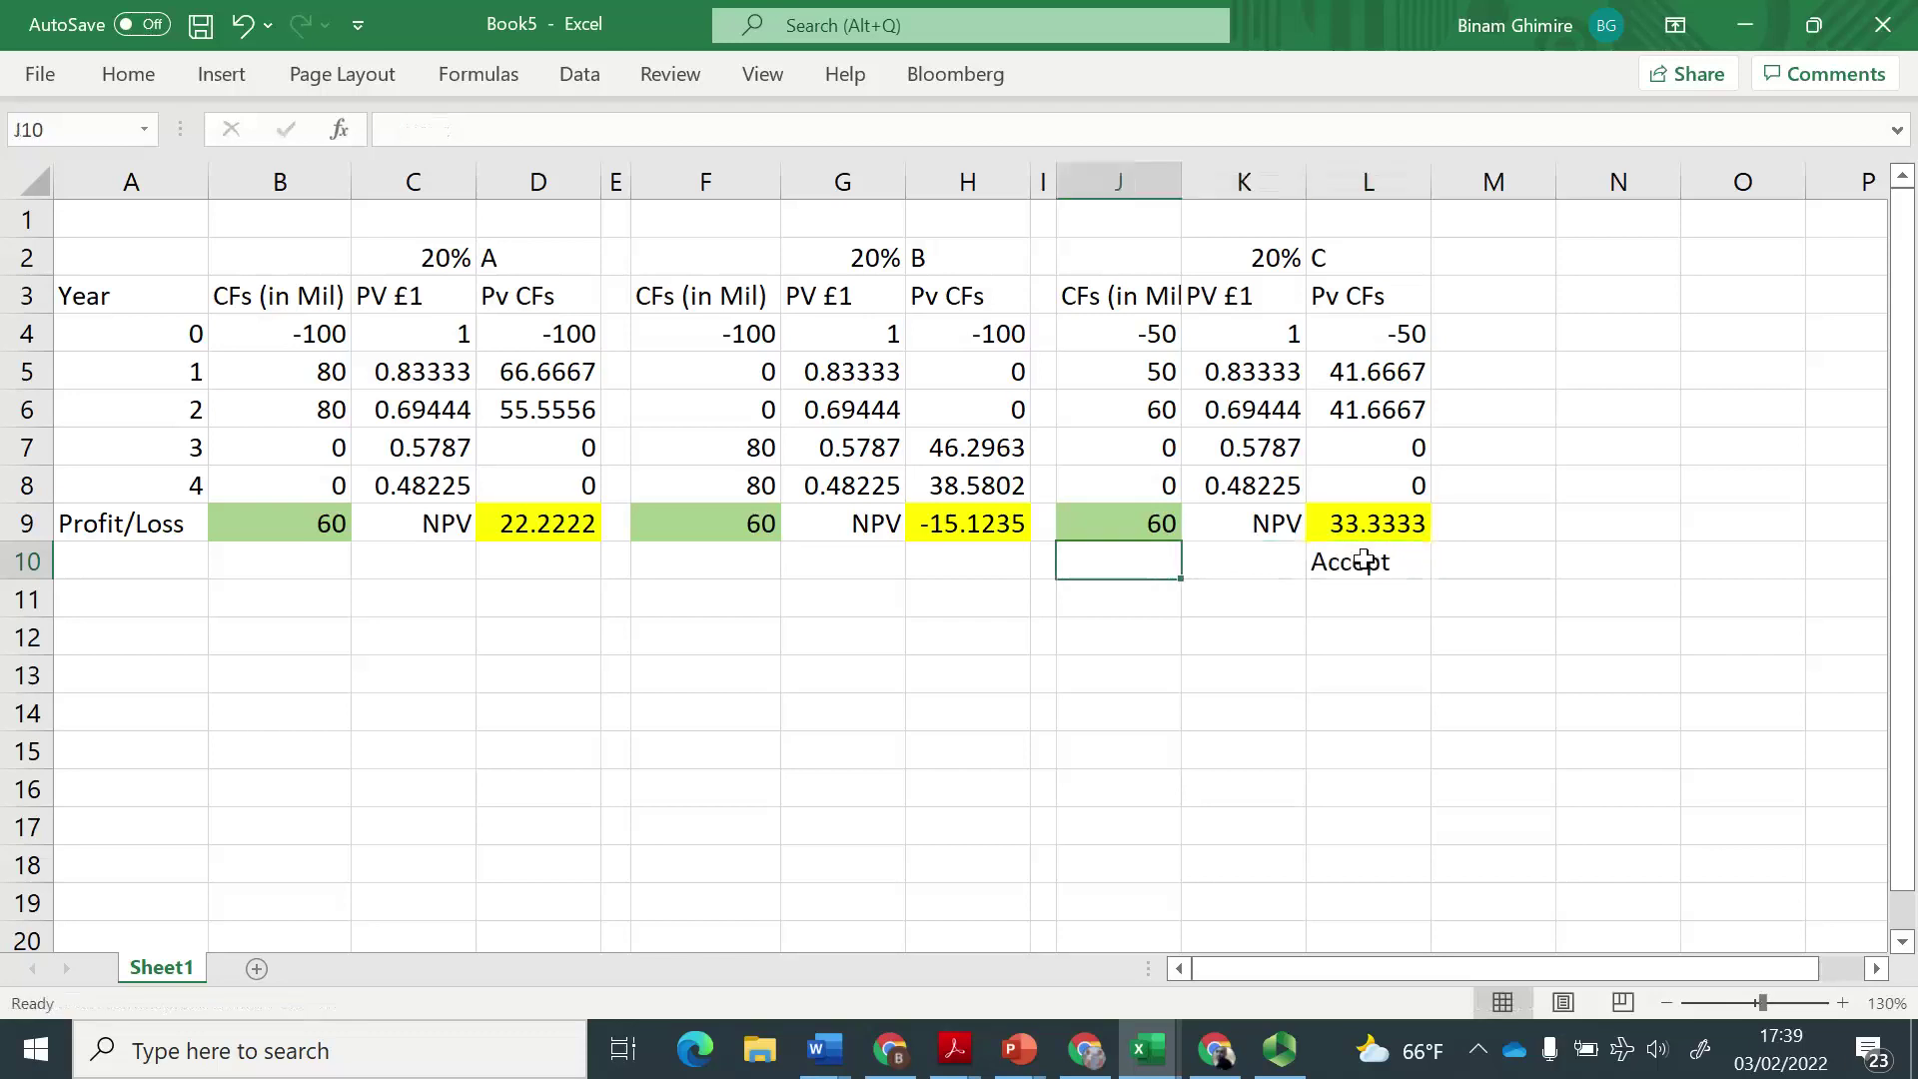
type("Reject")
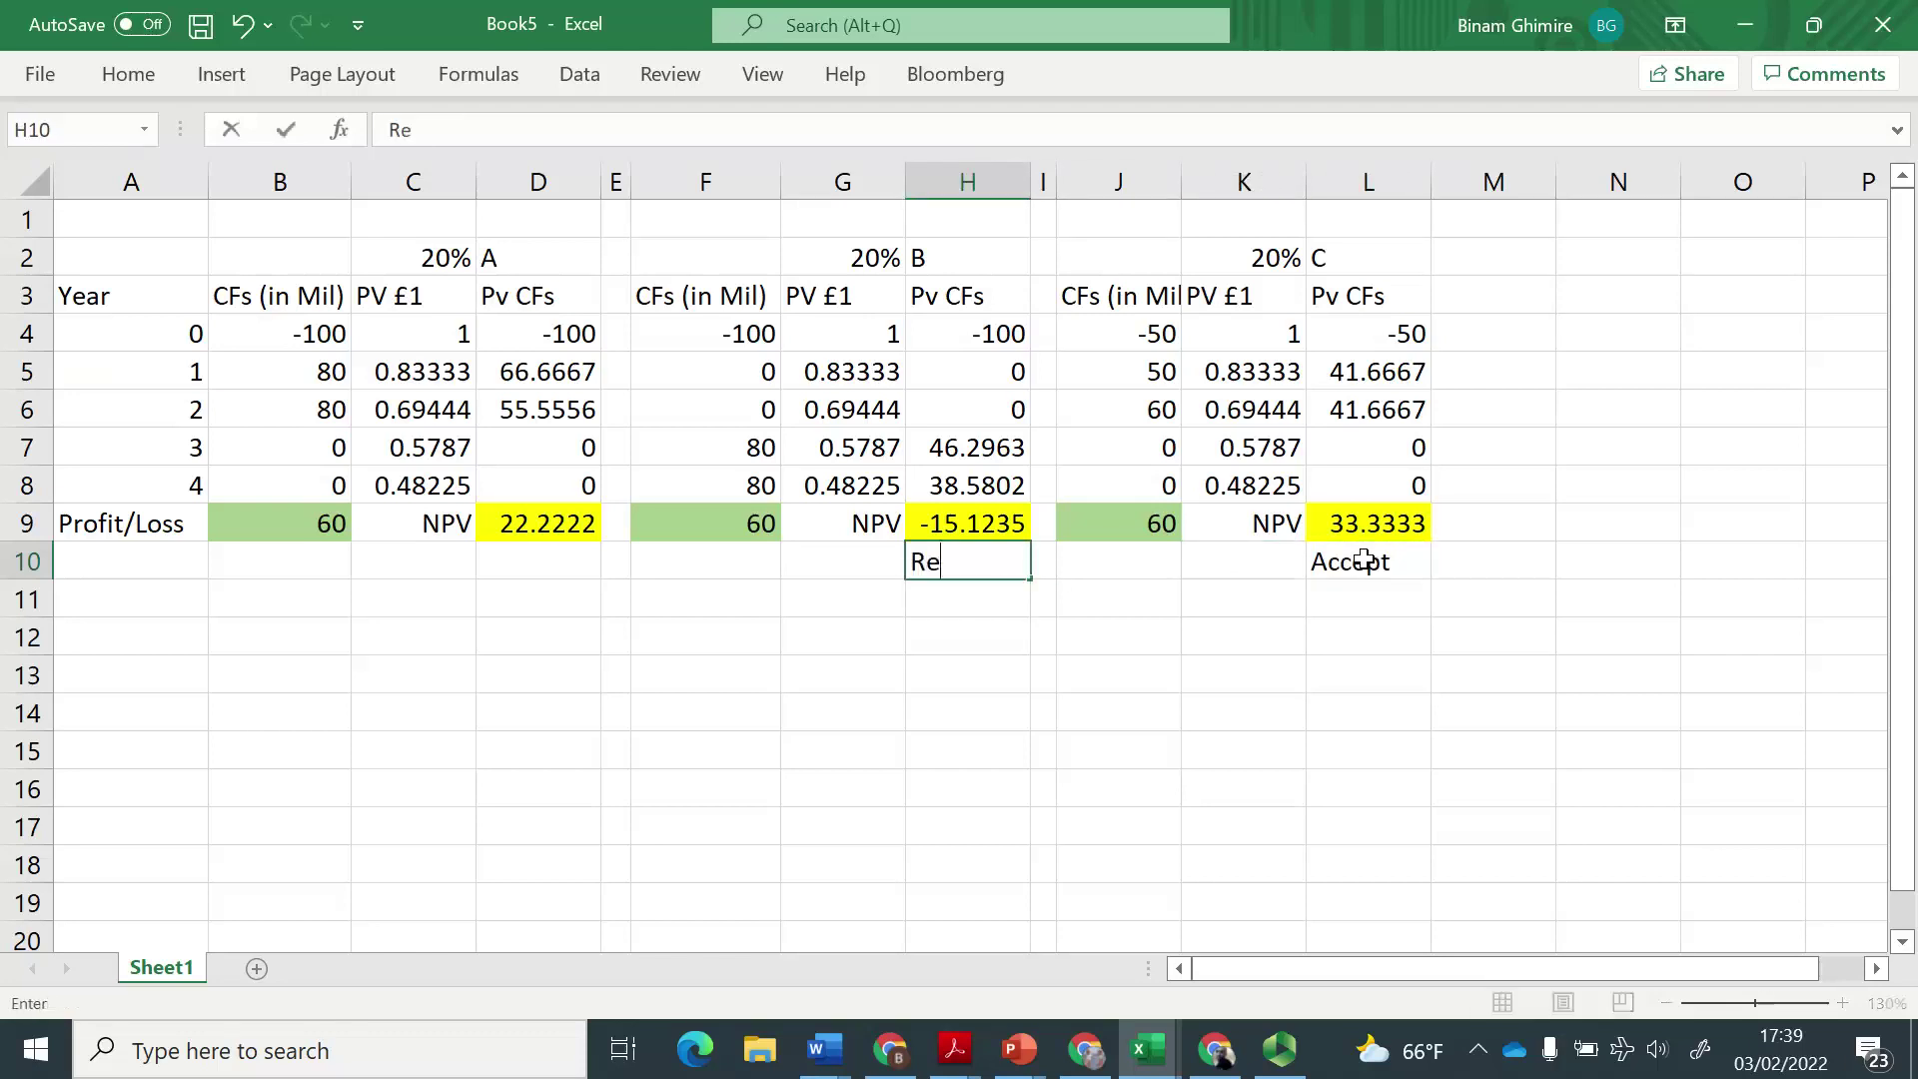
key("Return")
key("Up")
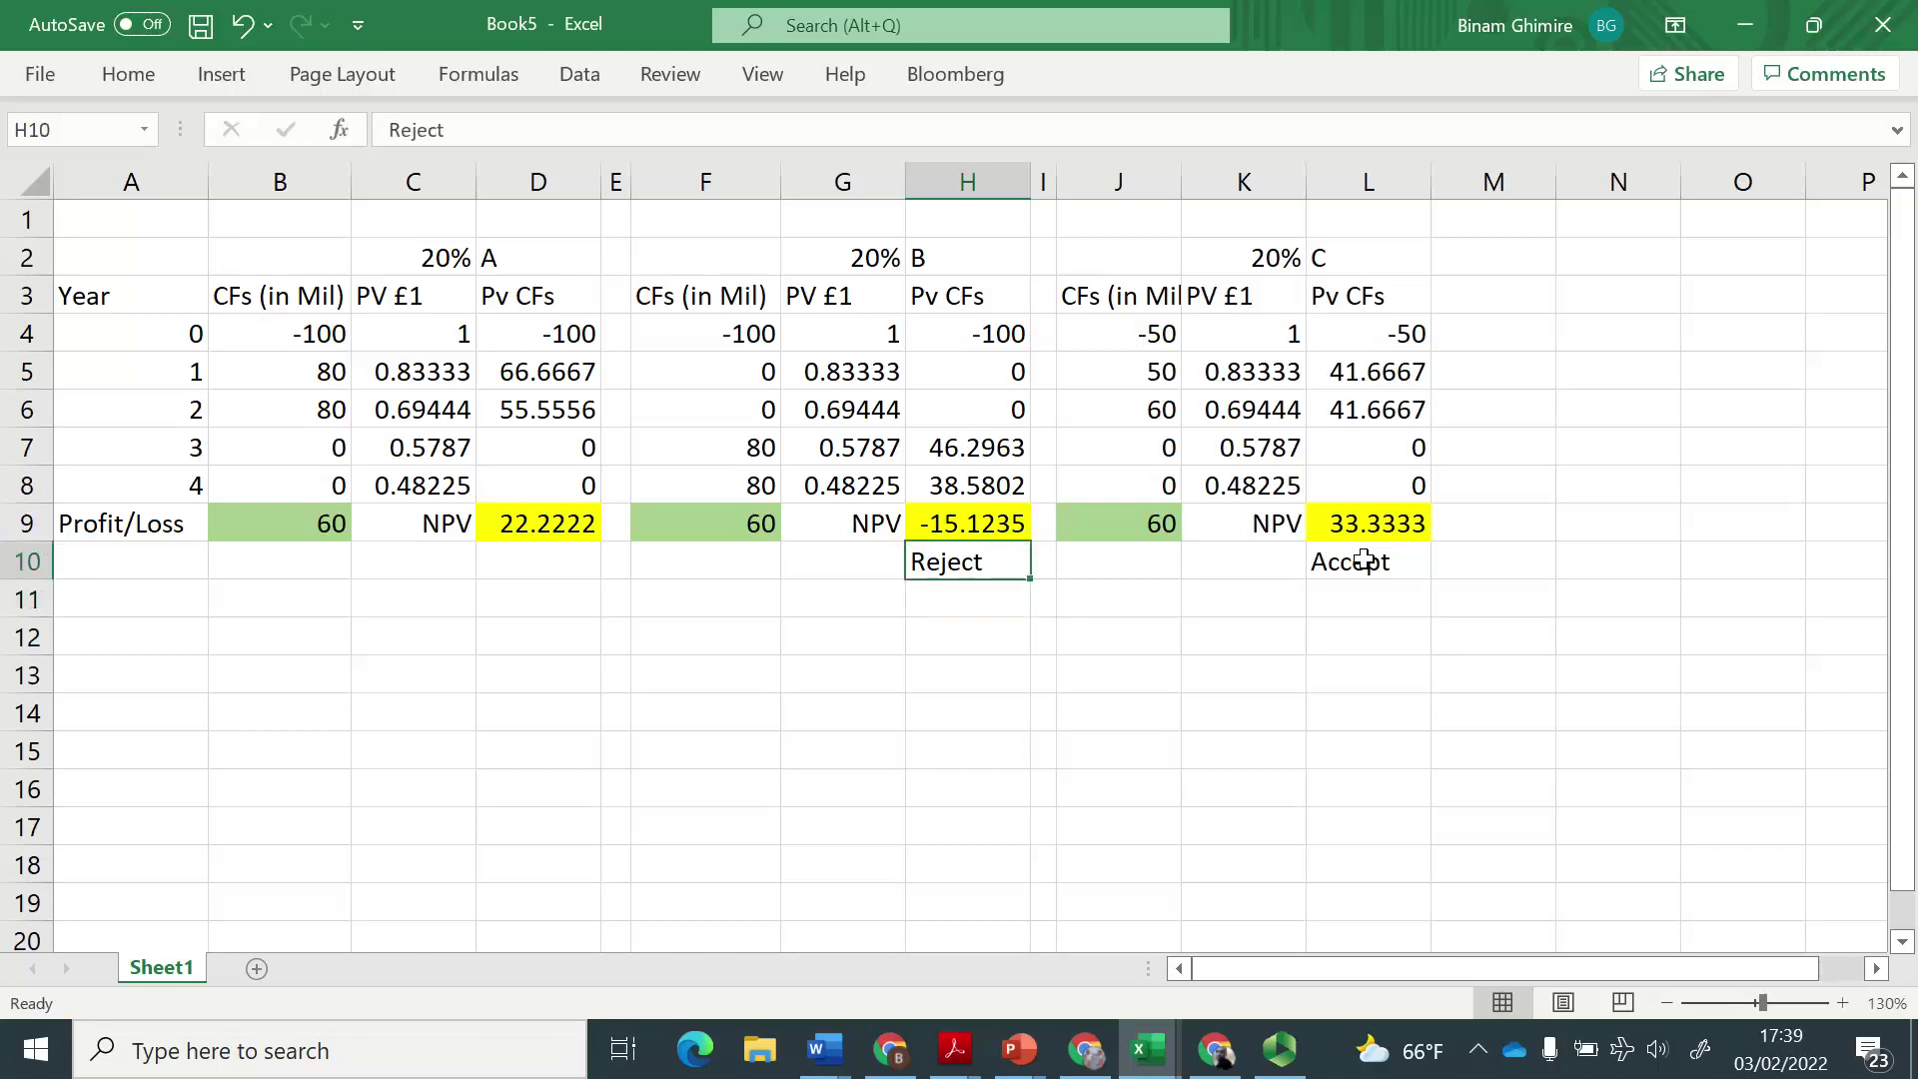
key("Left")
key("Left")
key("Left")
key("Left")
type("Reject")
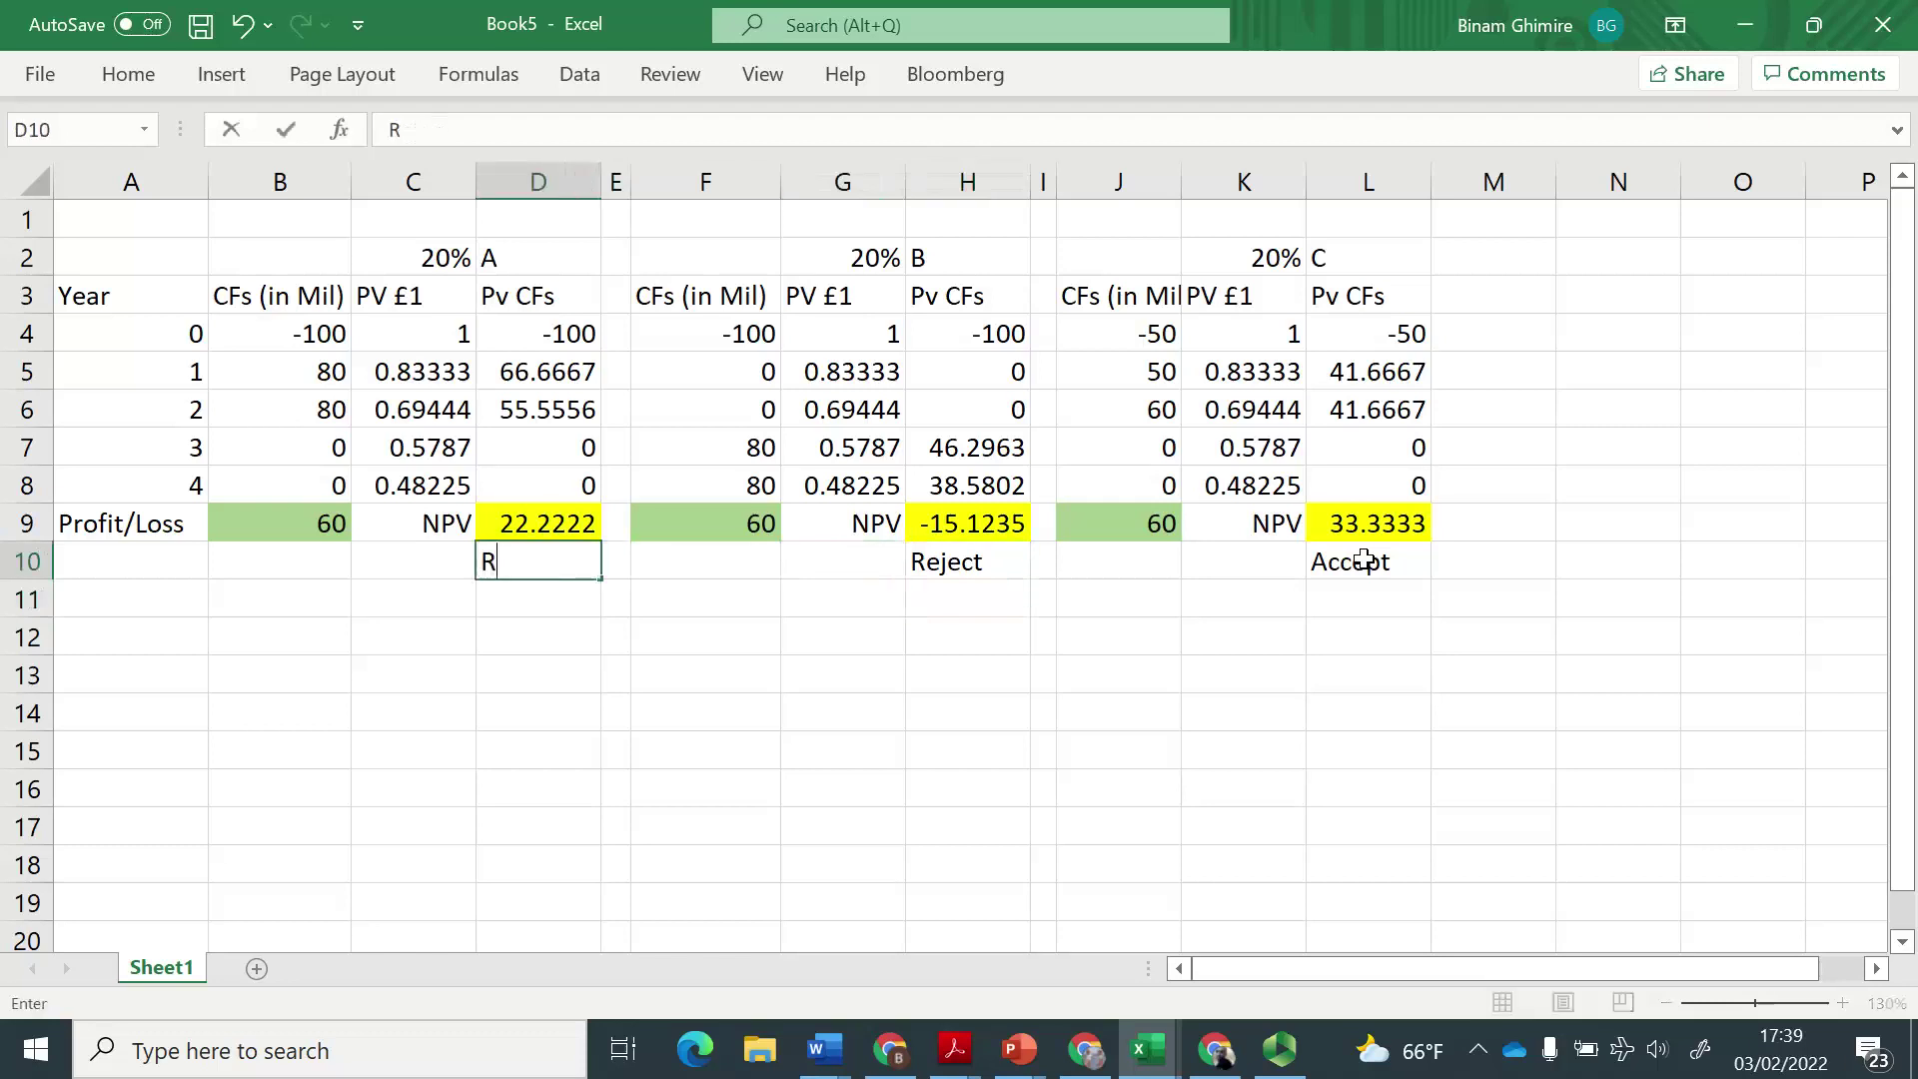
key("Return")
Label row 10 in A10 as 'If only 1 project to go ahead'.
key("Left")
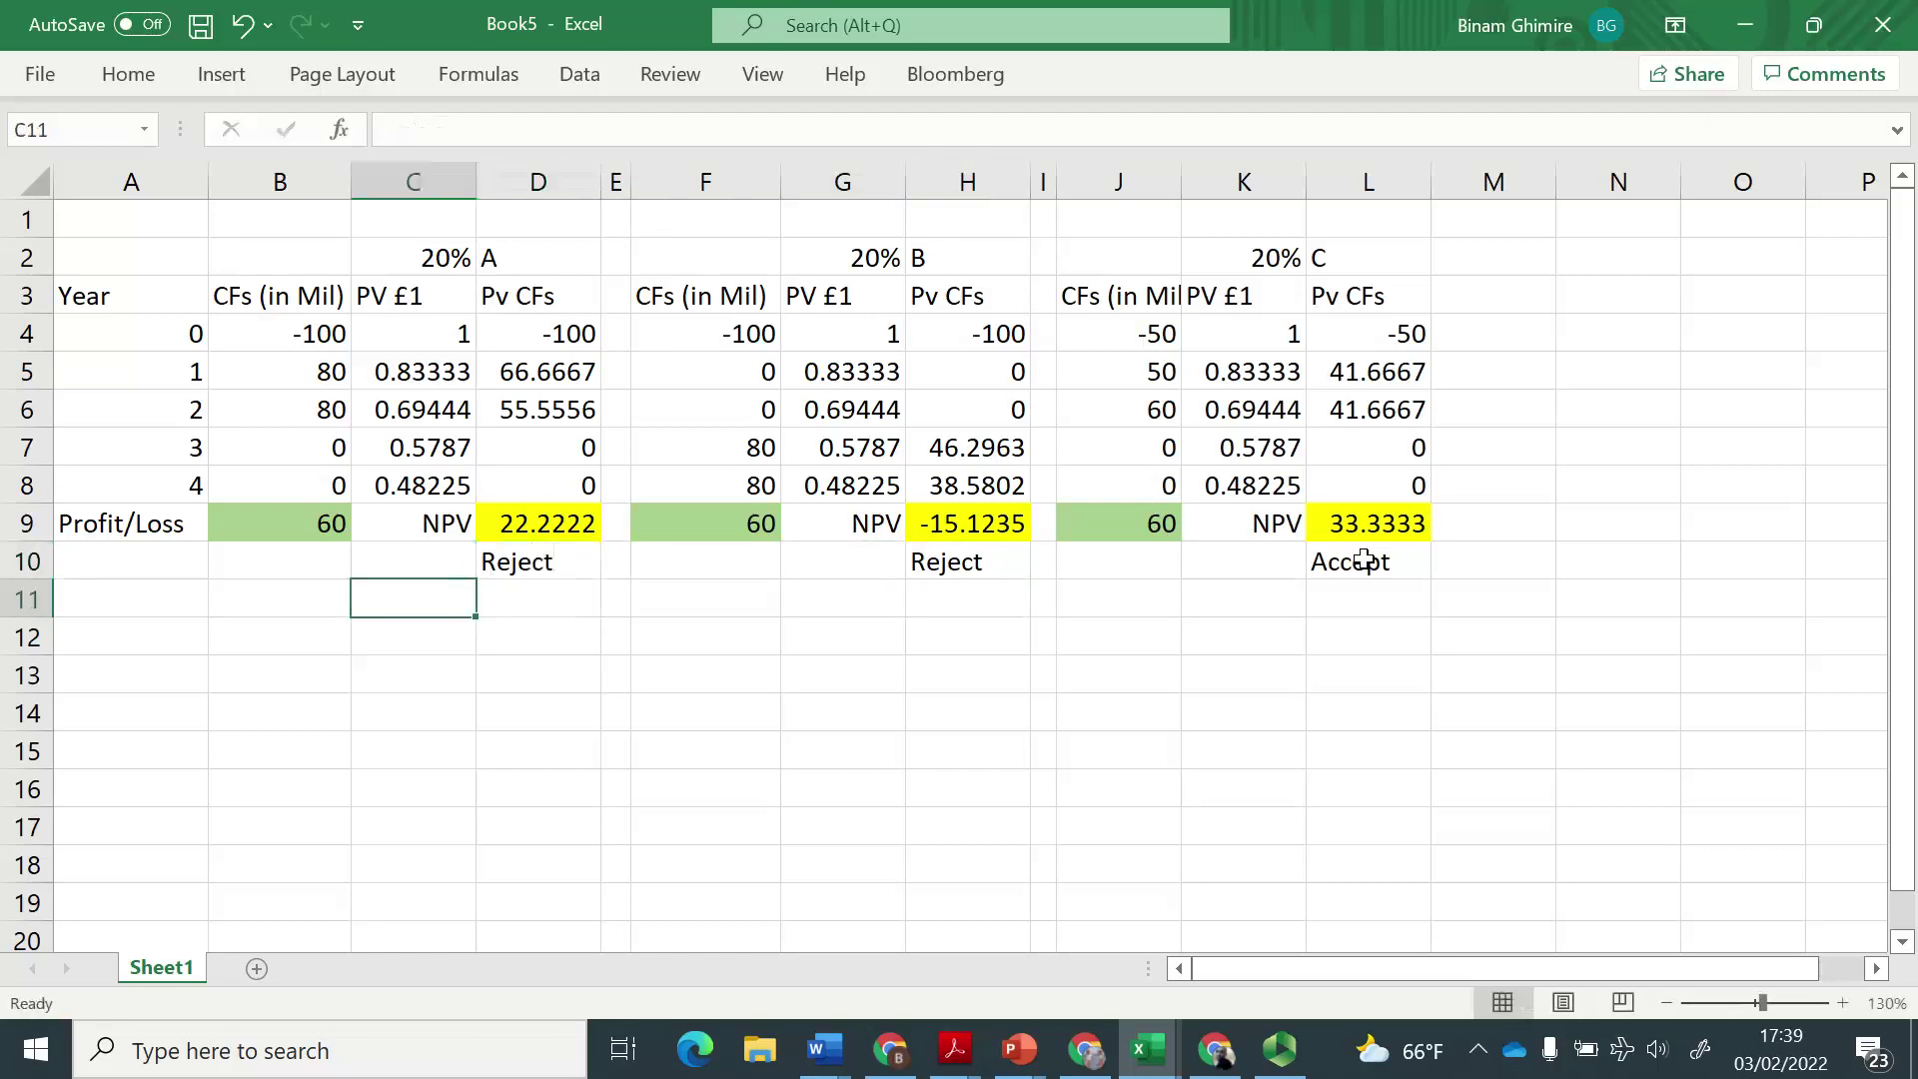
key("Up")
key("Left")
key("Left")
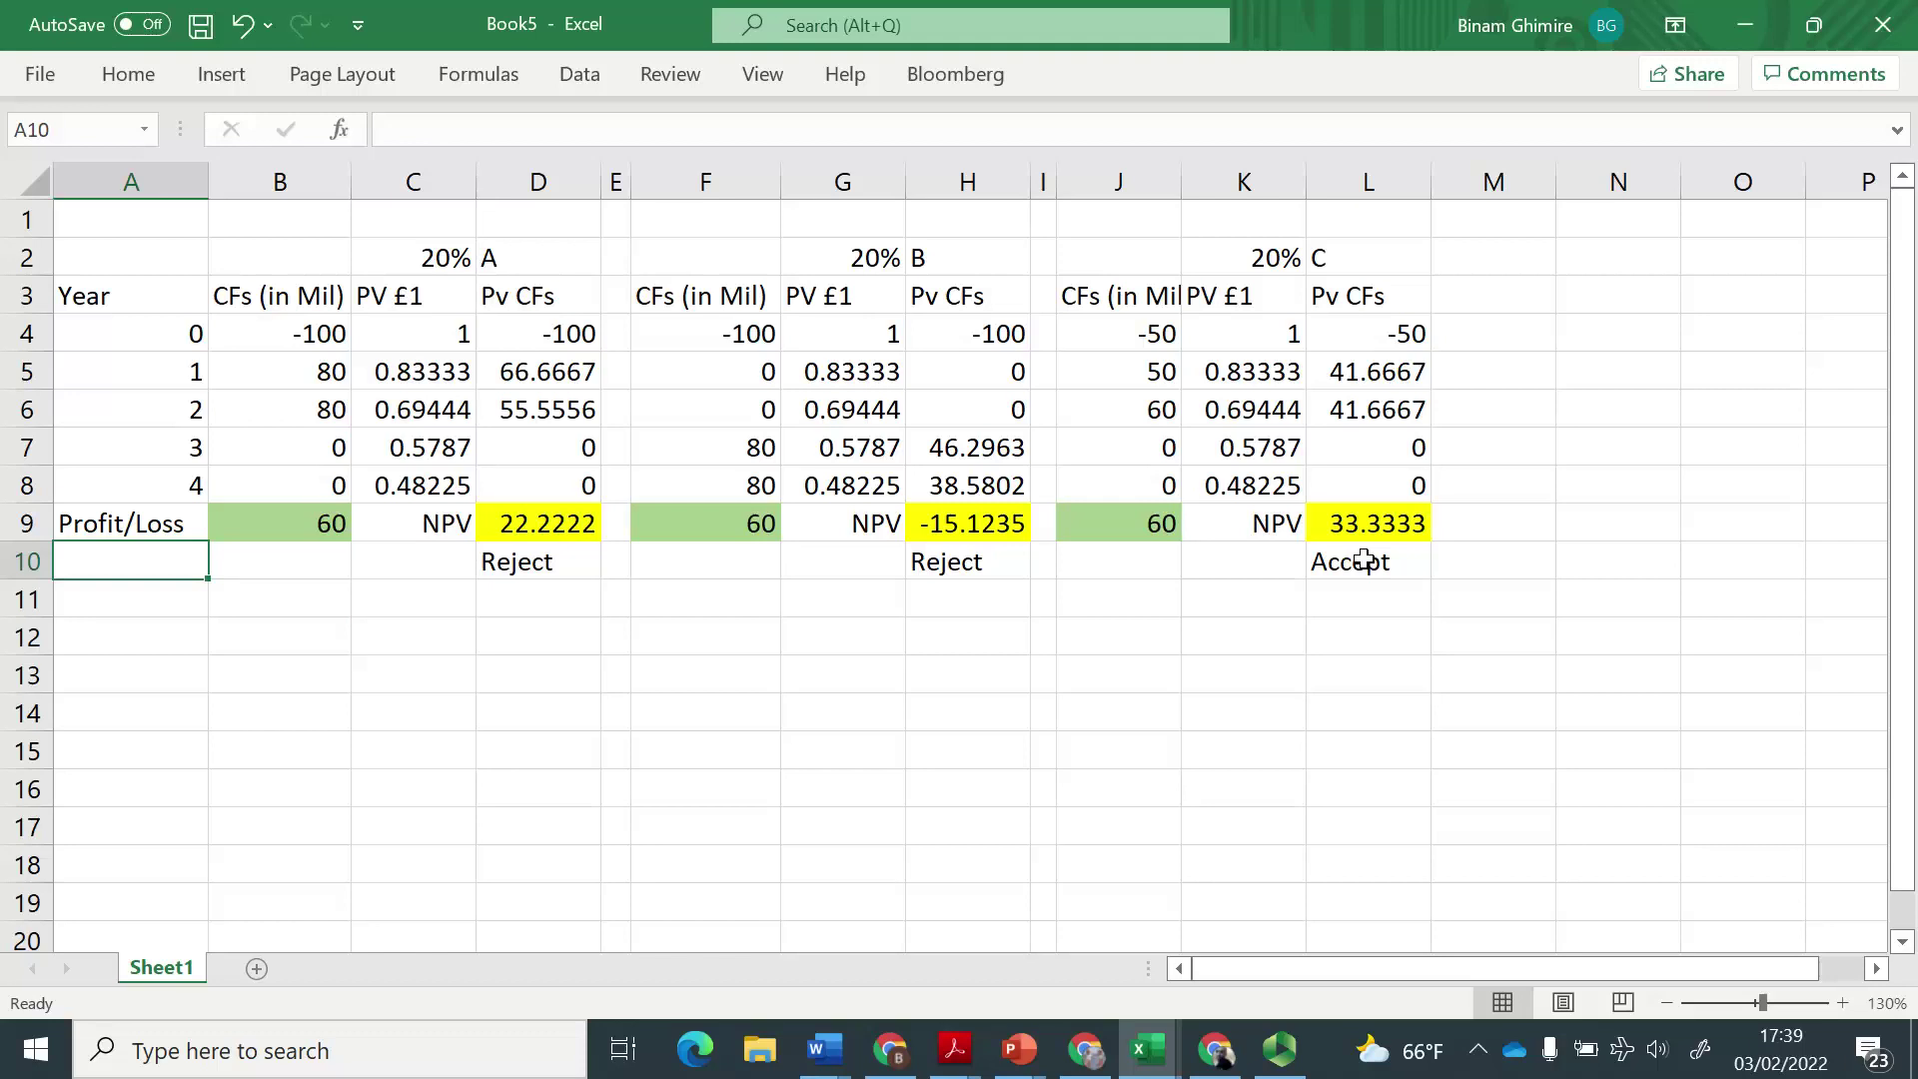
type("If onlh")
key("BackSpace")
type("y")
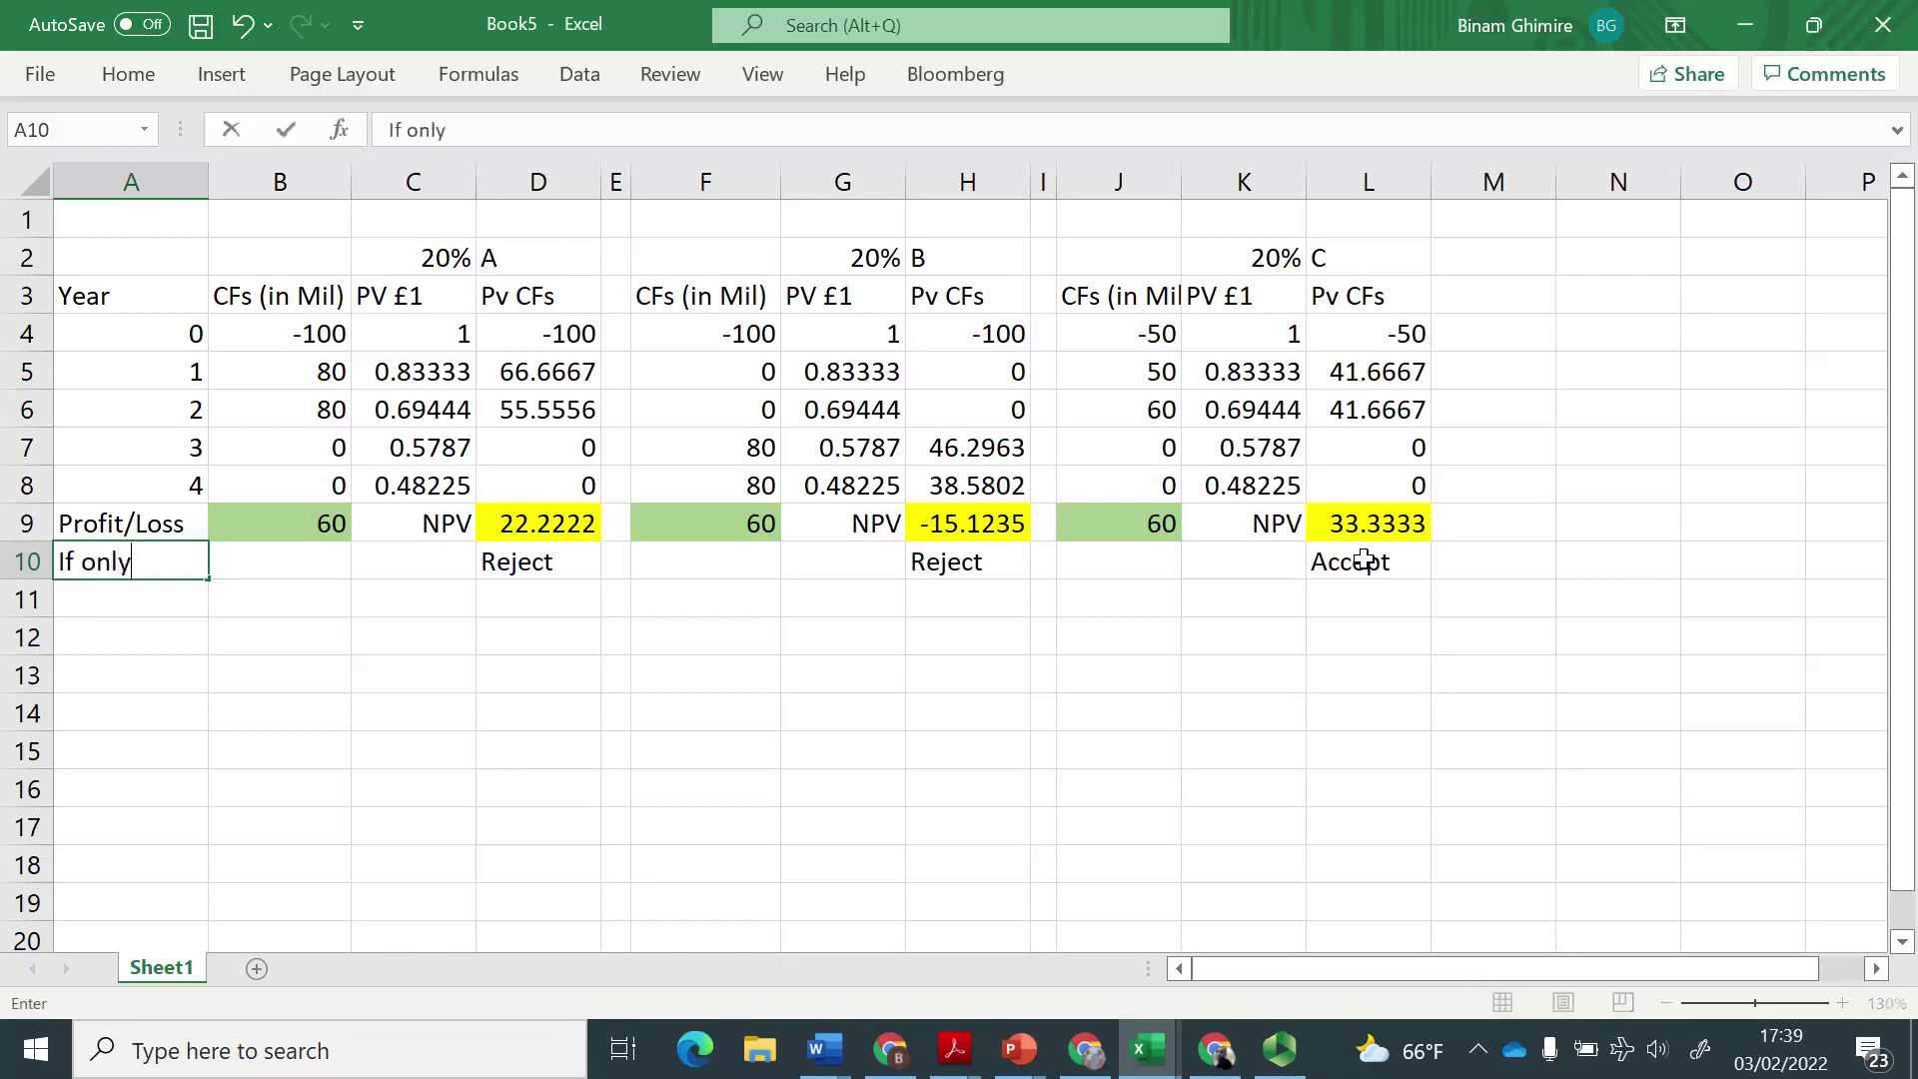
type(" 1 projec")
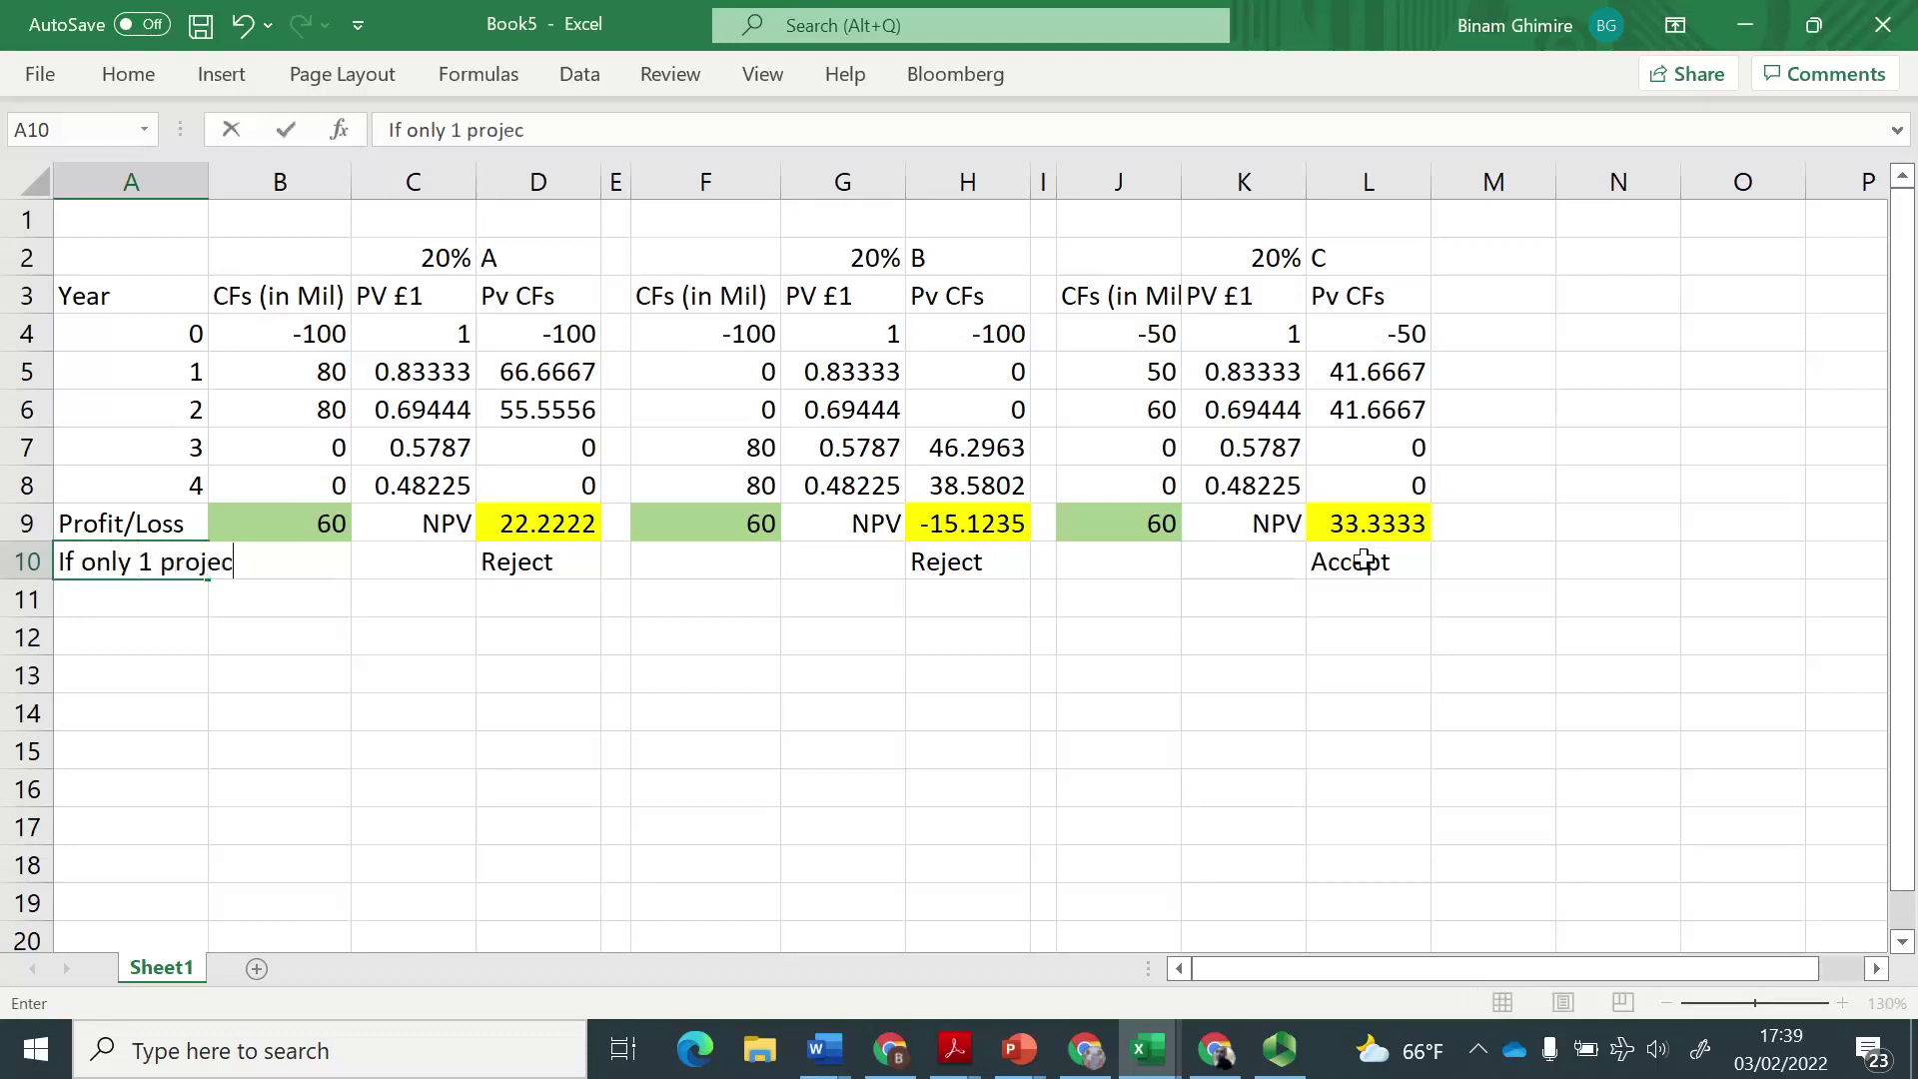
type("t to go ahea")
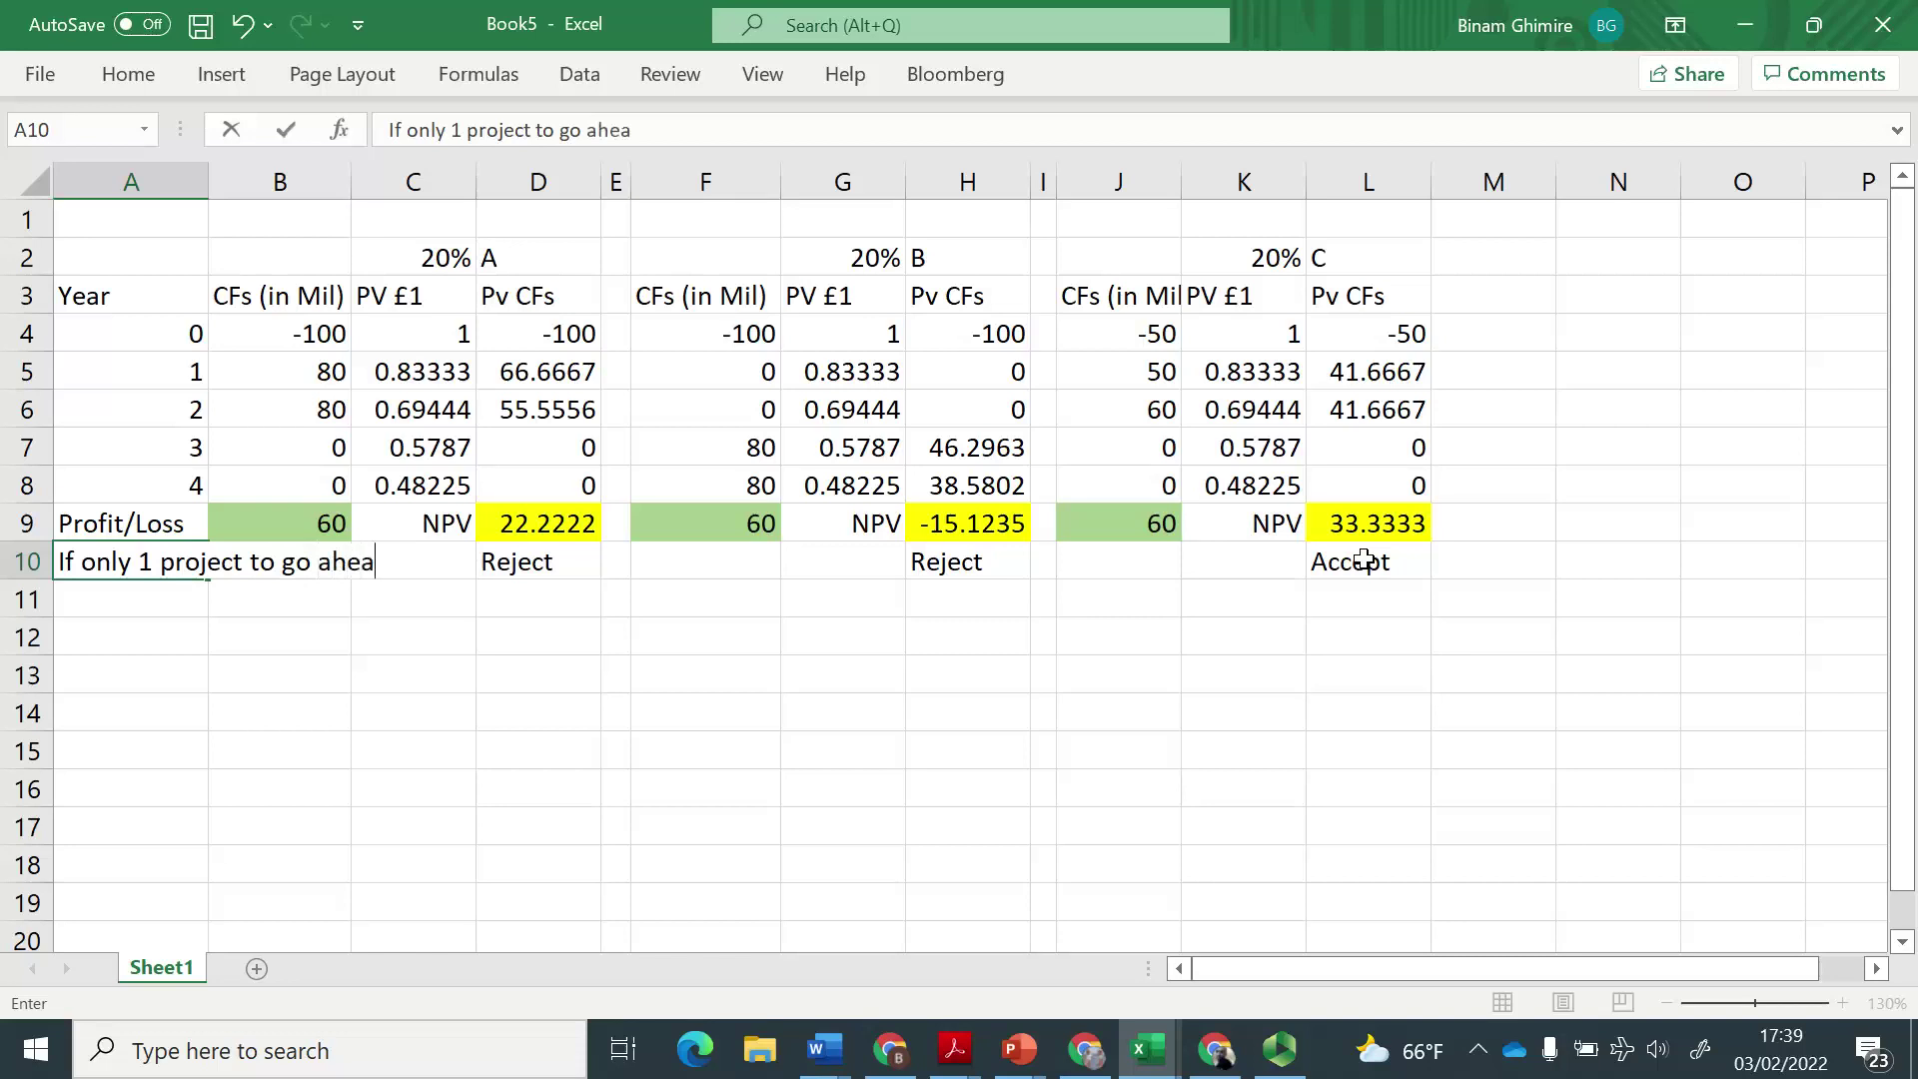
type("d")
key("Return")
key("Up")
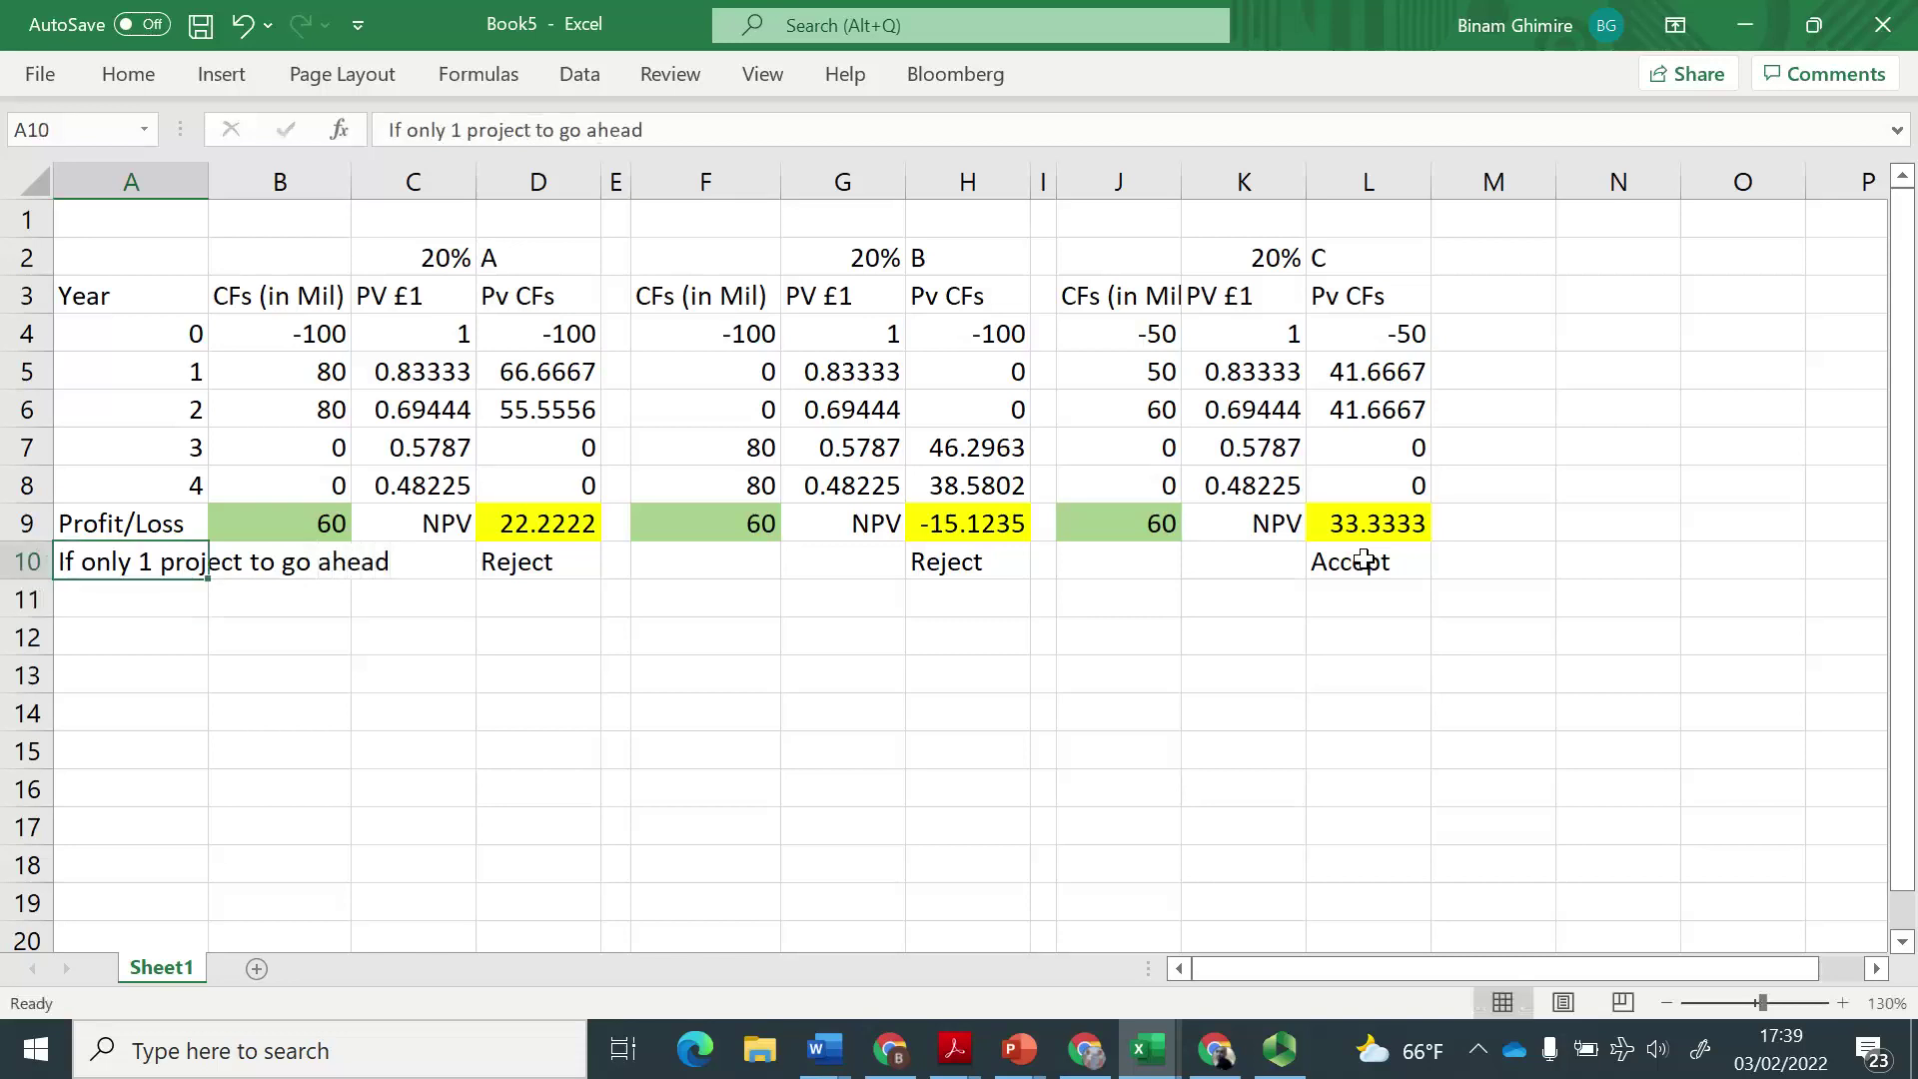
key("ctrl+c")
key("Down")
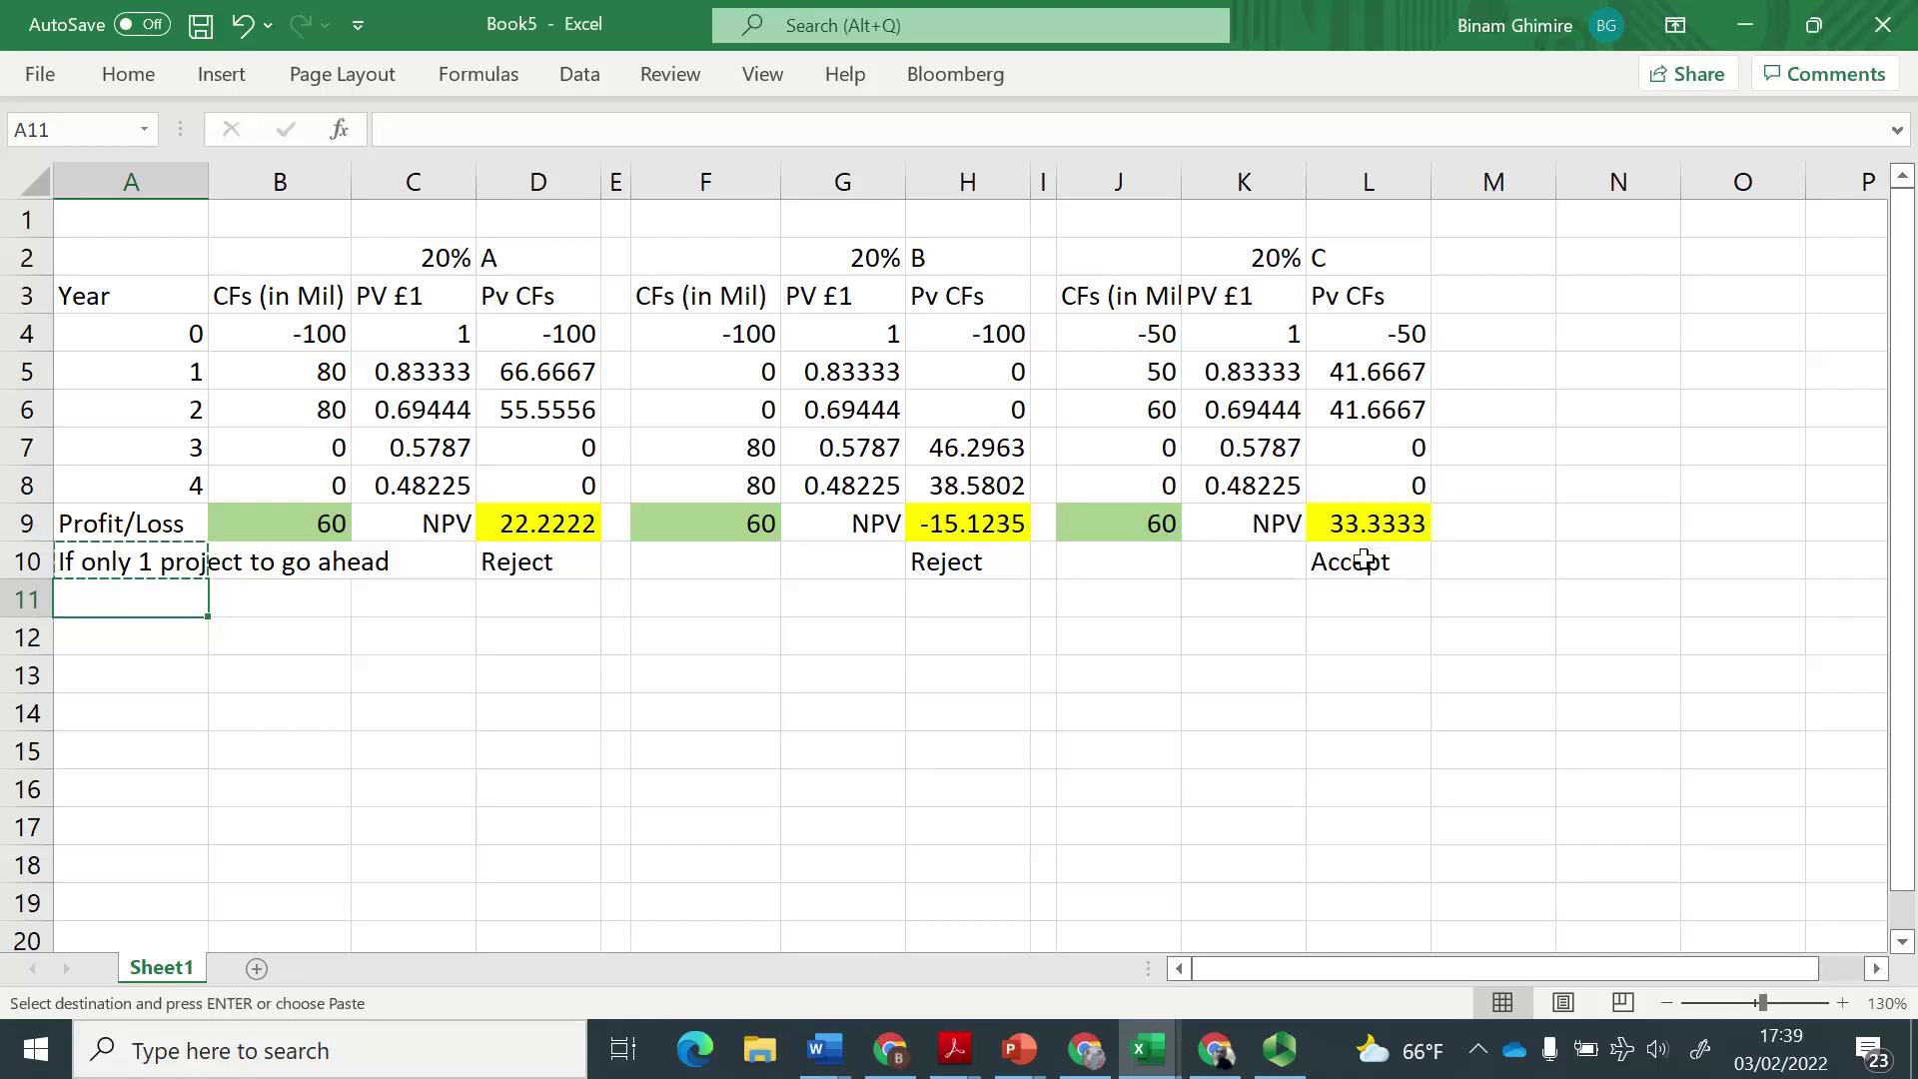
key("Escape")
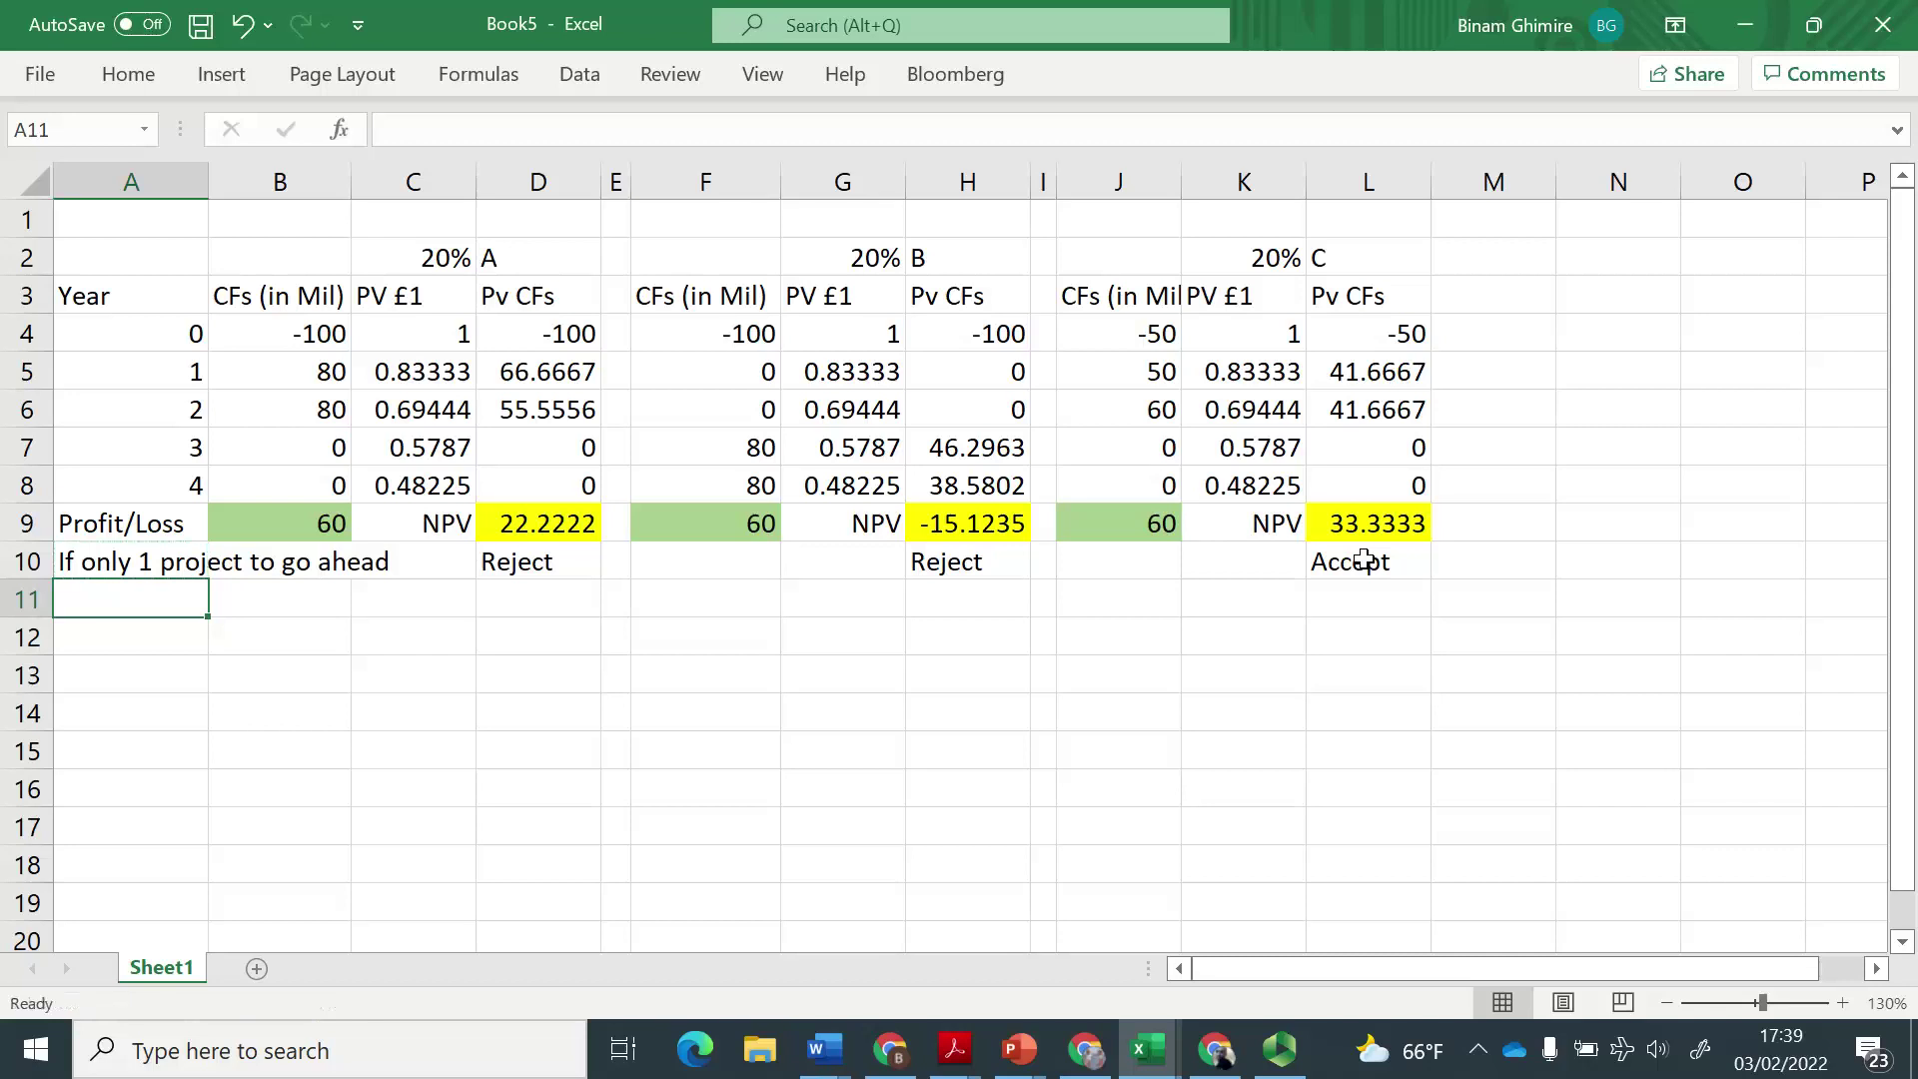
Enter Accept in D11 and L11 for projects A and C.
key("Right")
key("Right")
key("Right")
type("Accept")
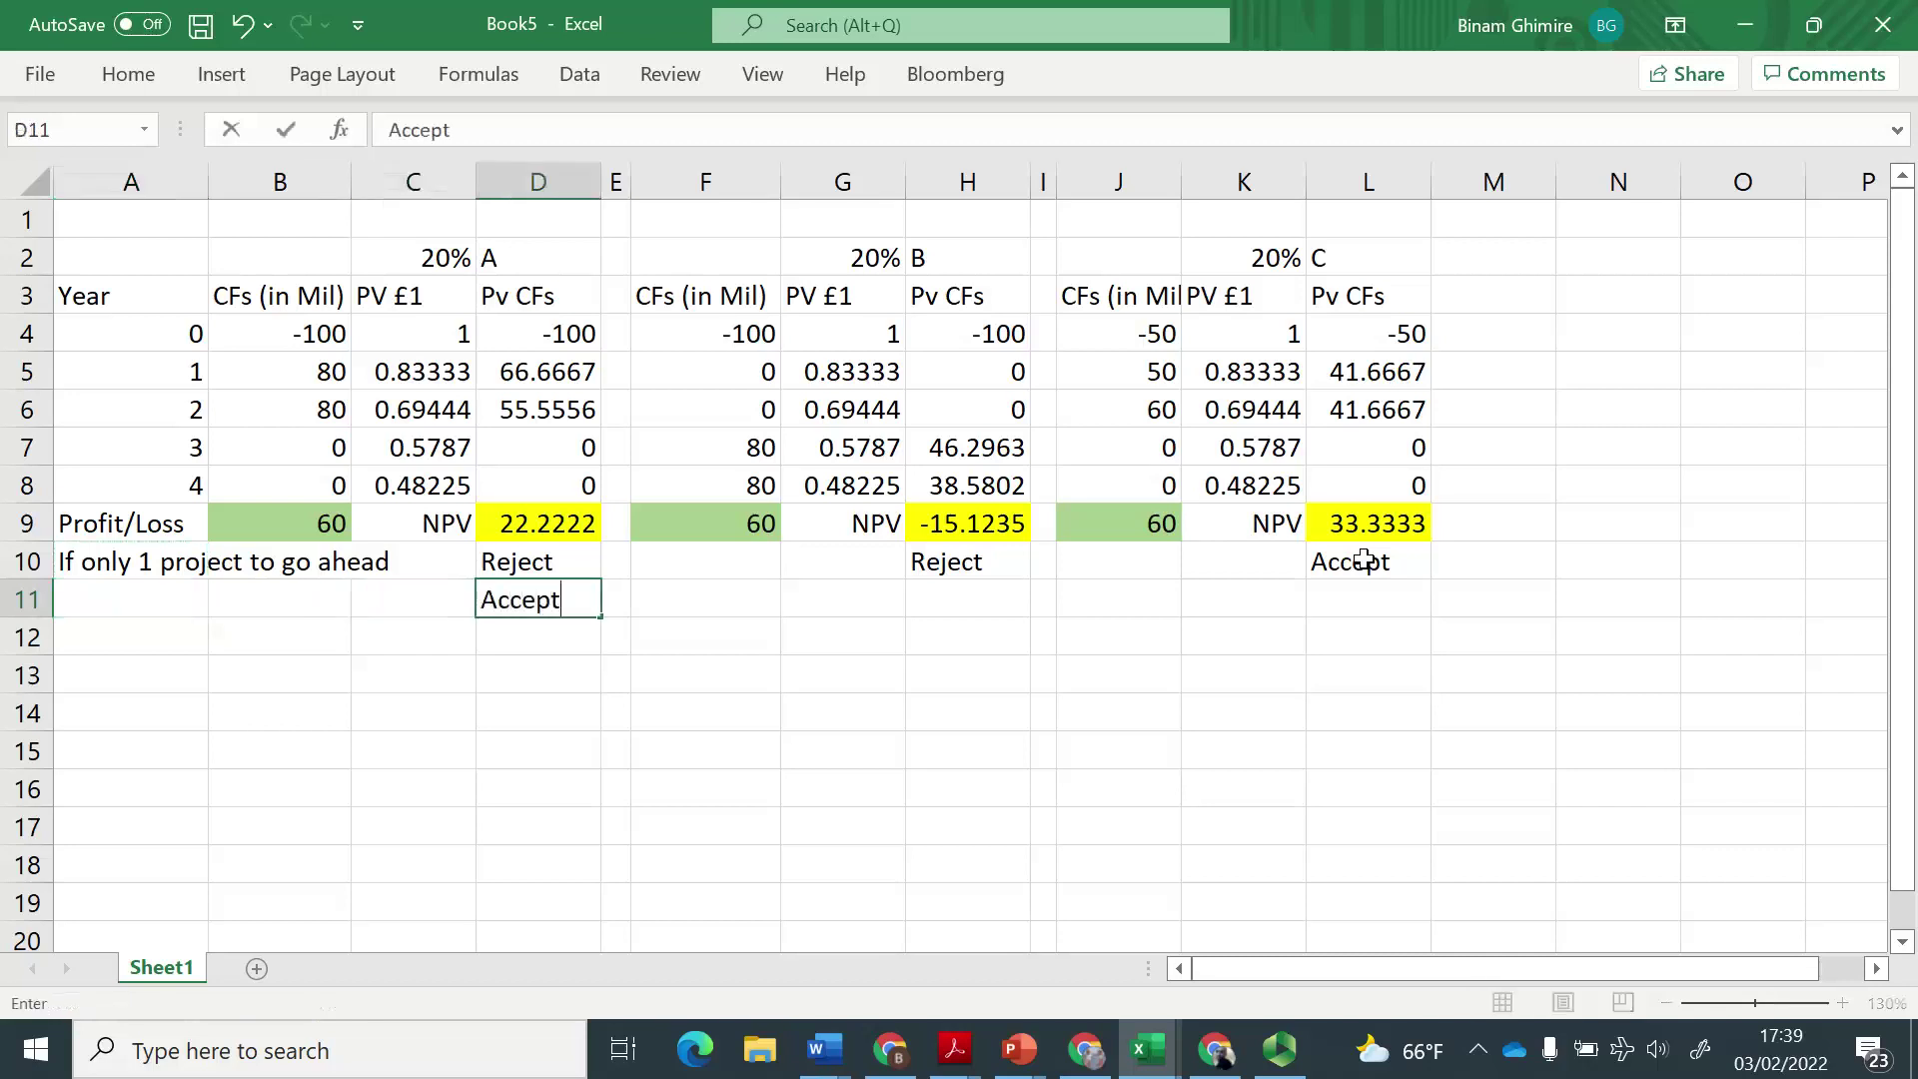
key("Return")
key("Up")
key("Right")
key("Right")
key("Right")
key("Right")
key("Right")
key("Right")
key("Right")
key("Right")
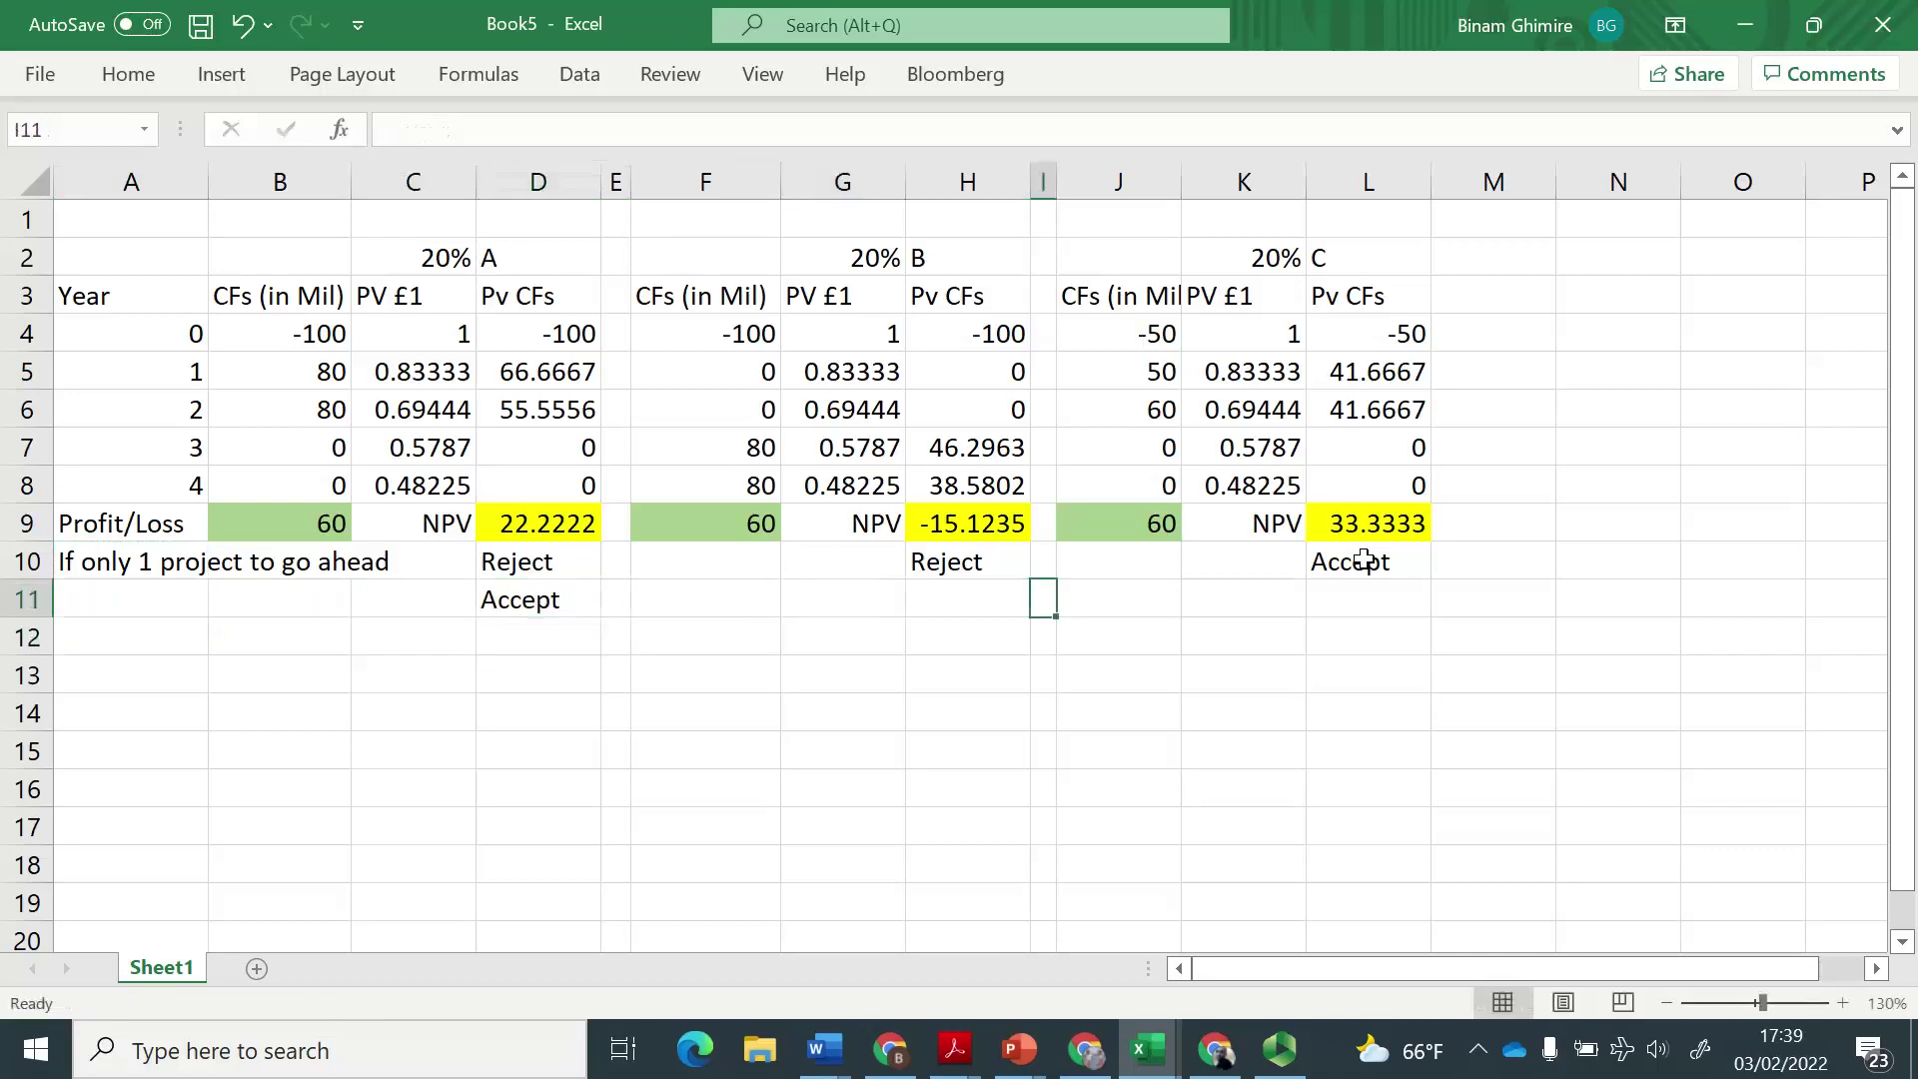
type("Accept")
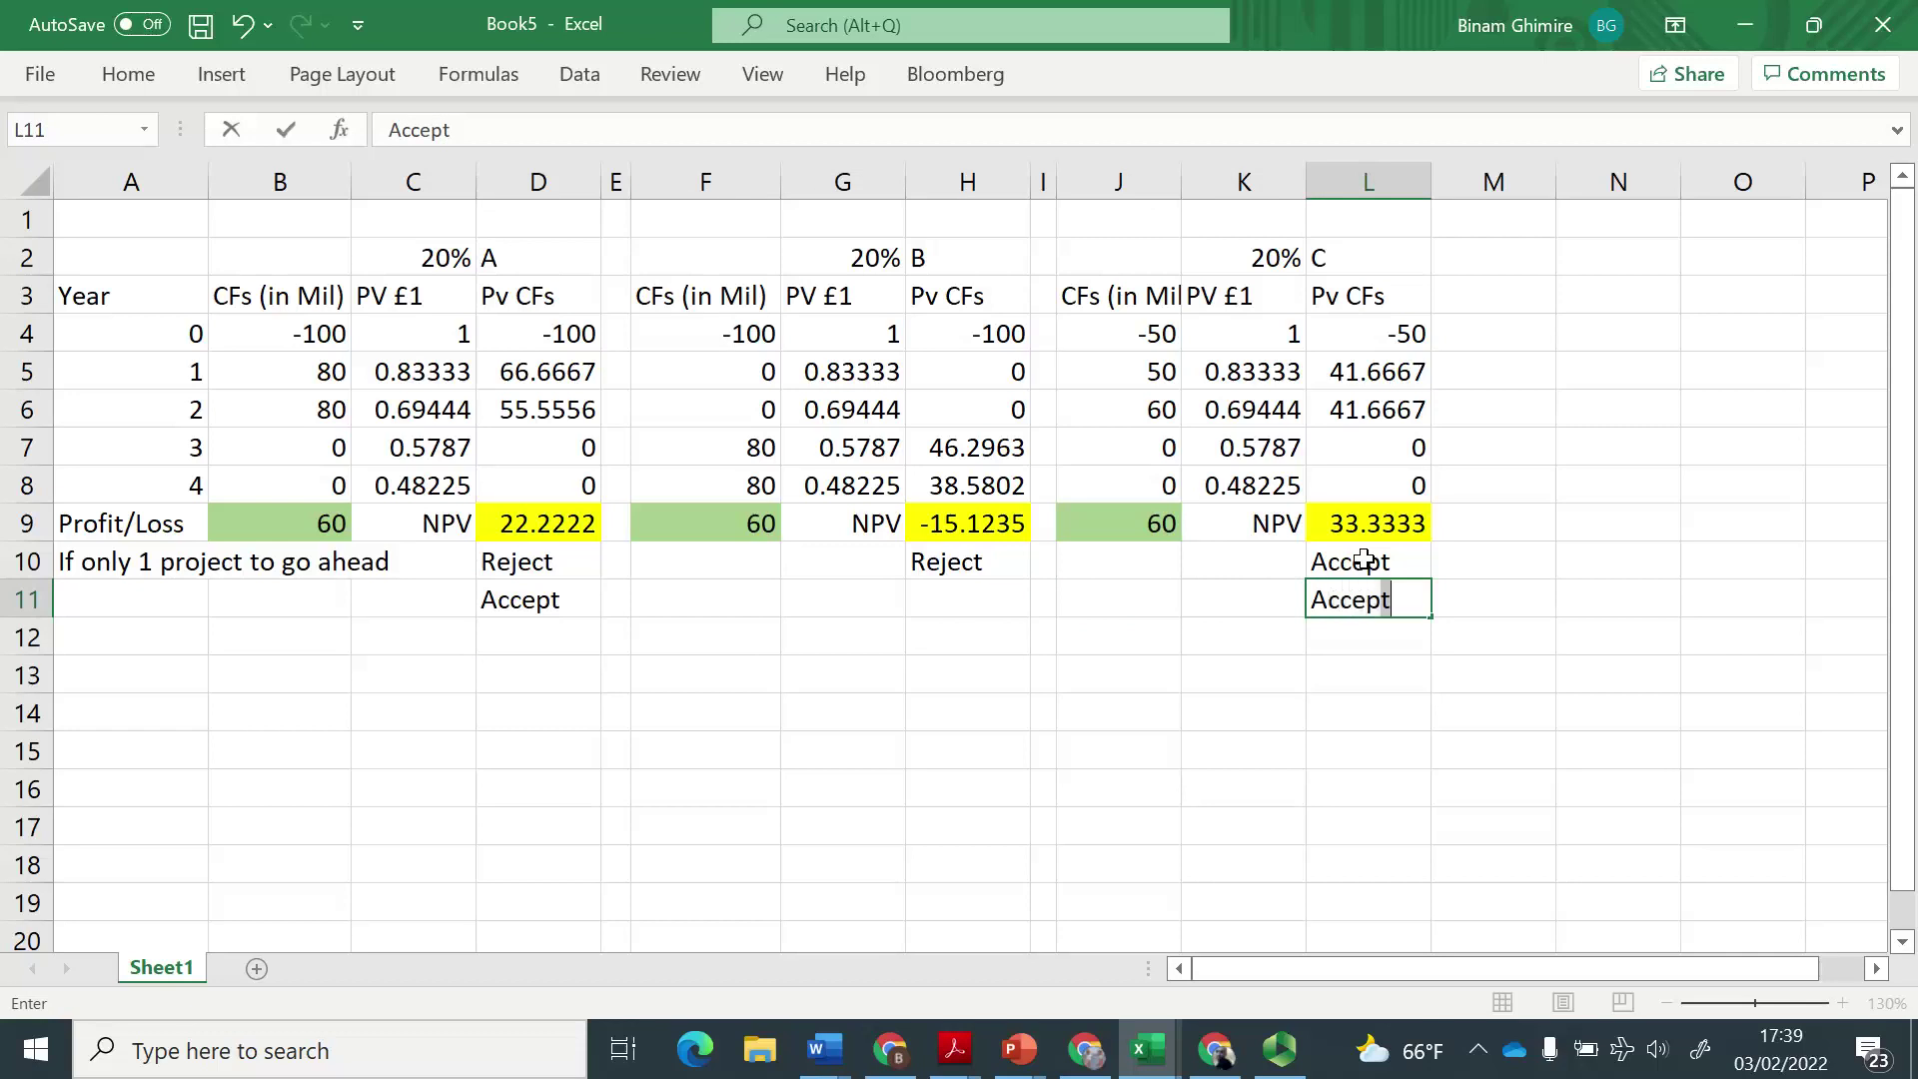
key("Return")
key("Up")
key("Up")
key("Left")
key("Left")
key("Left")
key("Left")
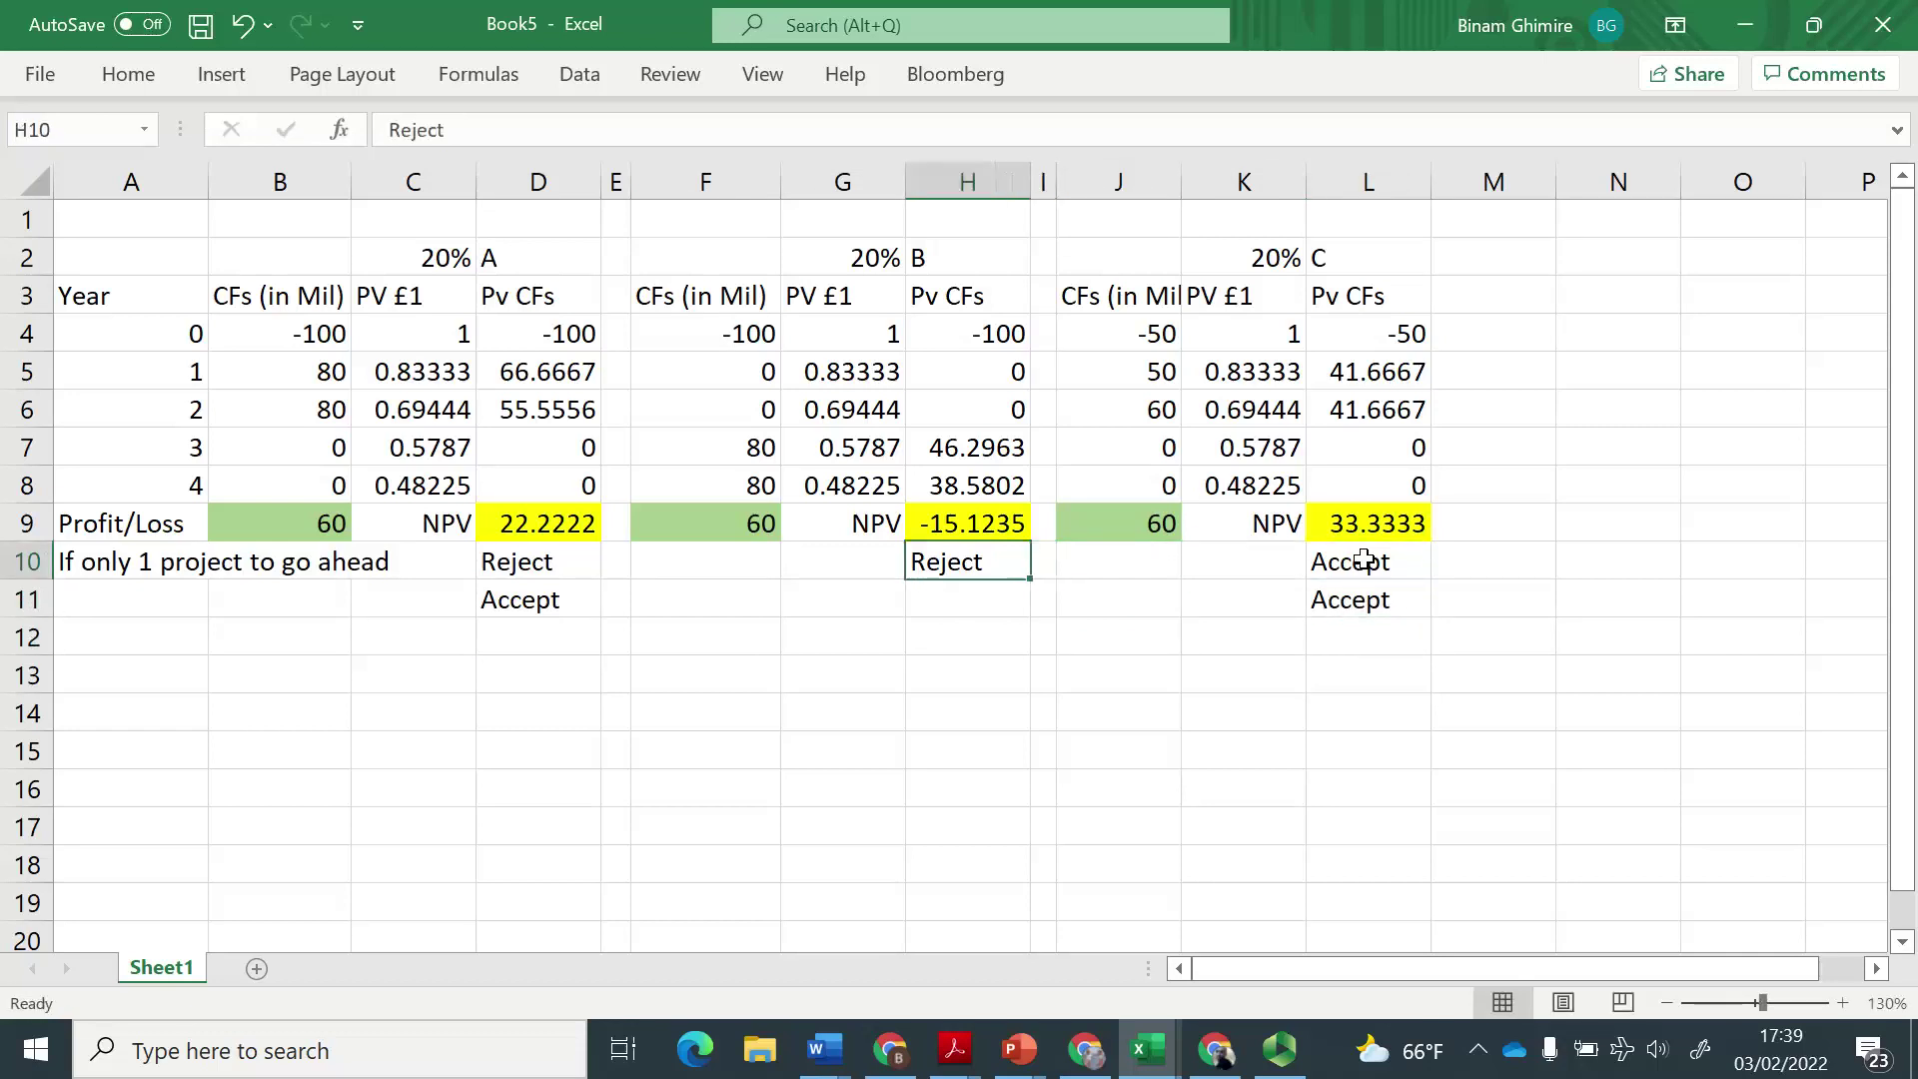
Add a PBP heading in A13 and years 0–3 in A14:A17 using =A4 copied down.
key("Left")
key("Left")
key("Left")
key("Left")
key("Left")
key("Left")
key("Left")
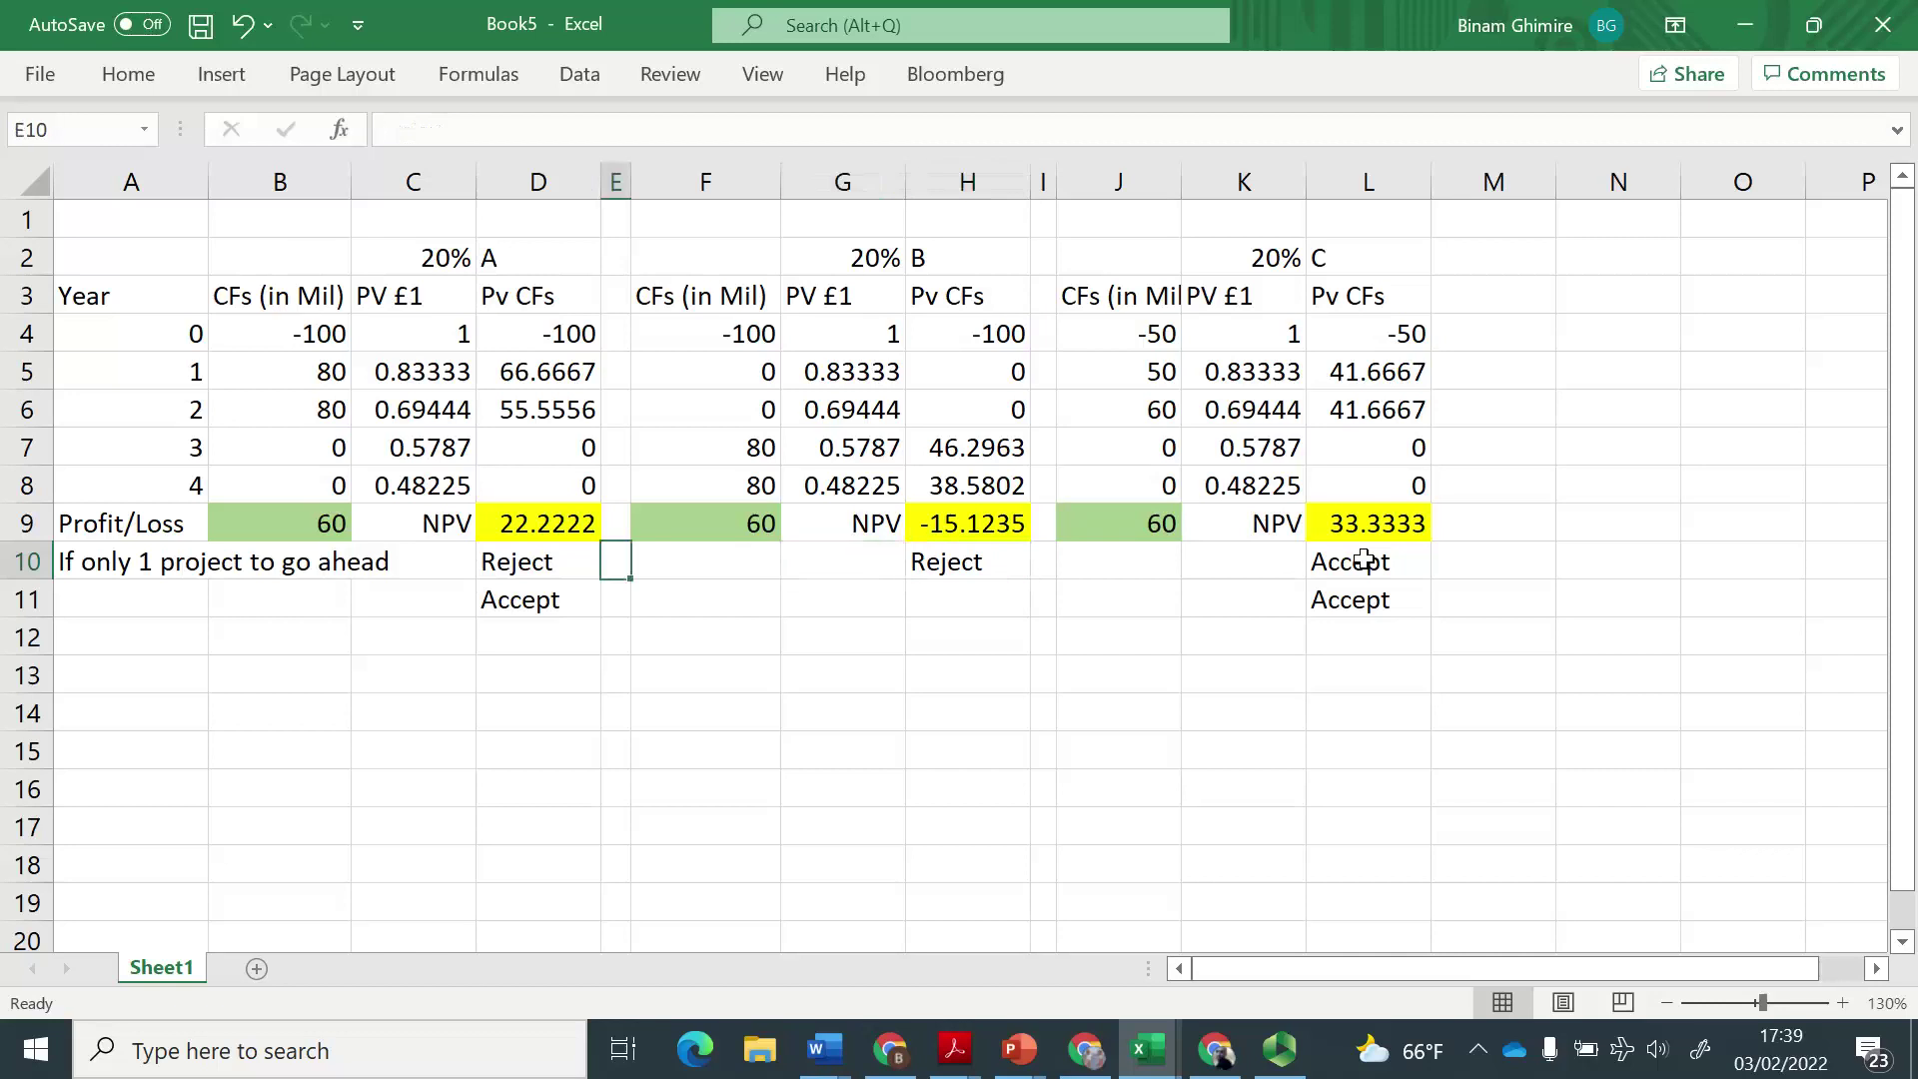
key("Down")
key("Down")
key("Down")
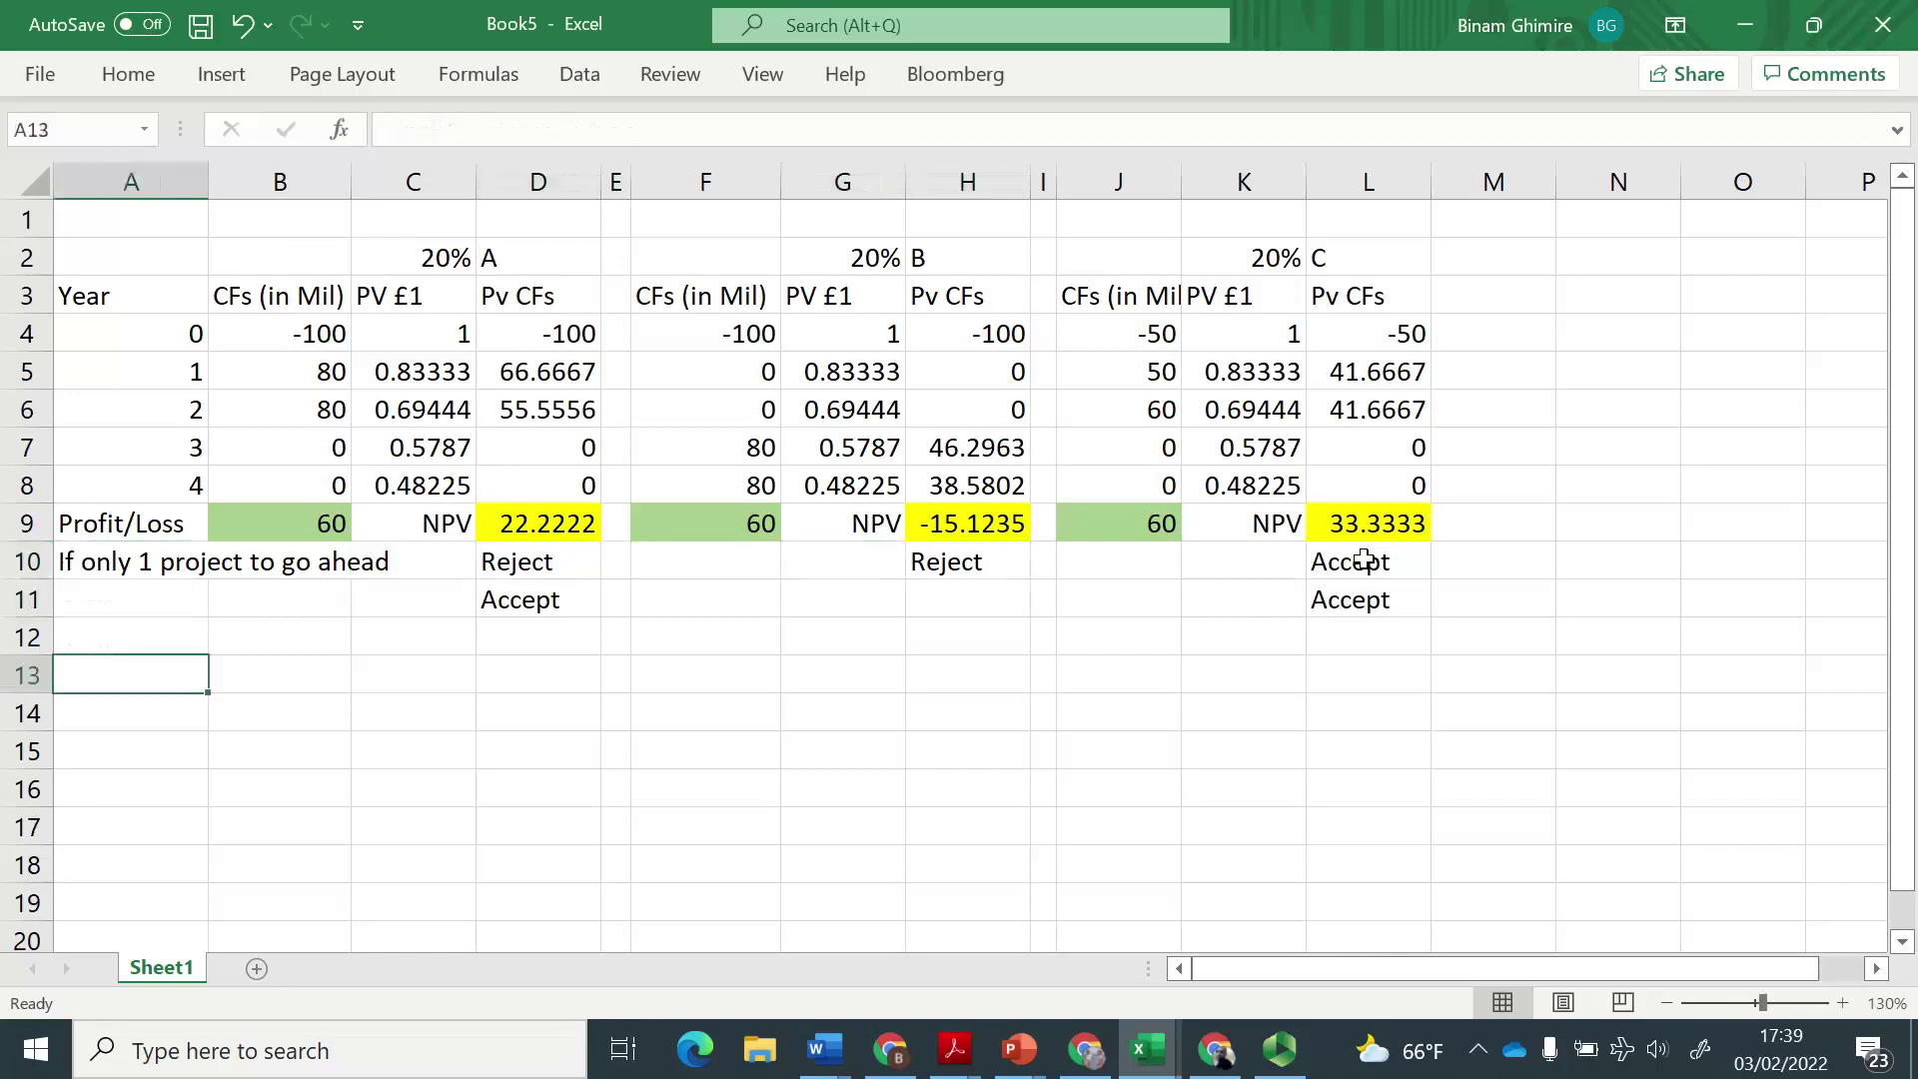
type("PBP")
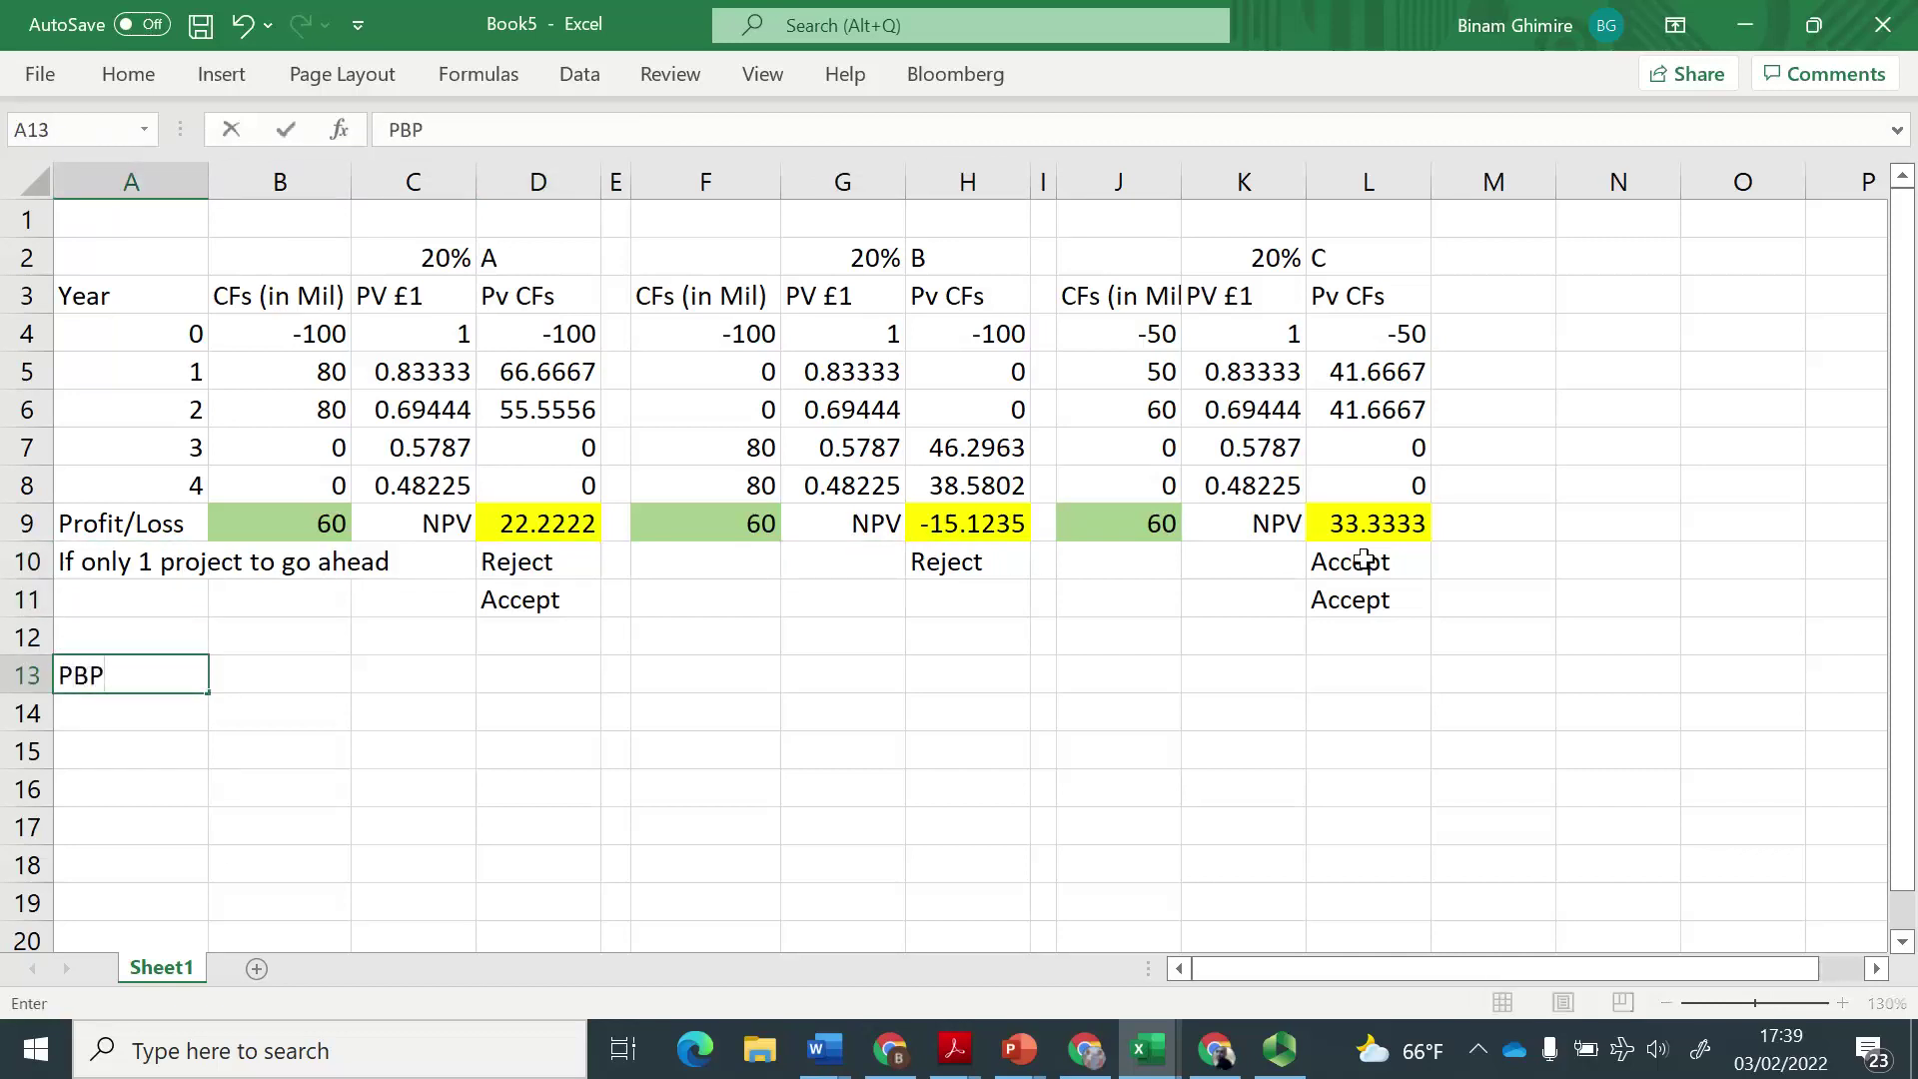
key("Return")
key("Right")
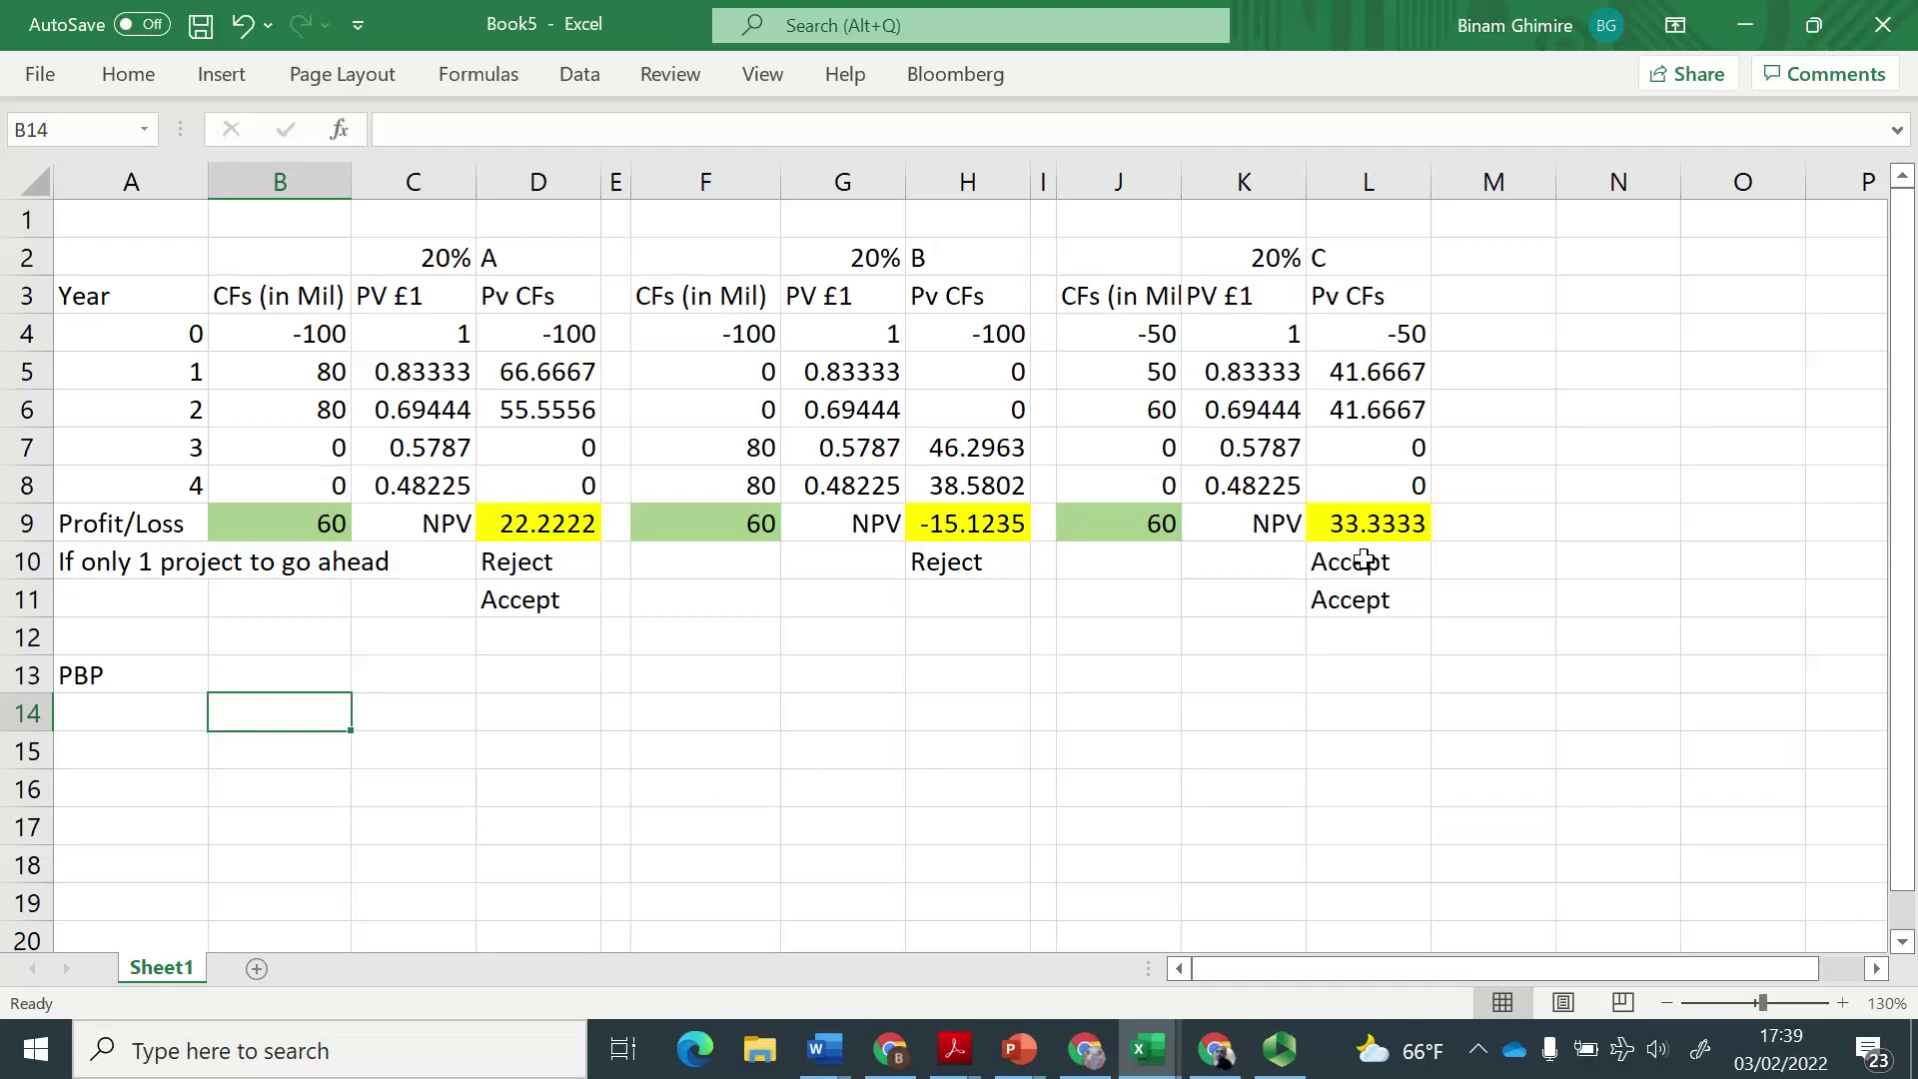
key("Left")
type("=")
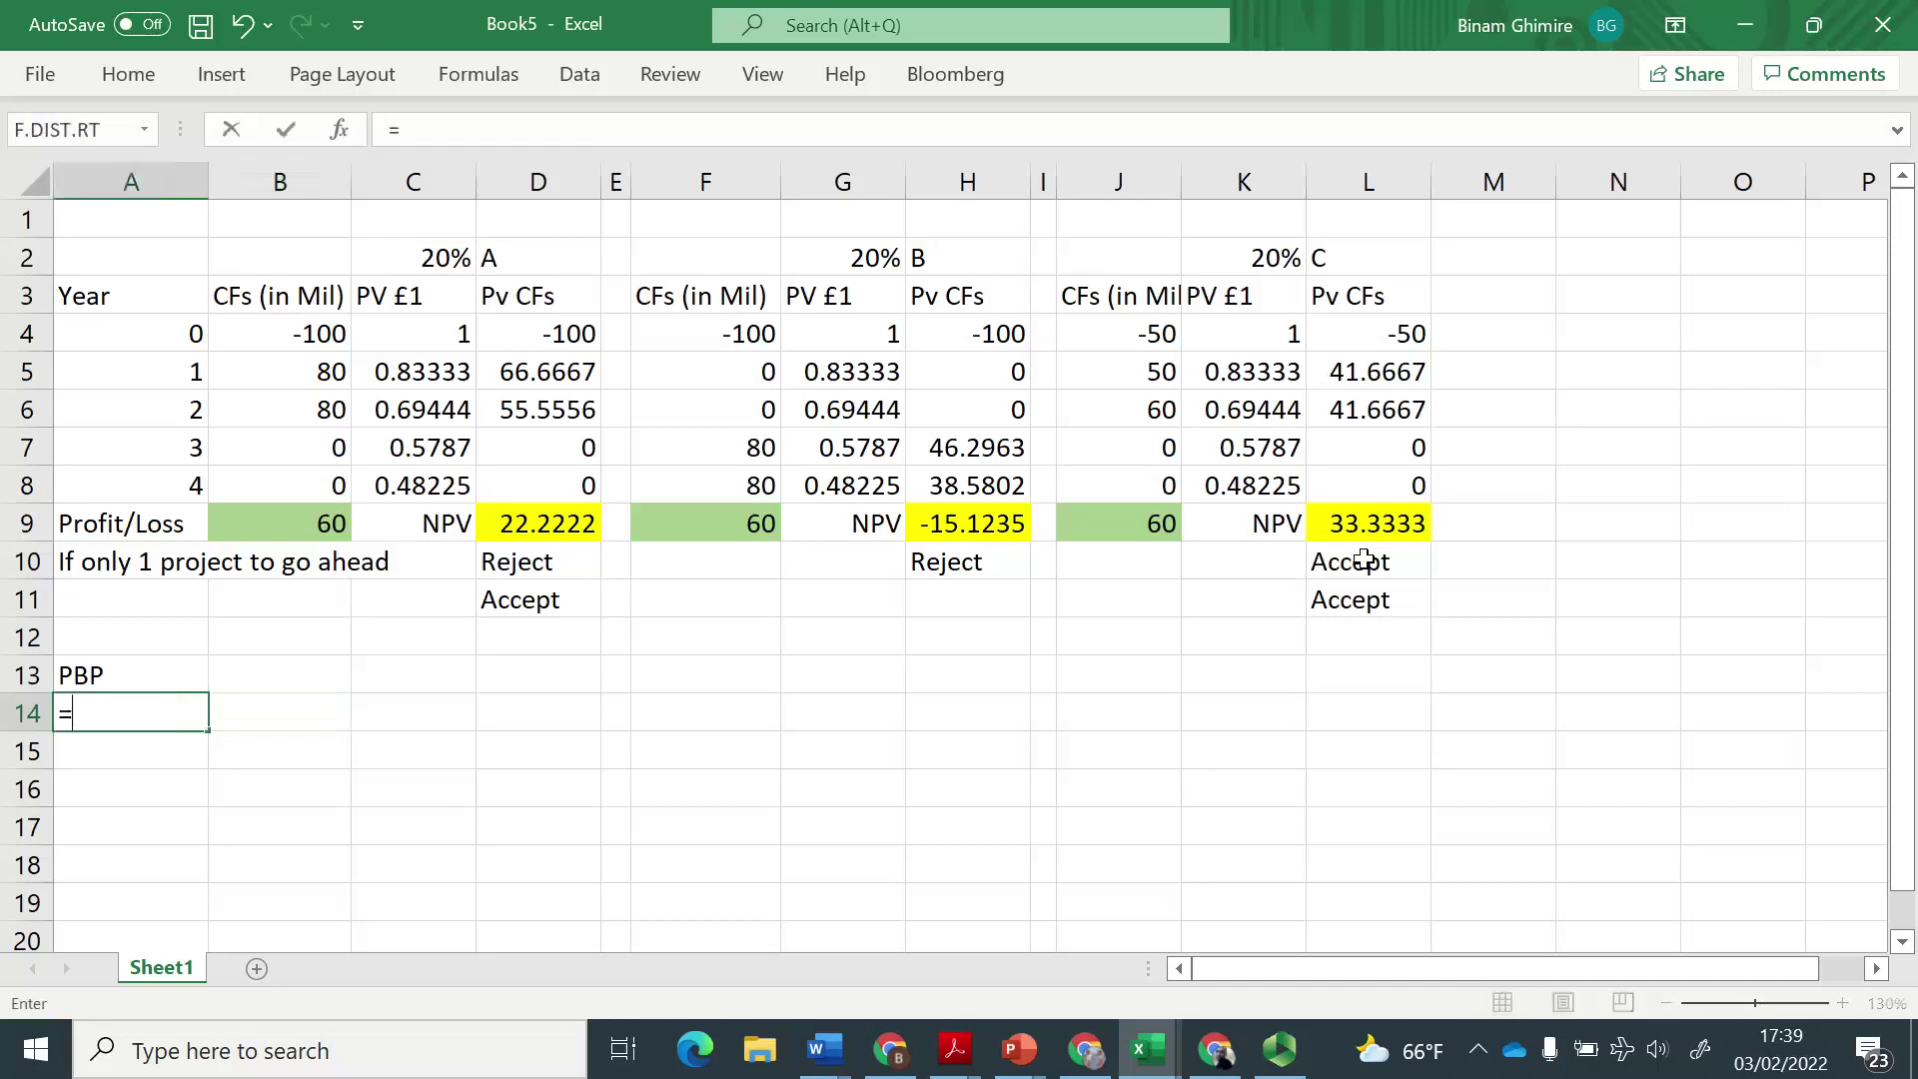
key("Up")
key("Up")
key("Up")
key("Up")
key("Up")
key("Up")
key("Up")
key("Up")
key("Up")
key("Up")
key("Return")
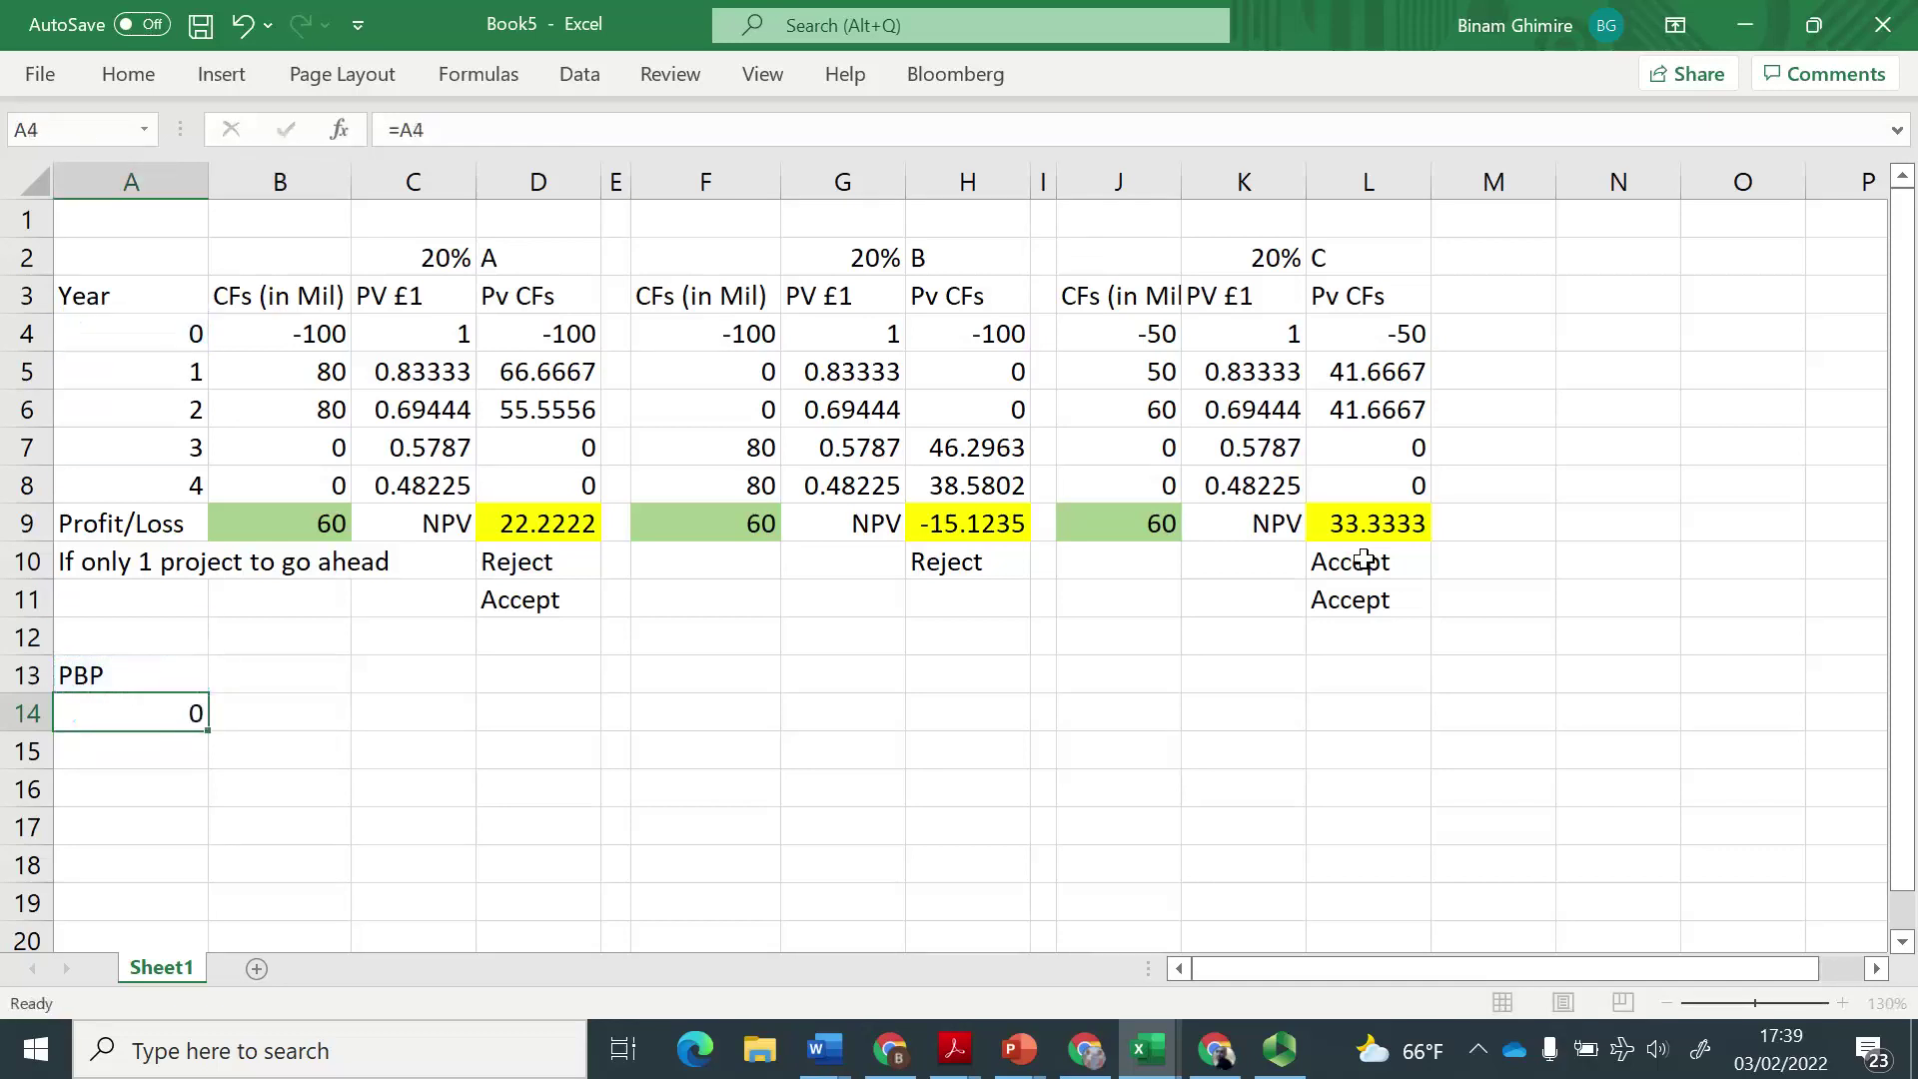
key("Up")
key("ctrl+c")
key("shift+Down")
key("shift+Down")
key("shift+Down")
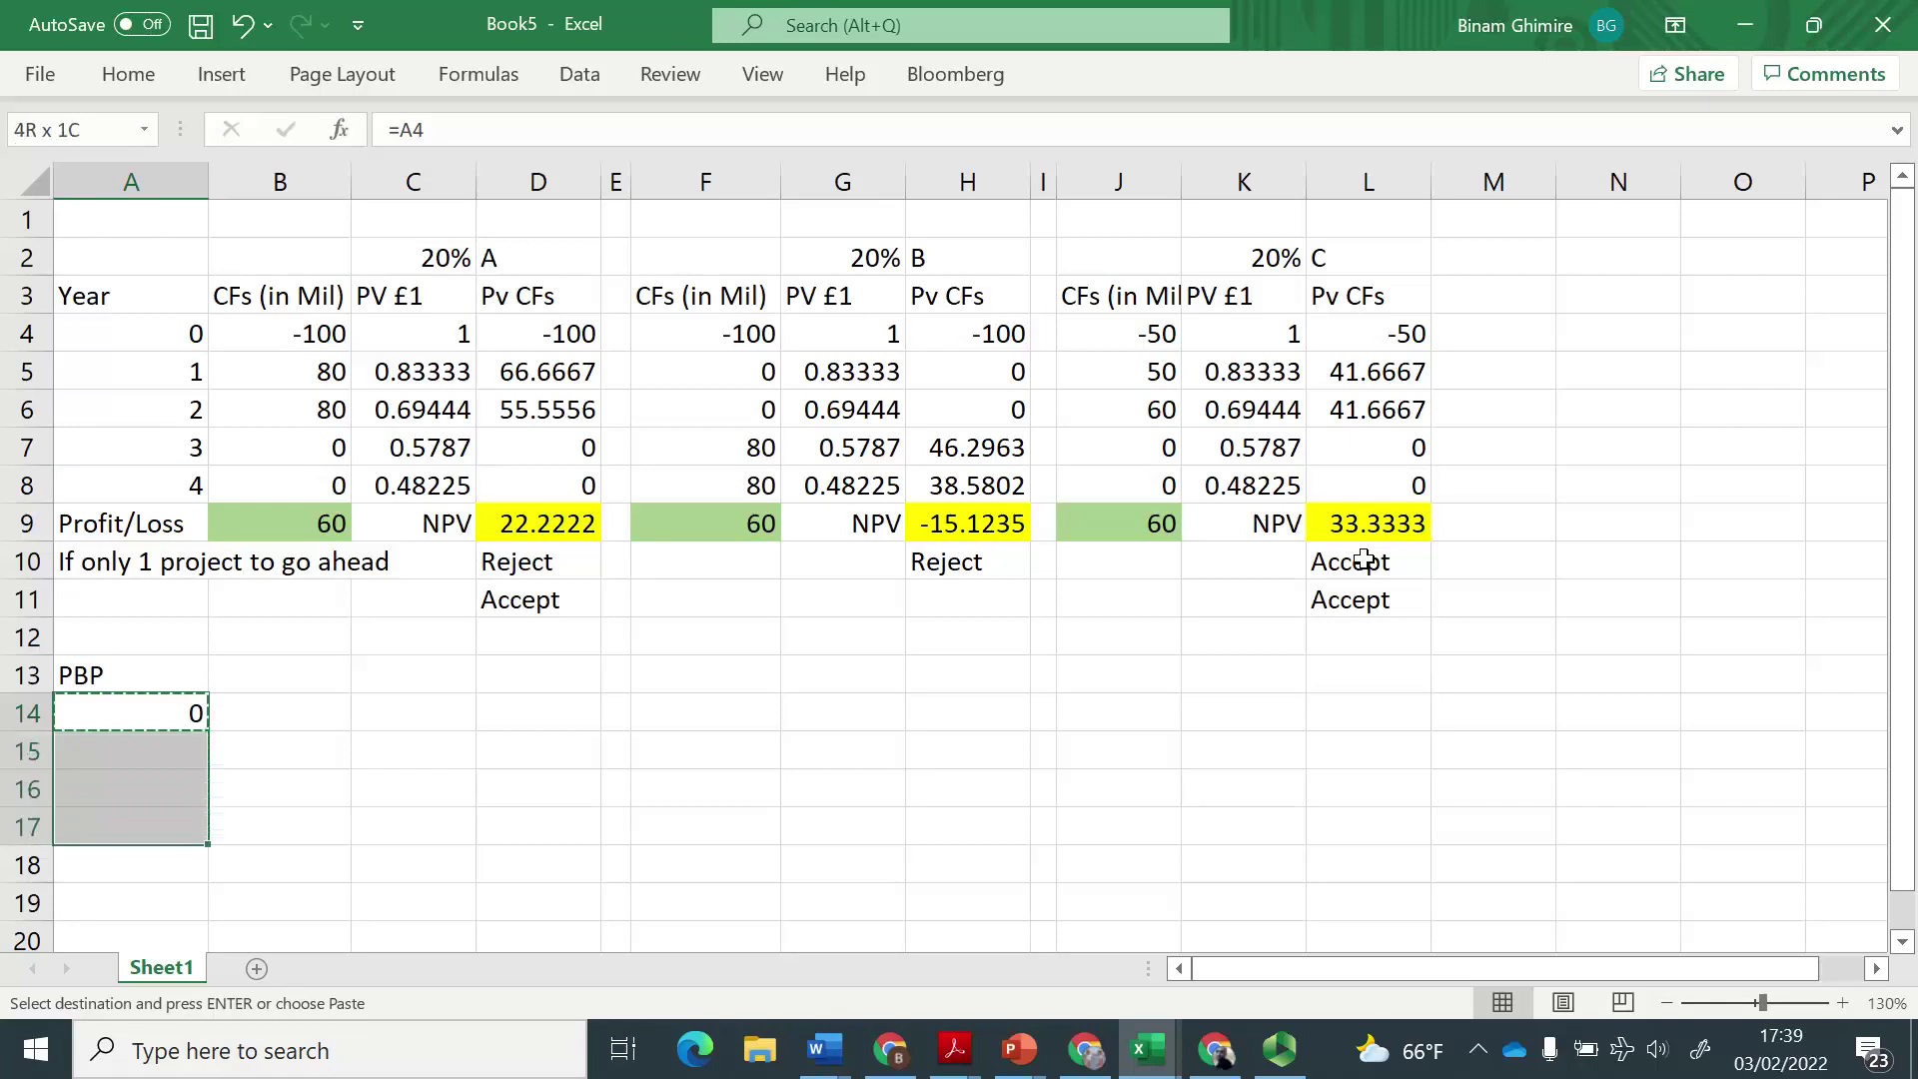
key("Return")
Enter cumulative cash flows =B4 in B14 and =B14+B5 in B15, giving -100 and -20.
key("Right")
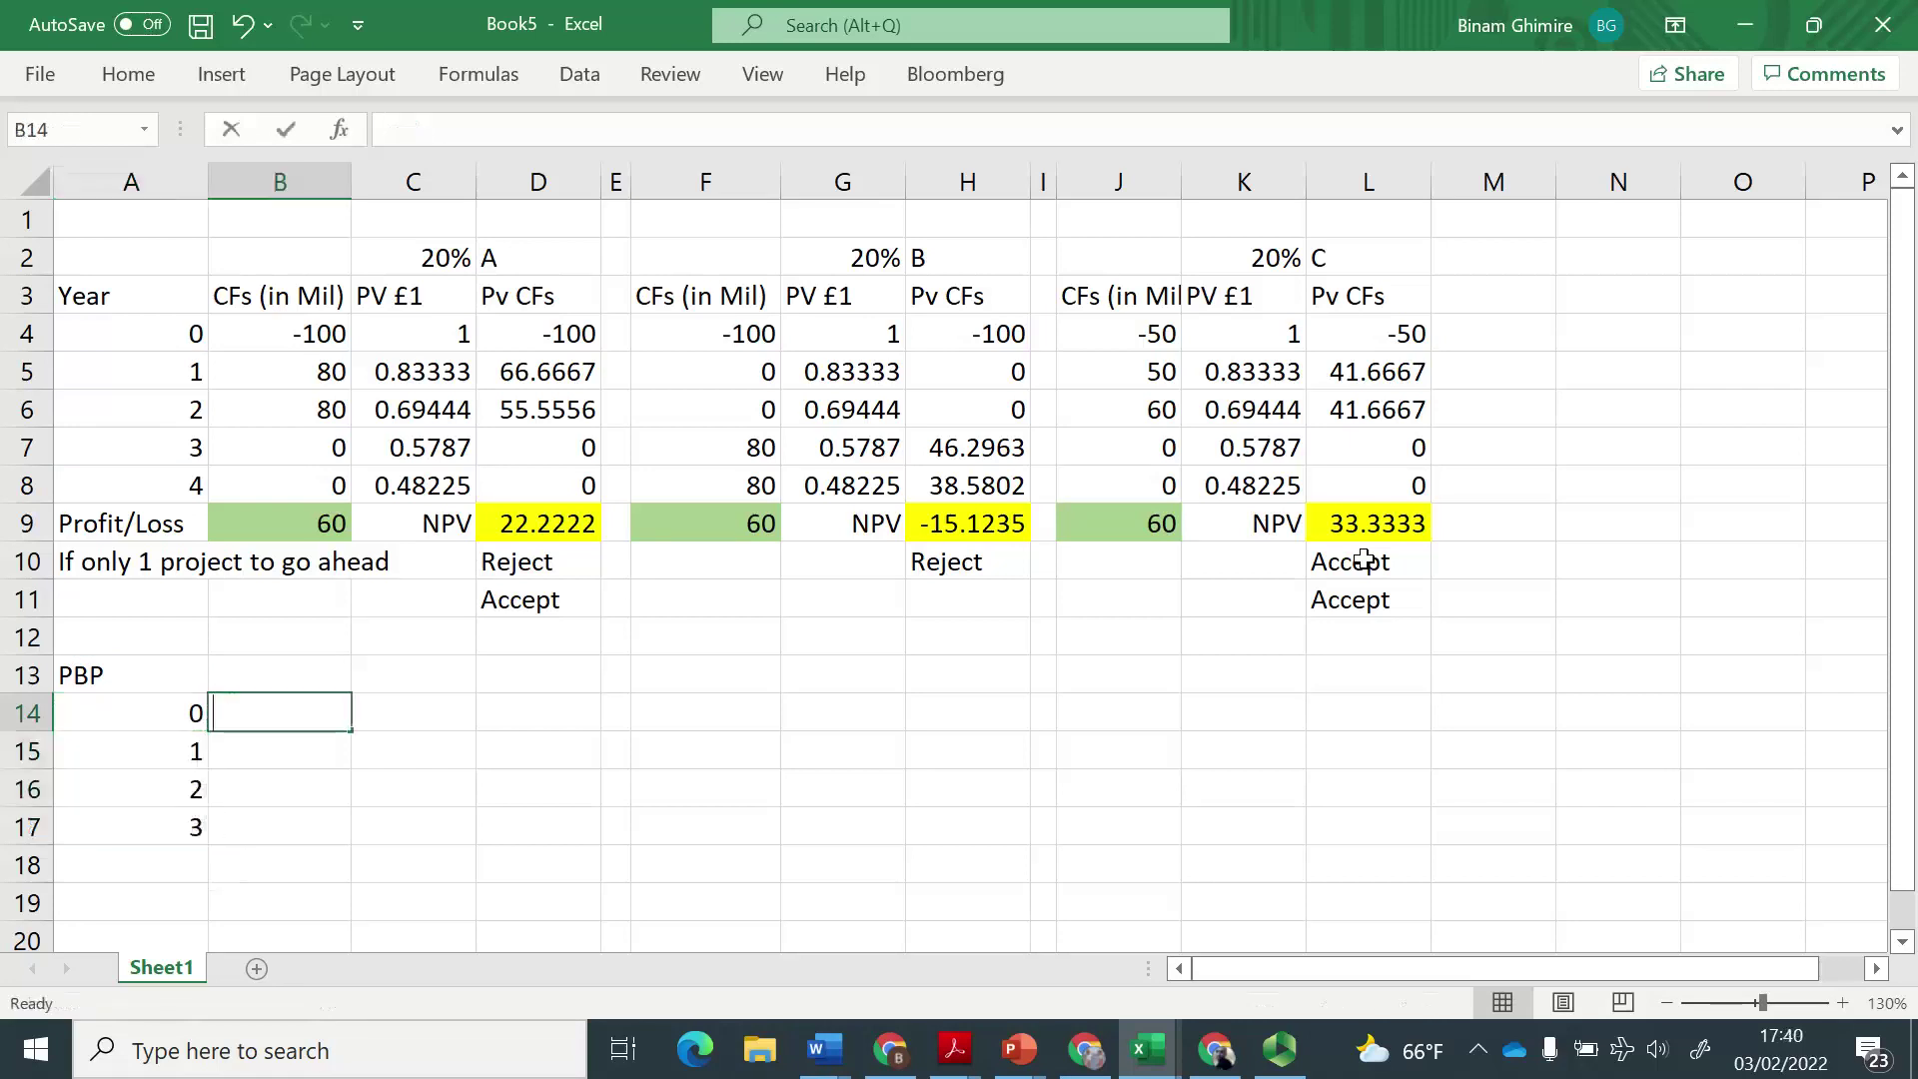
type("=")
key("Up")
key("Up")
key("Up")
key("Up")
key("Up")
key("Up")
key("Up")
key("Up")
key("Up")
key("Up")
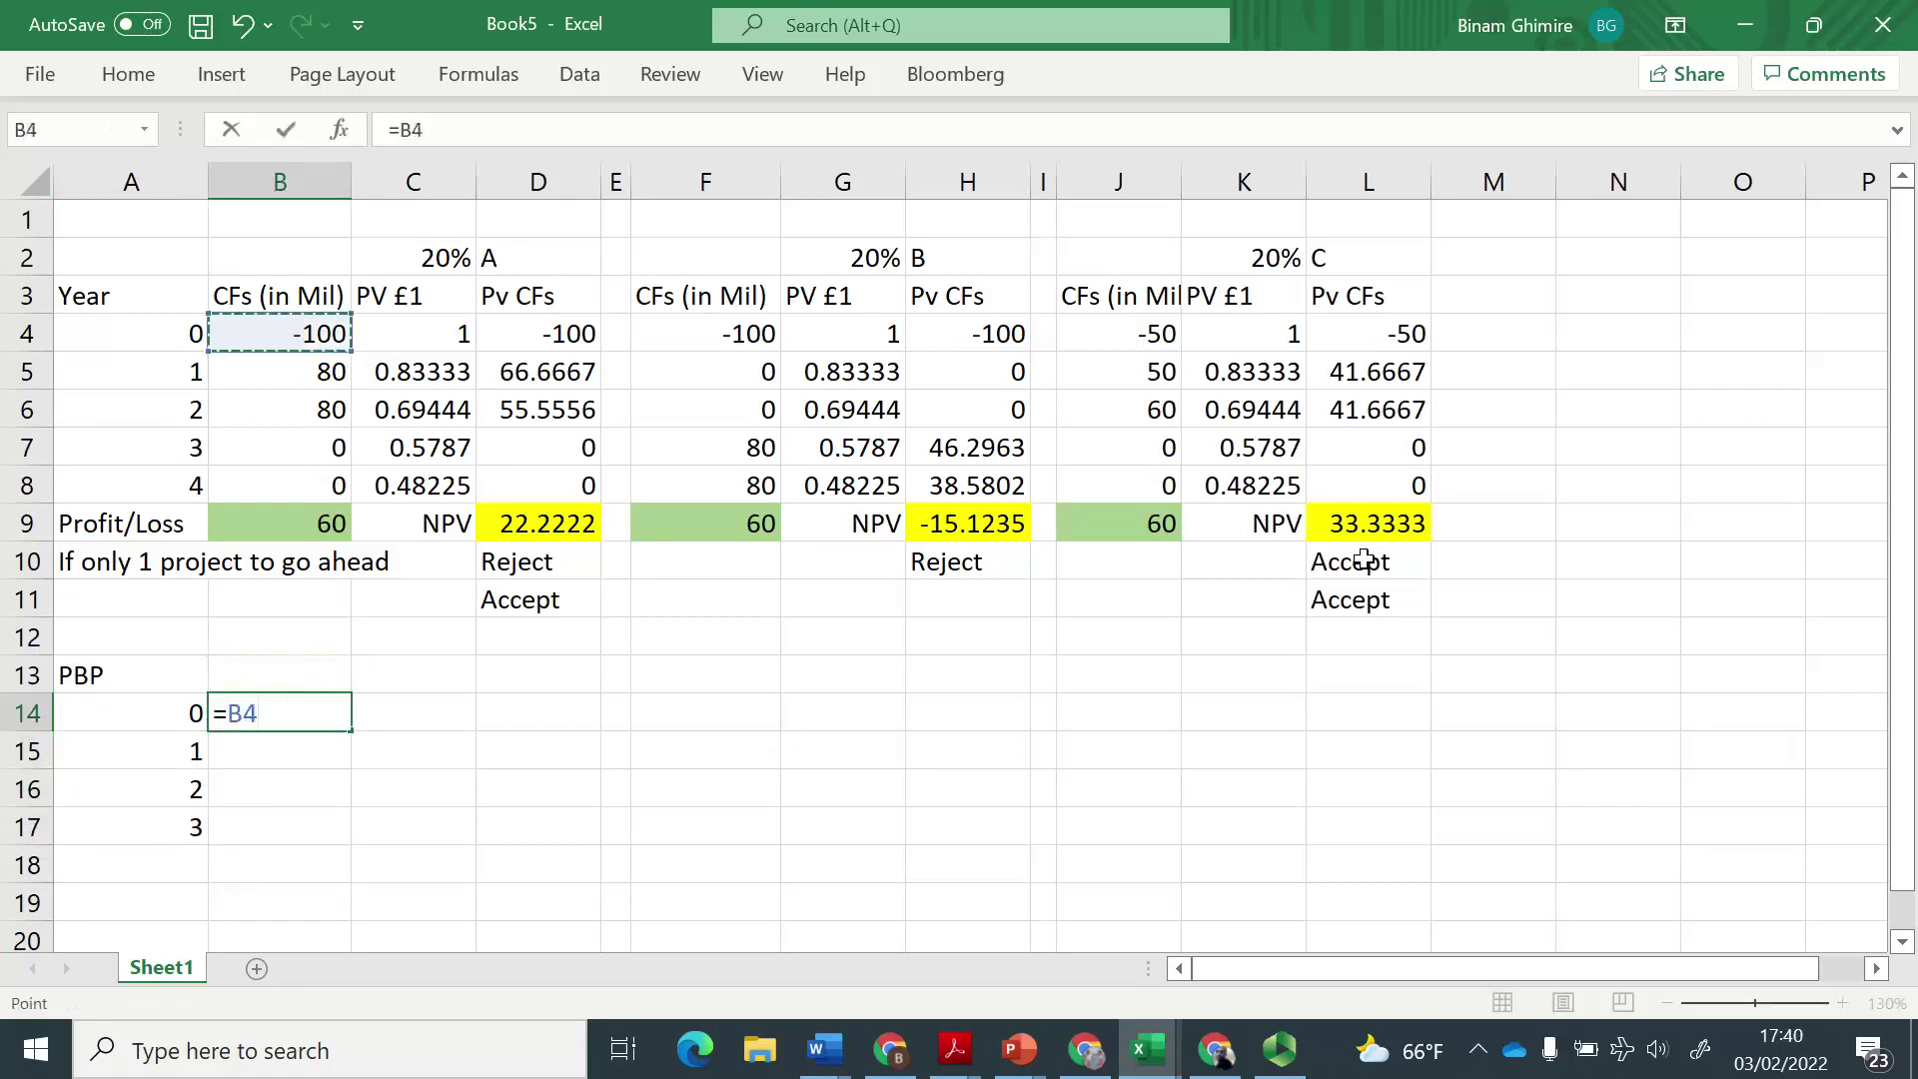
key("Return")
type("=")
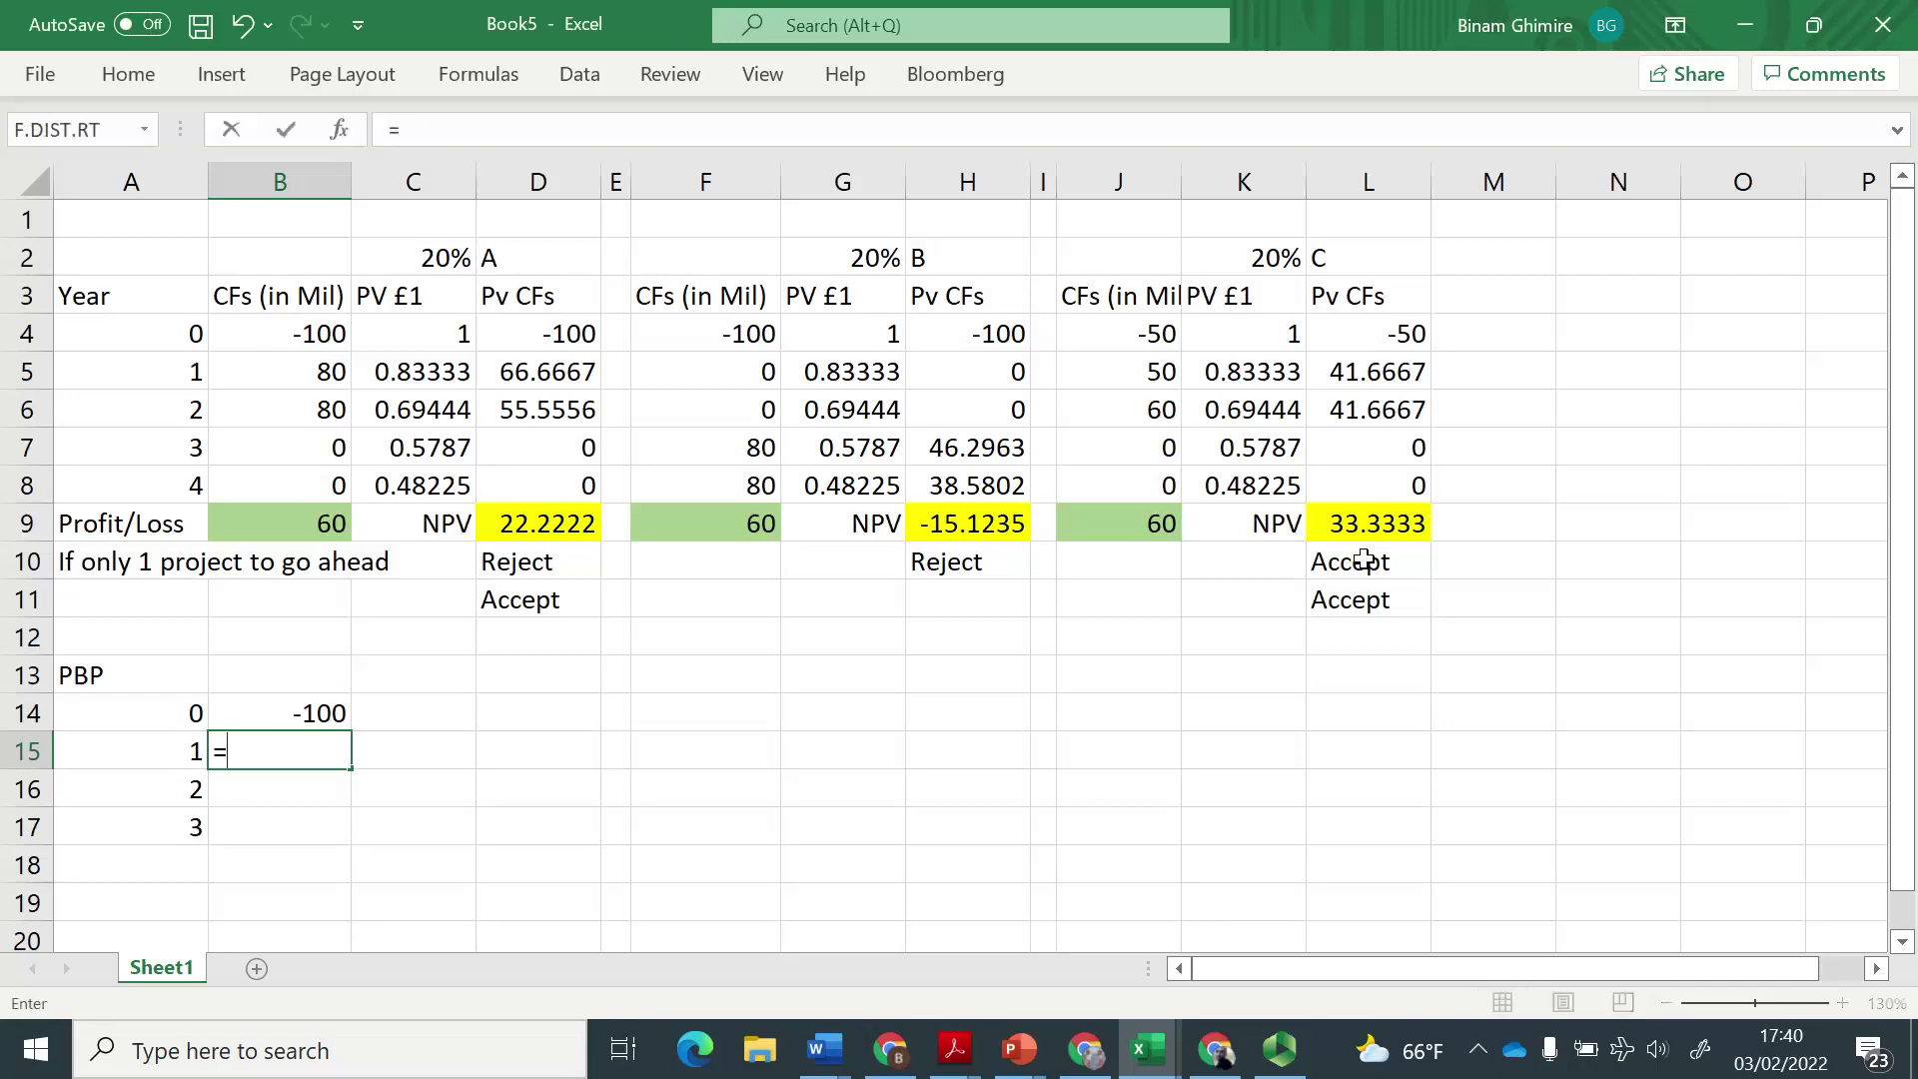
key("Up")
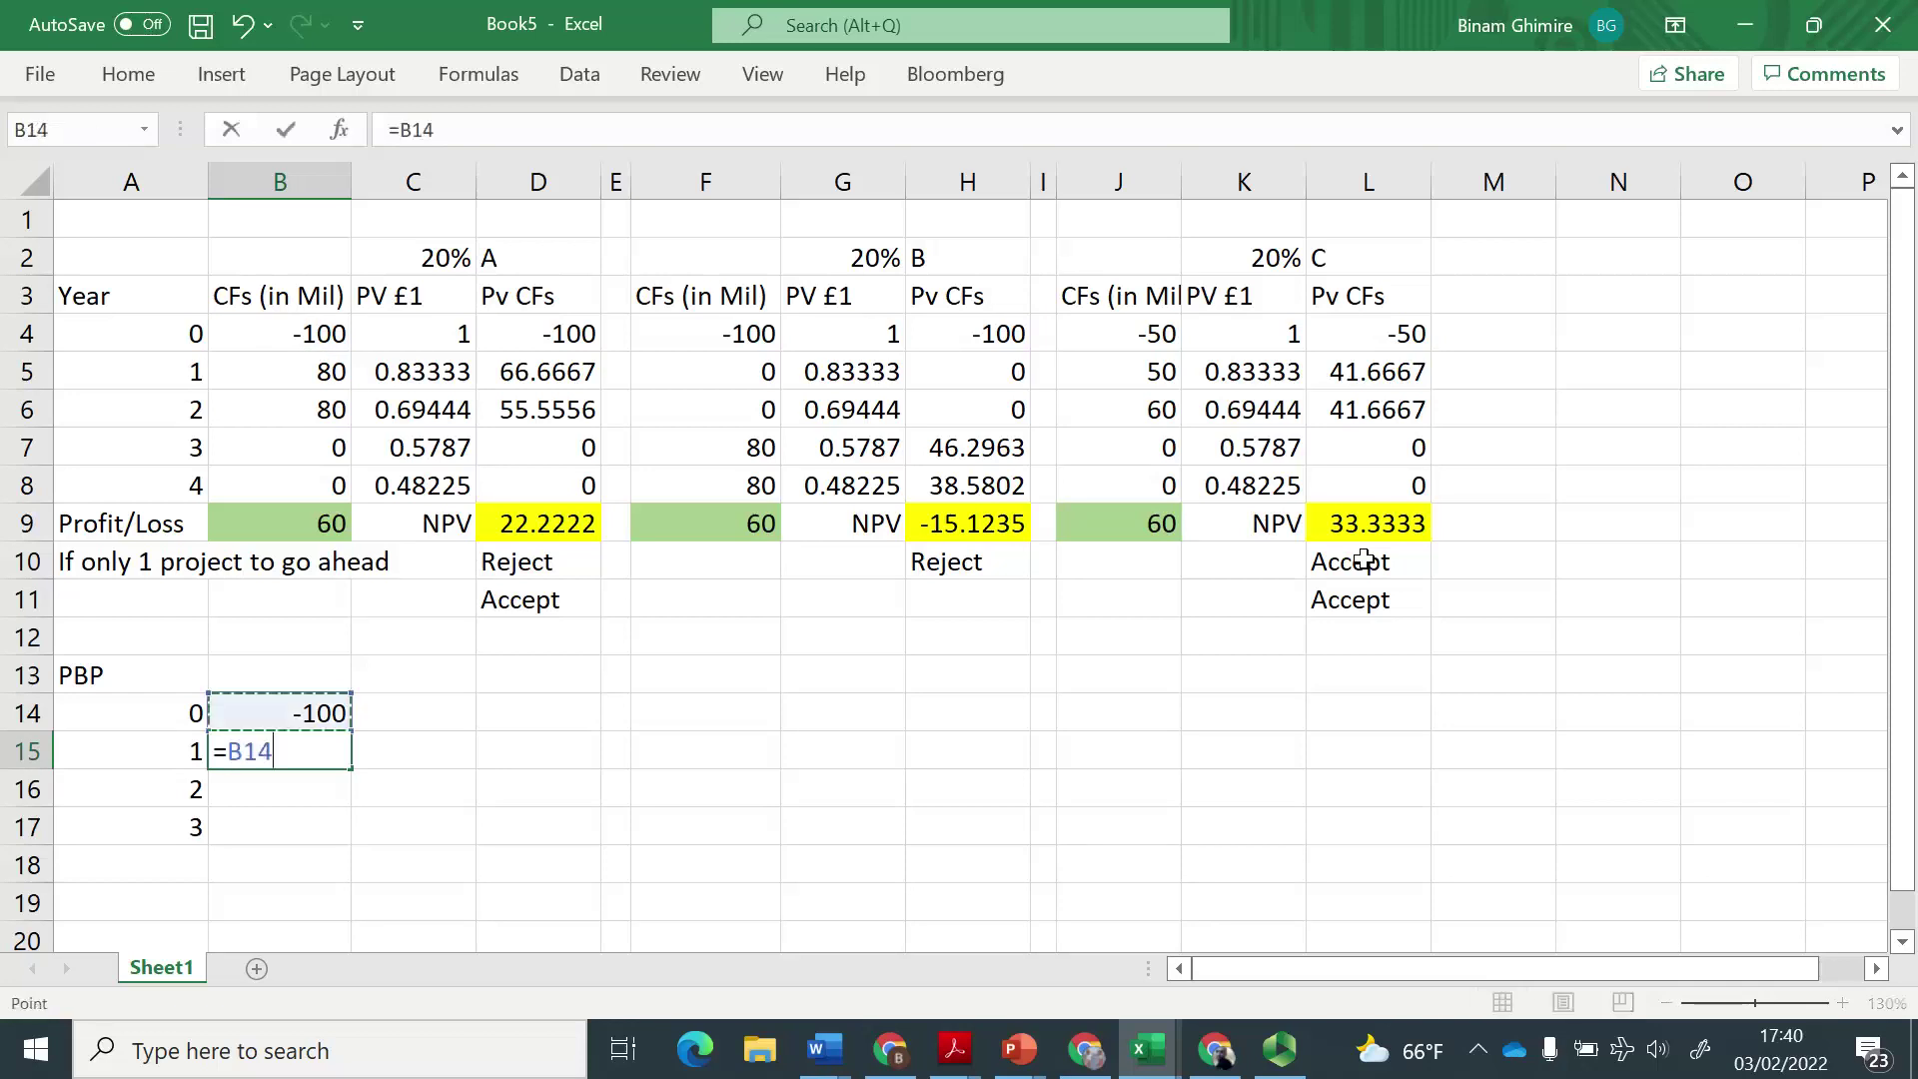
type("+")
key("Up")
key("Up")
key("Up")
key("Up")
key("Up")
key("Up")
key("Up")
key("Up")
key("Up")
key("Up")
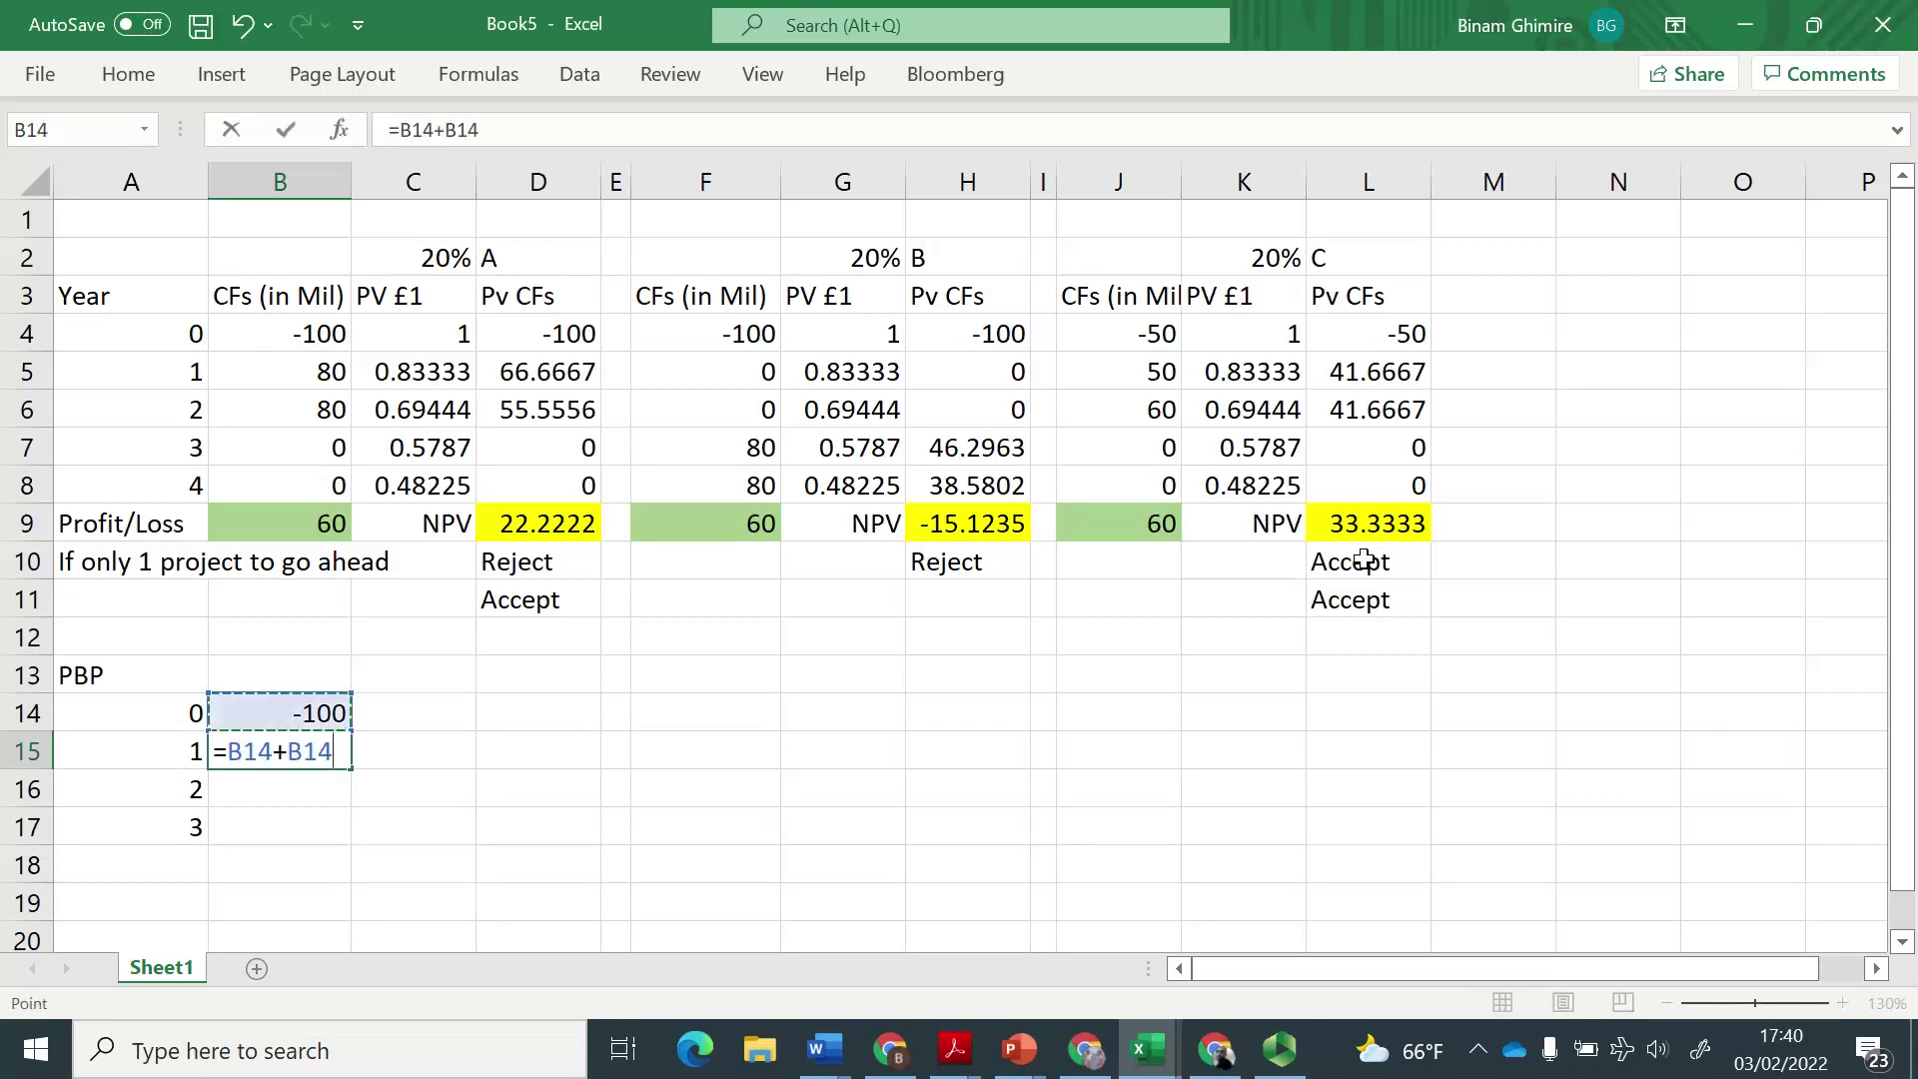
key("Return")
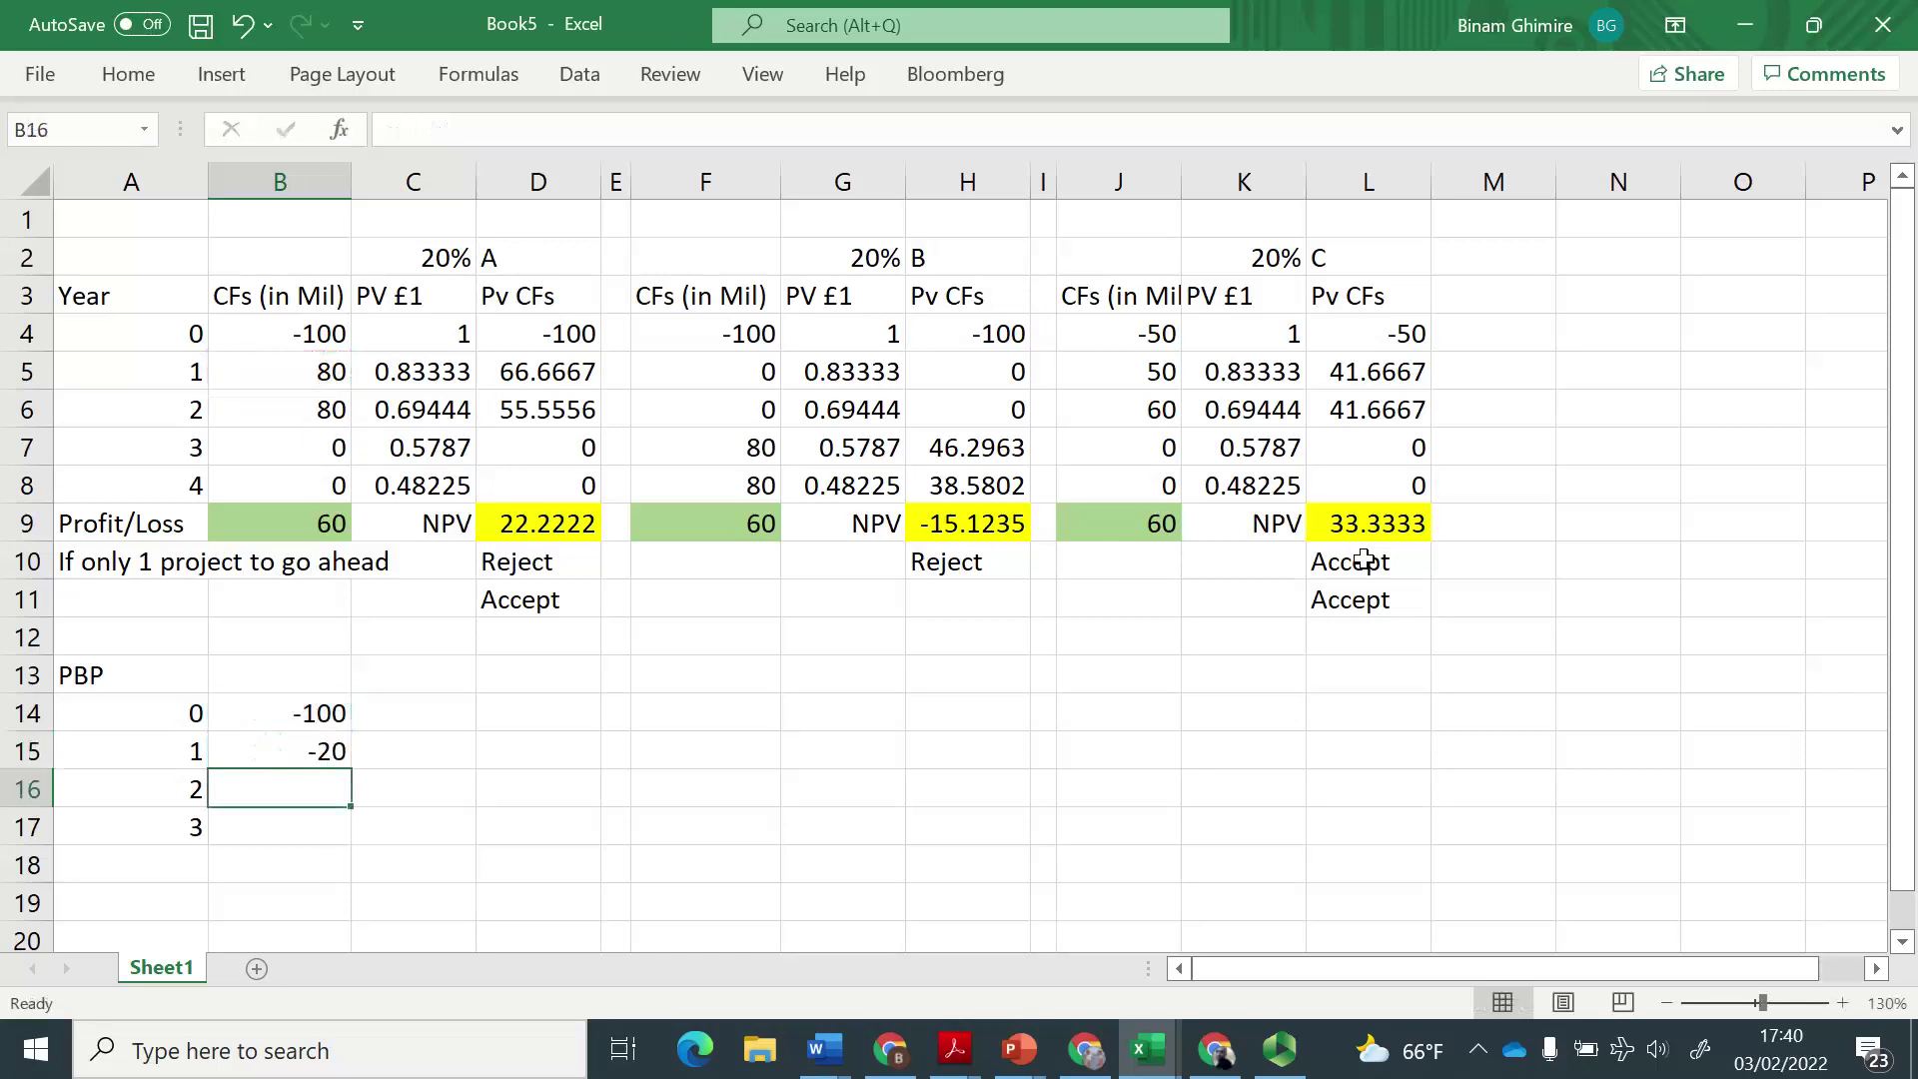
left_click(335, 751)
double_click(334, 751)
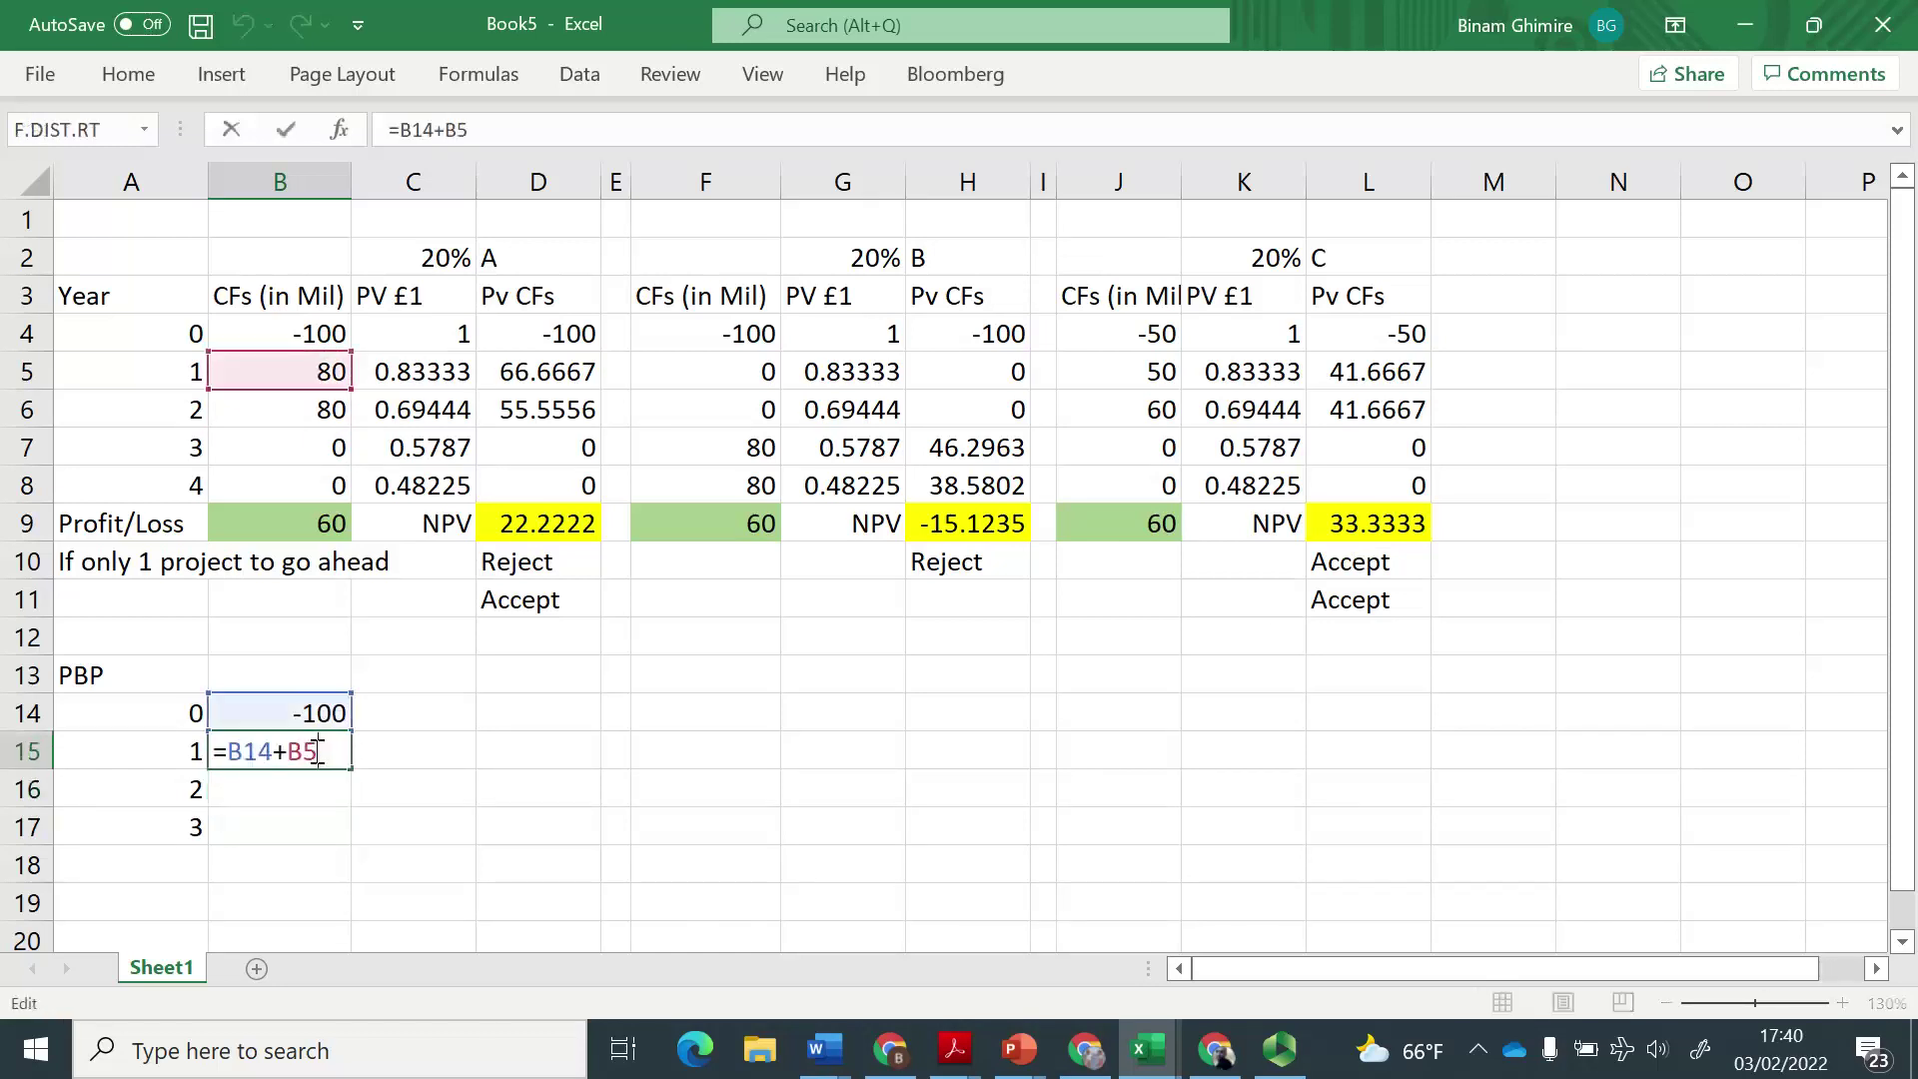
key("Escape")
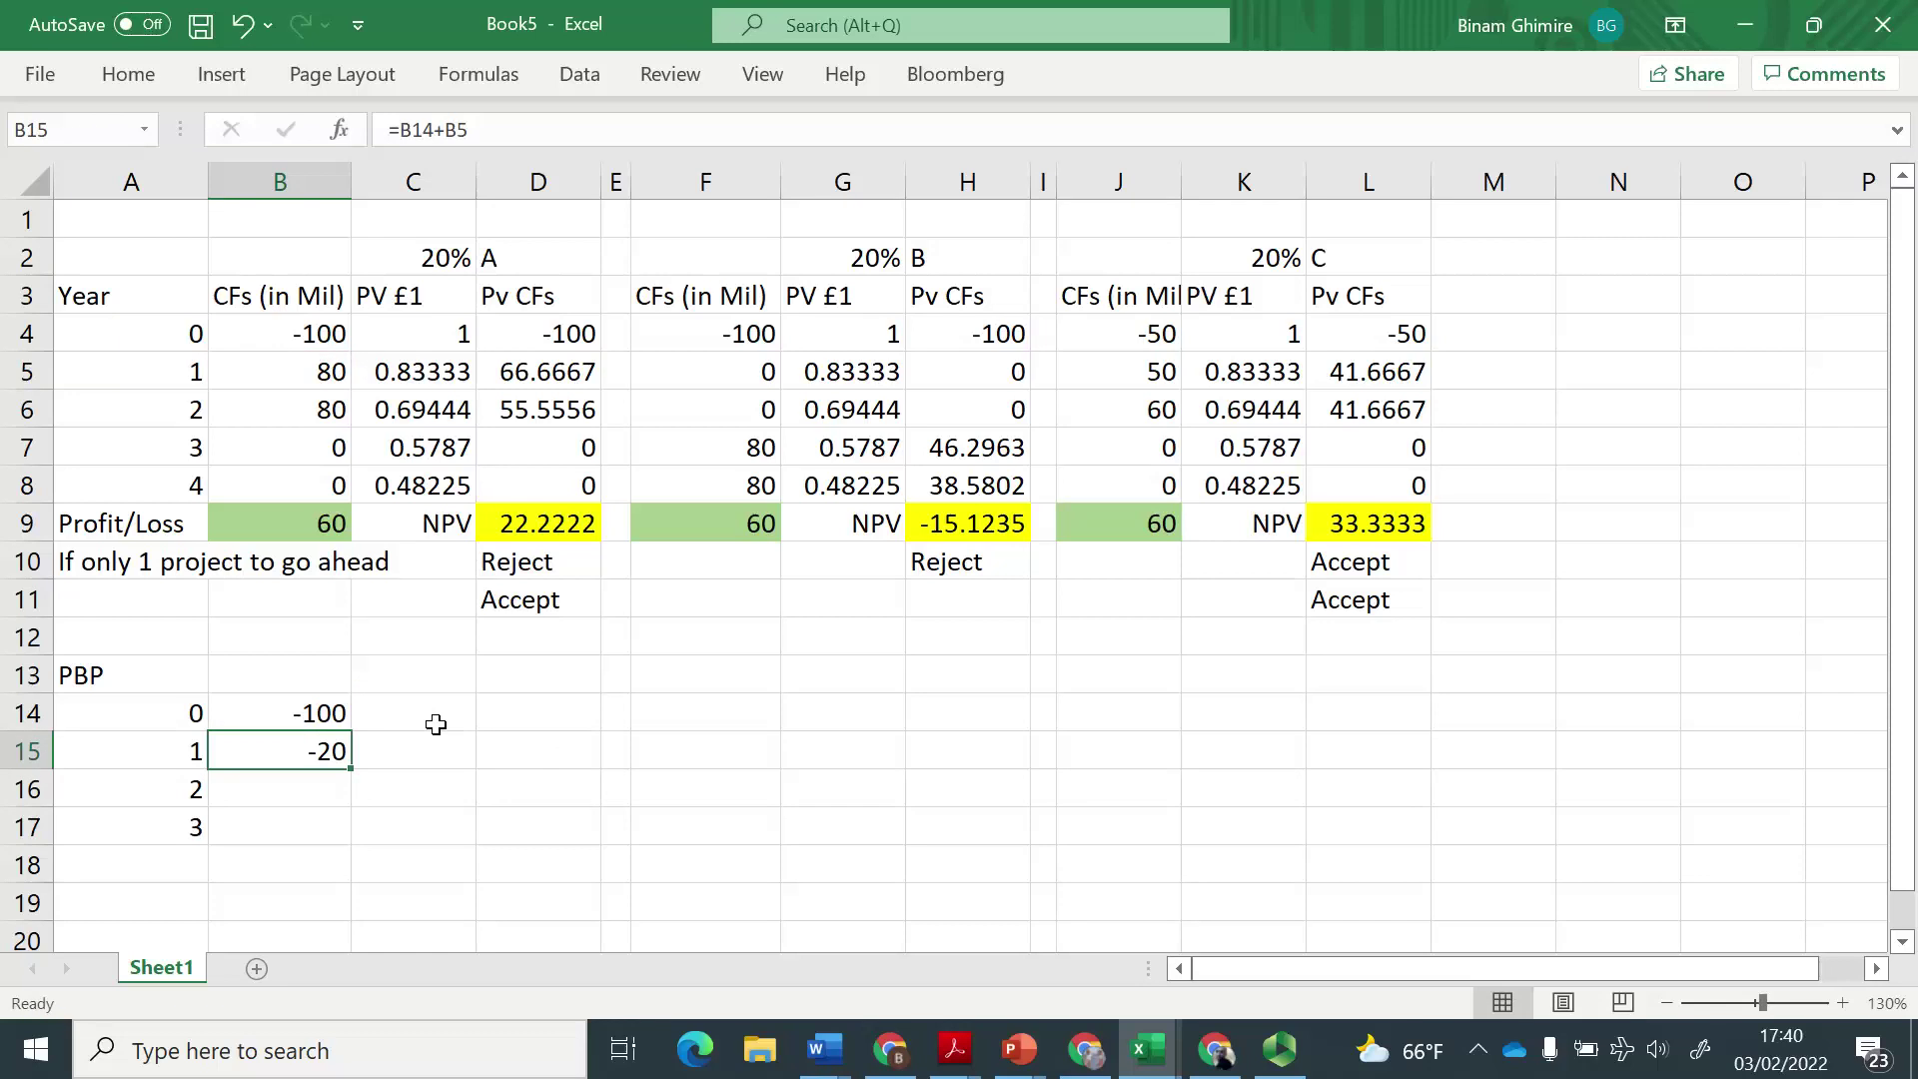
Enter the payback formula =A15+ABS(B15)/B6 in B16, giving 1.25 years.
key("ctrl+c")
key("Down")
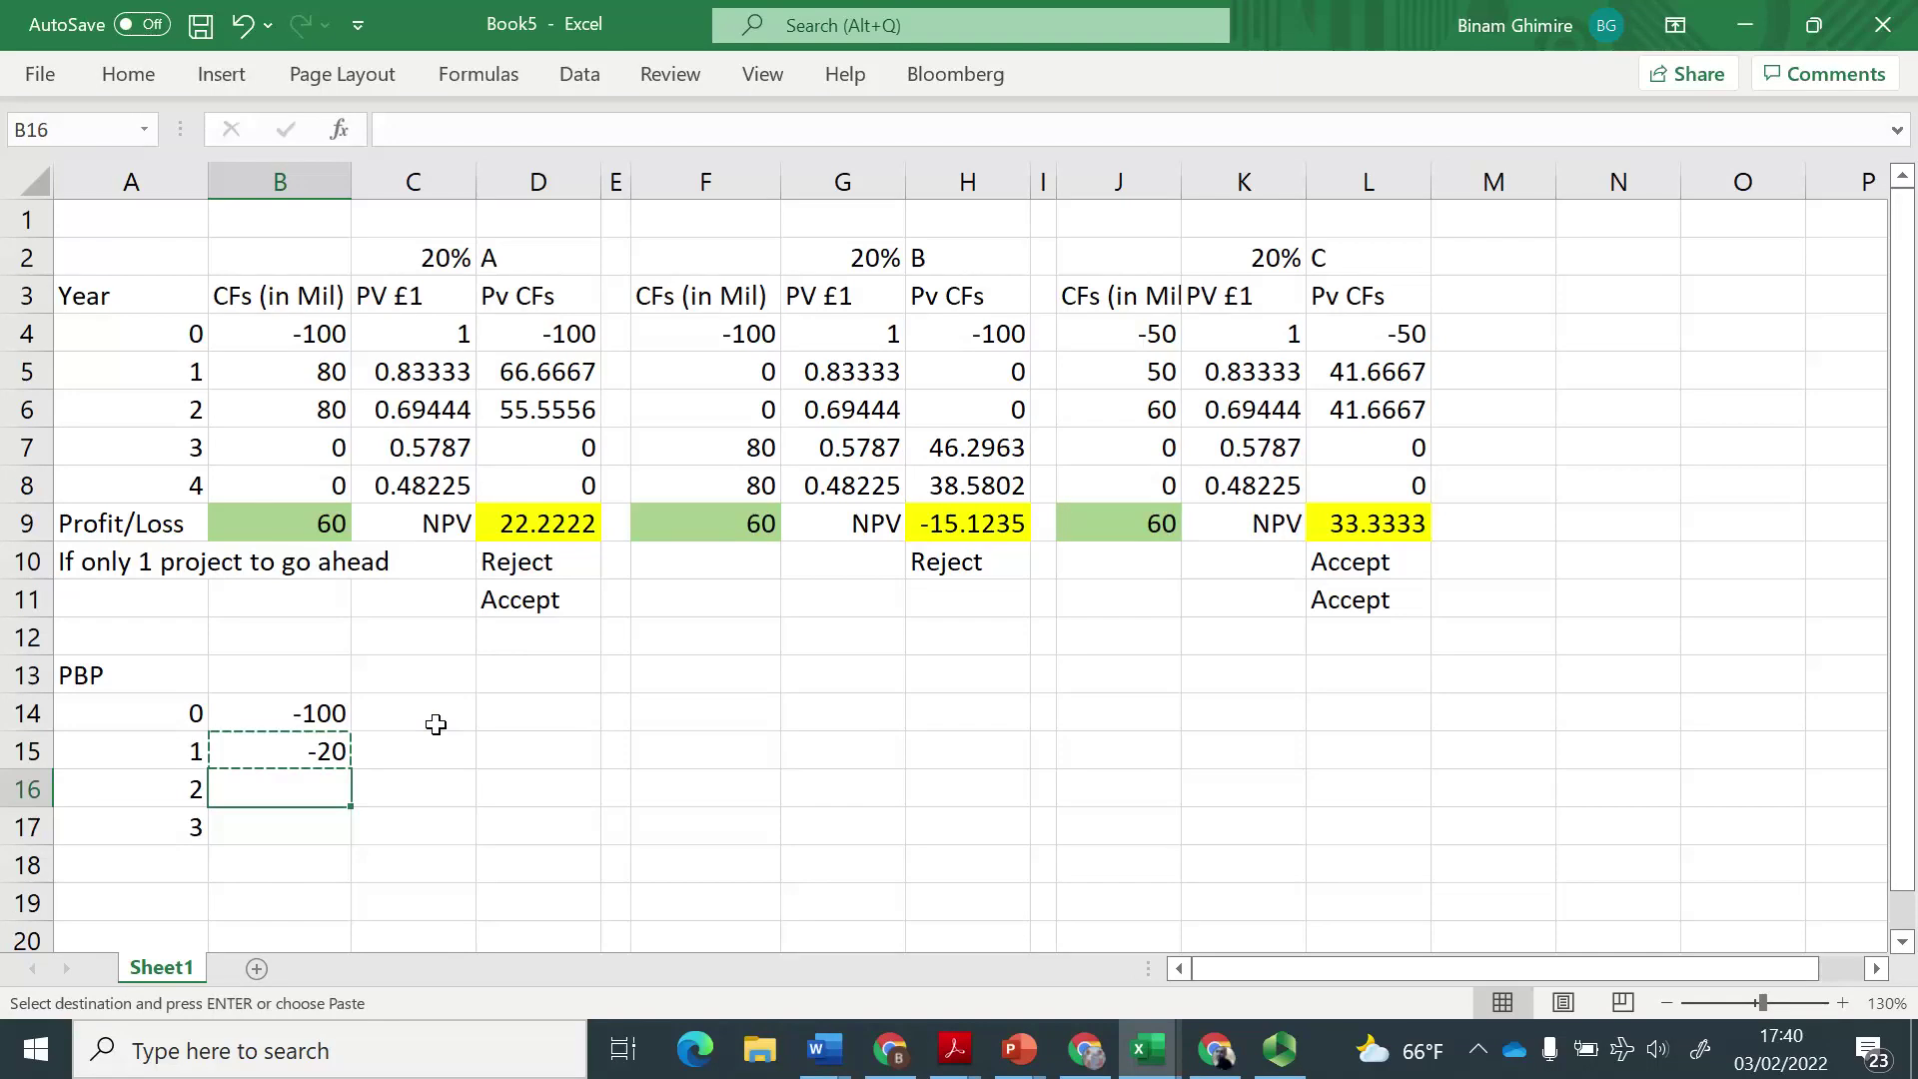
key("Return")
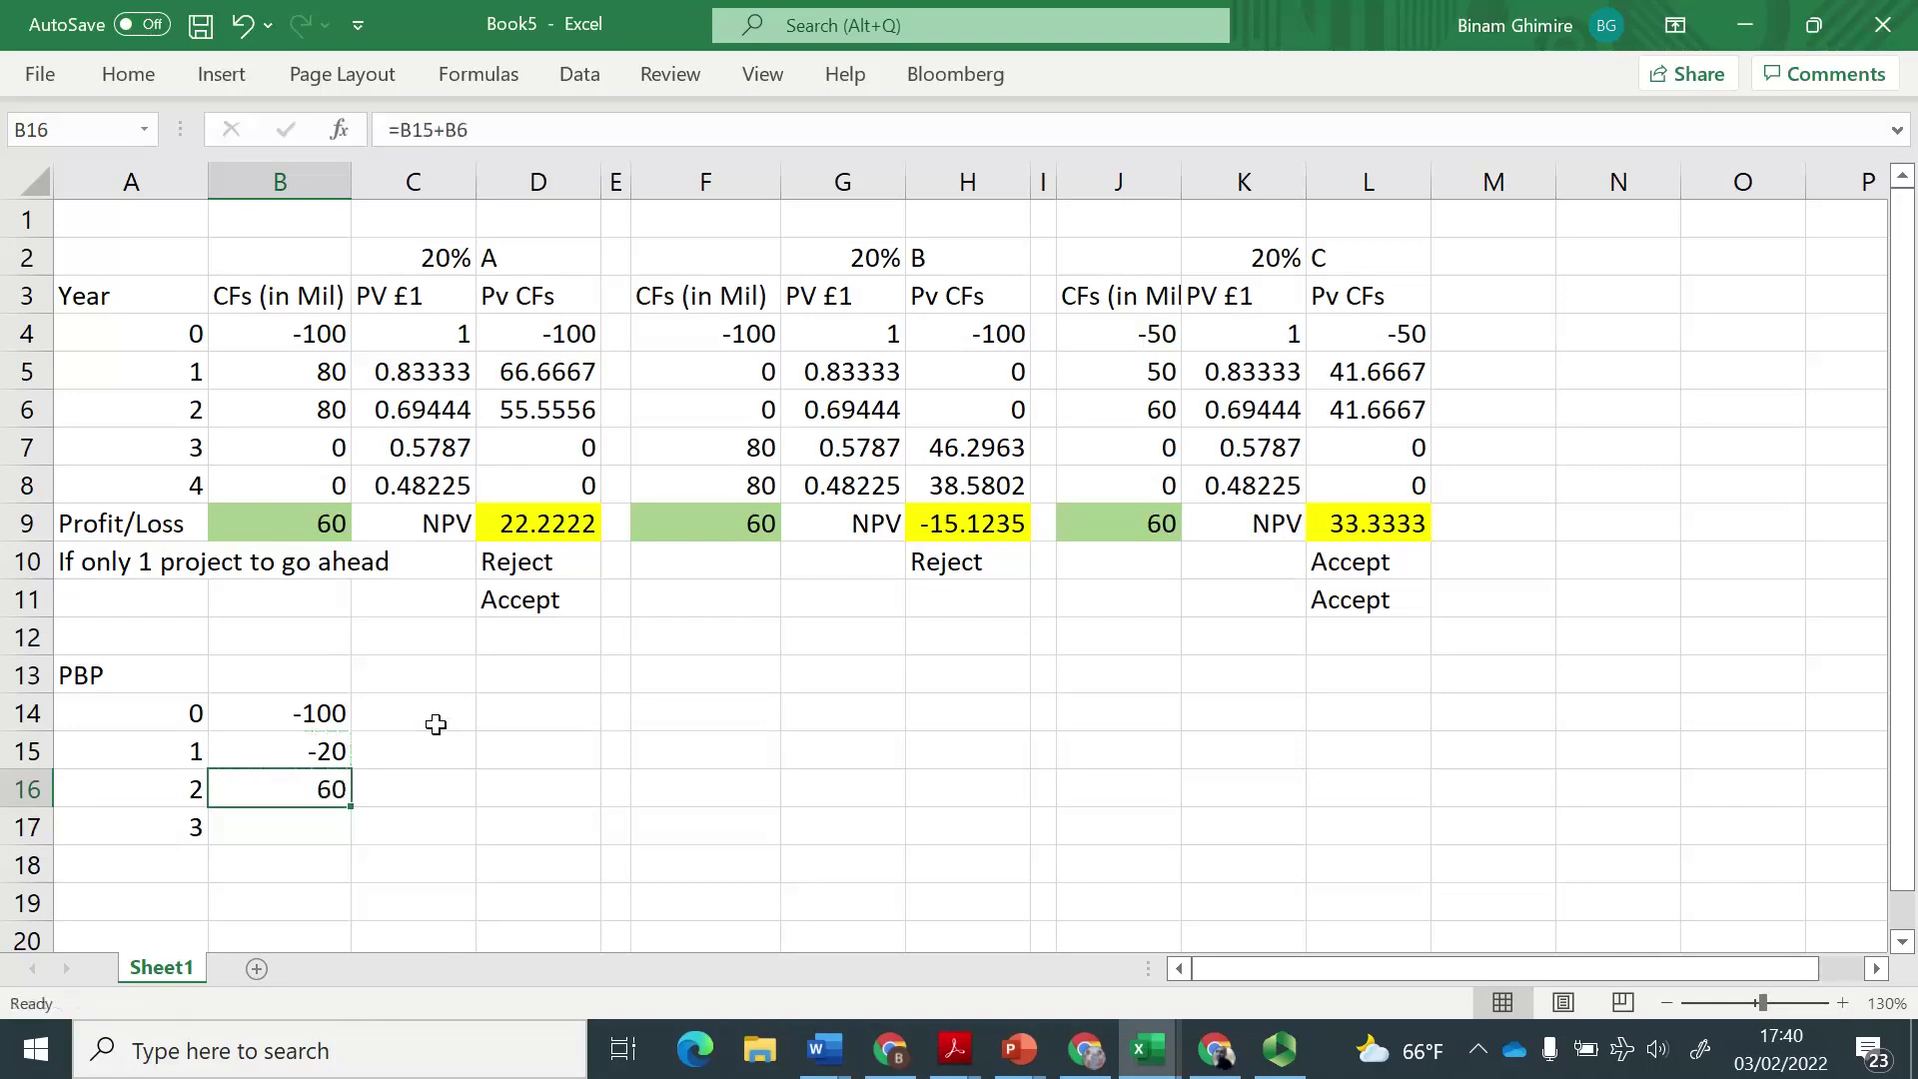
key("Delete")
type("=")
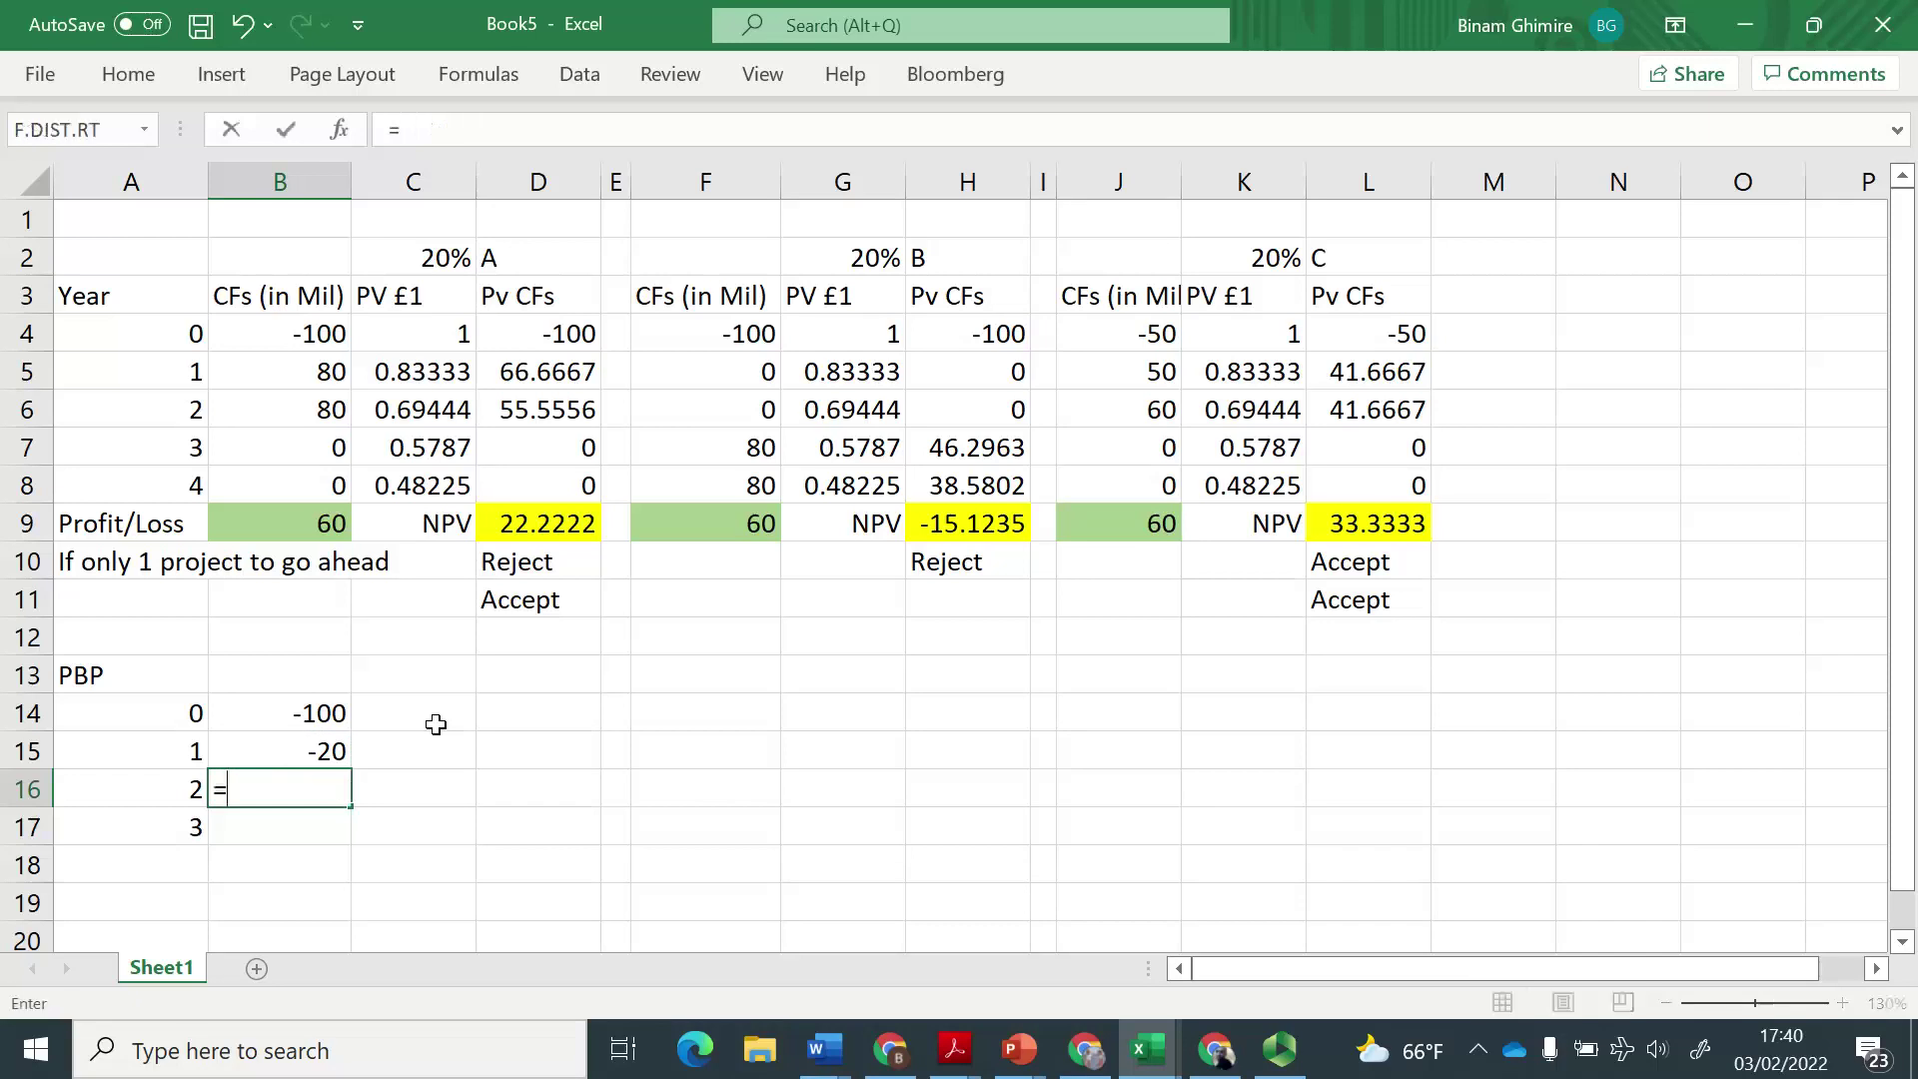
key("Up")
key("Left")
type("+")
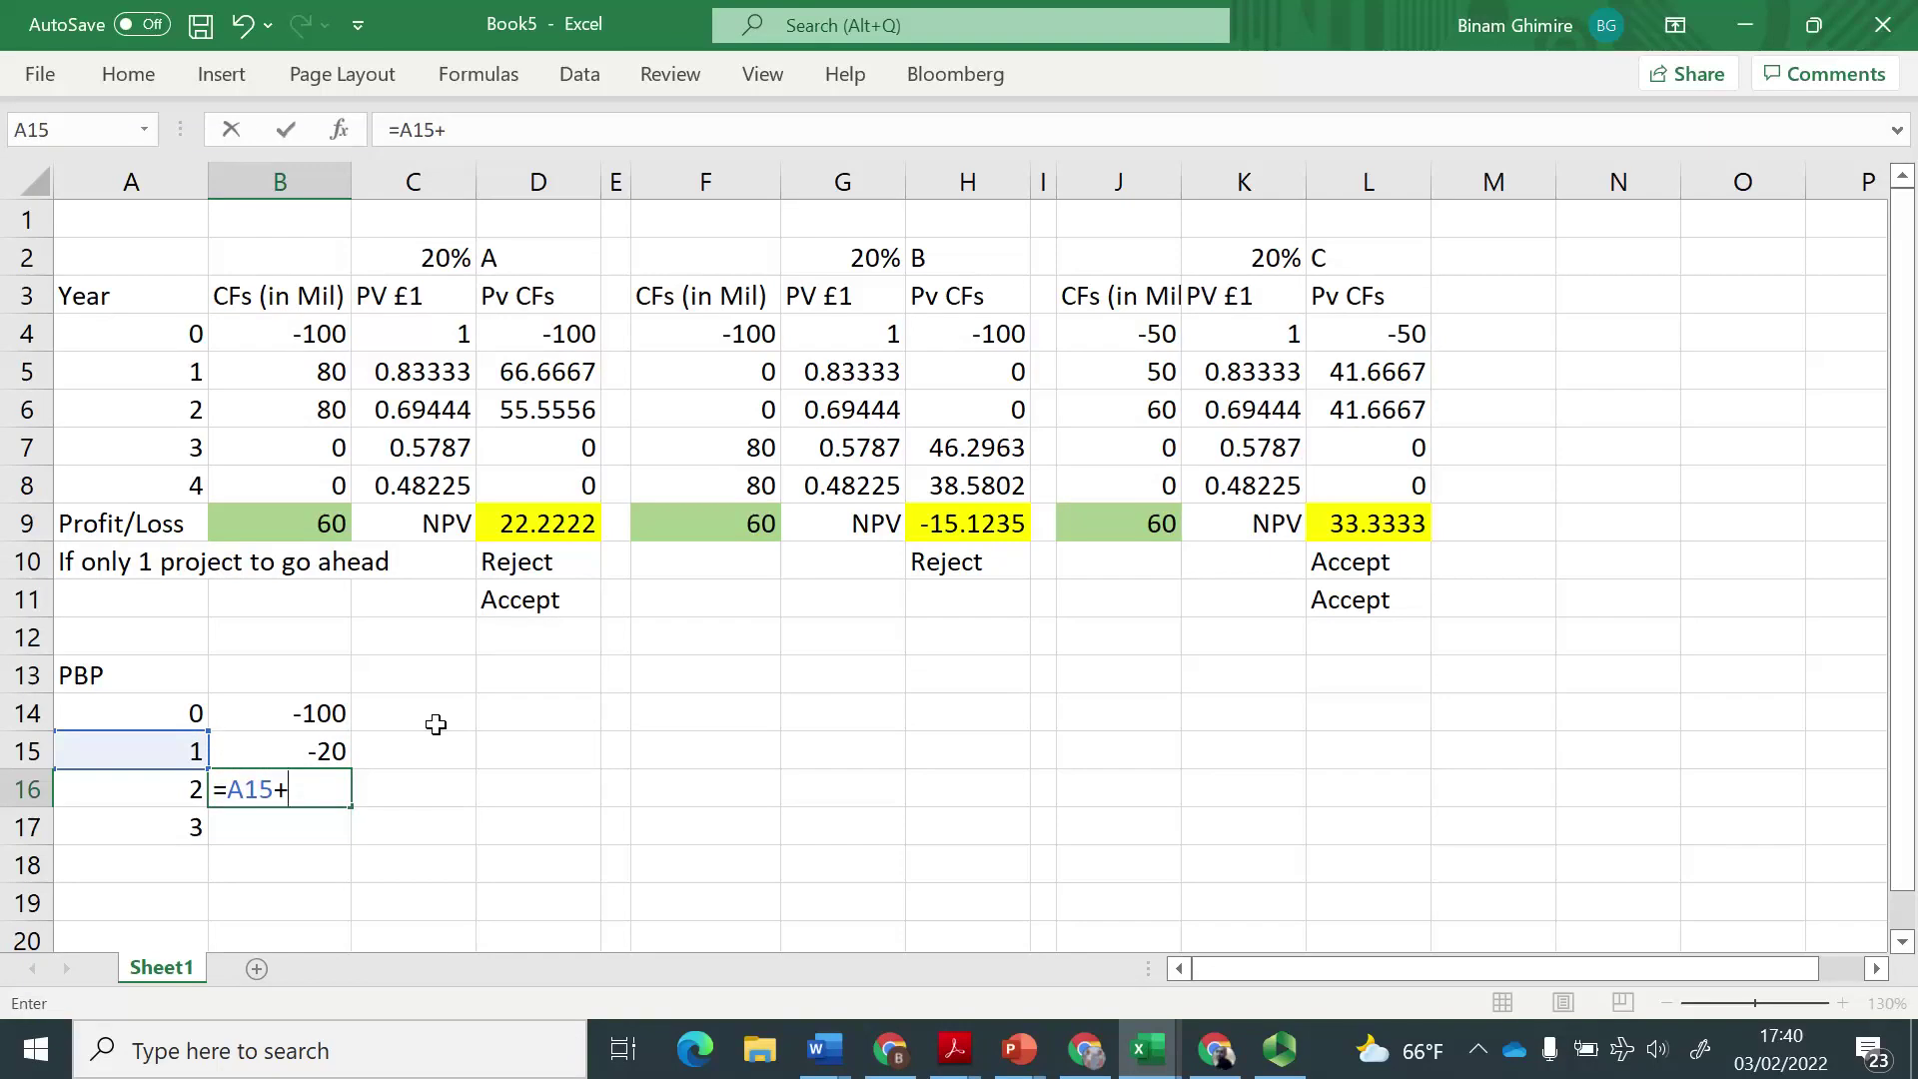
type("abs(")
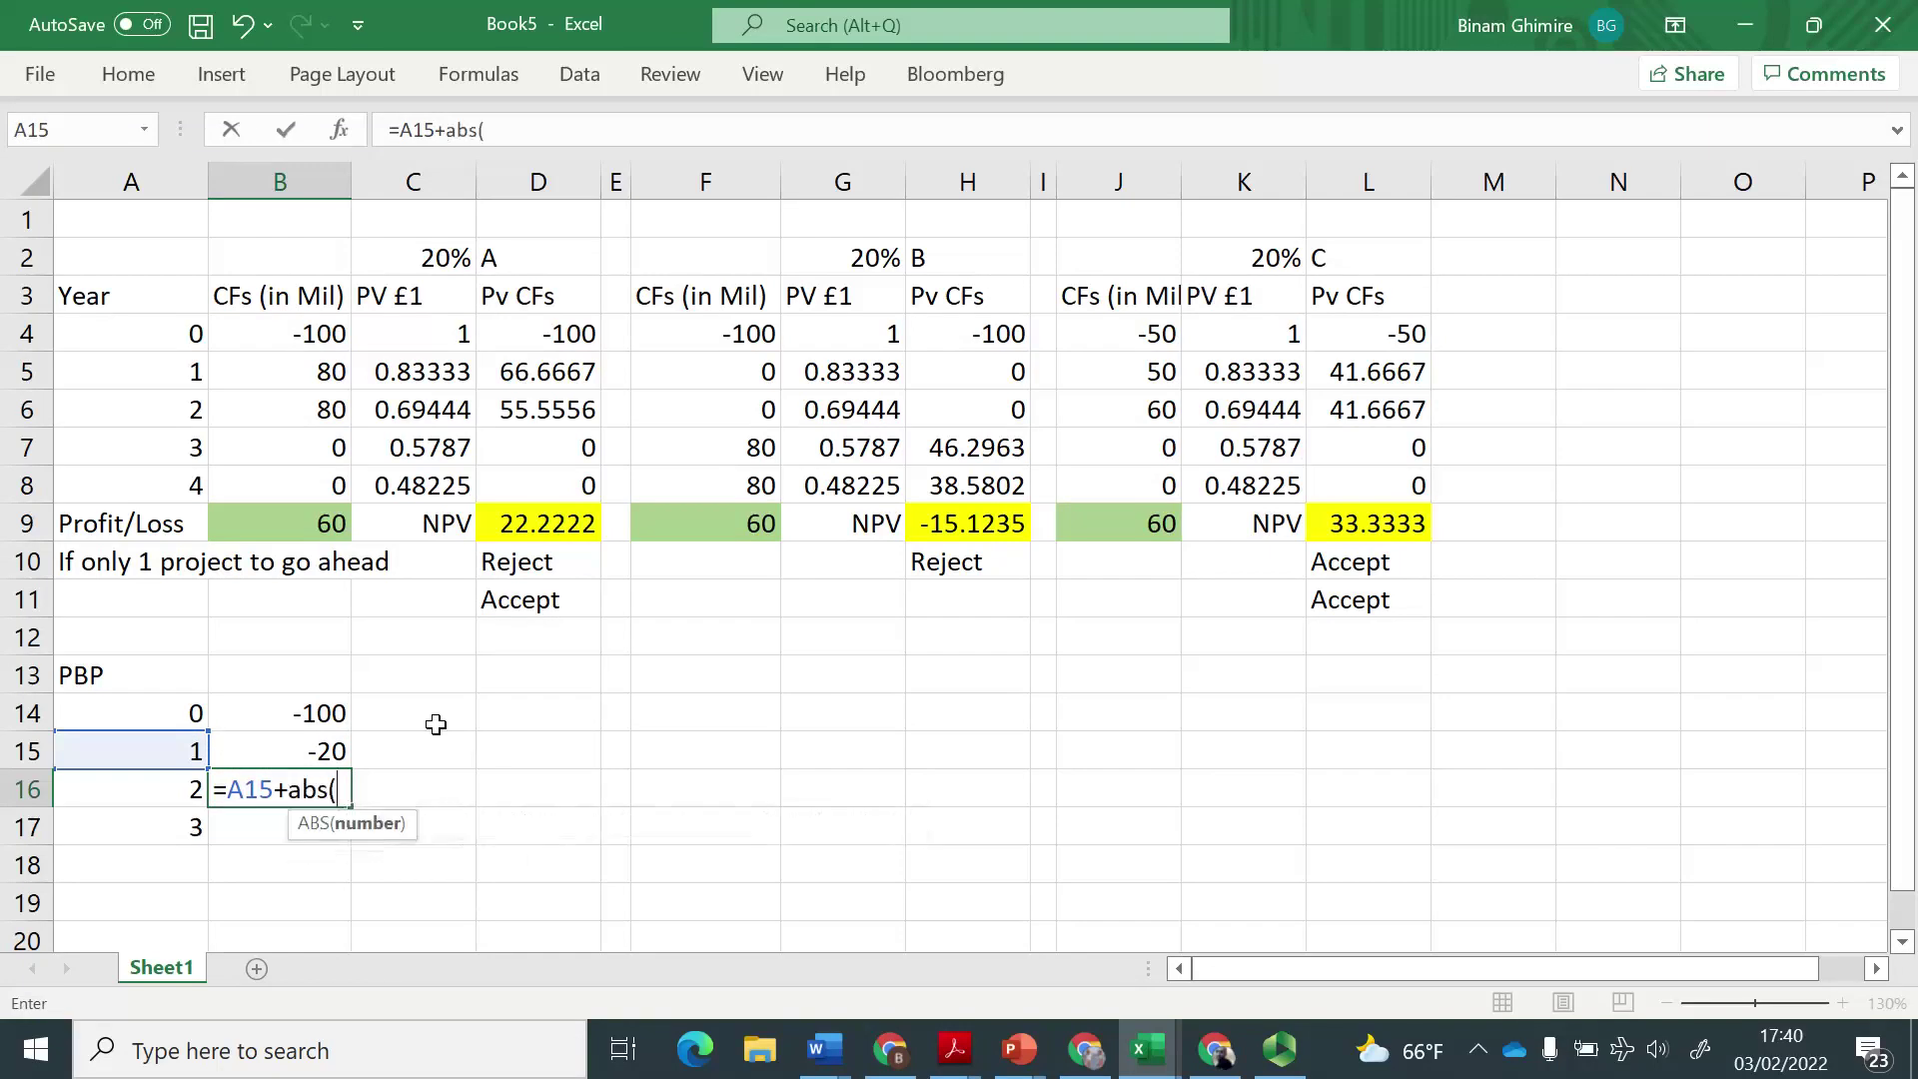
key("Up")
type(")")
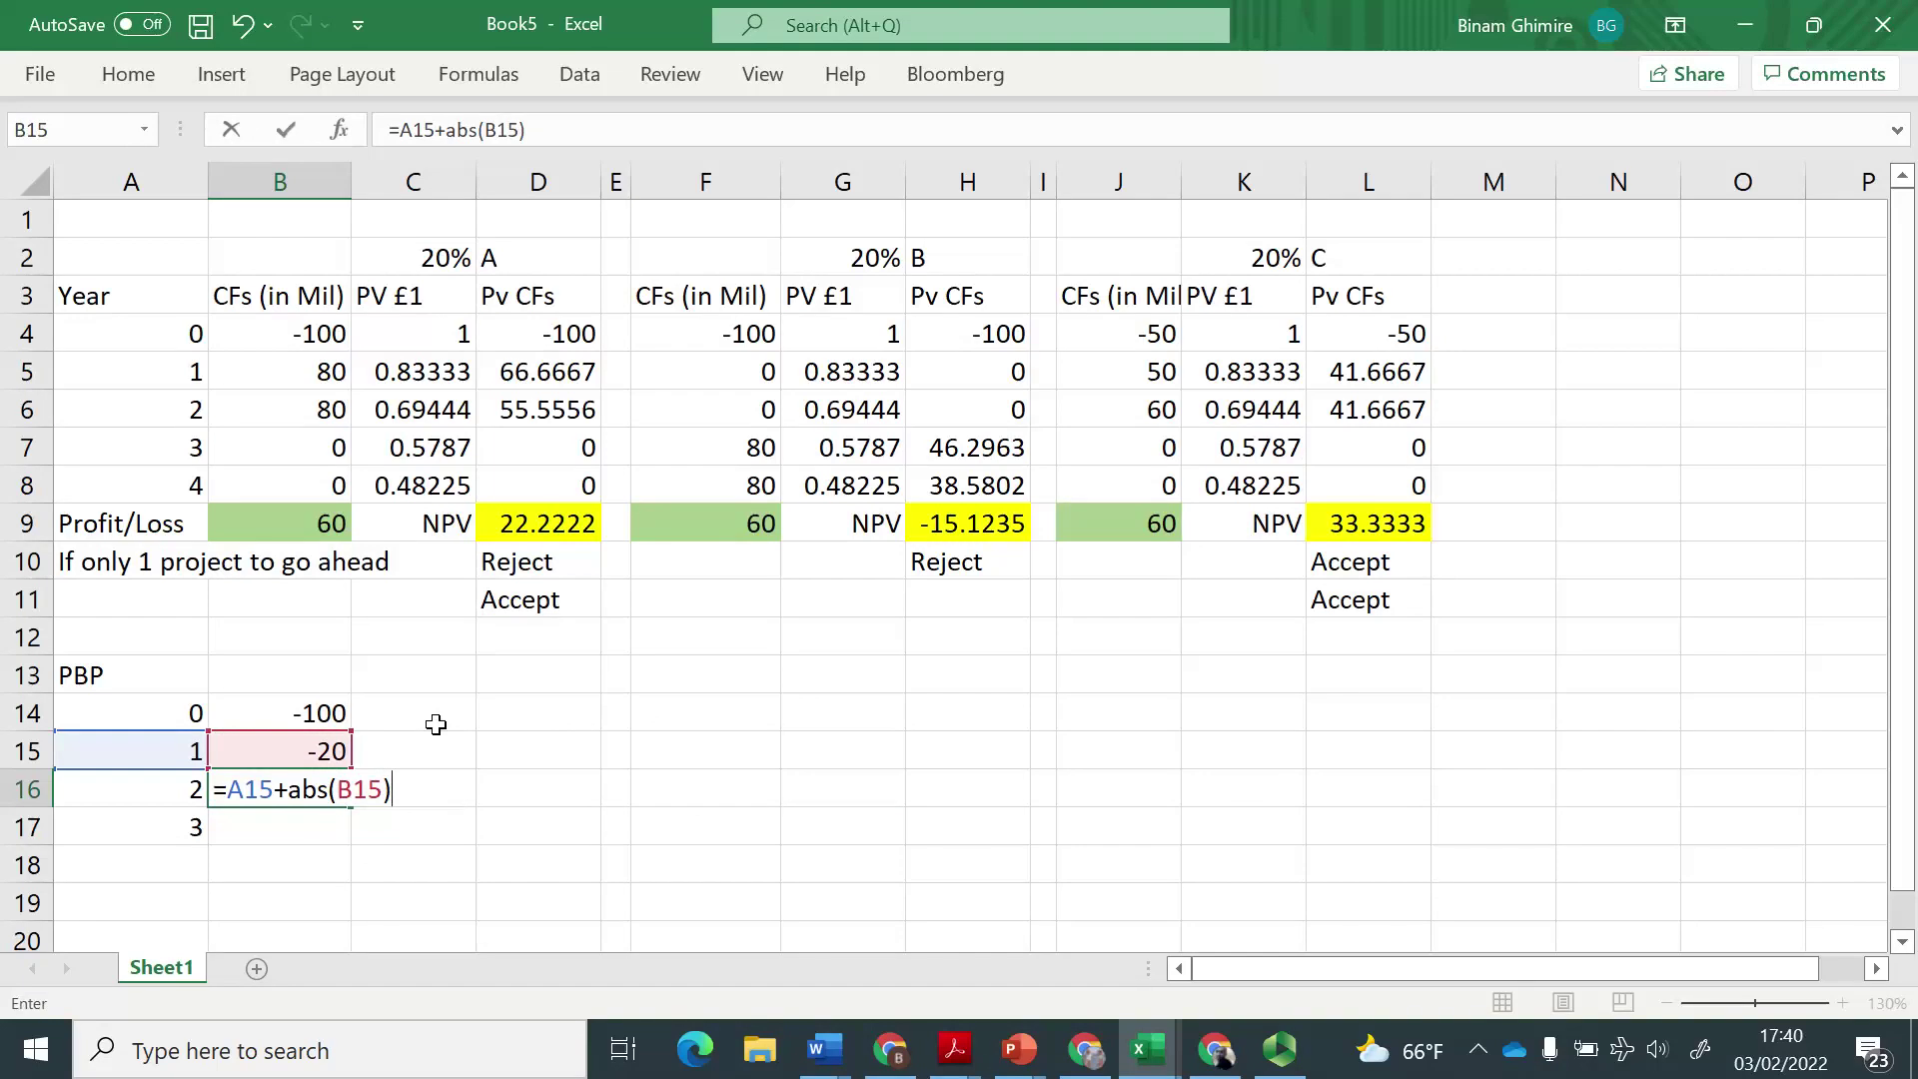
type("/")
left_click(319, 410)
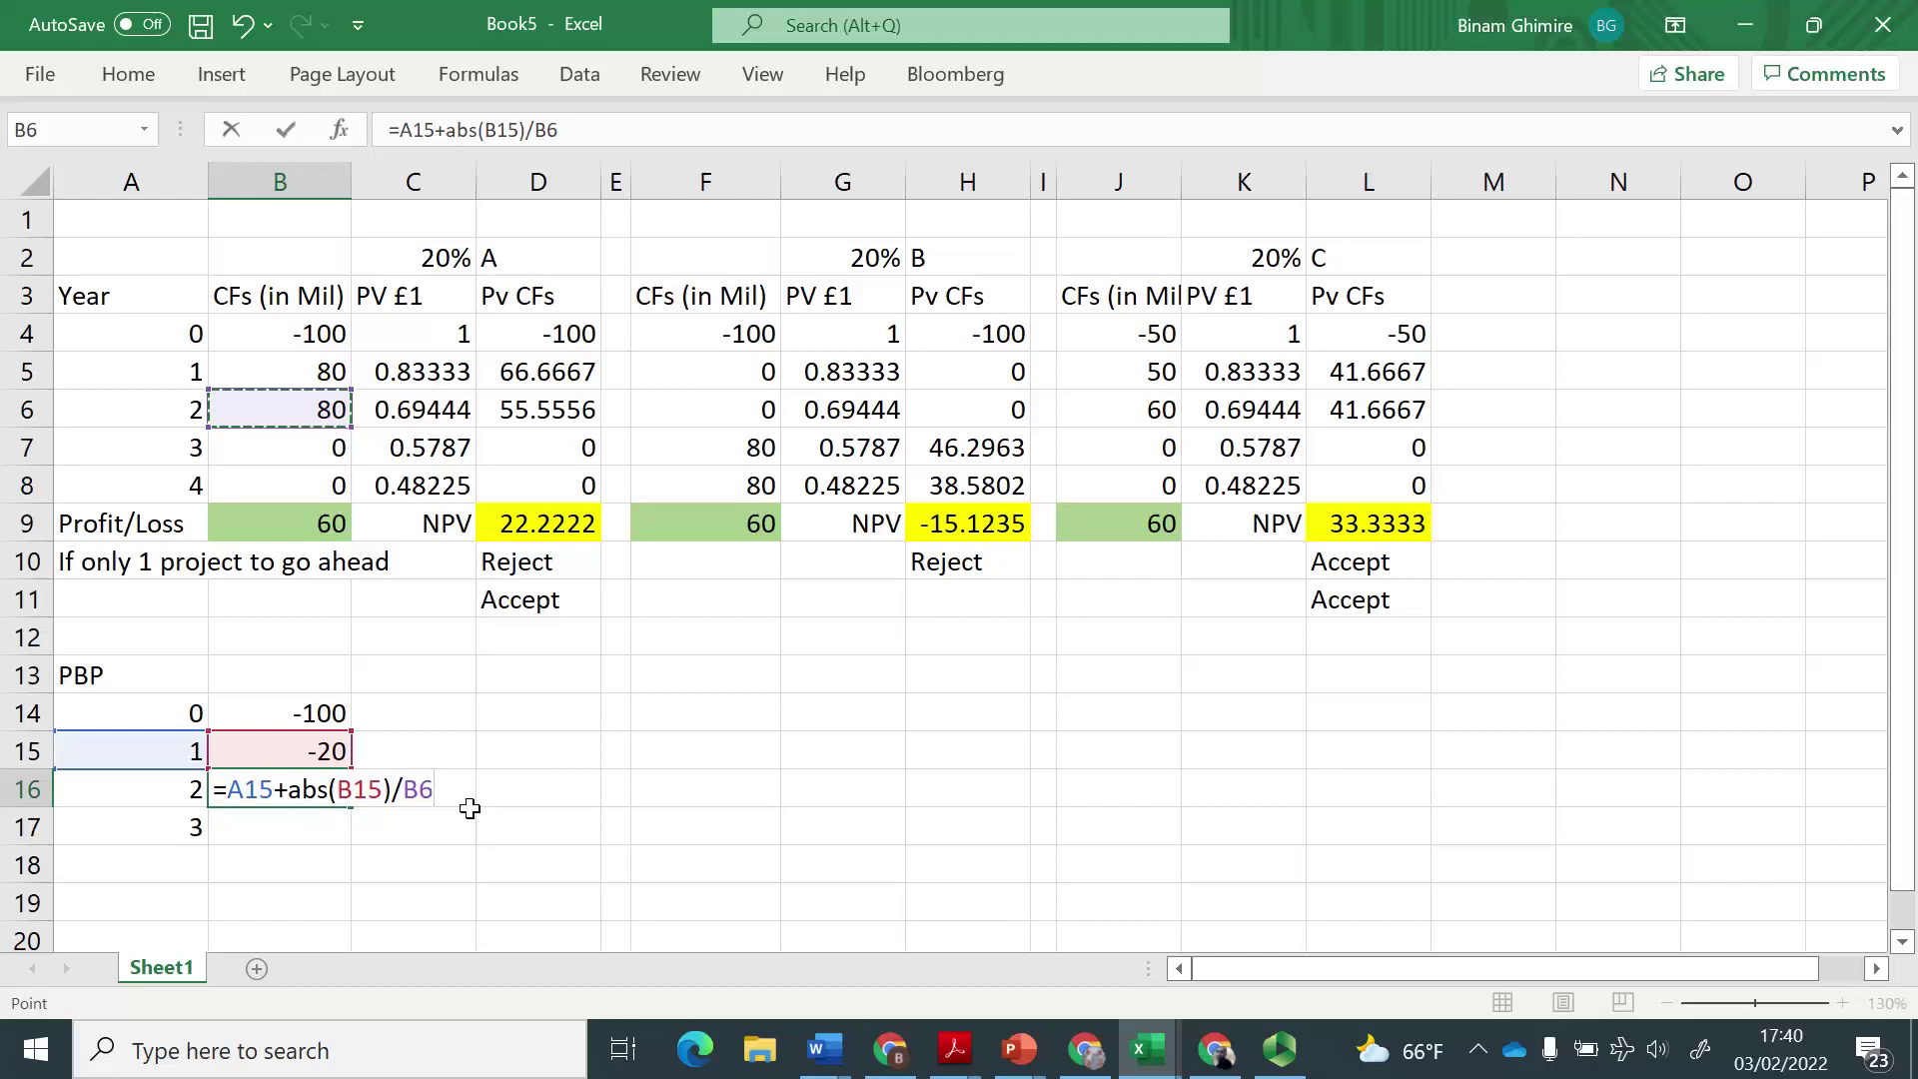
key("Return")
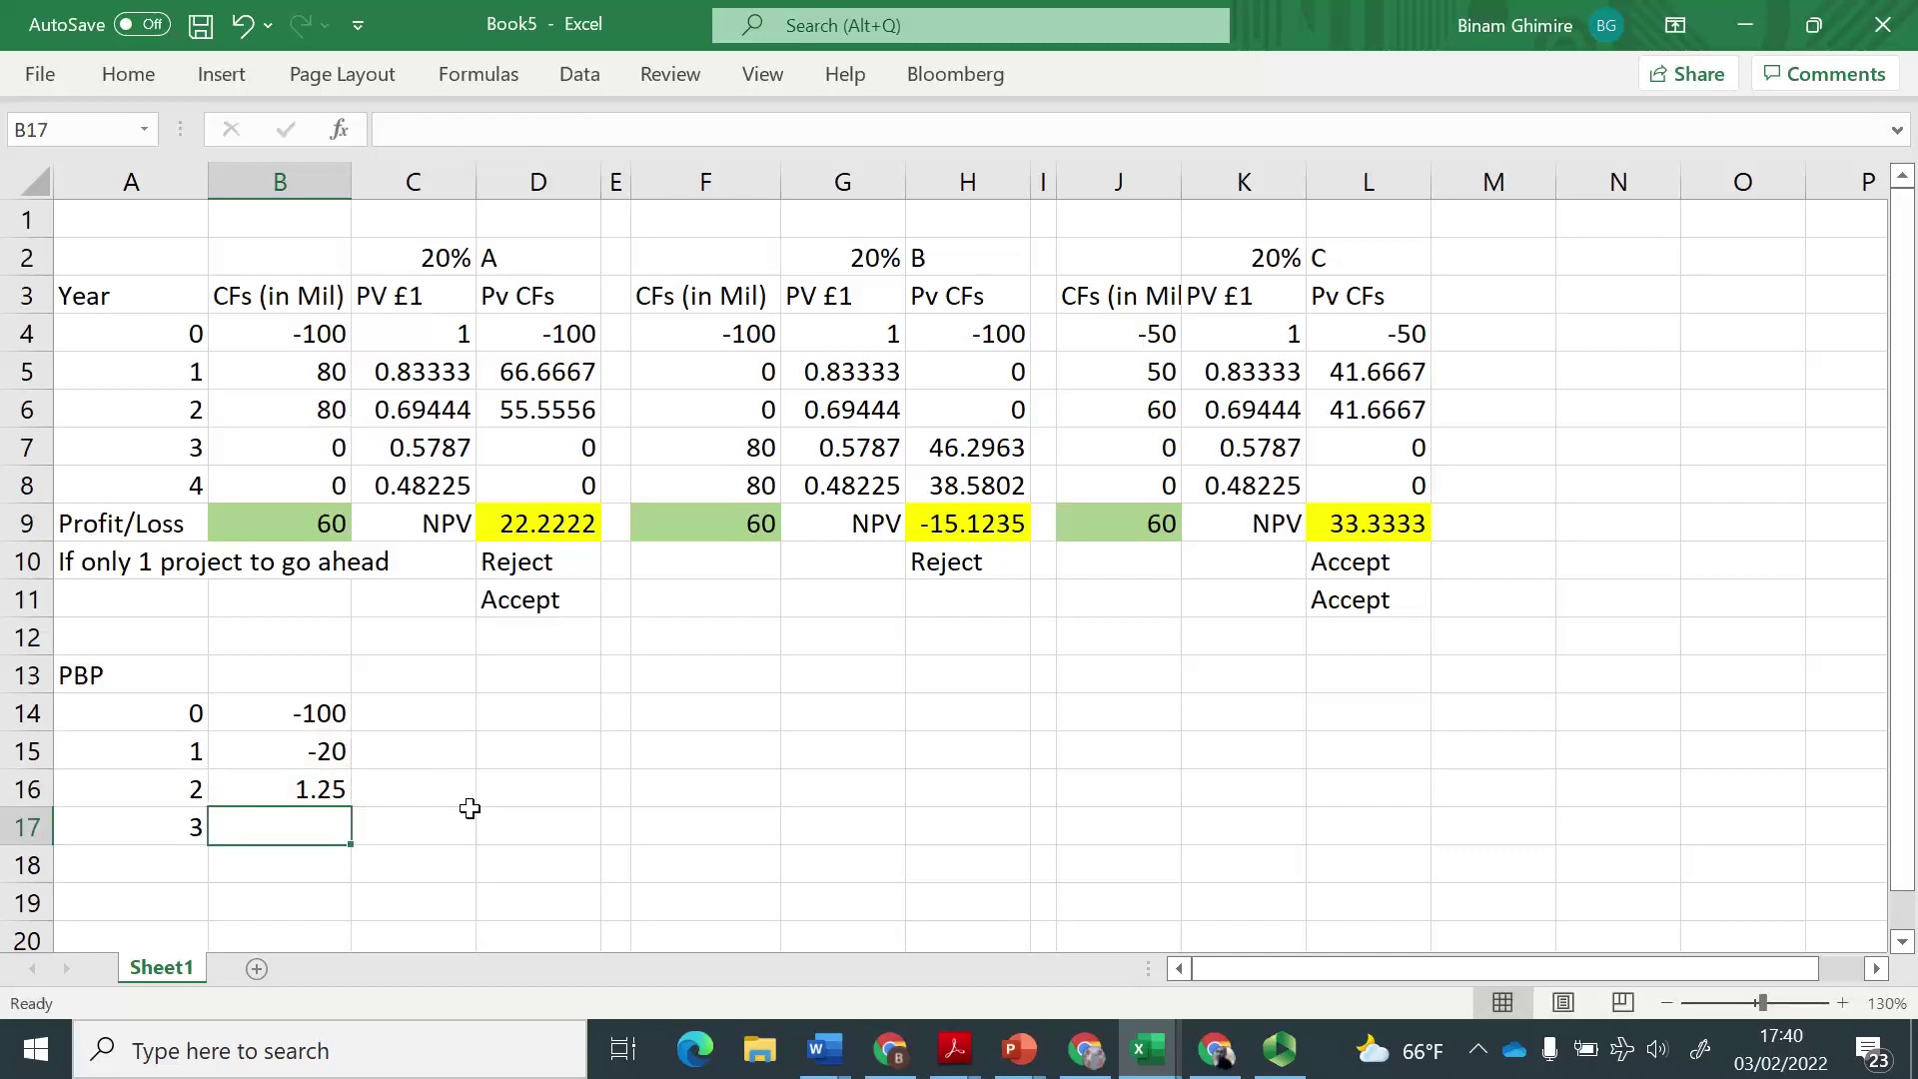
key("Up")
key("Right")
key("Right")
key("Right")
key("Right")
key("Right")
key("Right")
key("Right")
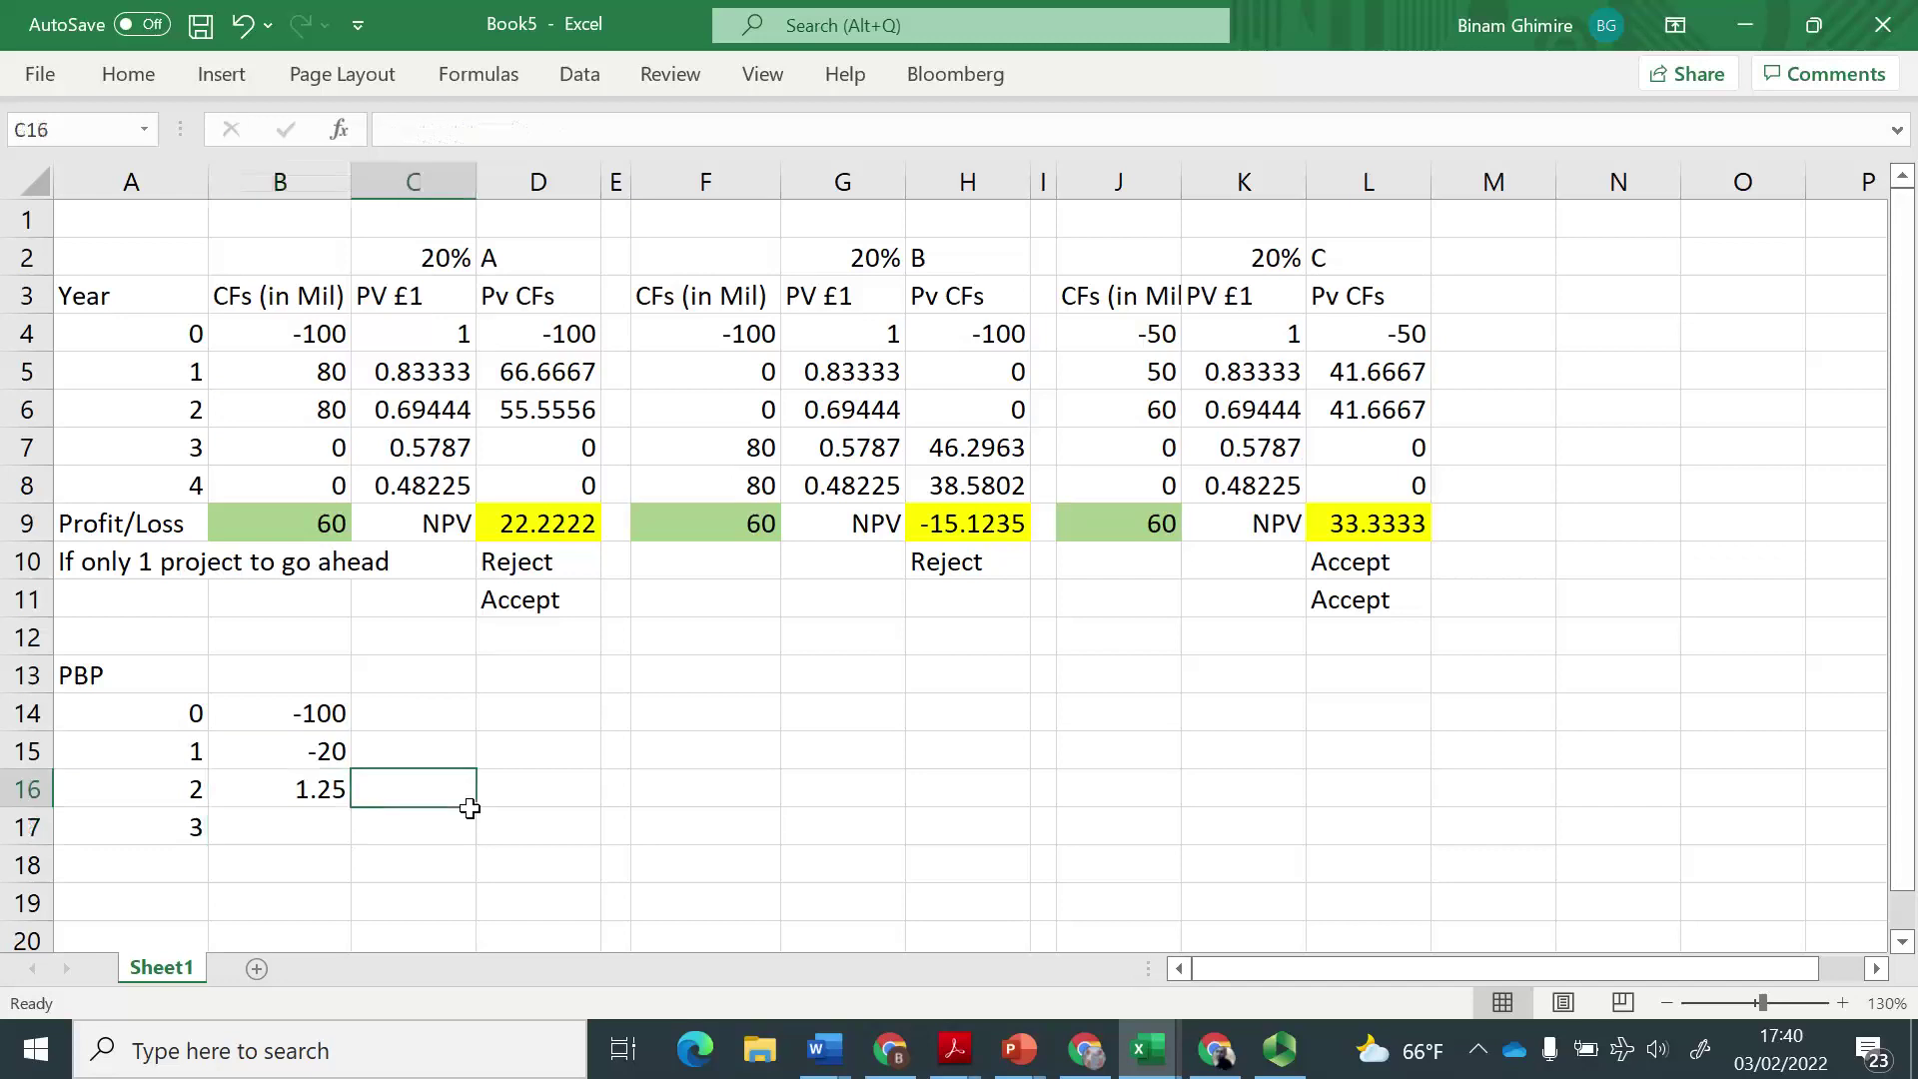
key("Right")
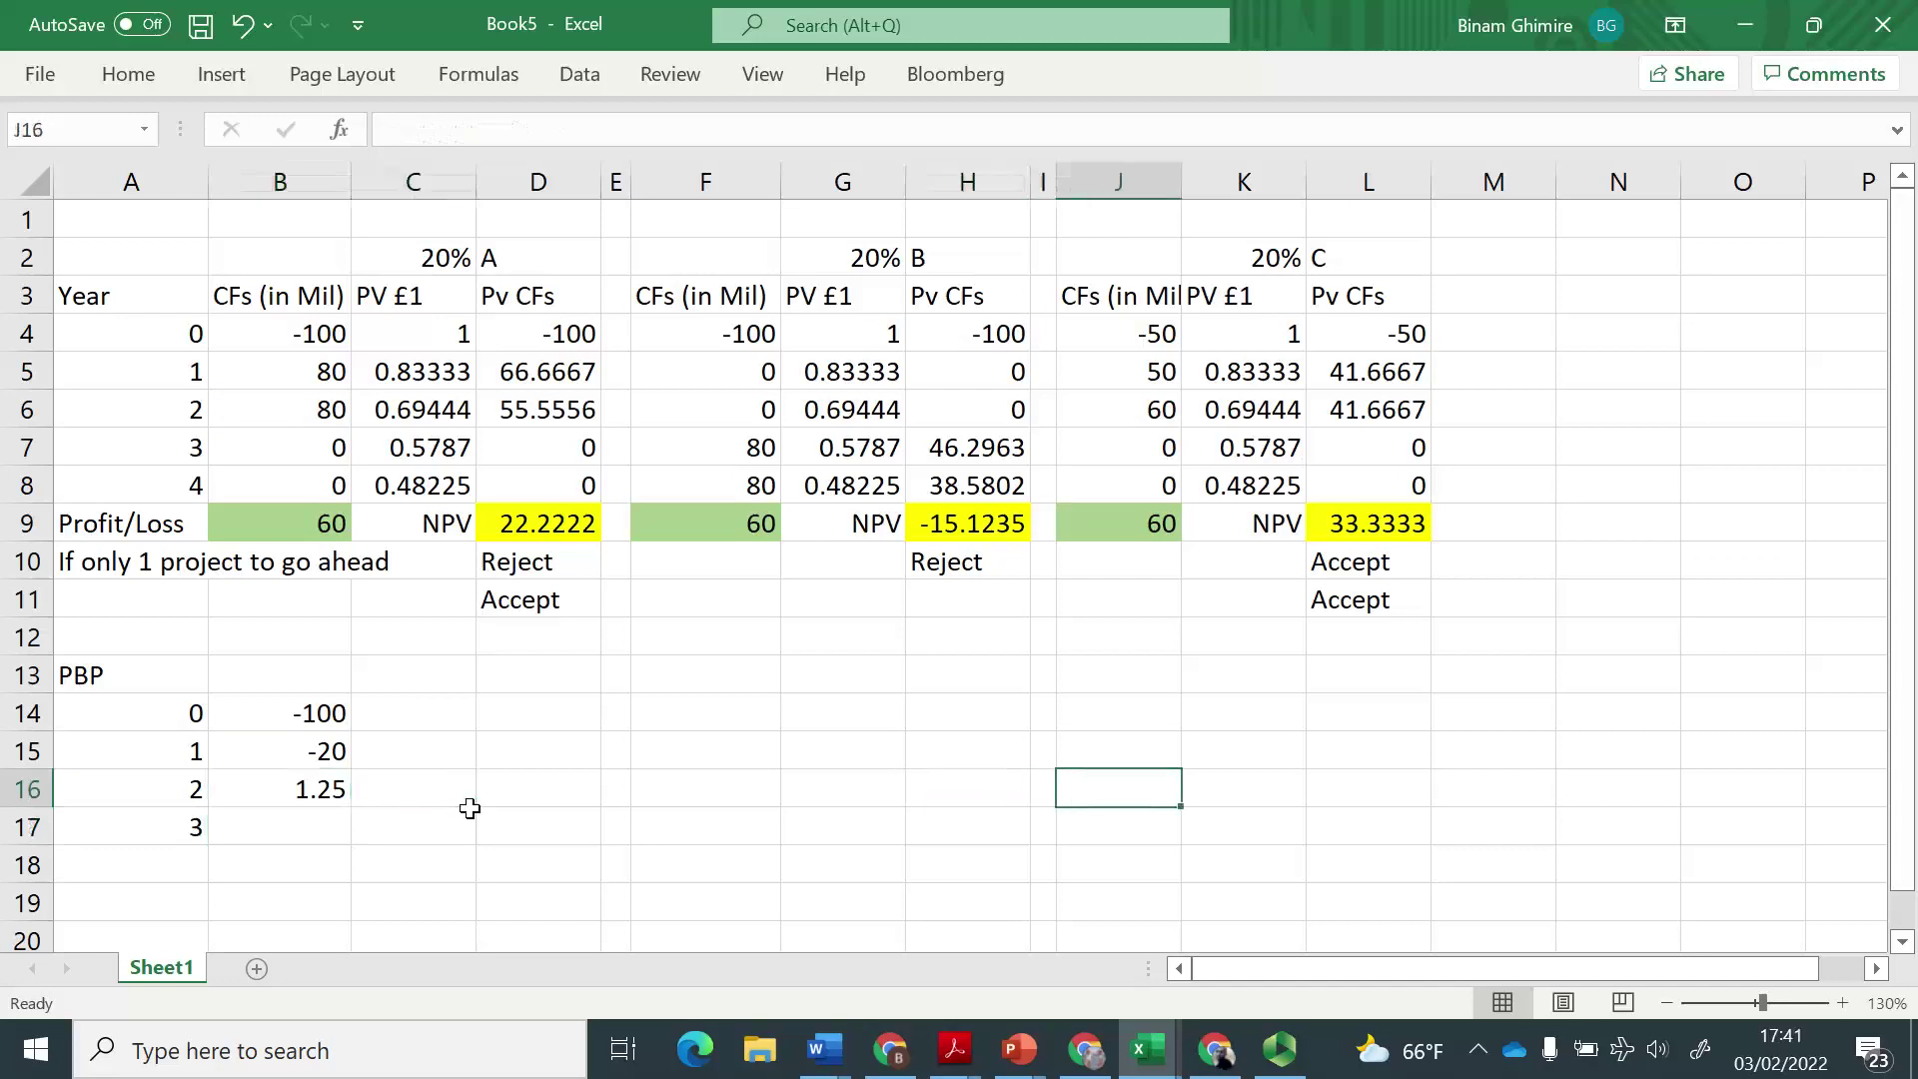
key("Up")
key("Up")
key("Up")
key("Up")
key("Up")
key("Up")
key("Up")
key("Up")
key("Up")
key("Up")
key("Up")
key("Up")
key("Up")
key("Up")
key("Down")
key("Down")
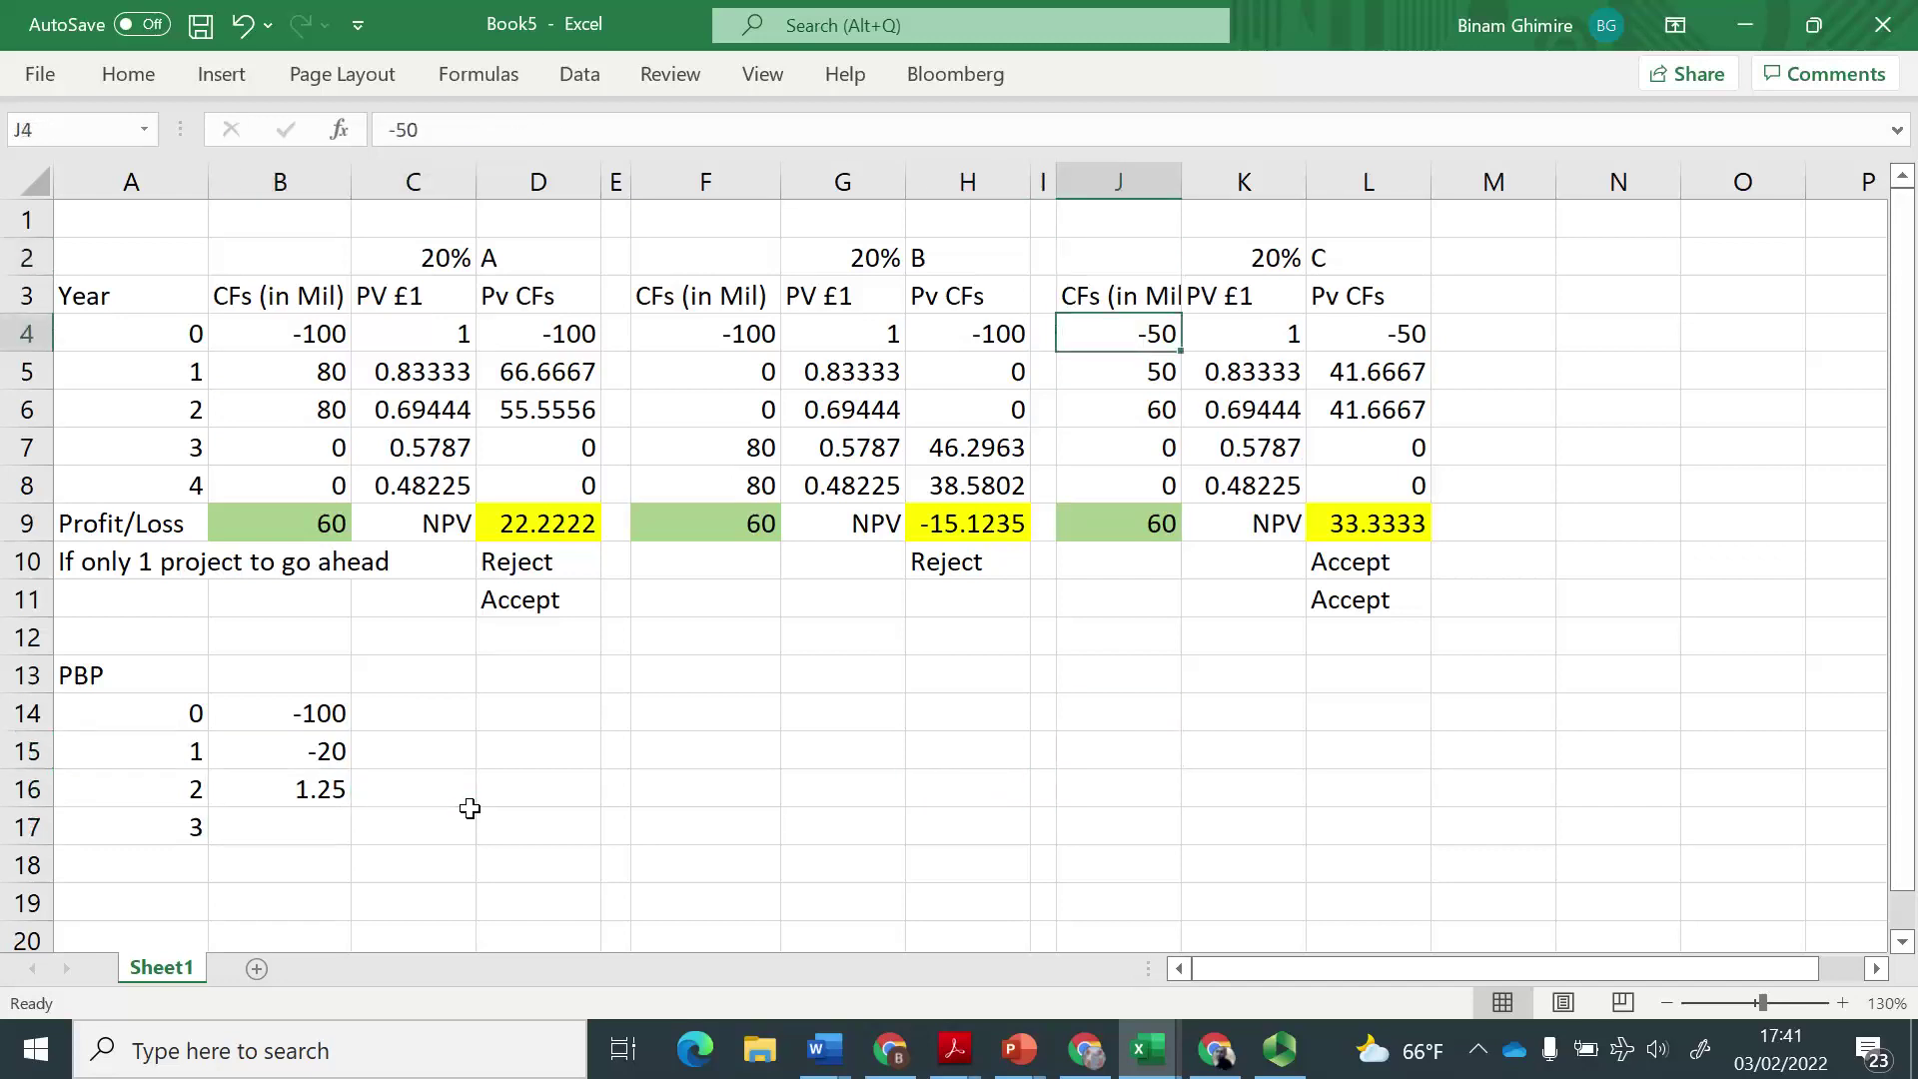
key("Down")
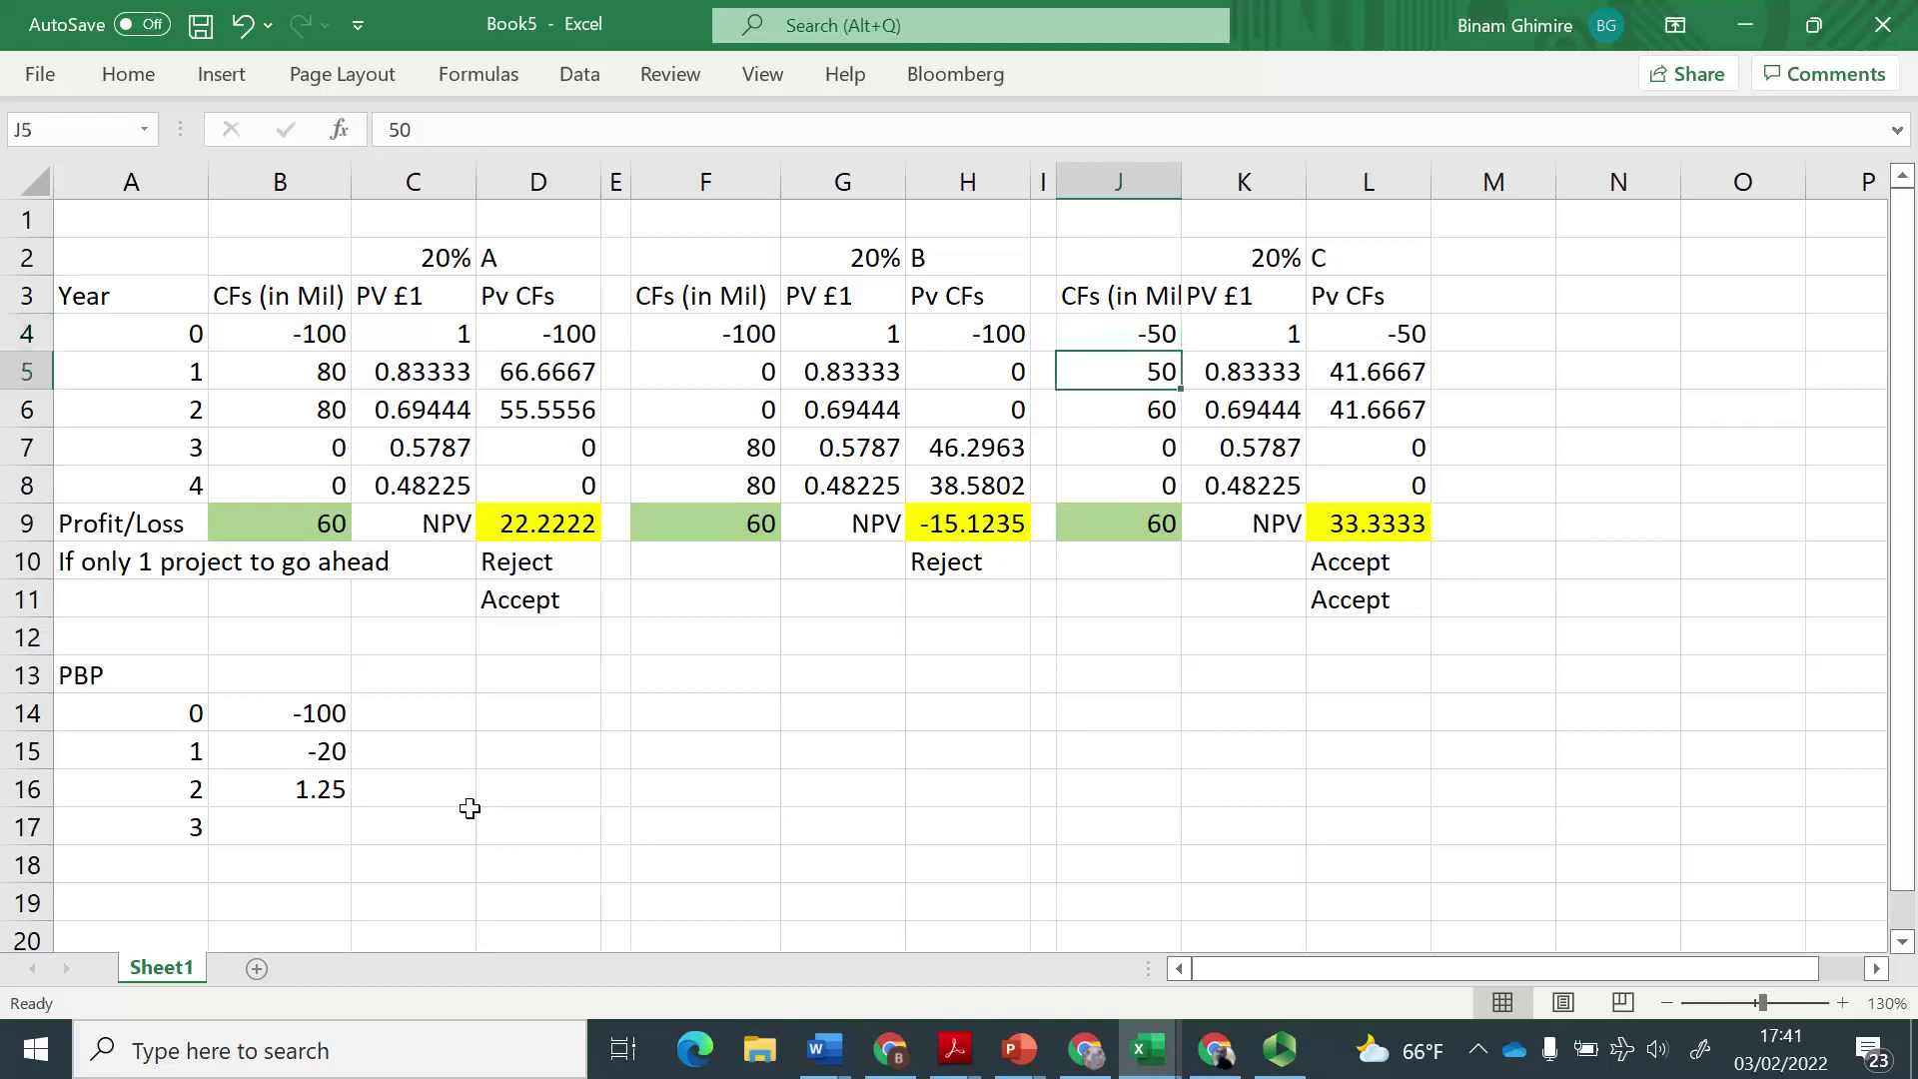
key("Down")
key("Down")
key("Down")
key("Down")
key("Down")
key("Down")
key("Down")
key("Down")
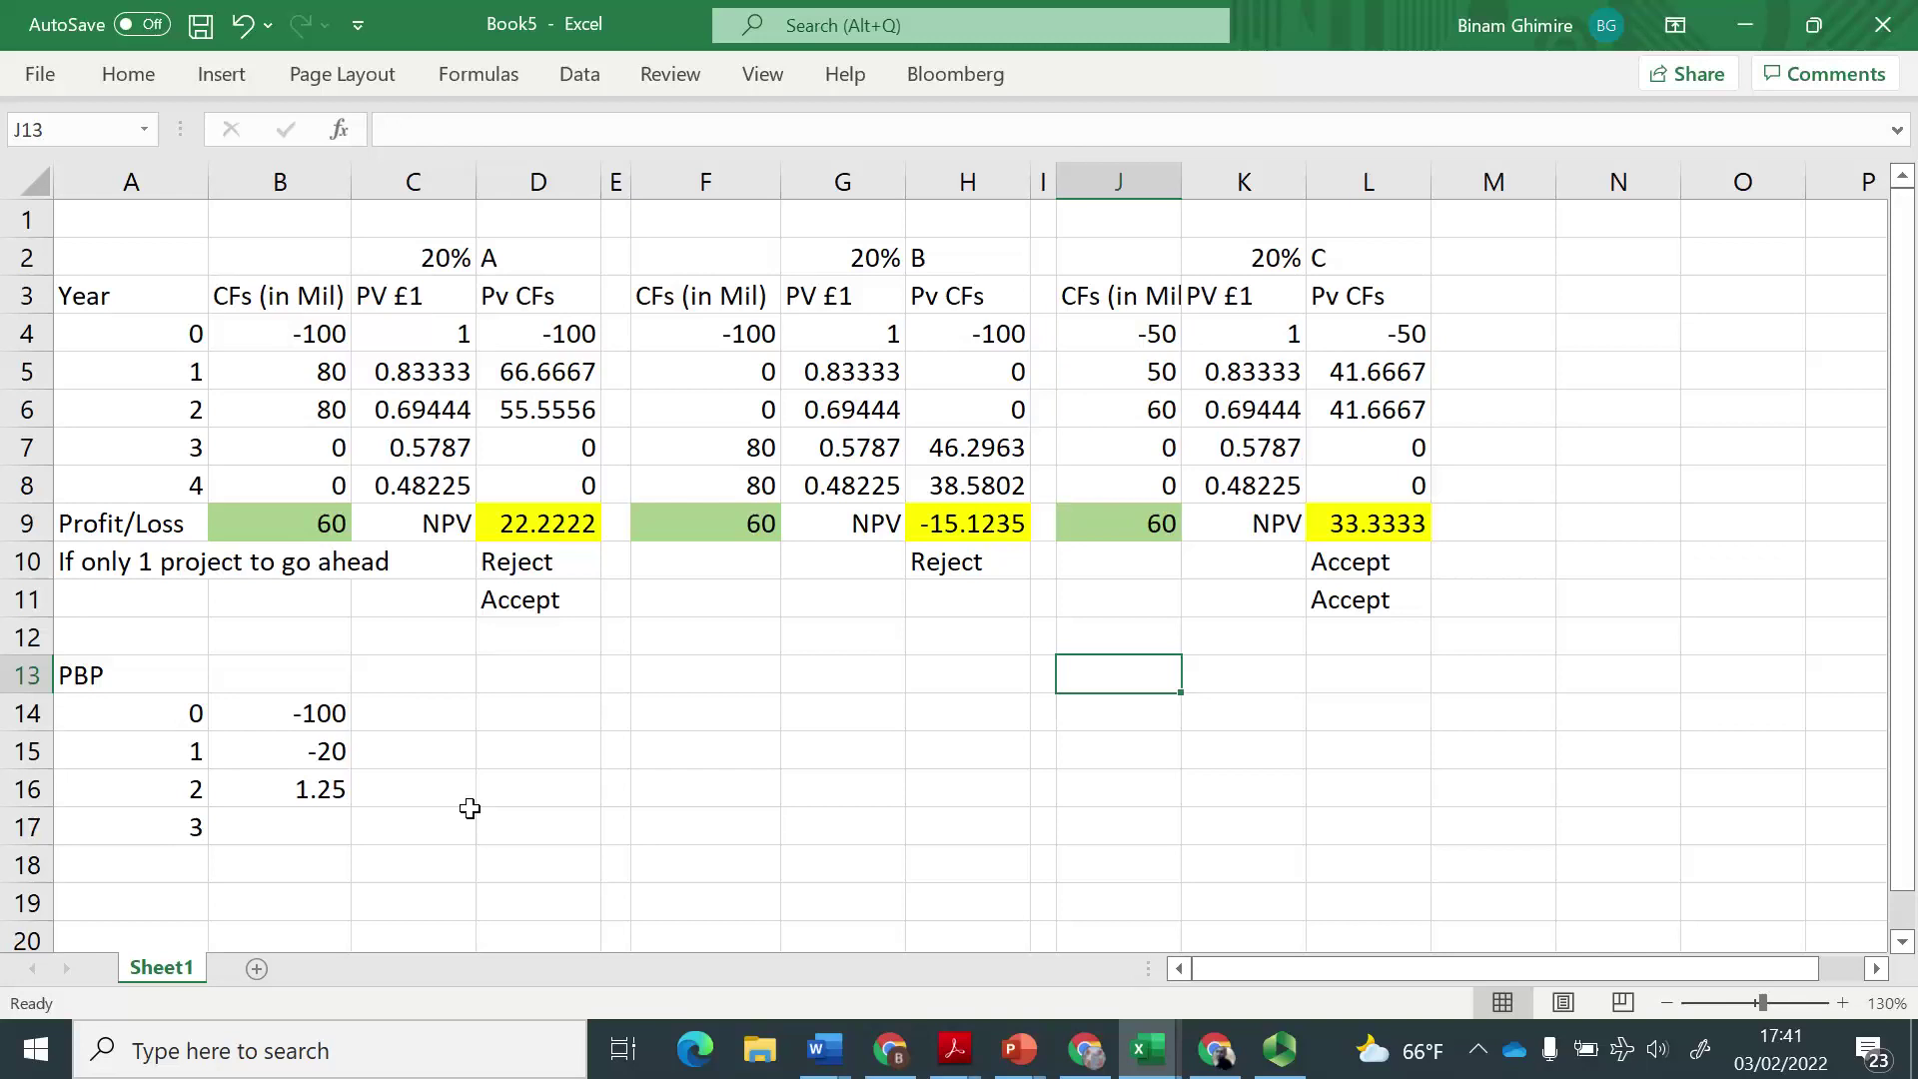
key("Left")
key("Left")
key("Home")
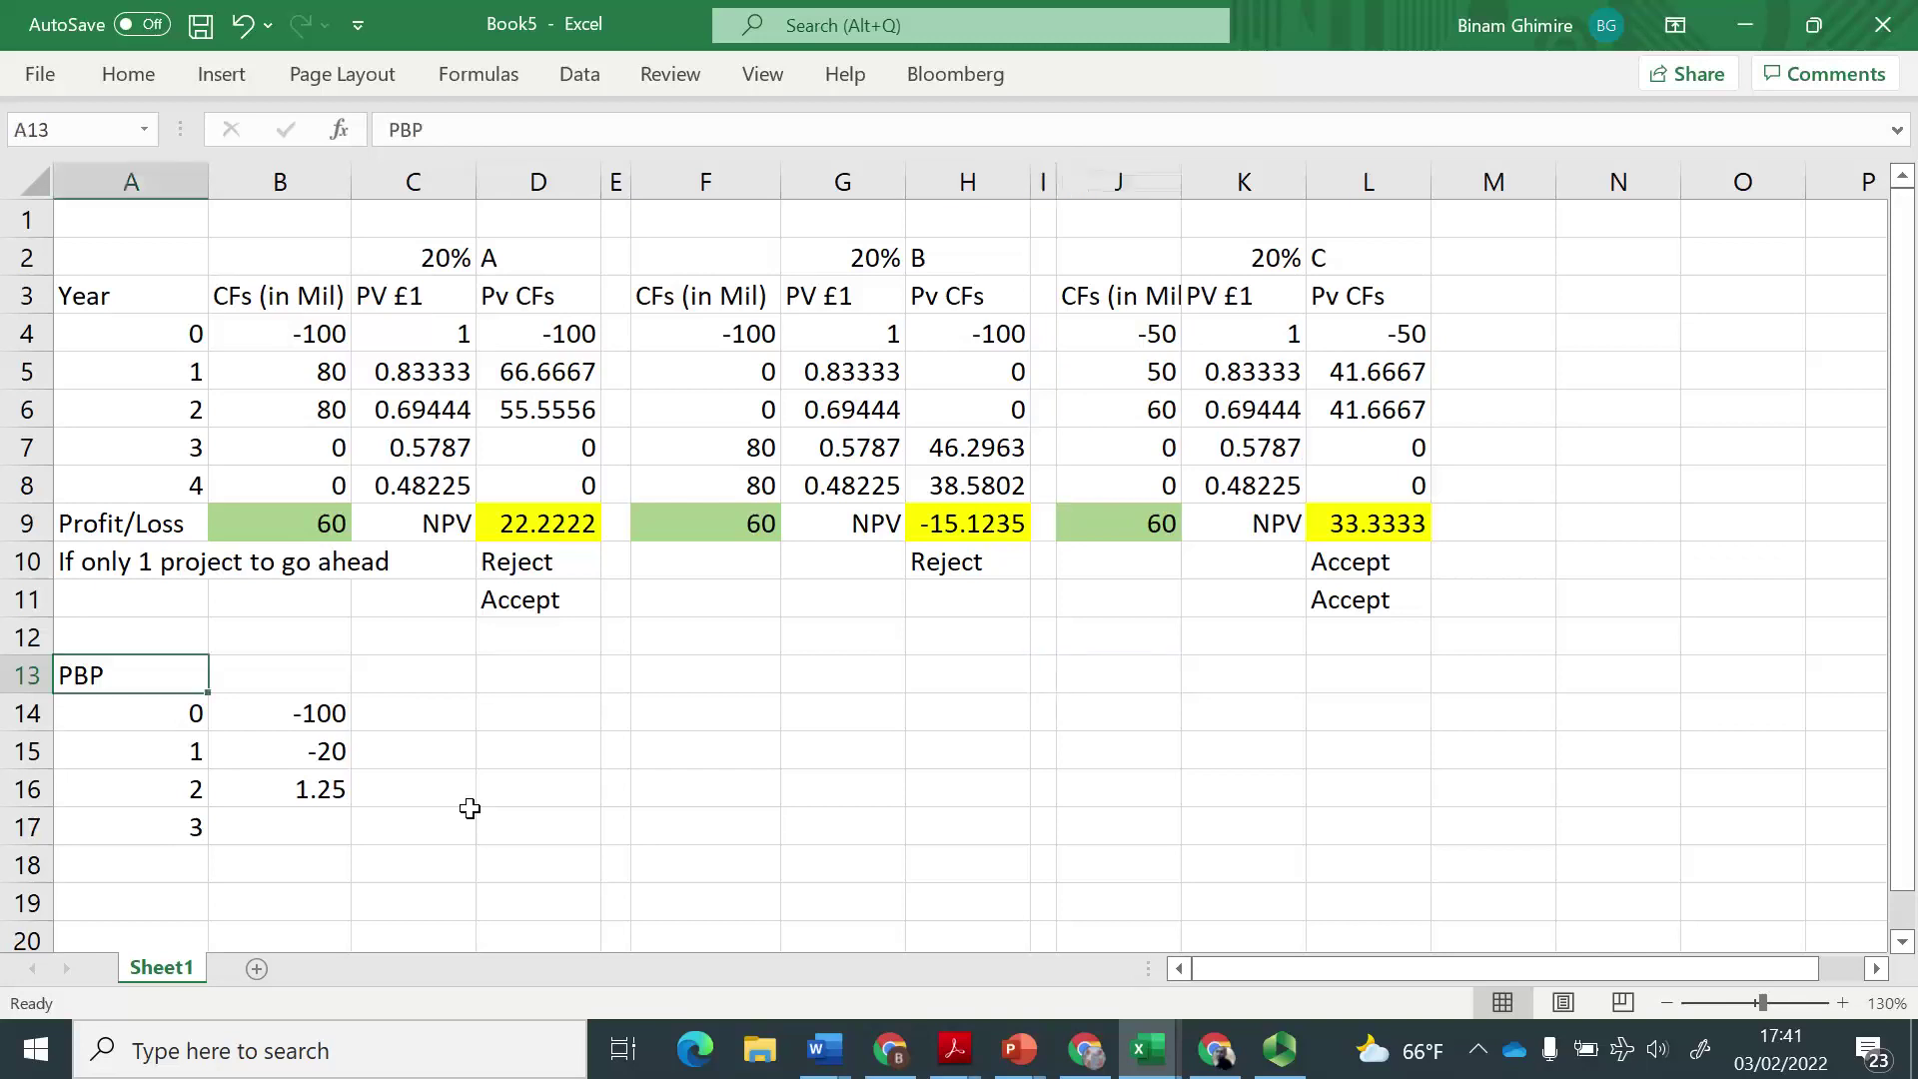
key("Down")
key("Down")
key("Down")
key("Down")
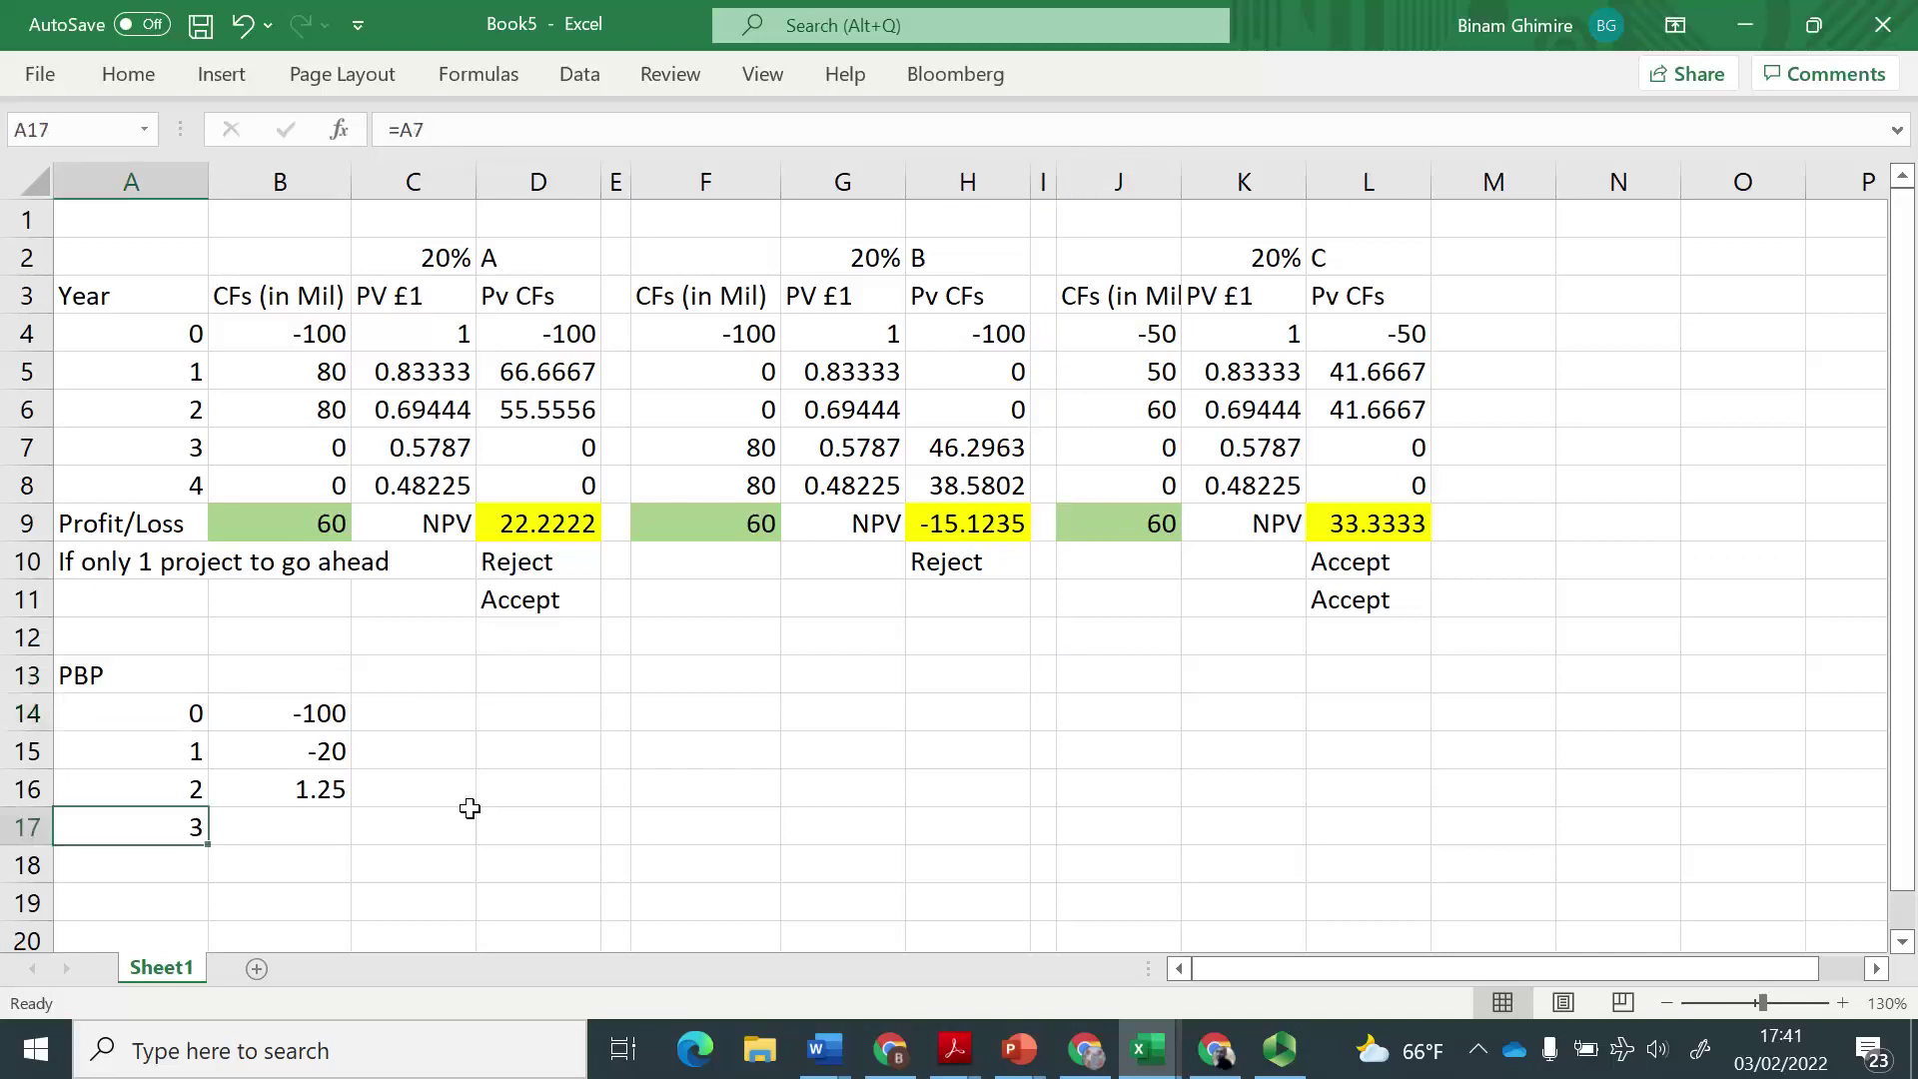
key("Down")
key("Down")
type("ARR")
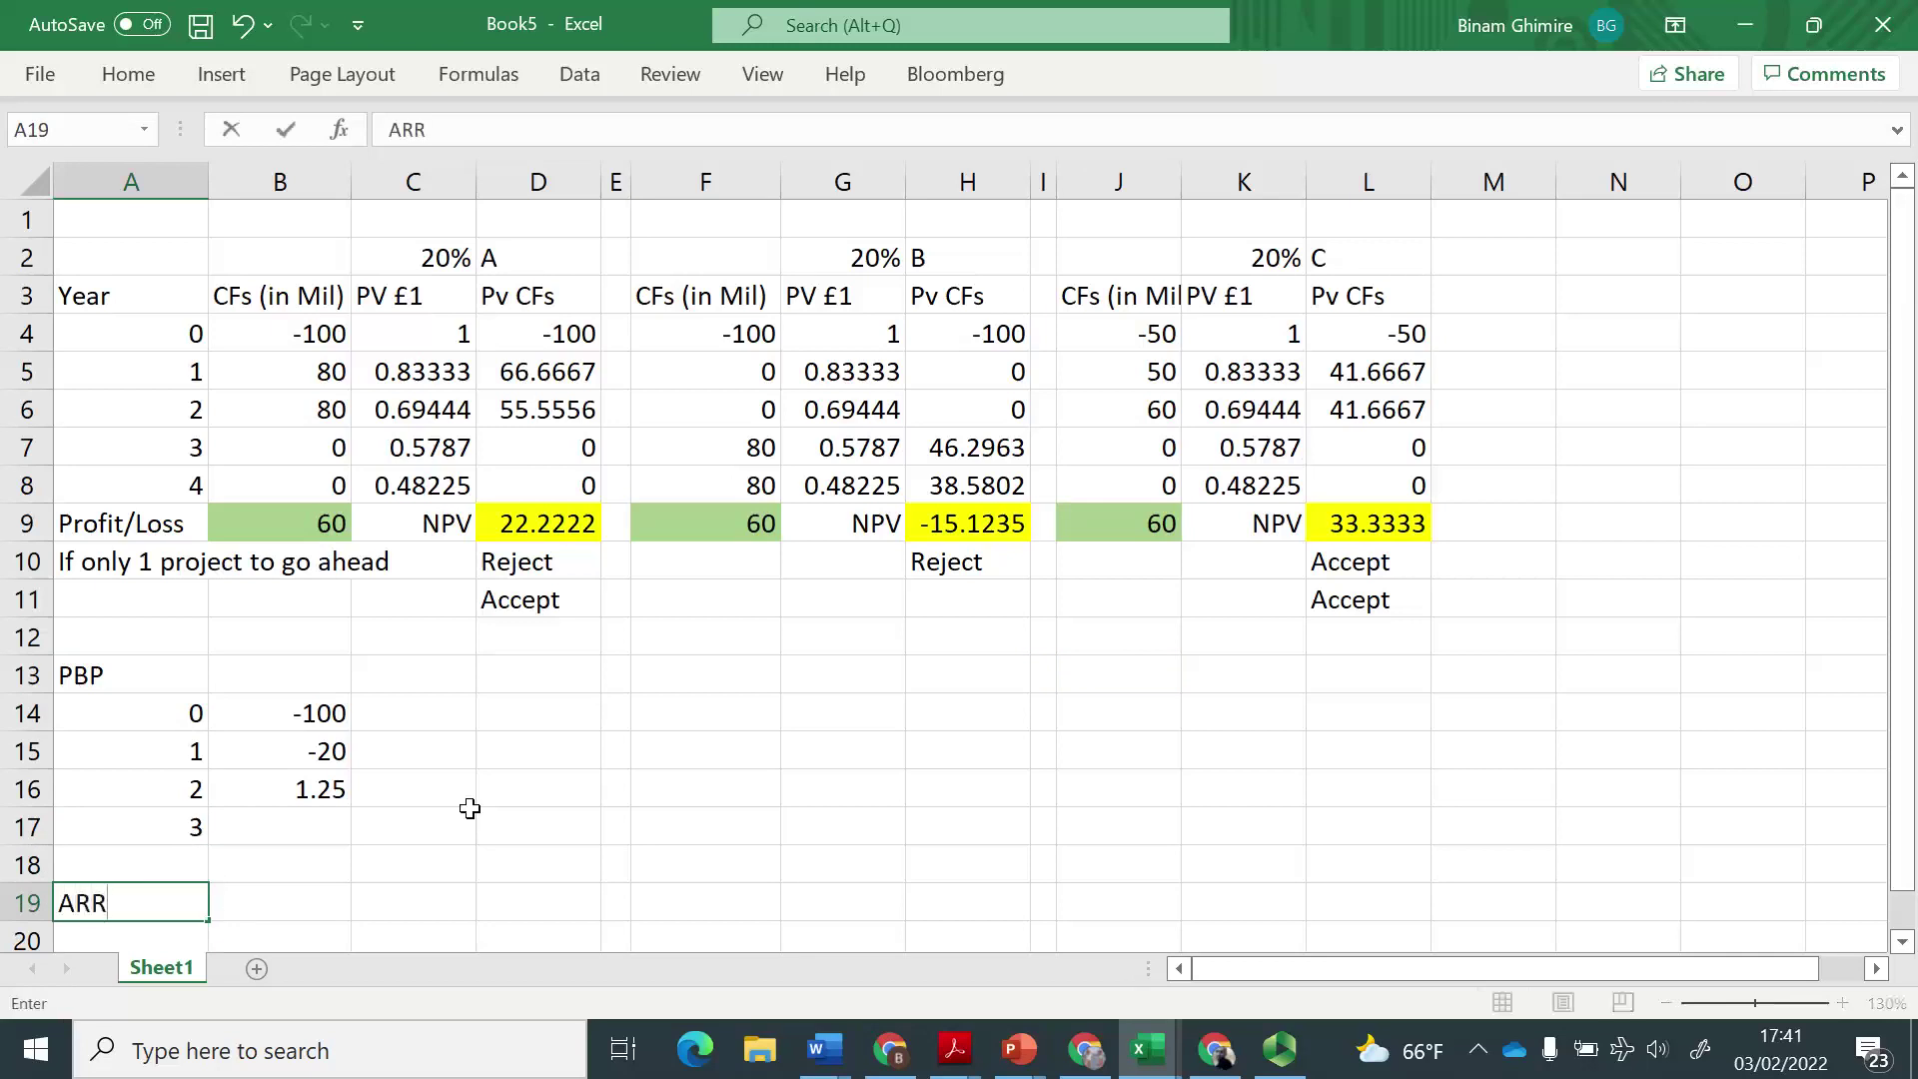
key("Tab")
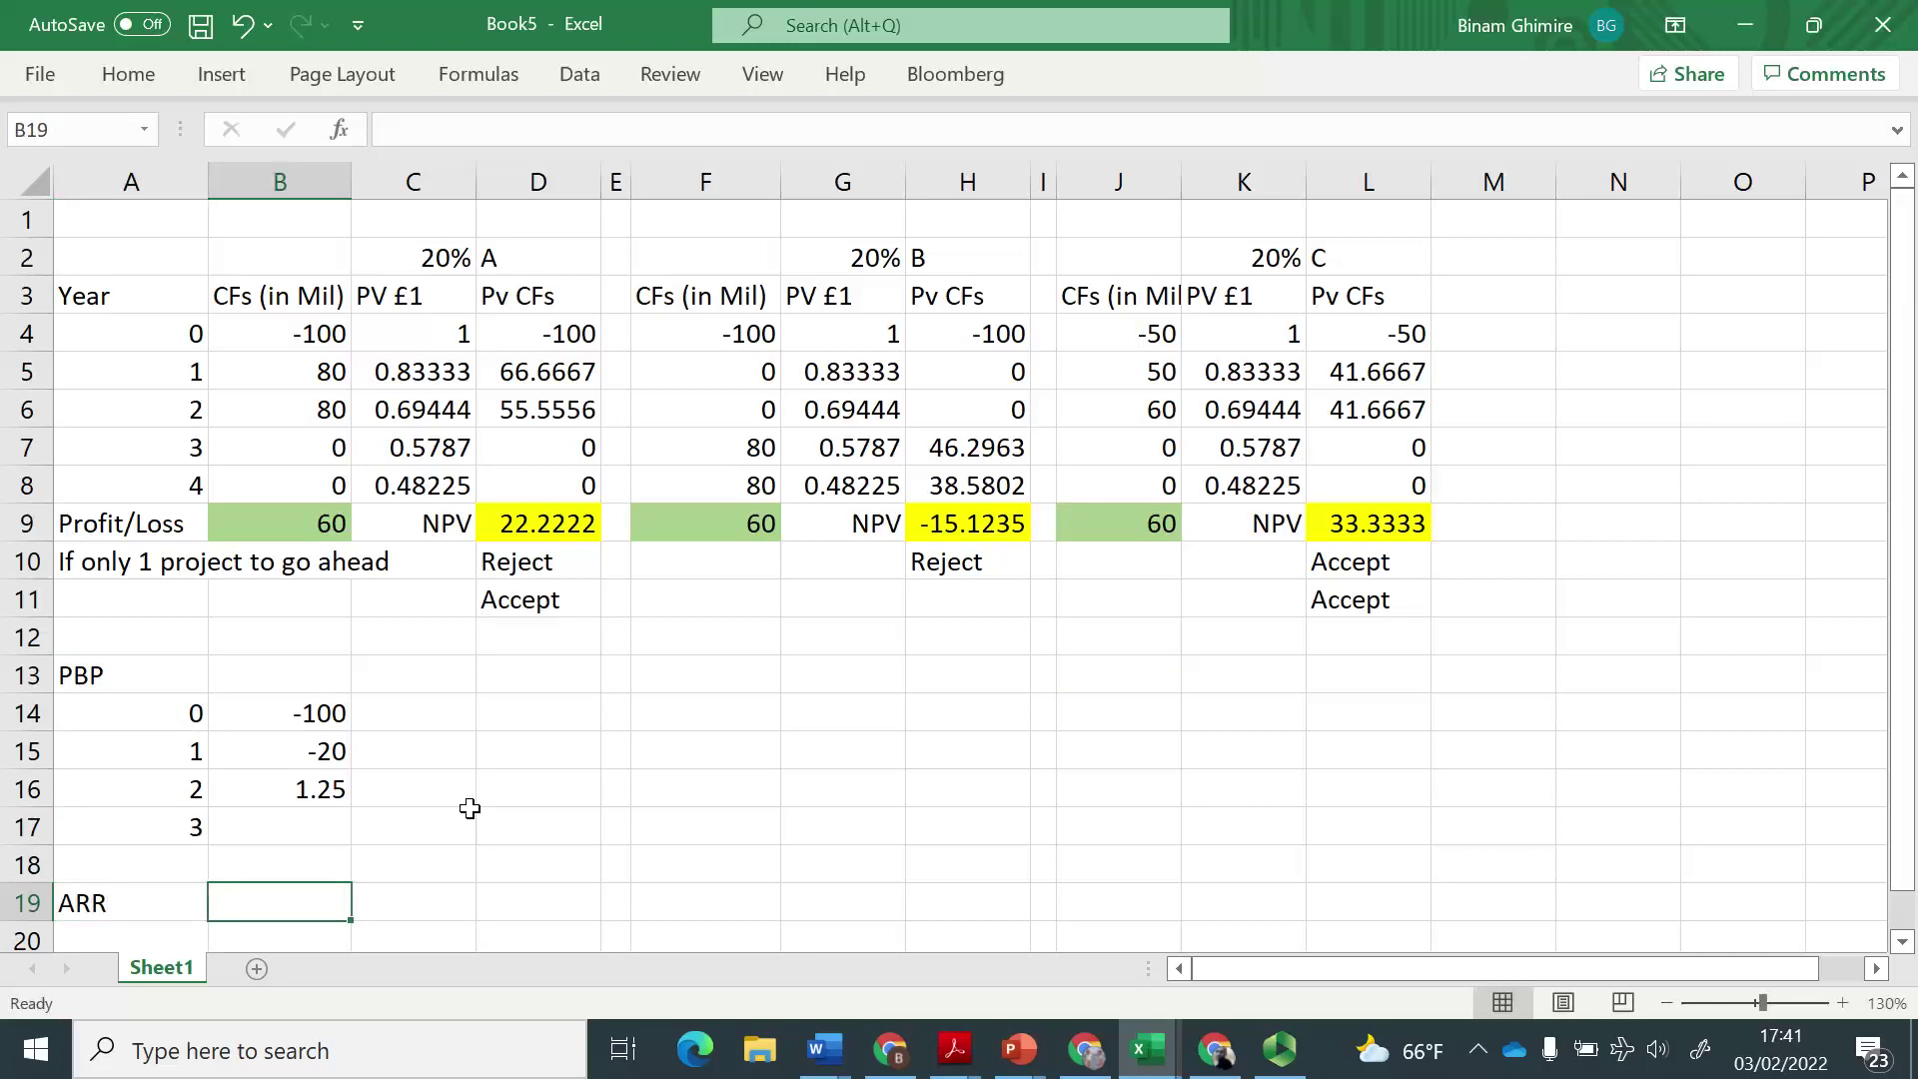
key("alt")
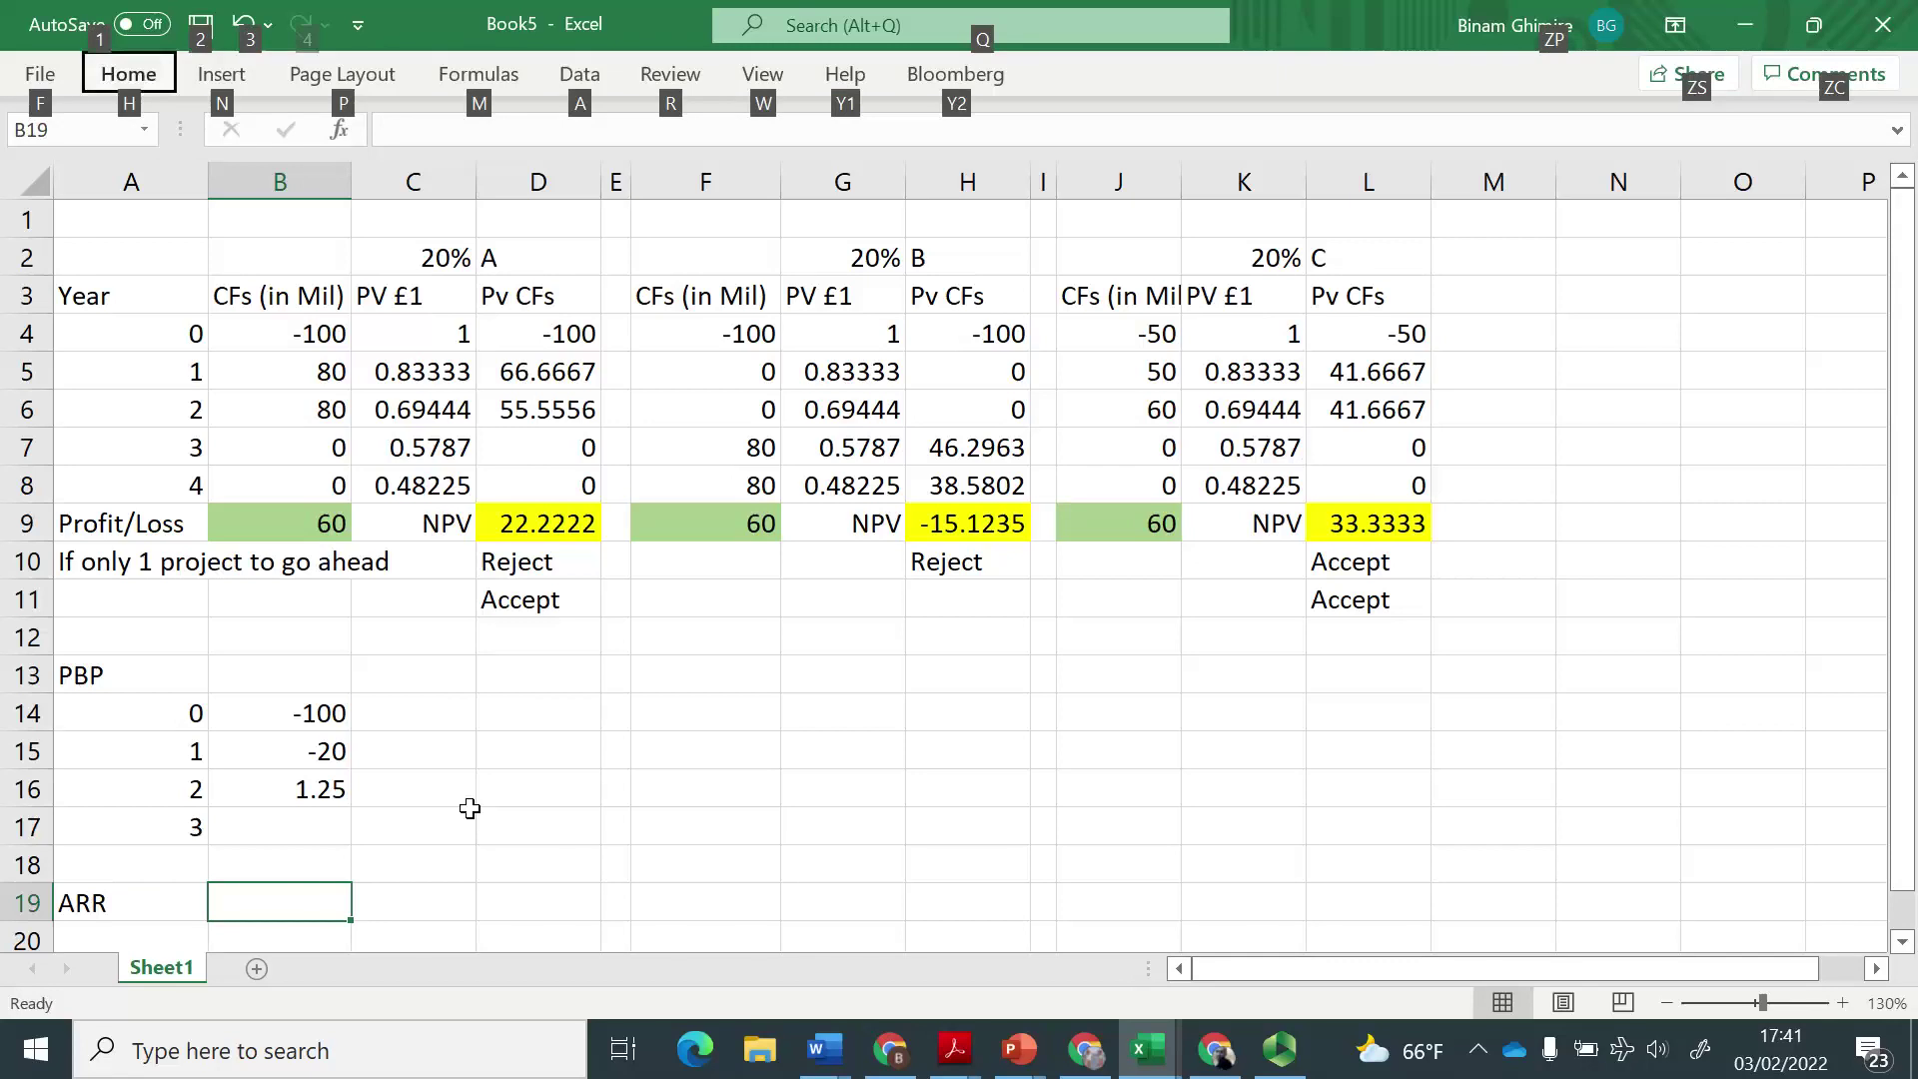
key("Escape")
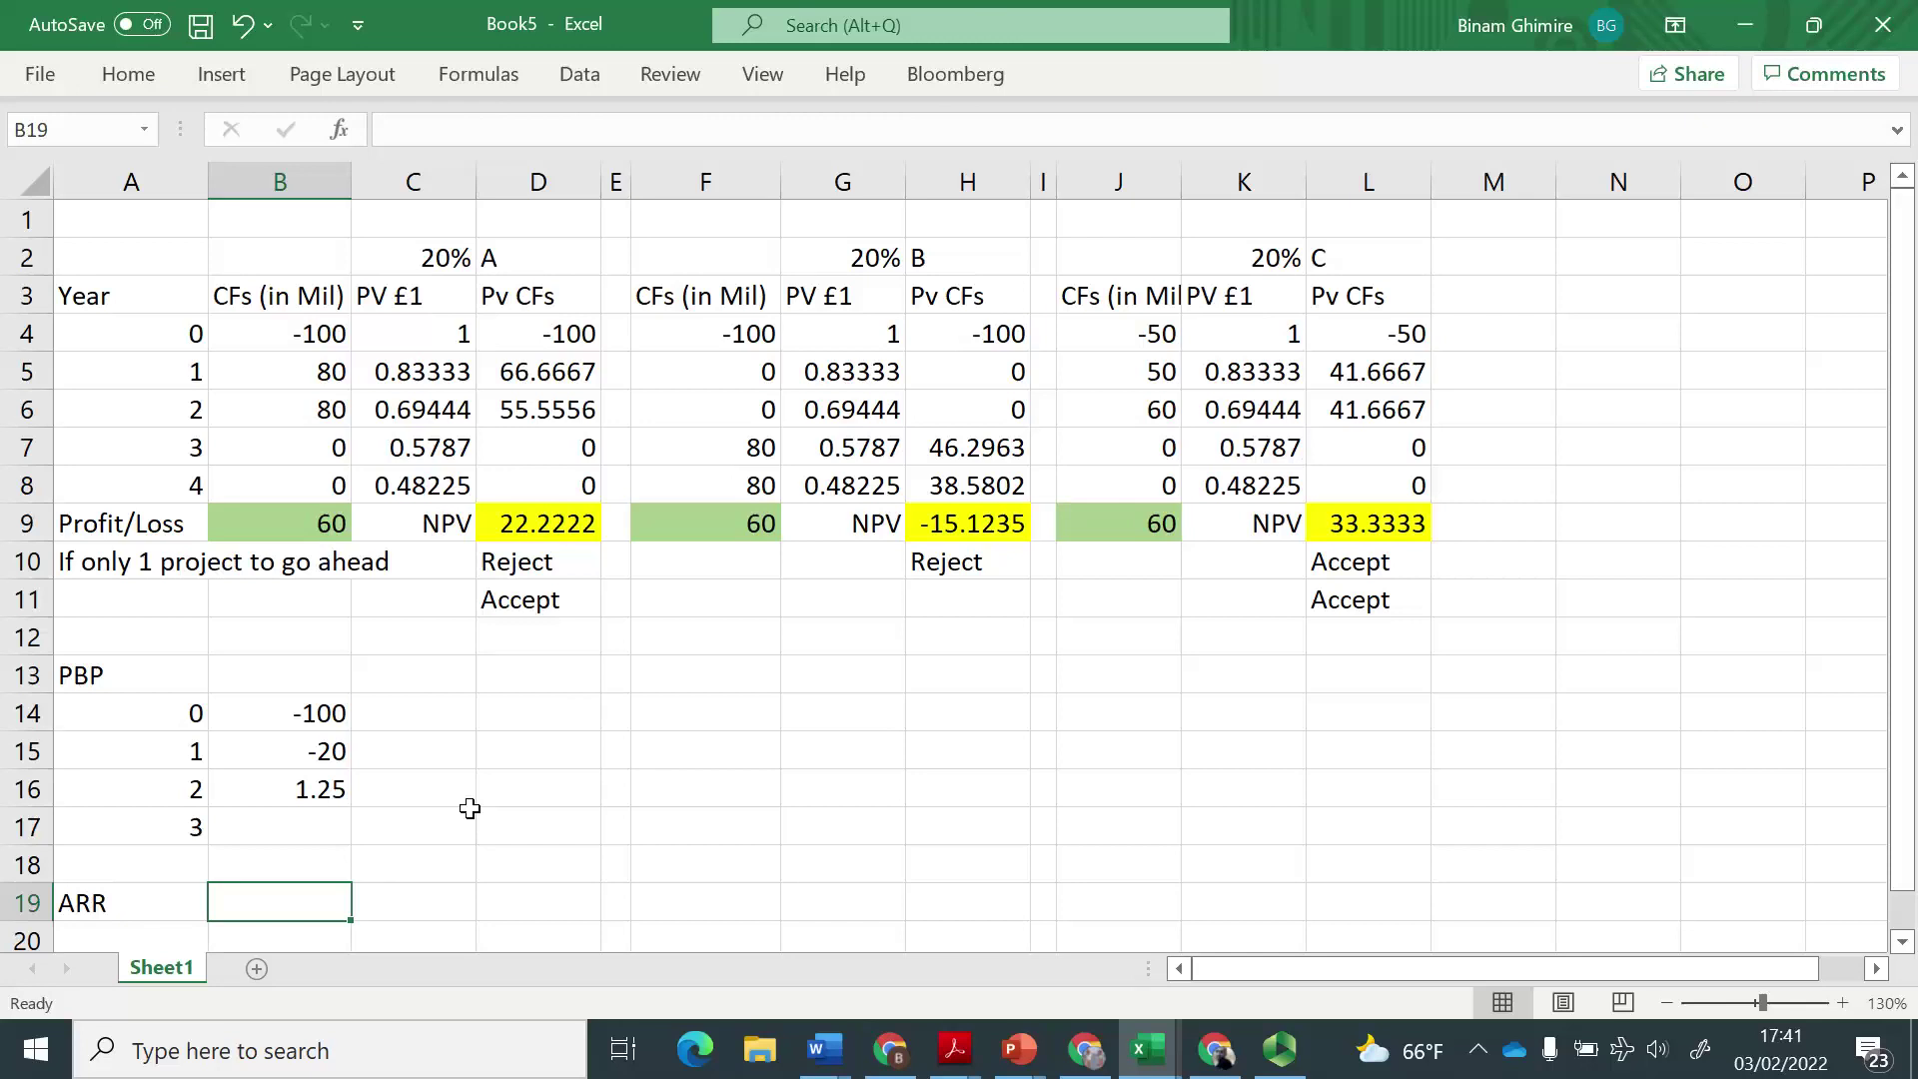
key("alt+Tab")
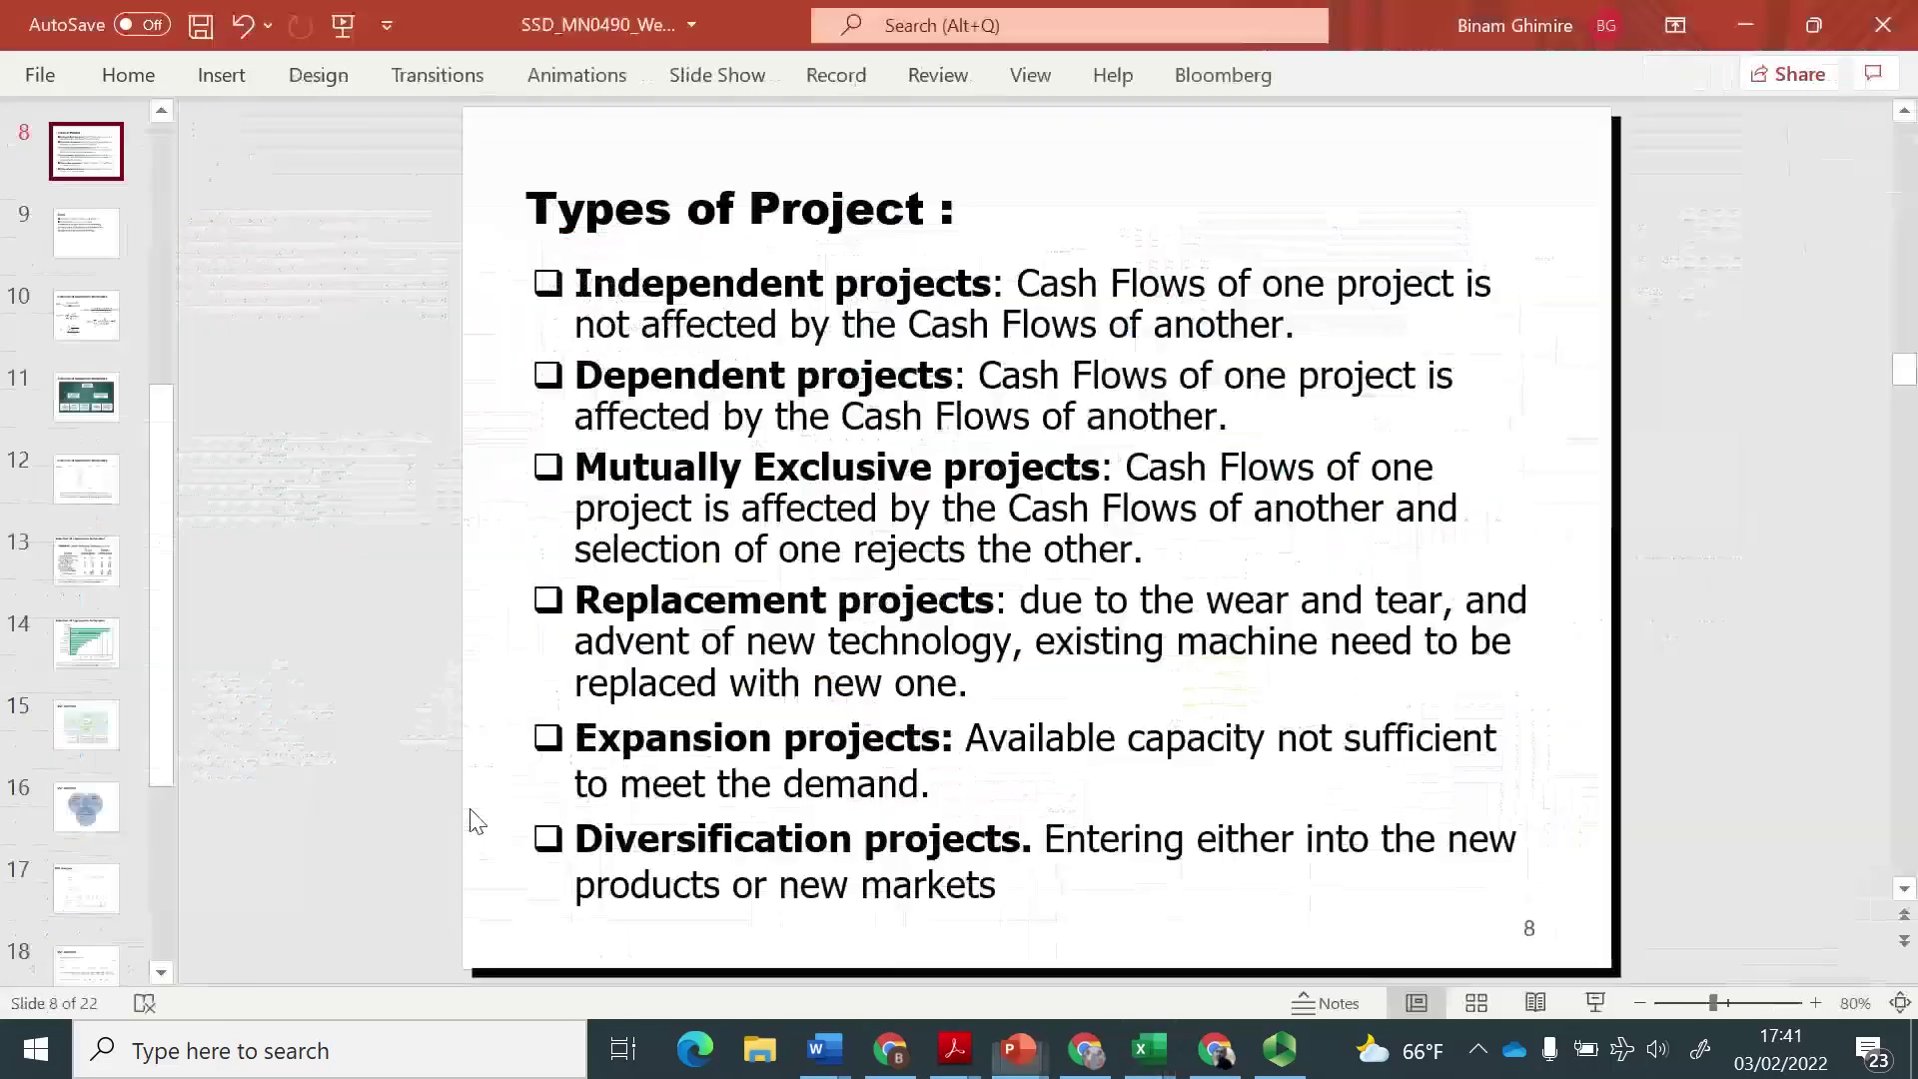
key("Down")
key("Down")
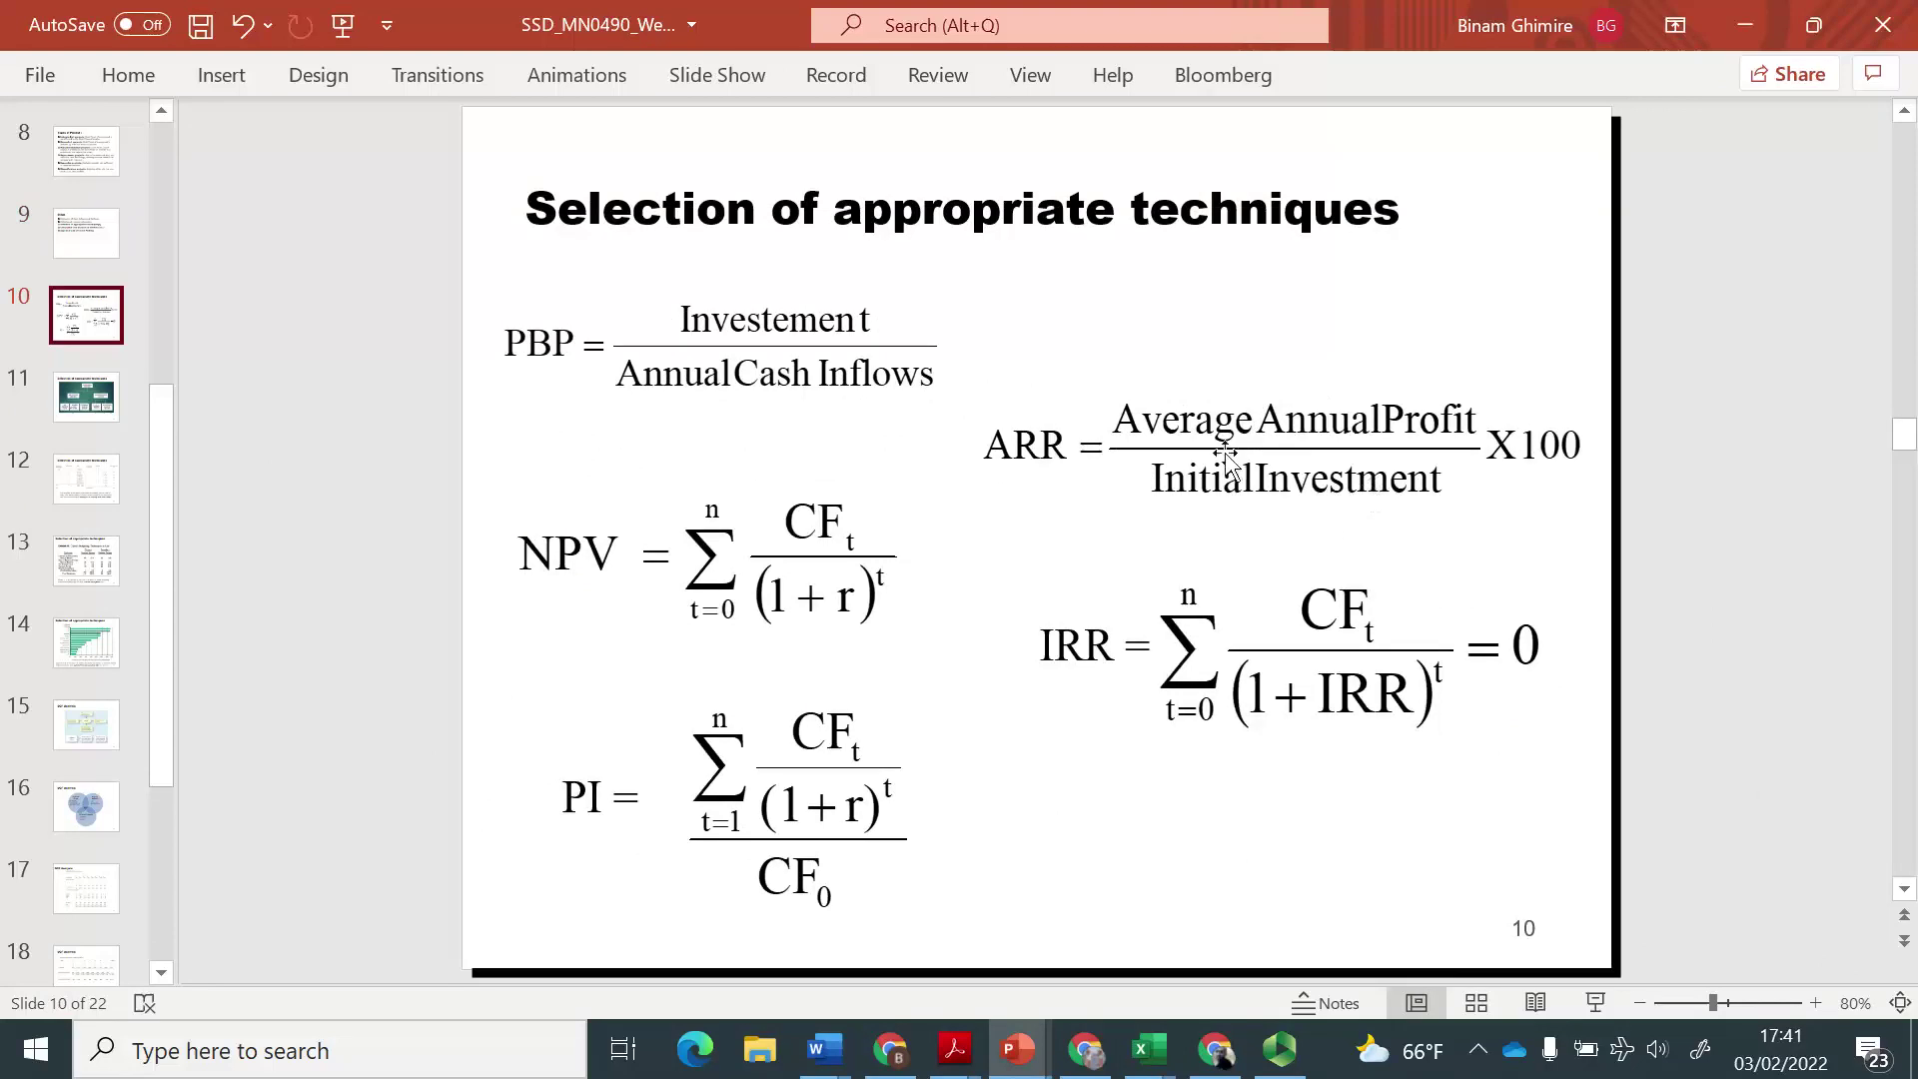
key("alt+Tab")
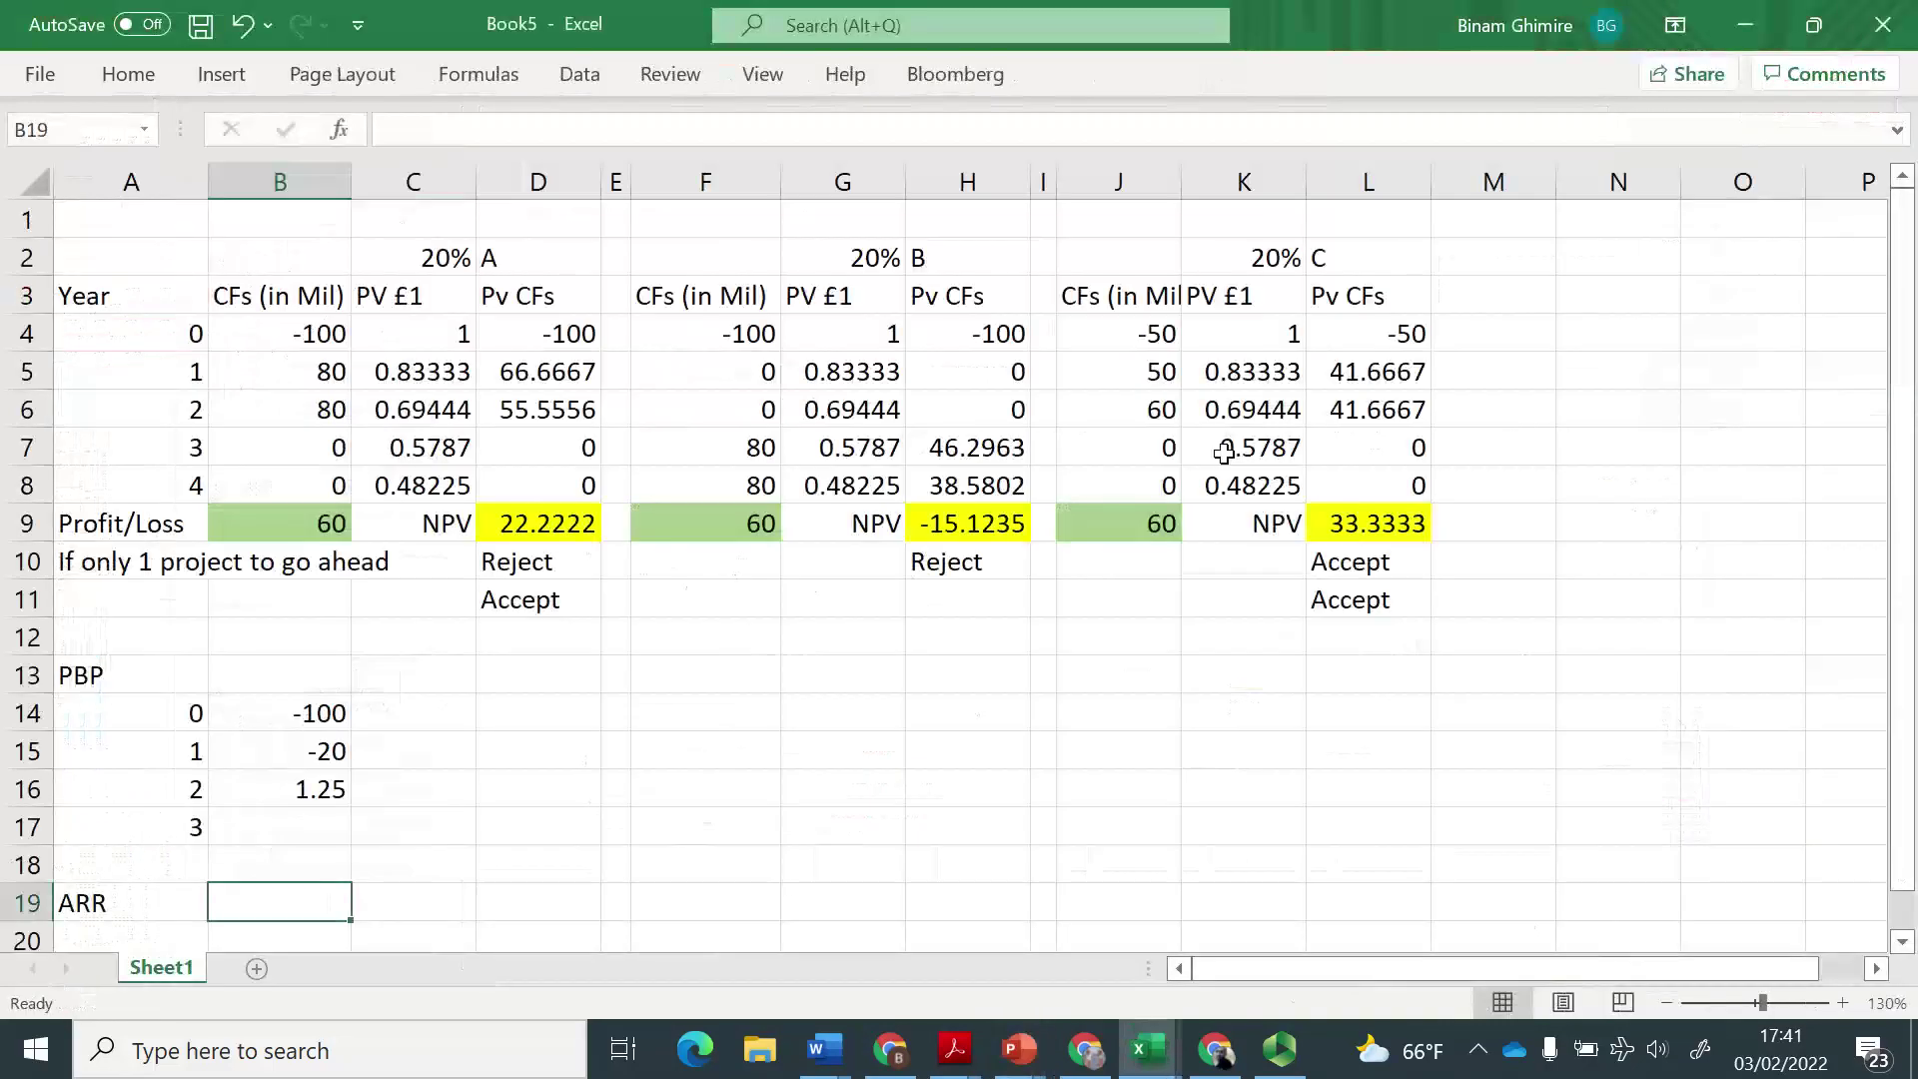
Calculate the average annual profit =B9/4 in B19, giving 15.
key("alt")
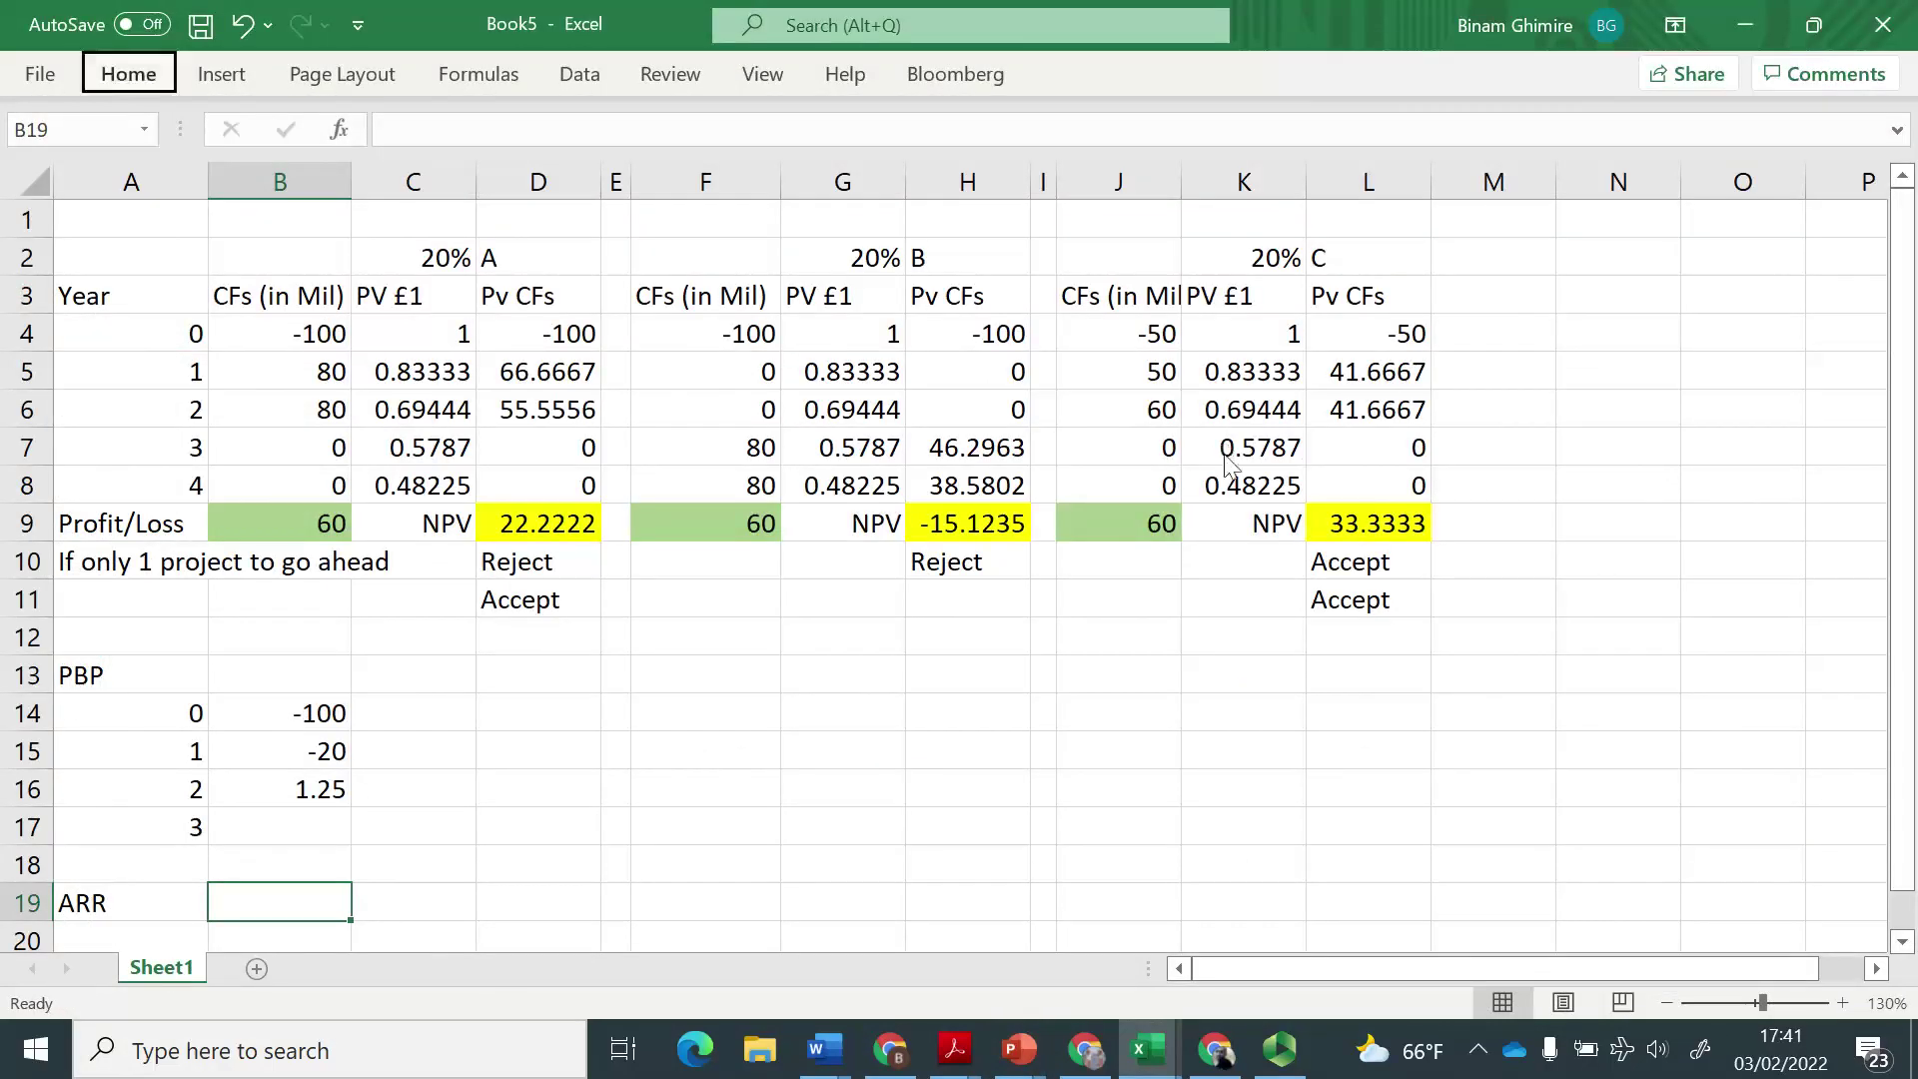
key("alt")
key("F2")
type("=")
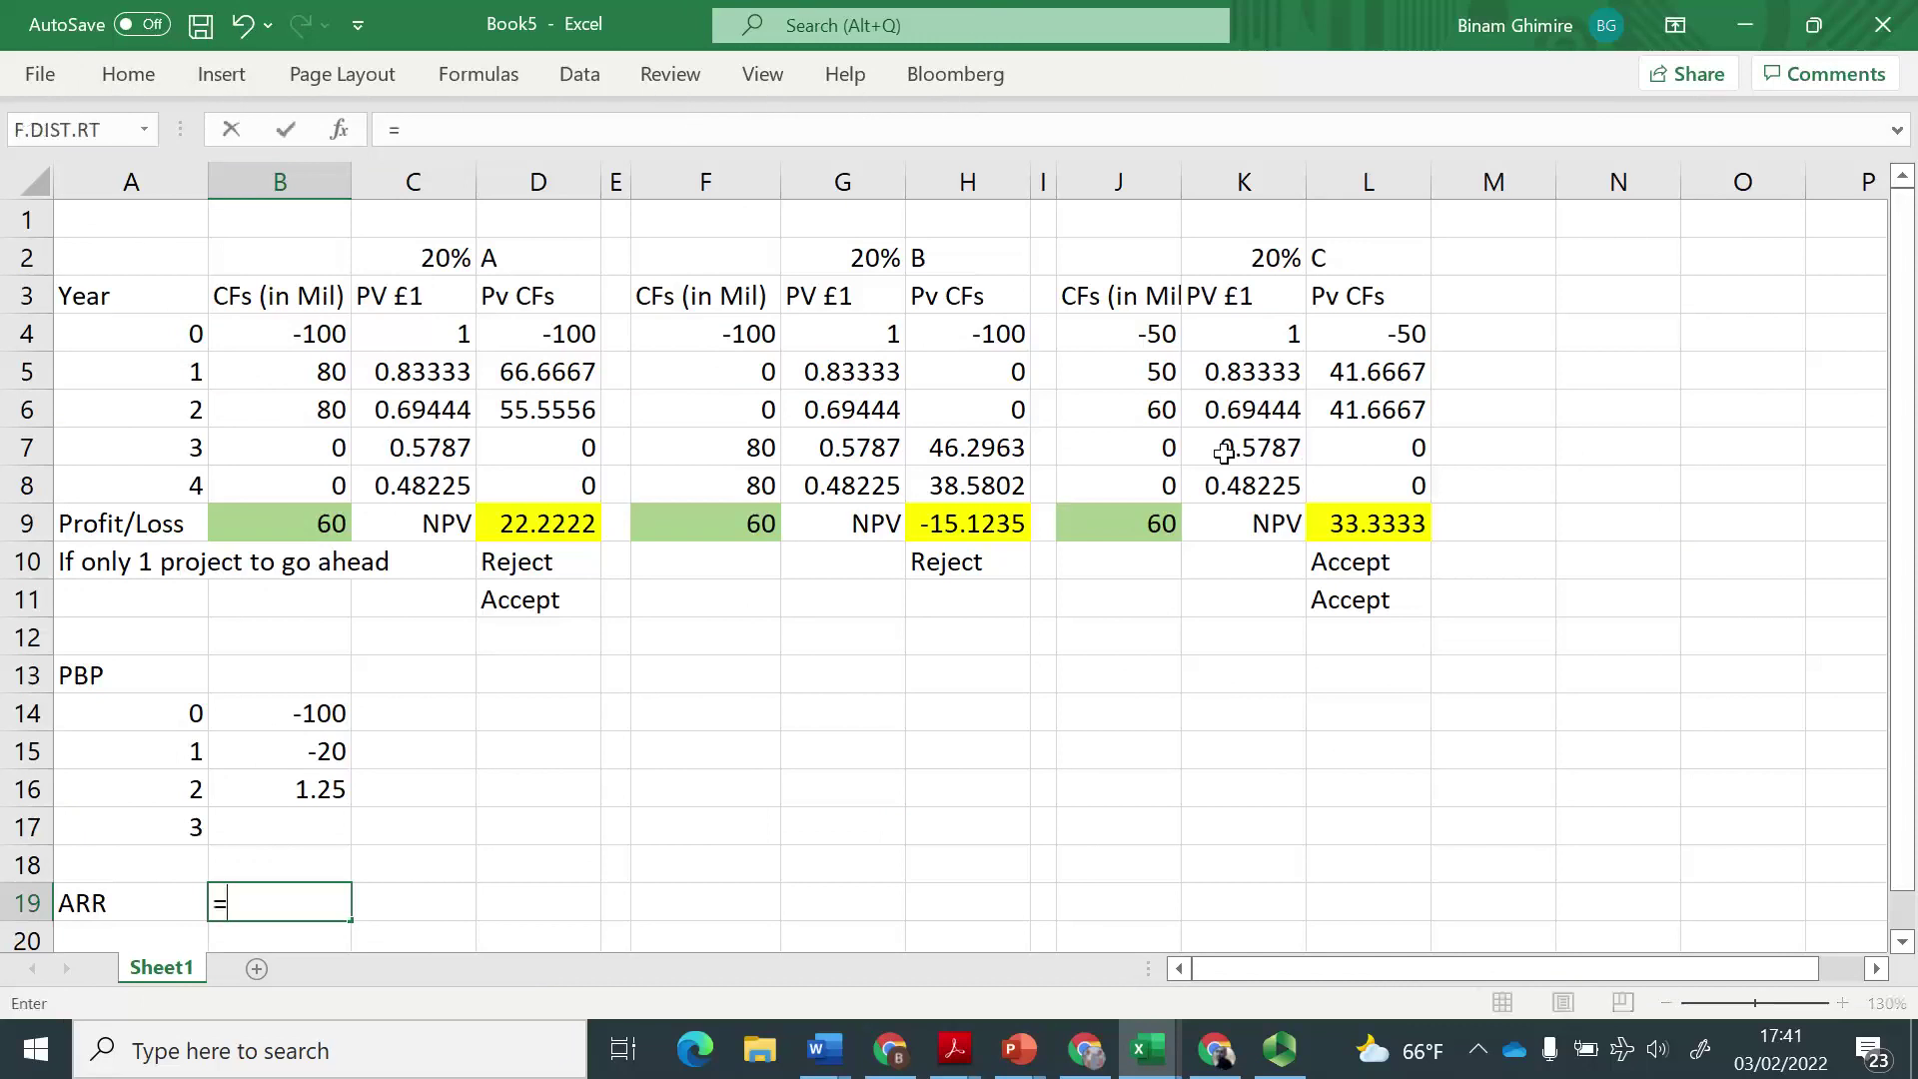
key("Up")
key("Up")
key("Up")
key("Up")
key("Up")
key("Up")
key("Up")
key("Up")
key("Up")
key("Up")
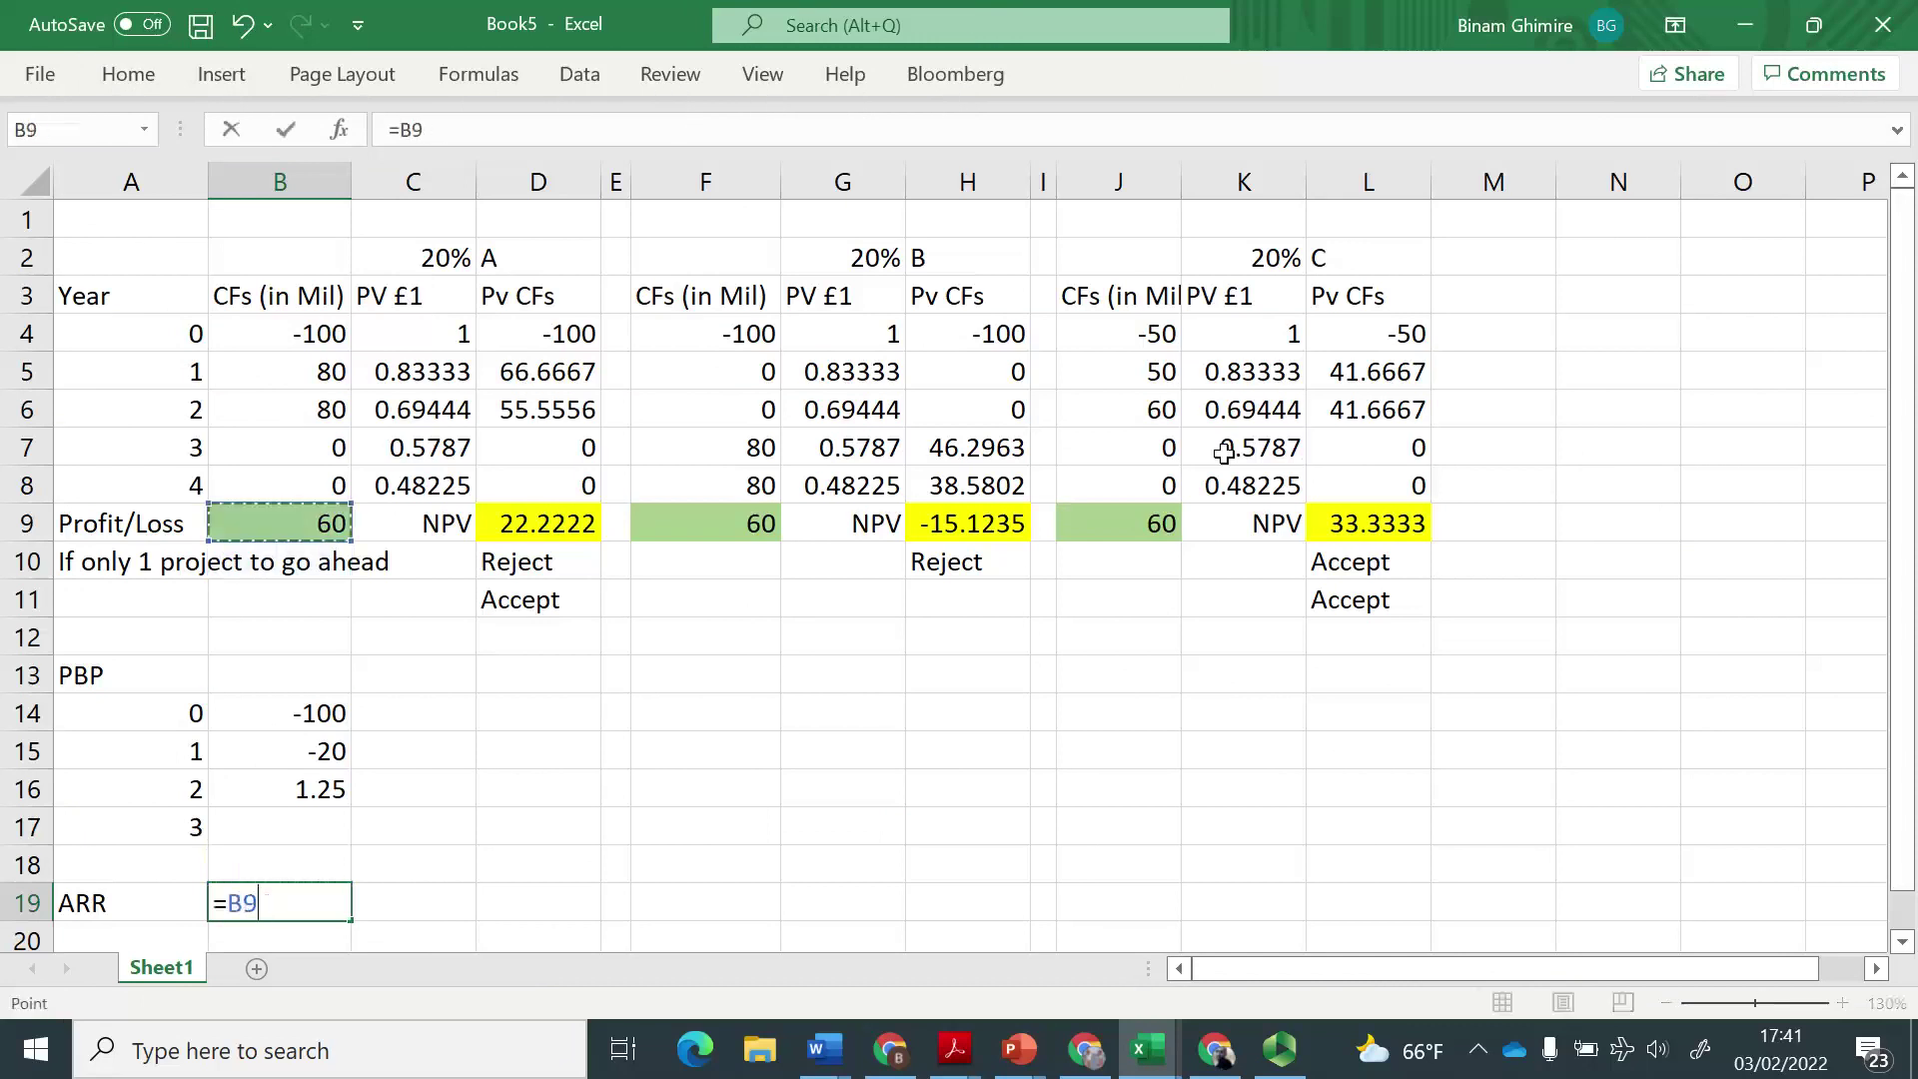
type("/4")
key("Return")
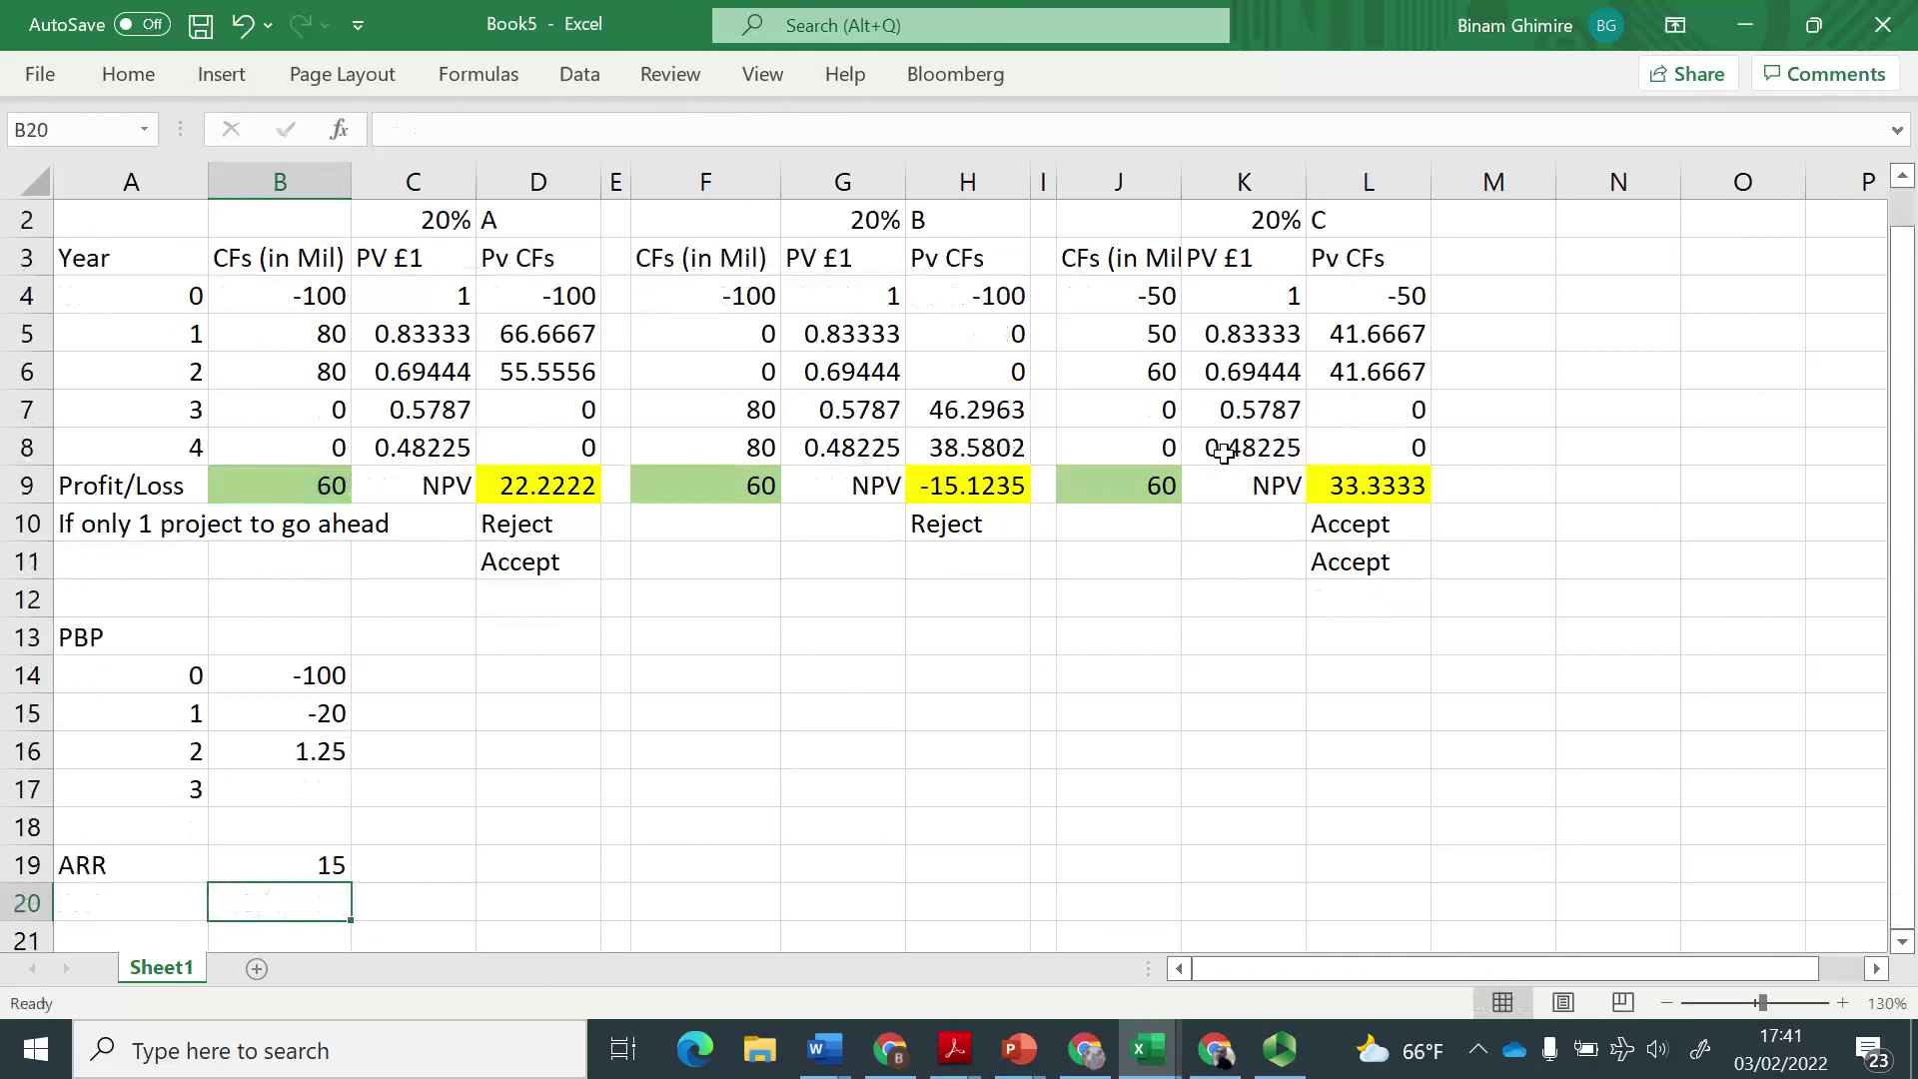
Calculate the ARR =B19/ABS(B4) in B20, giving 0.15.
type("=")
key("Up")
type("/")
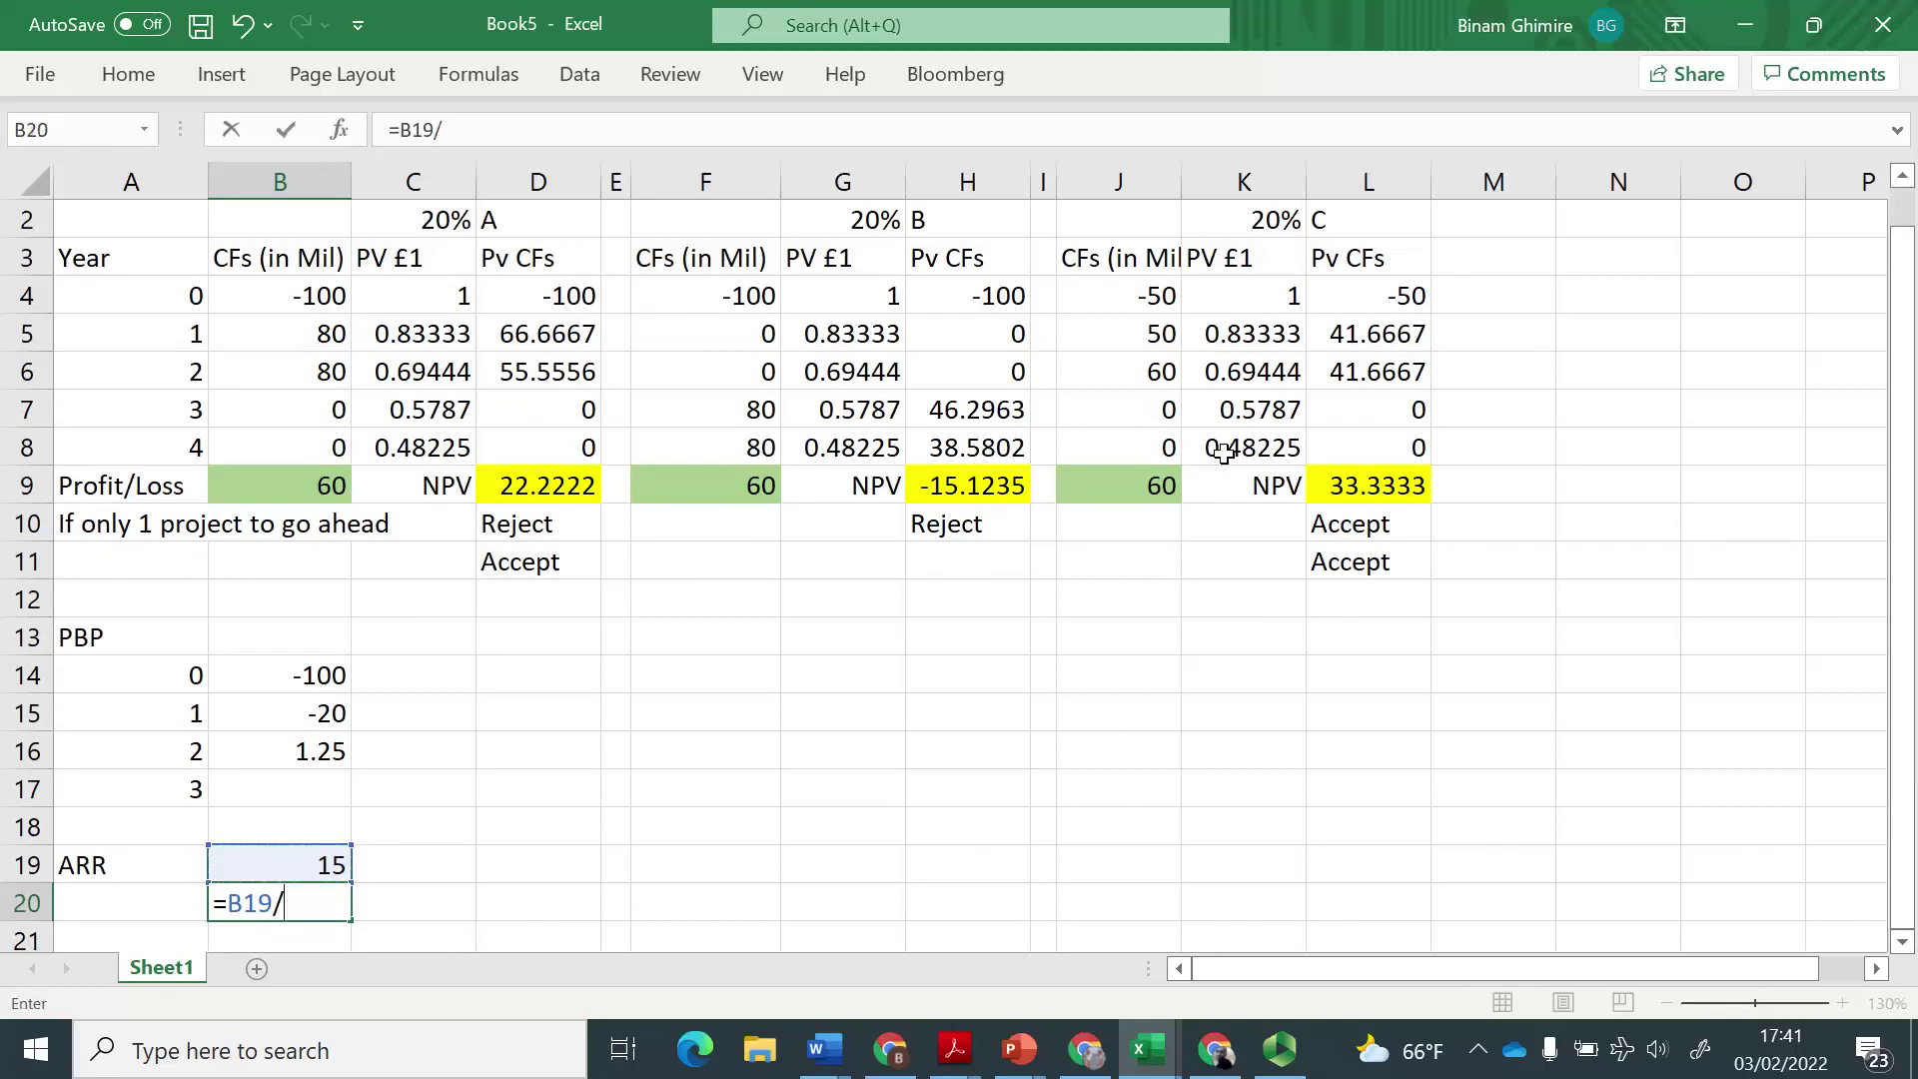
key("Up")
key("Up")
key("Up")
key("Up")
key("Up")
key("Up")
key("Up")
key("Up")
key("Up")
key("Up")
key("Up")
key("Up")
key("Up")
key("Up")
key("Up")
key("Up")
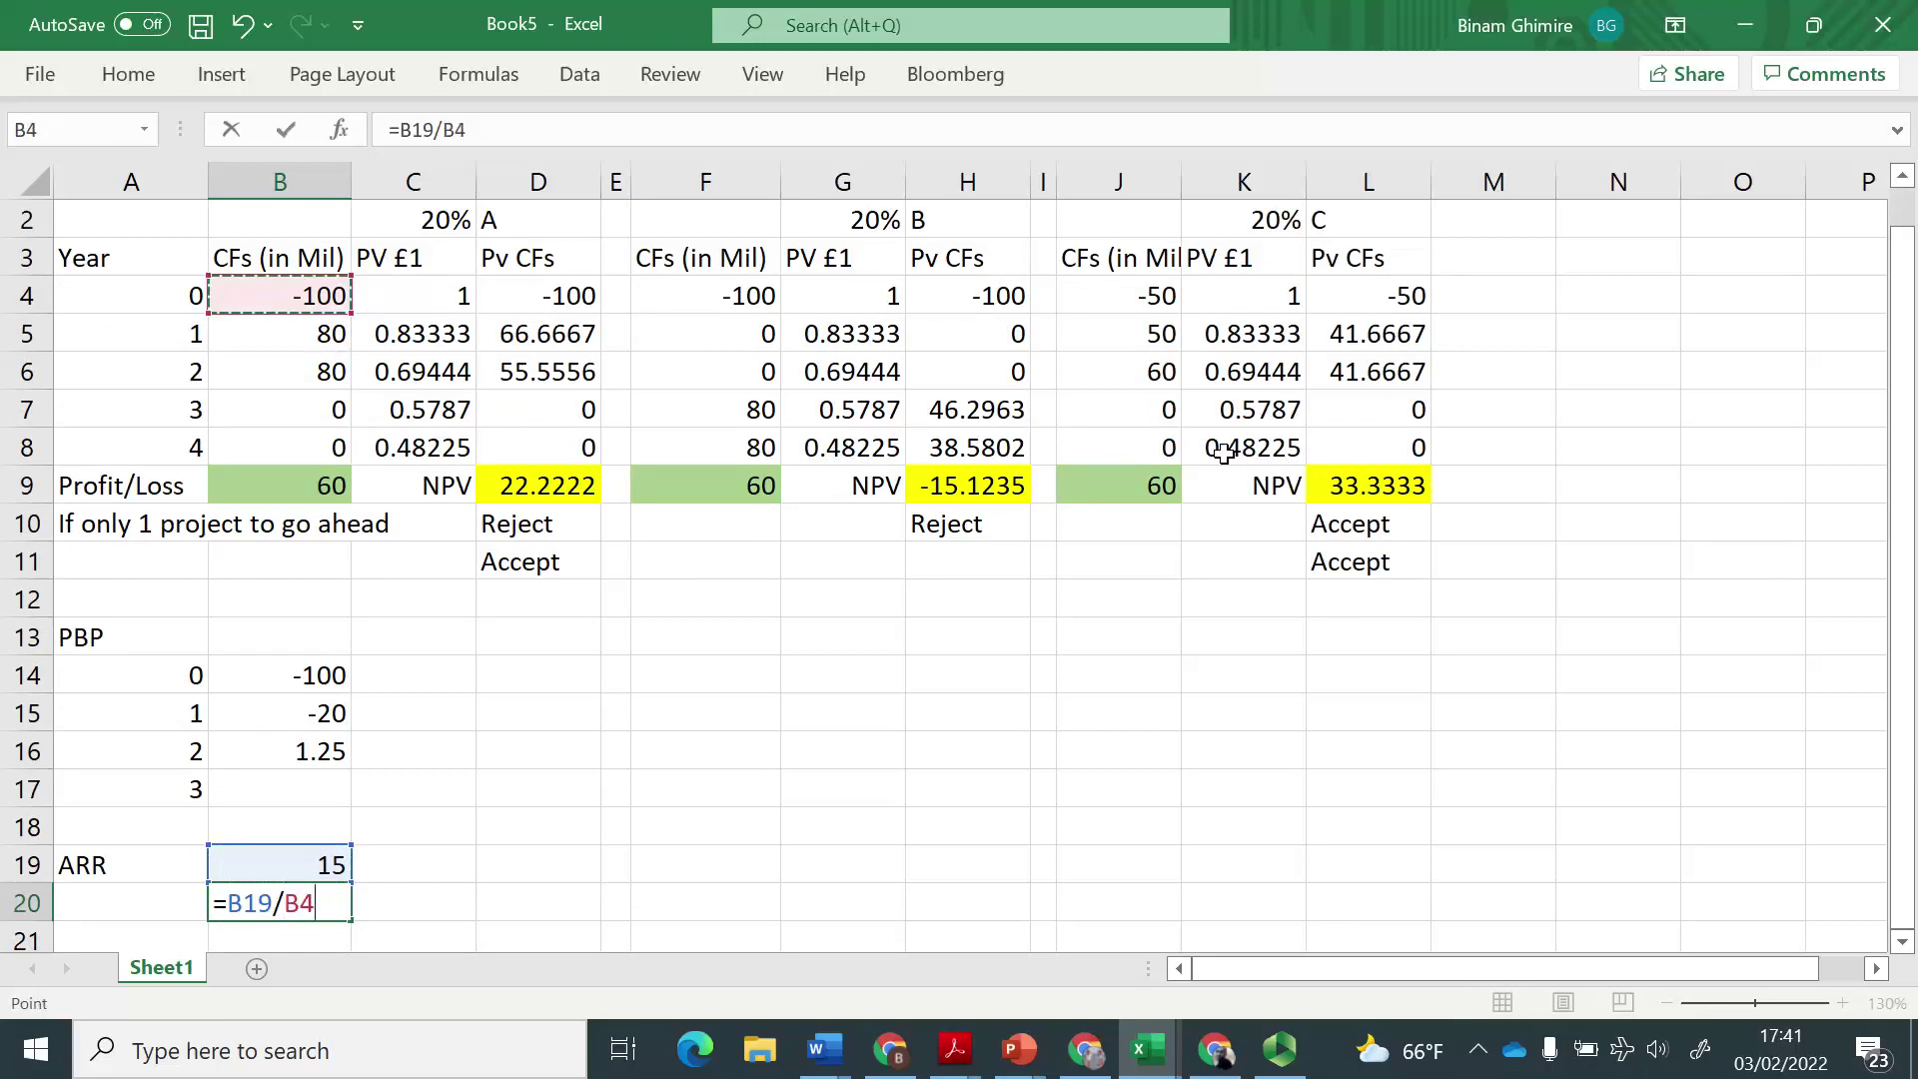
key("BackSpace")
key("BackSpace")
type("abs(")
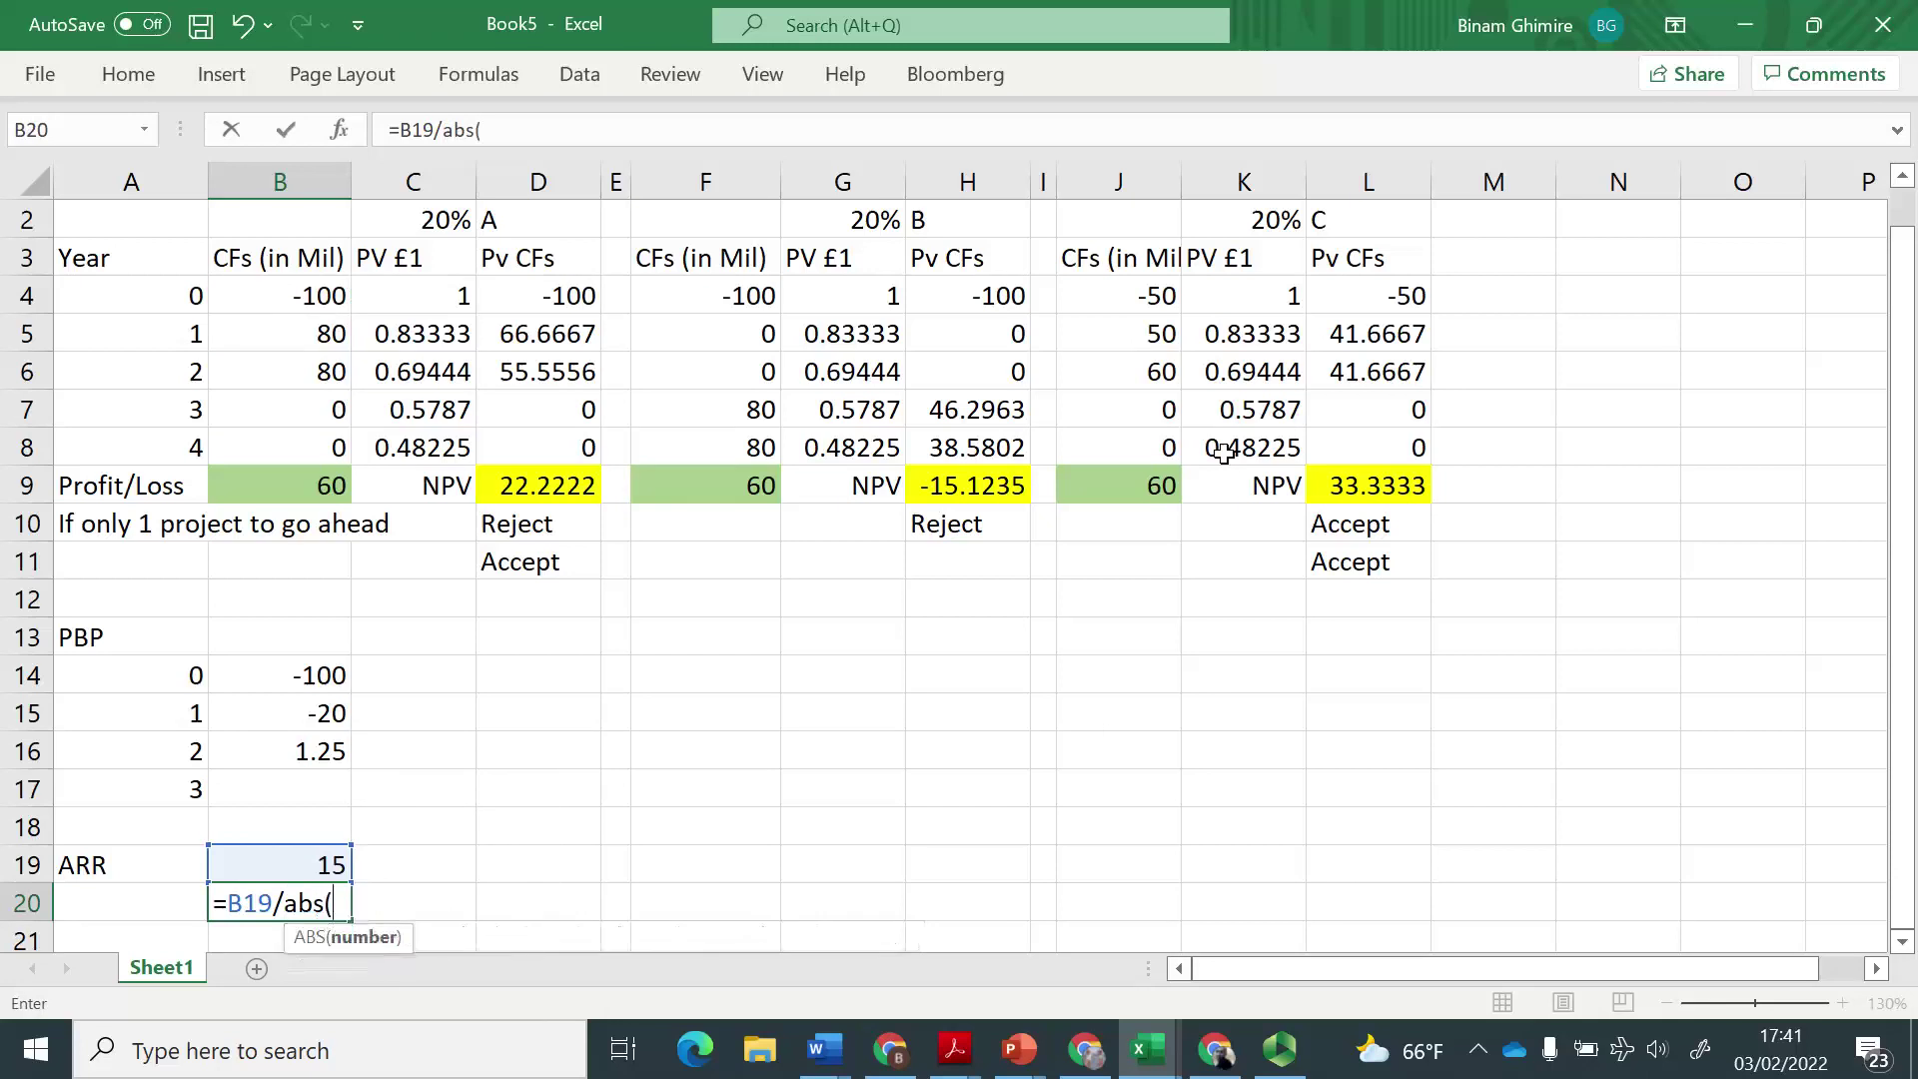
left_click(323, 293)
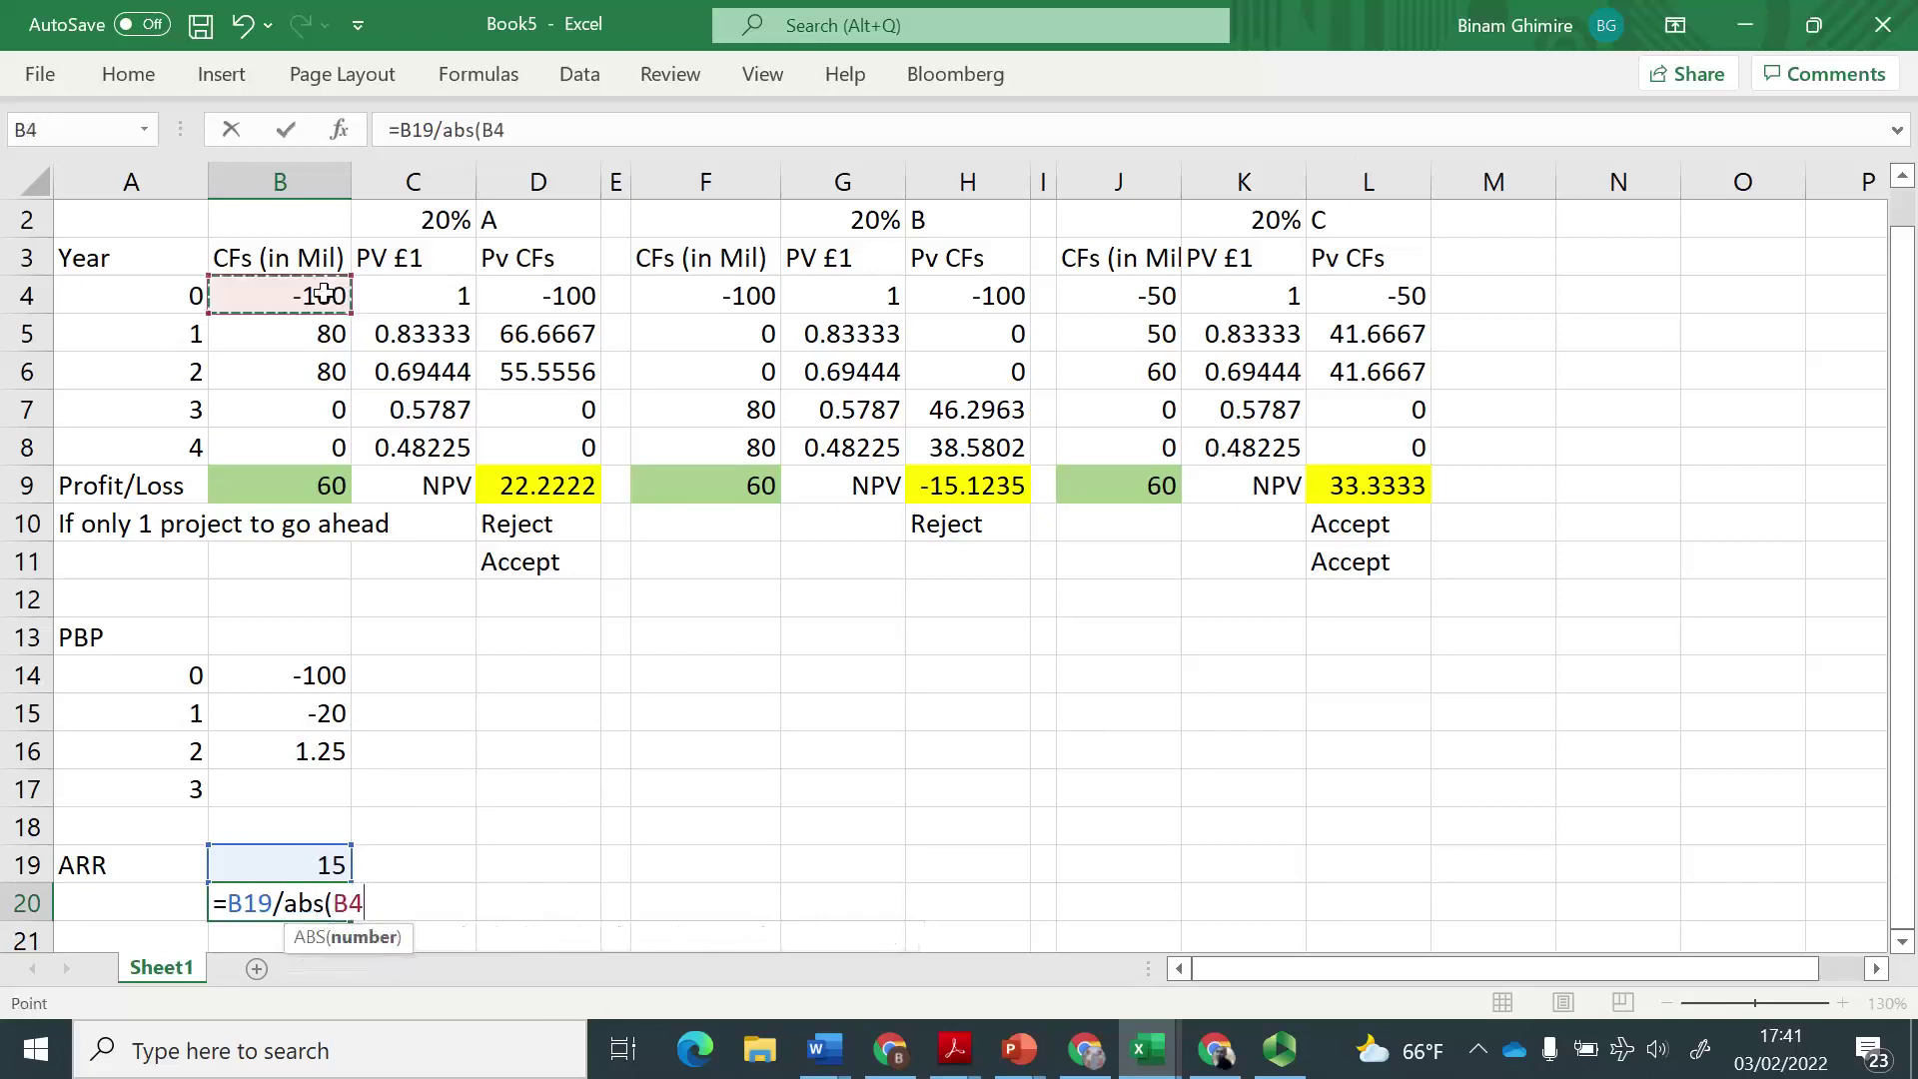
type(")")
key("Return")
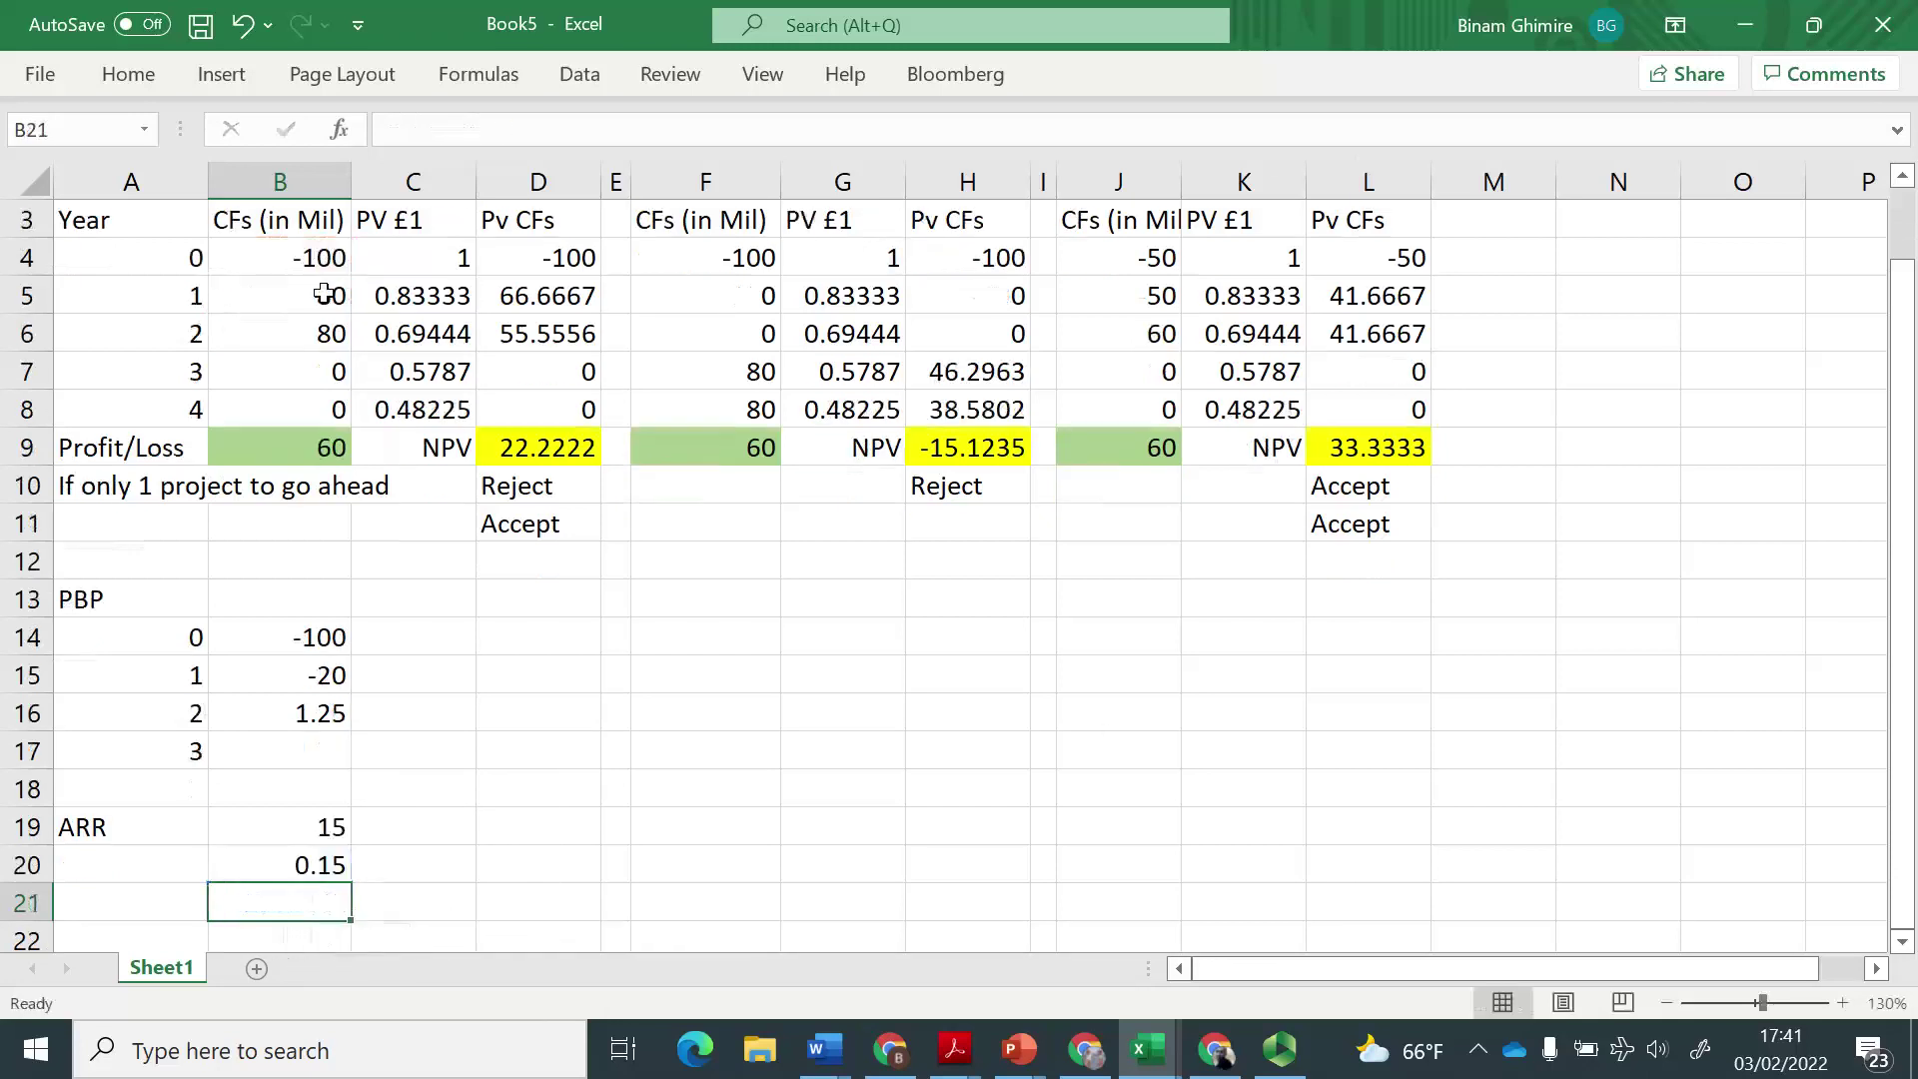
Move the ARR label from A19 to A20 beside the 0.15 result.
key("Up")
key("Left")
key("Up")
key("ctrl+x")
key("Down")
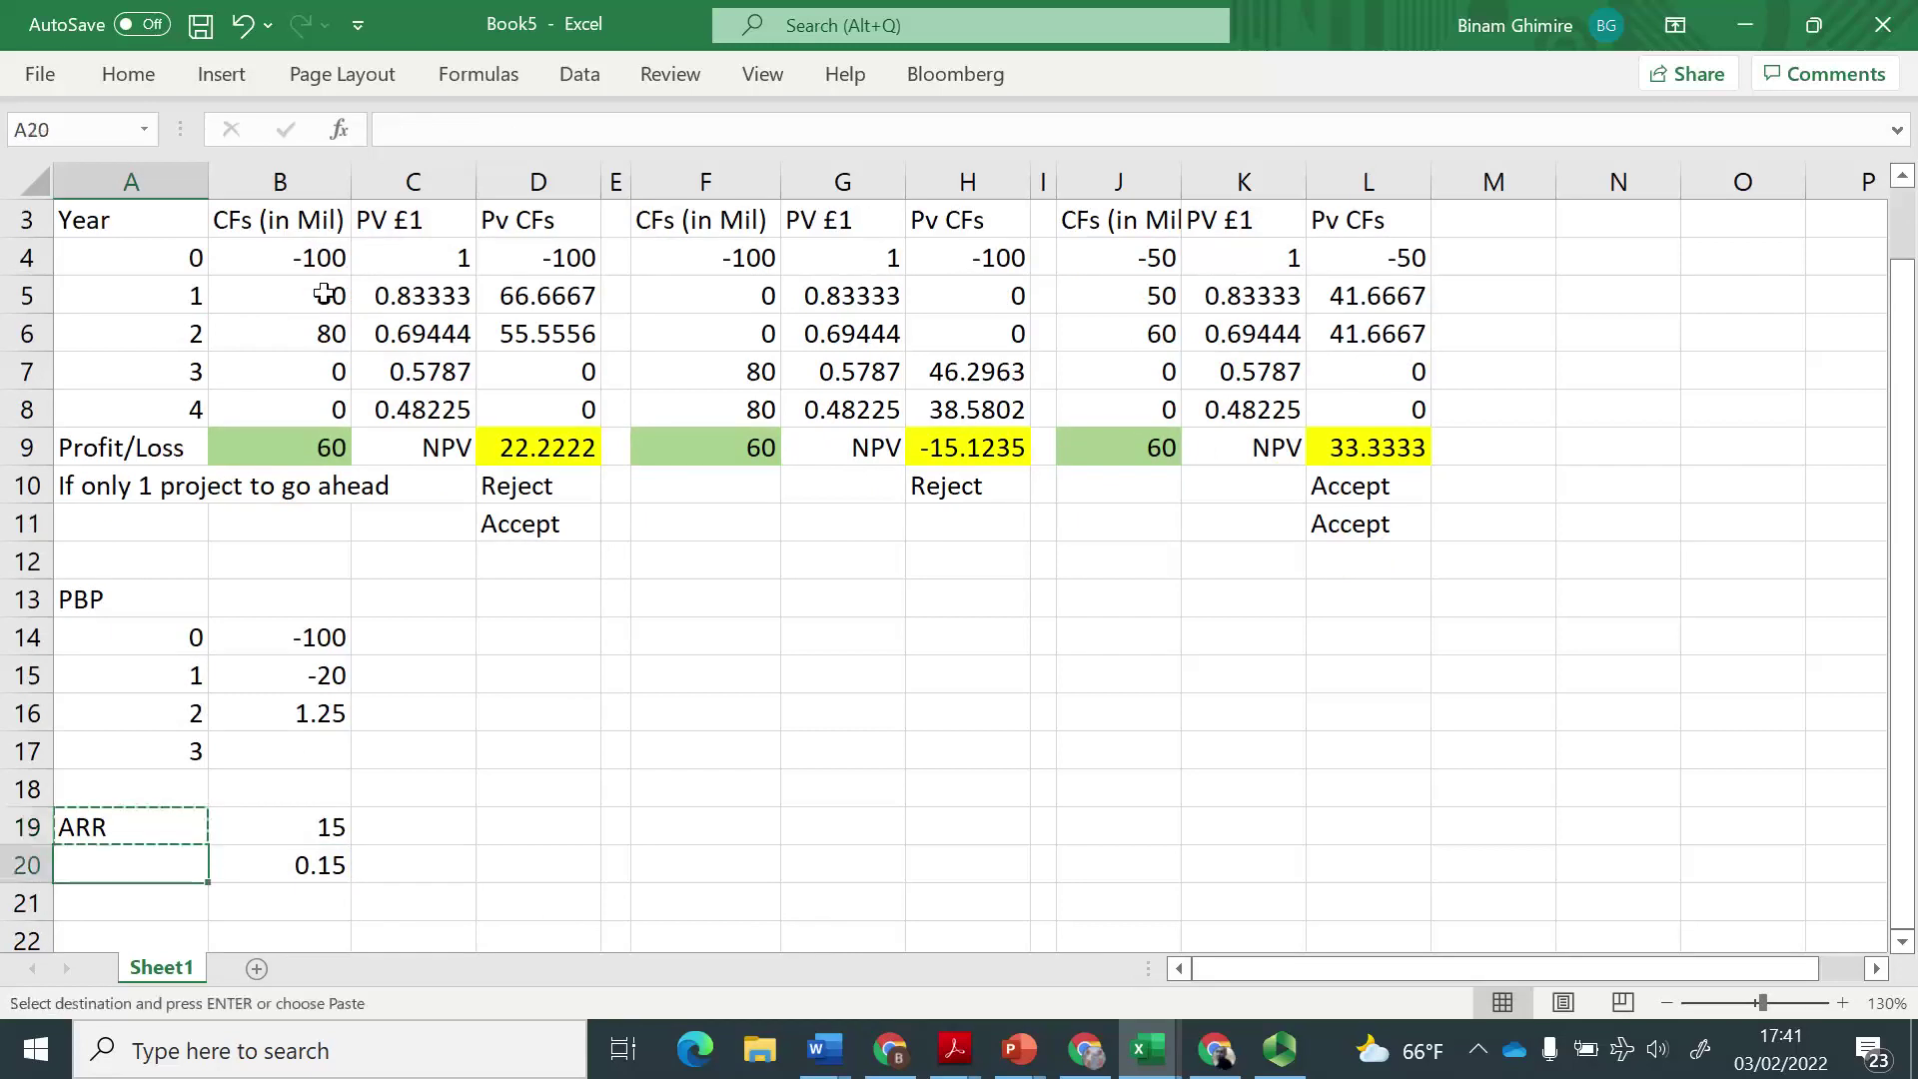
key("ctrl+v")
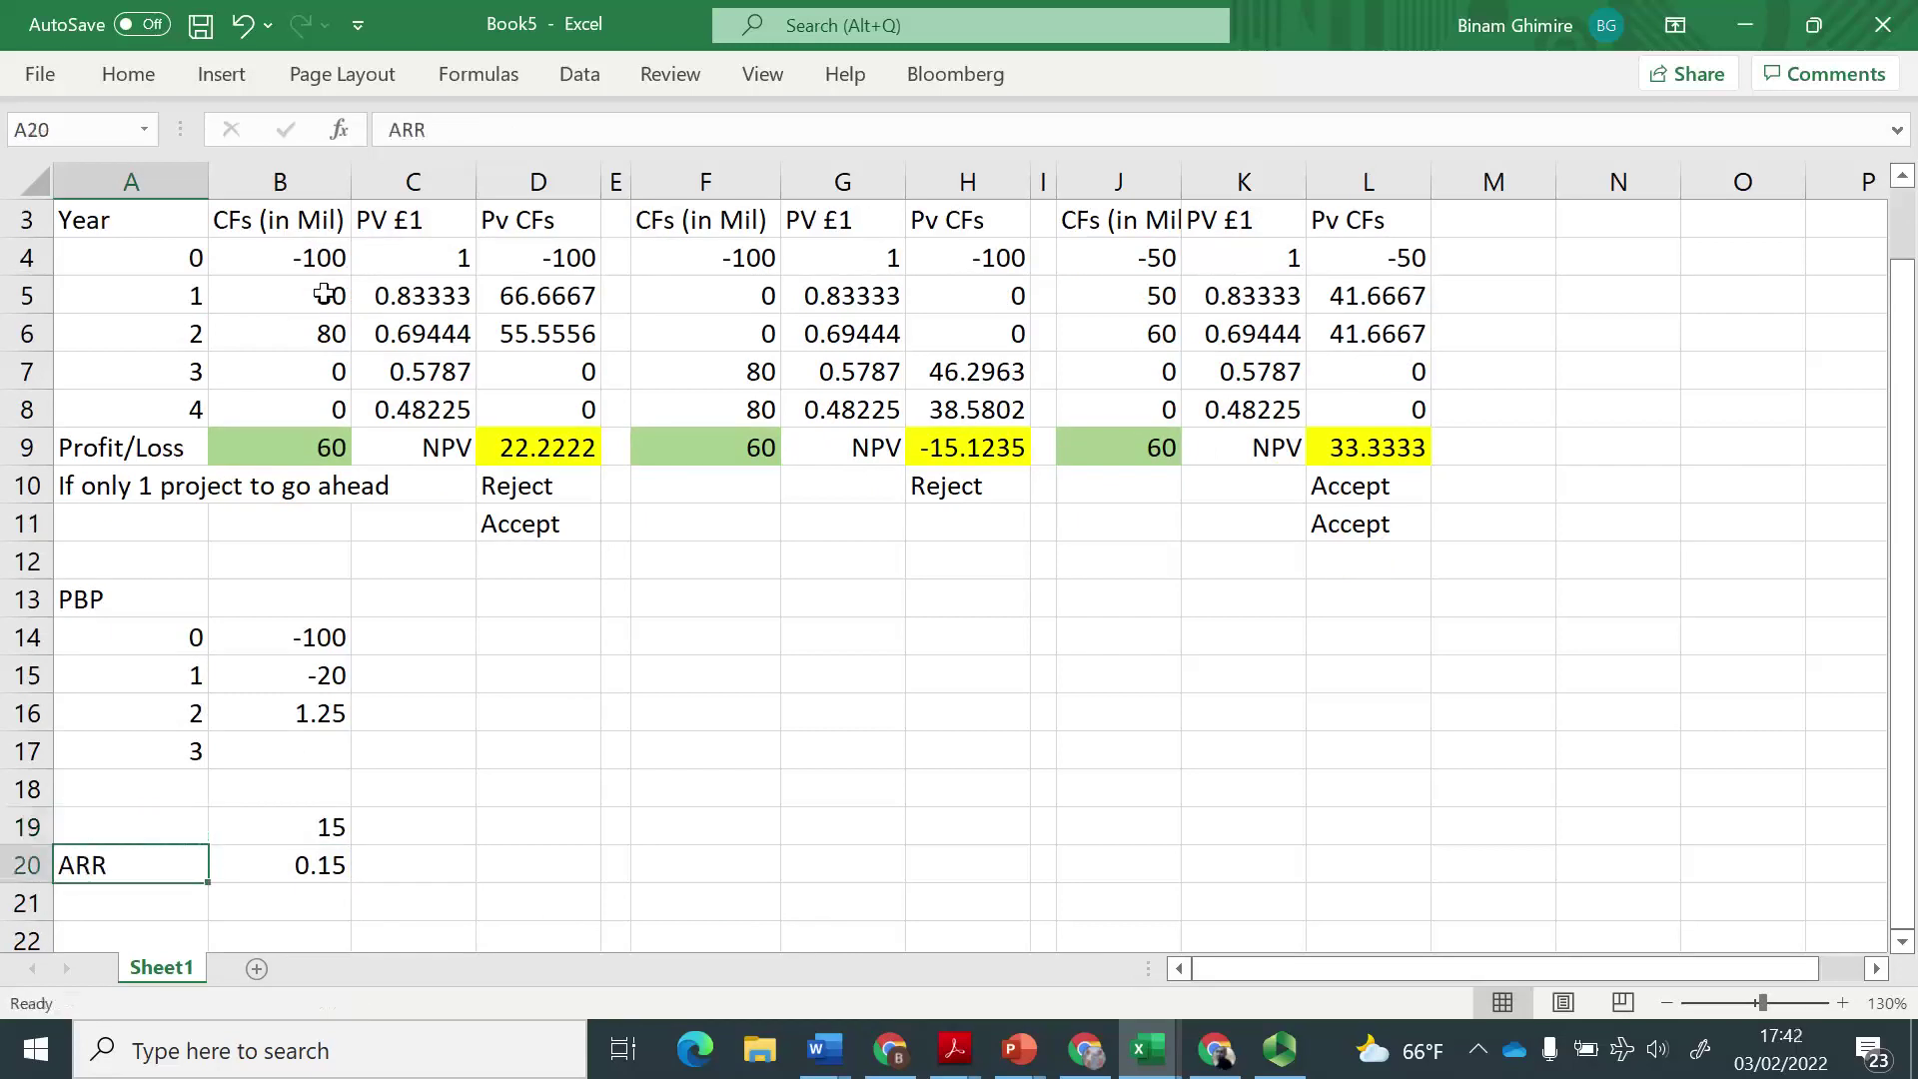
Inspect the payback formula in B16 and the ARR results below it.
key("Up")
key("Up")
key("Up")
key("Up")
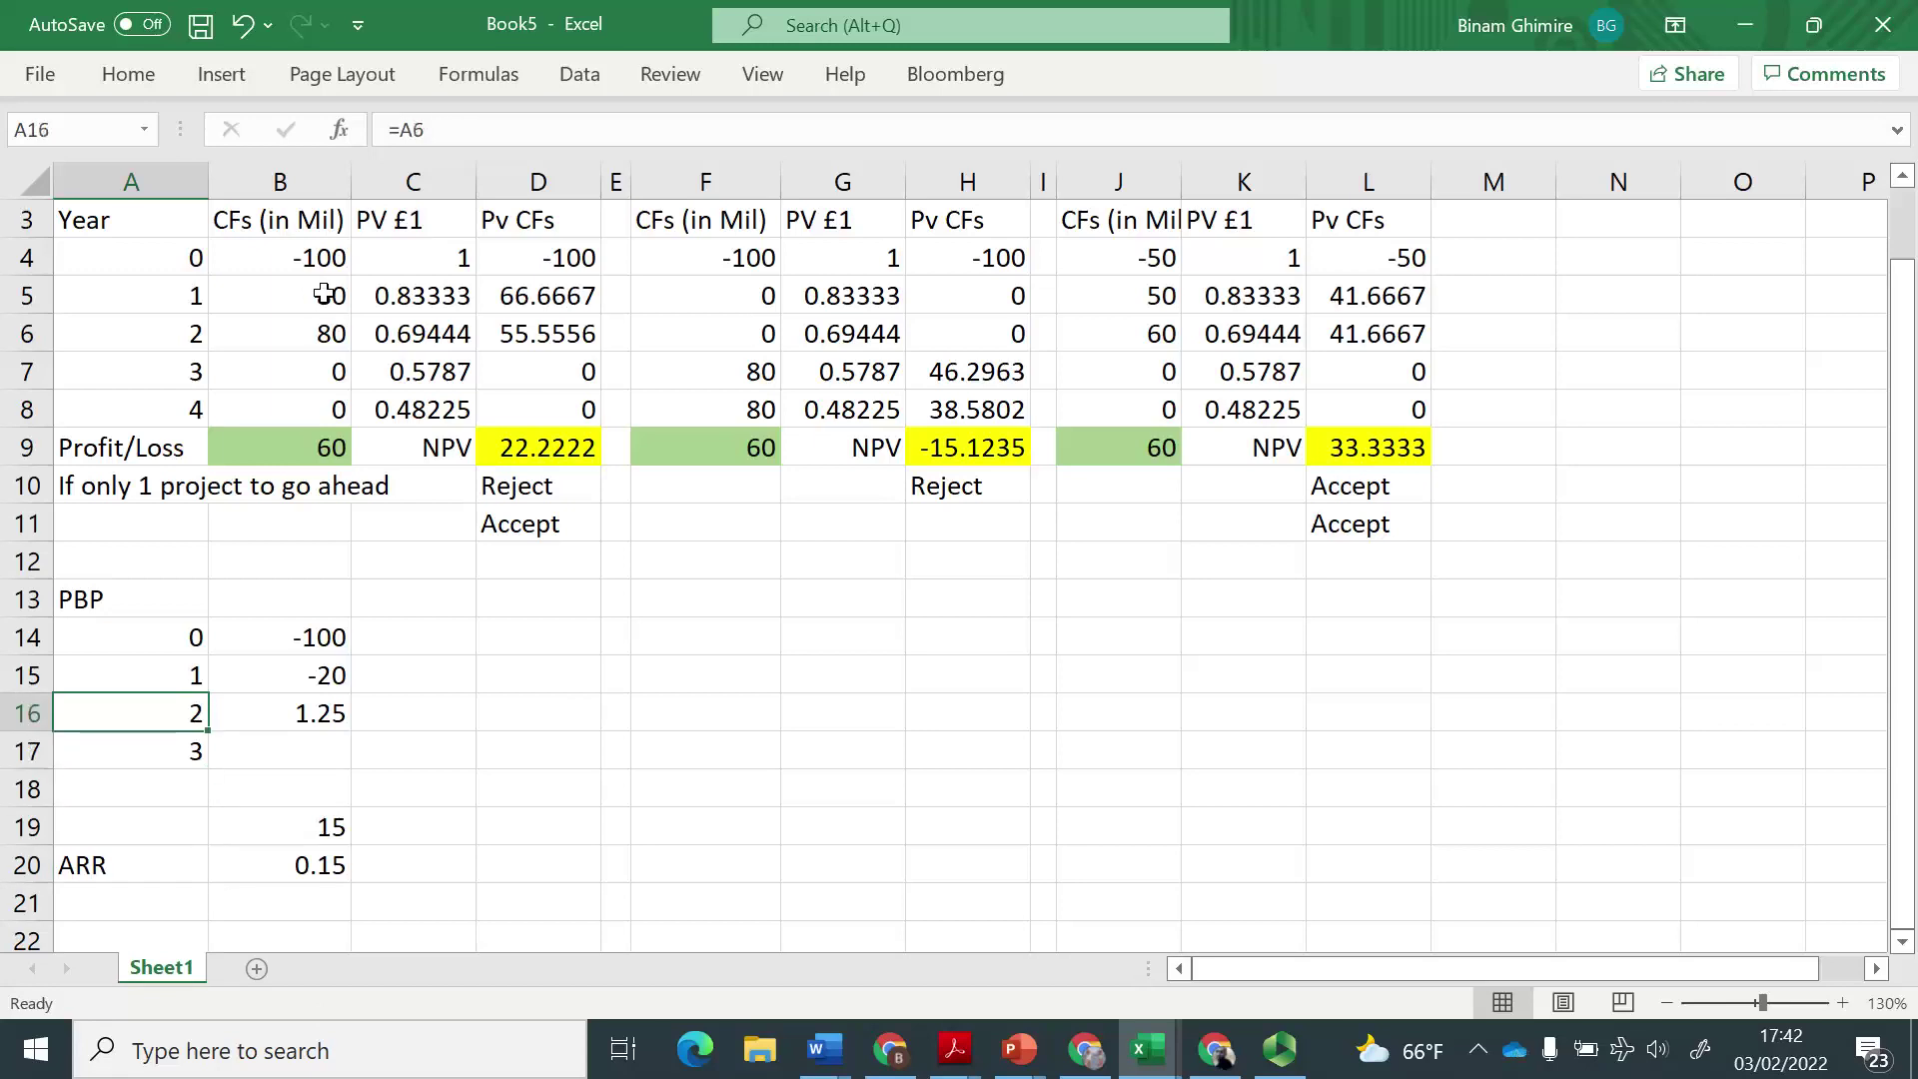
key("Right")
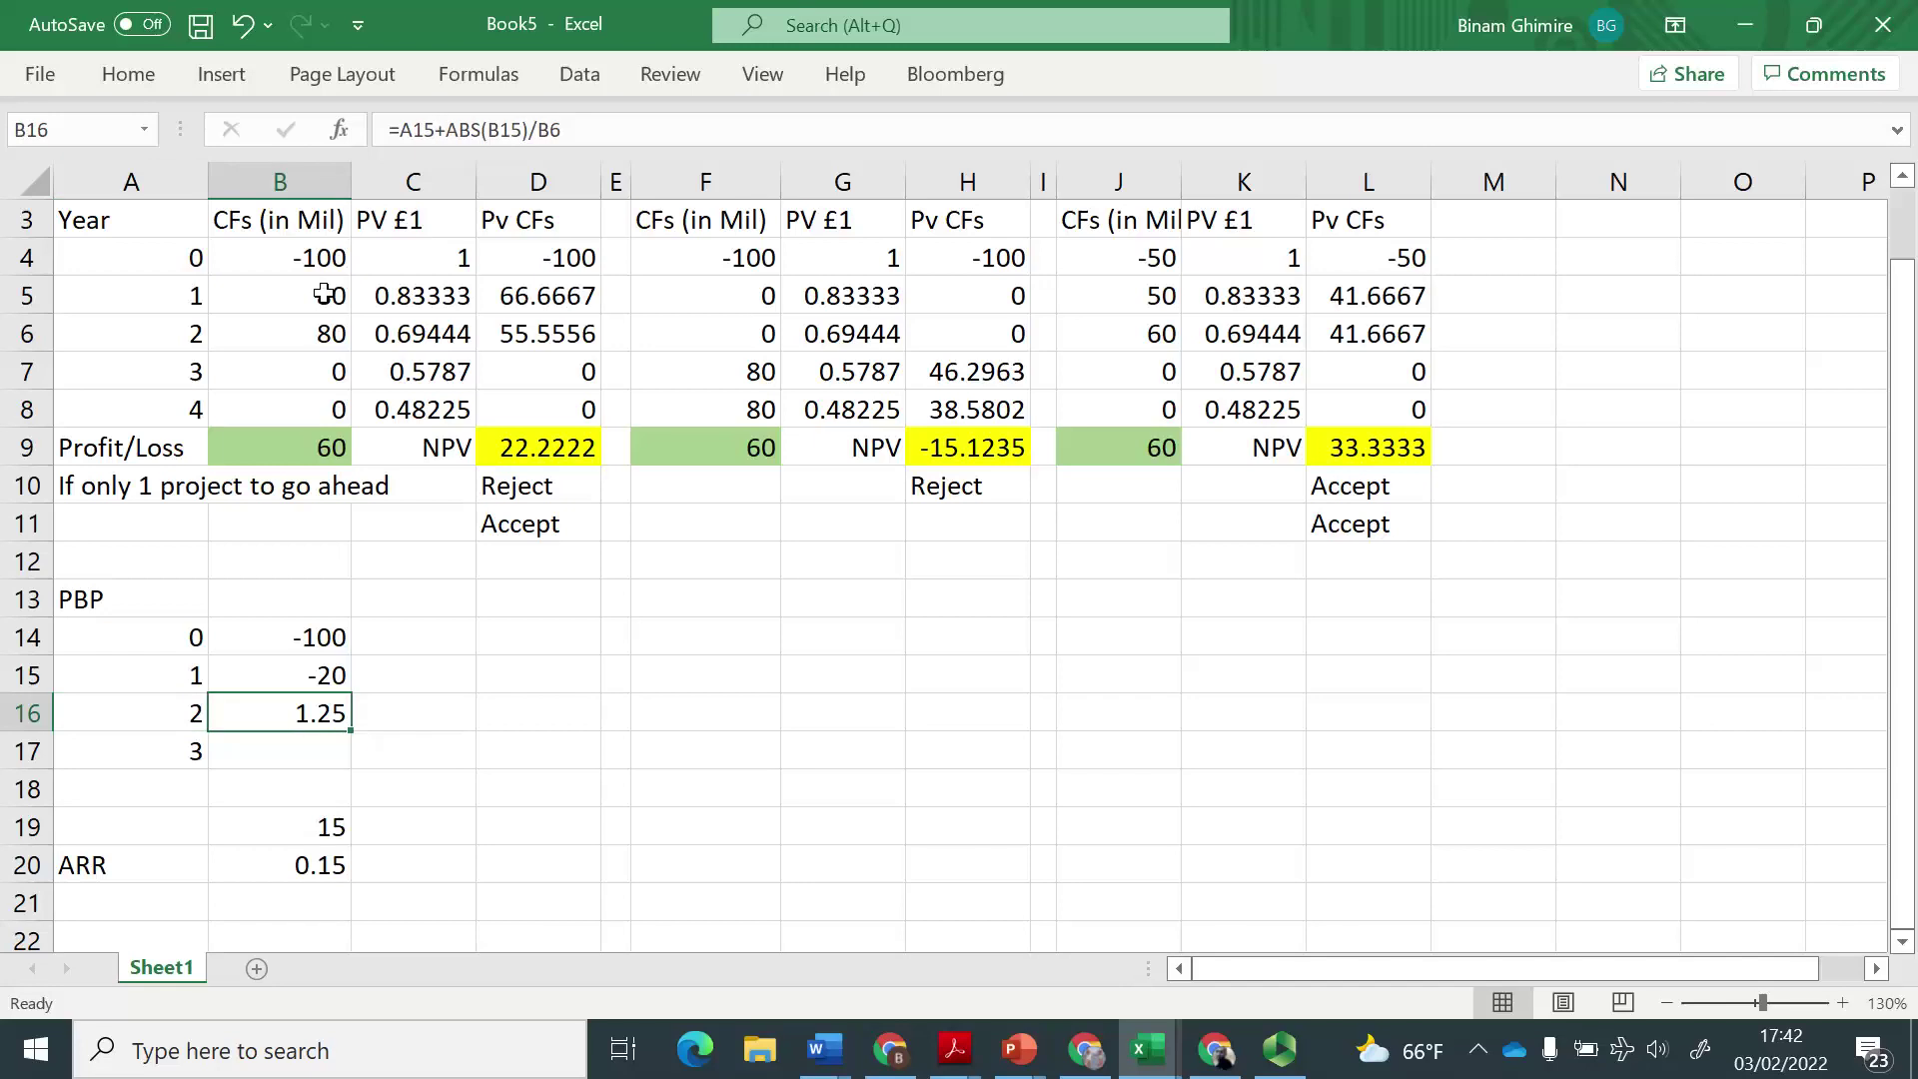
key("Down")
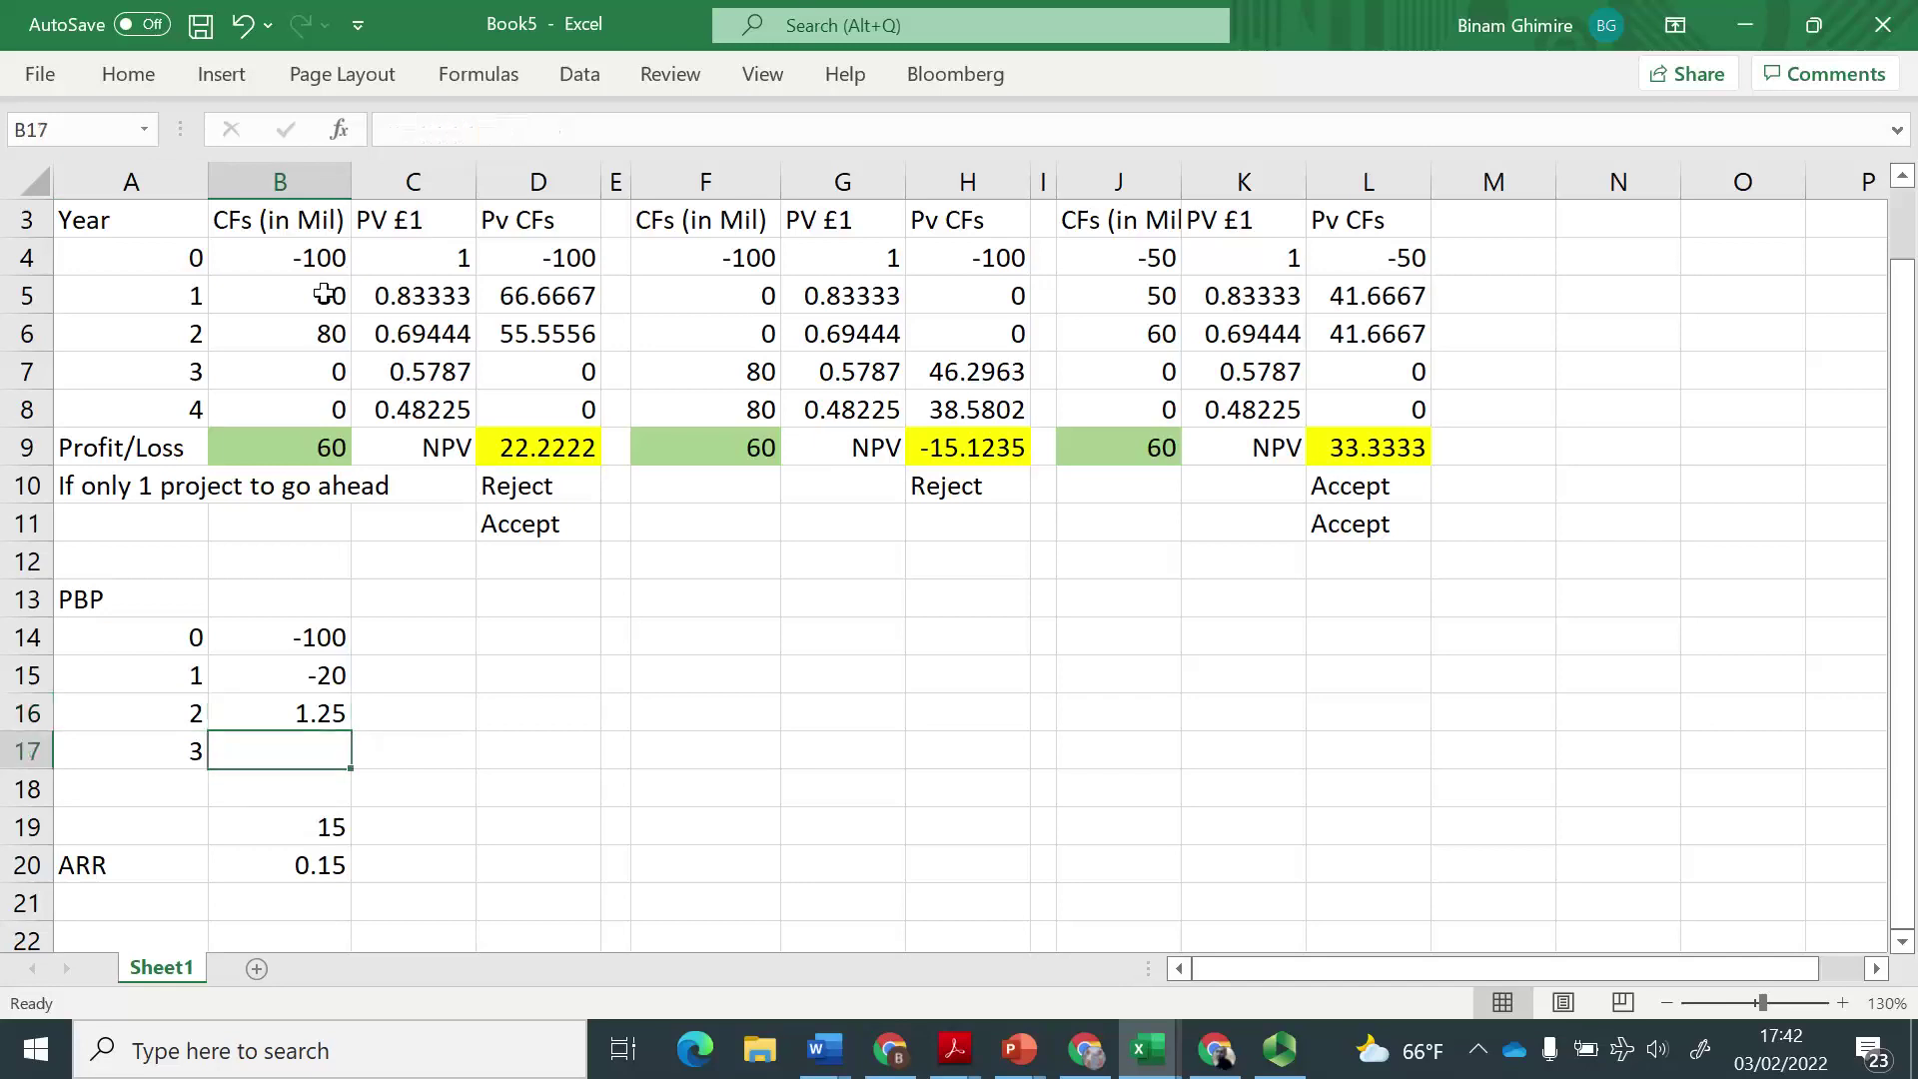
key("Up")
key("Up")
key("Up")
key("Up")
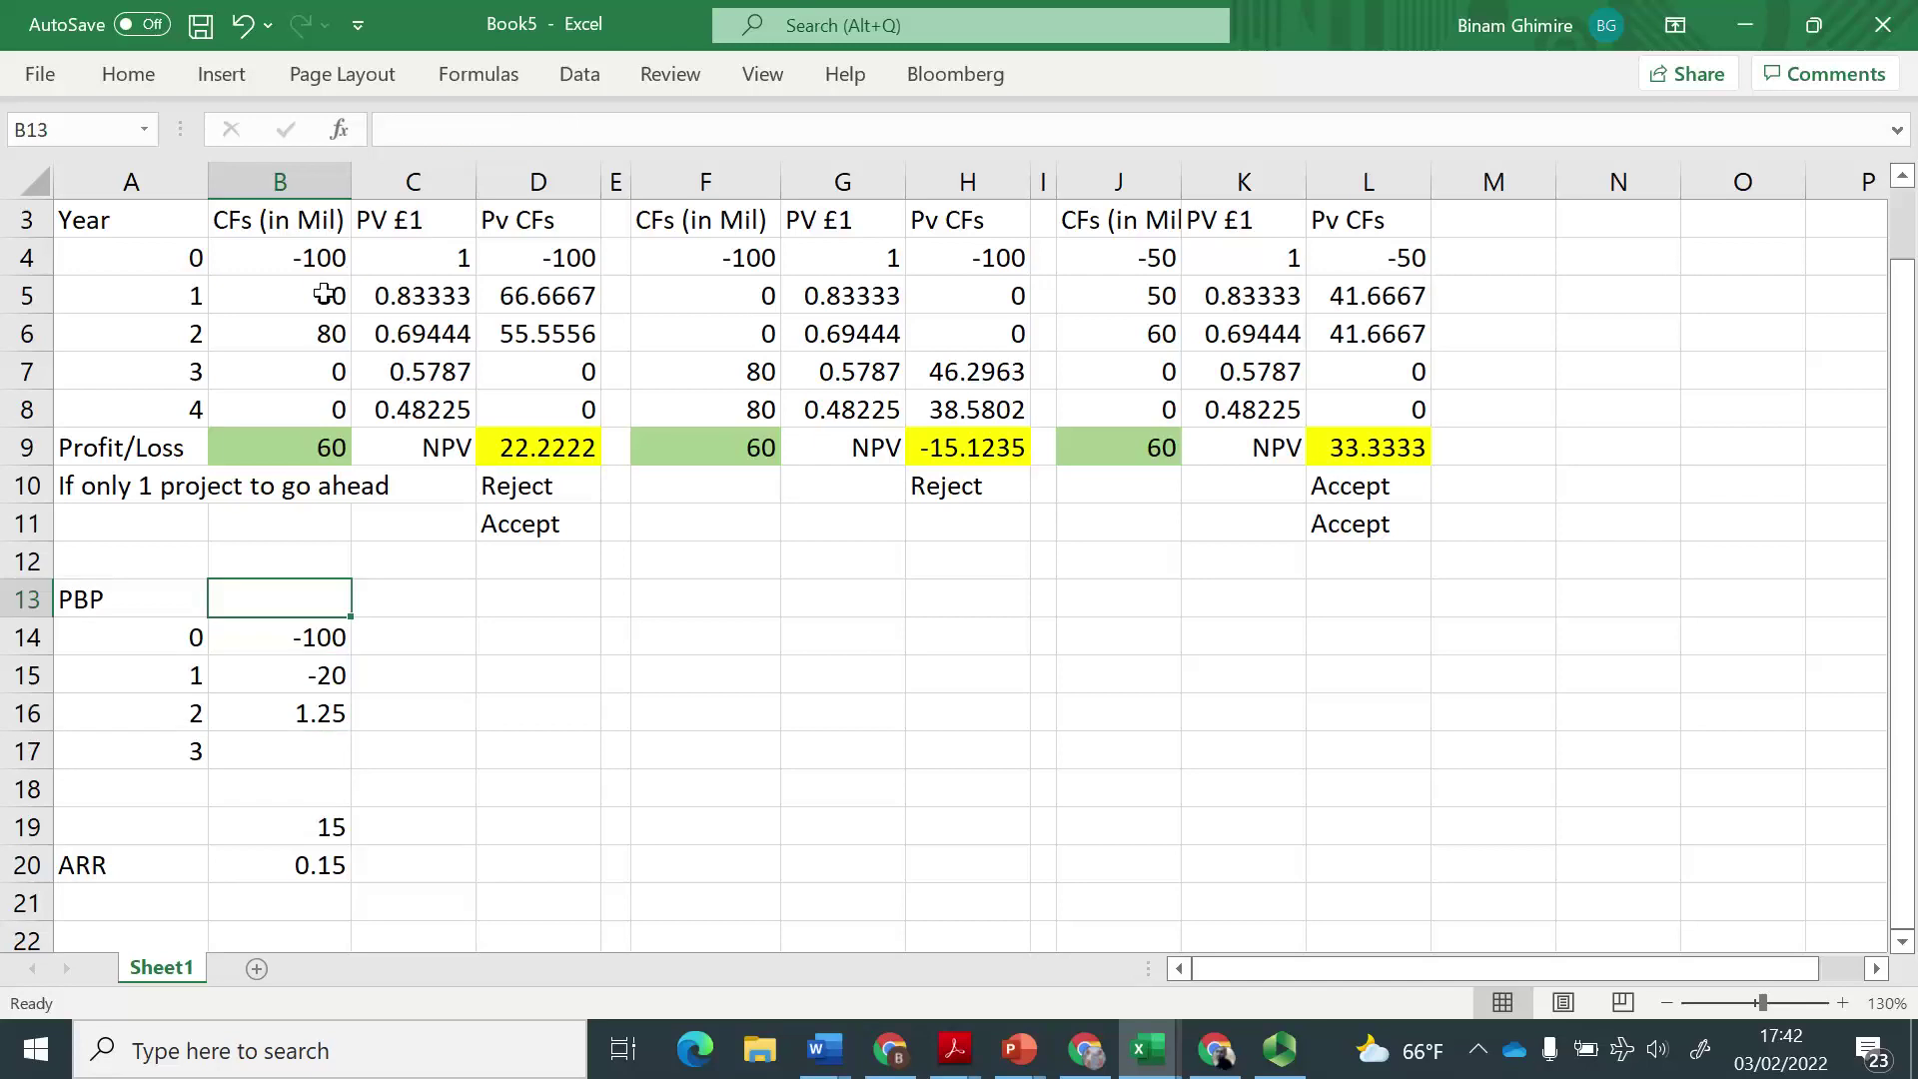
key("Down")
key("Down")
key("Down")
key("Down")
key("Down")
key("Down")
key("Down")
key("Down")
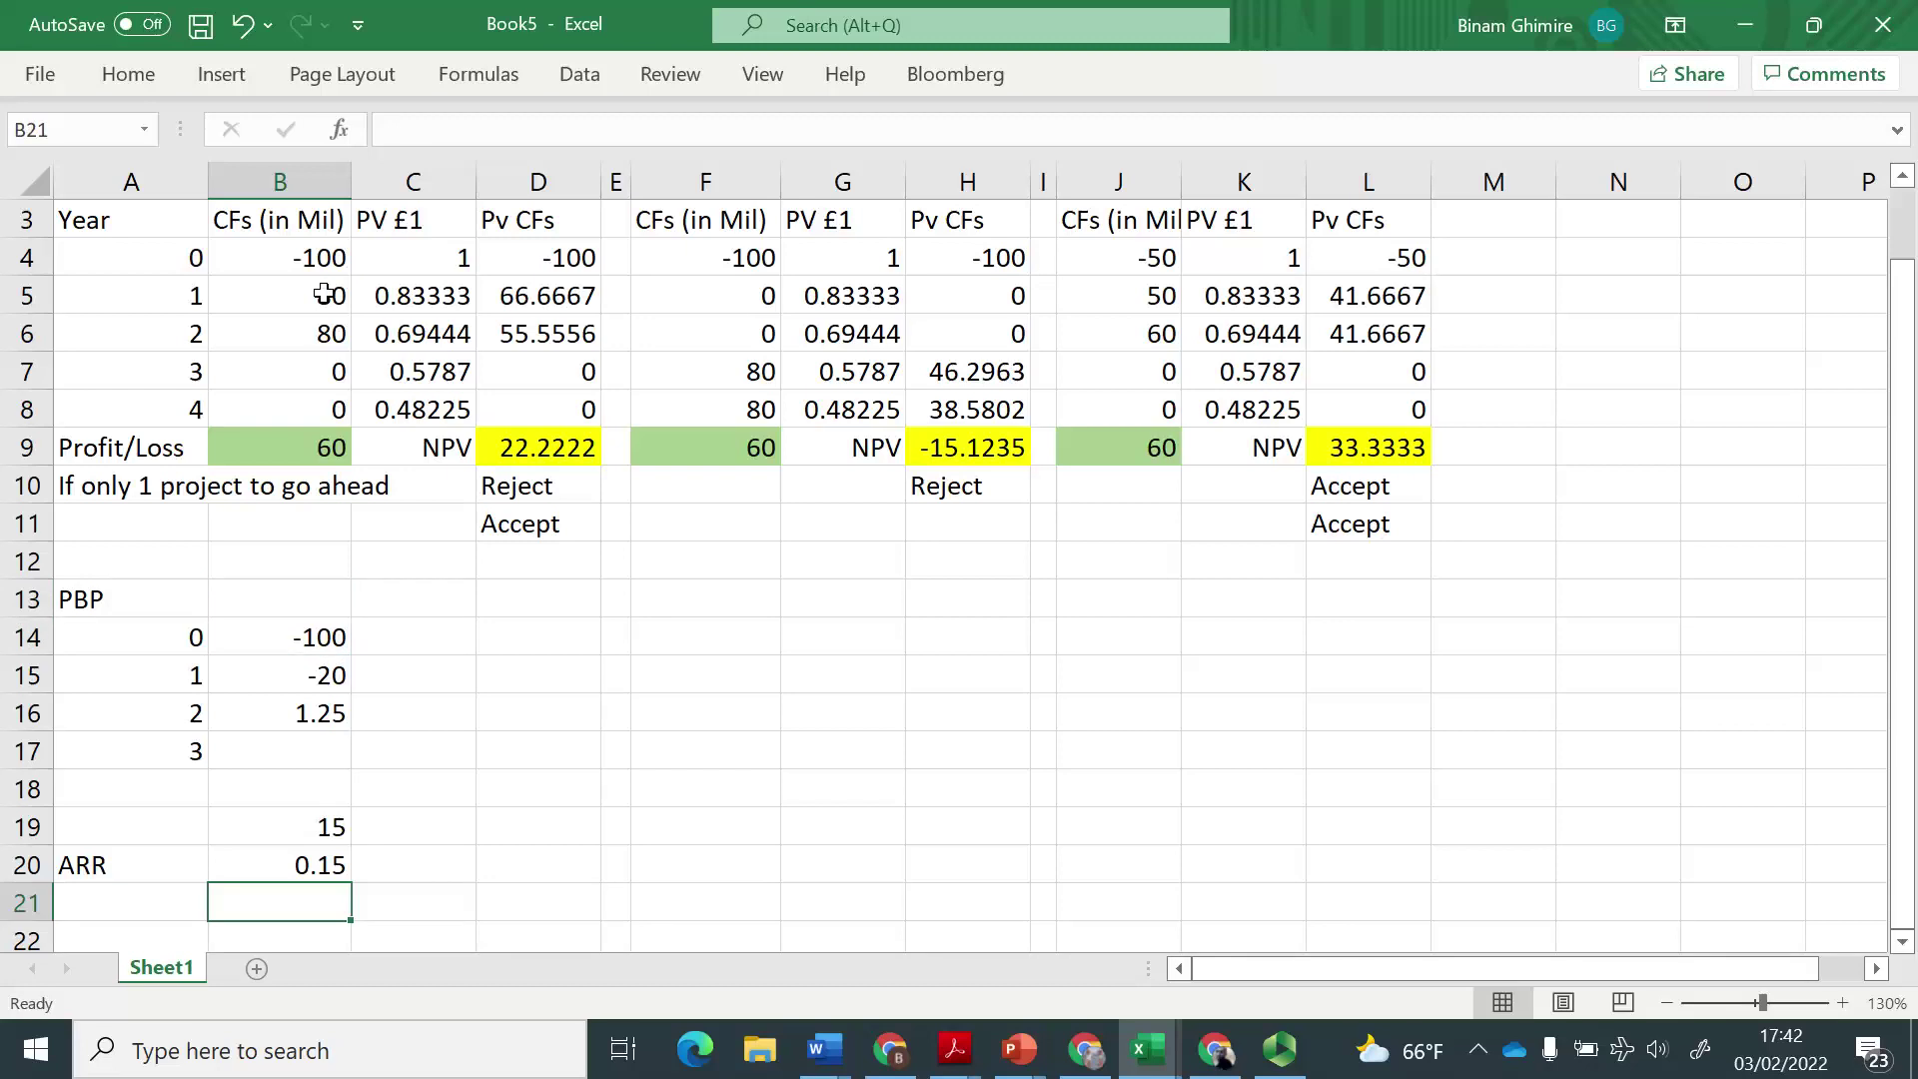
key("Up")
key("Up")
key("Up")
key("Up")
key("Up")
key("Up")
key("Up")
key("Up")
key("Up")
key("Up")
key("Up")
key("Up")
key("Up")
key("Up")
key("Up")
key("Up")
key("Up")
key("Up")
key("Up")
key("Up")
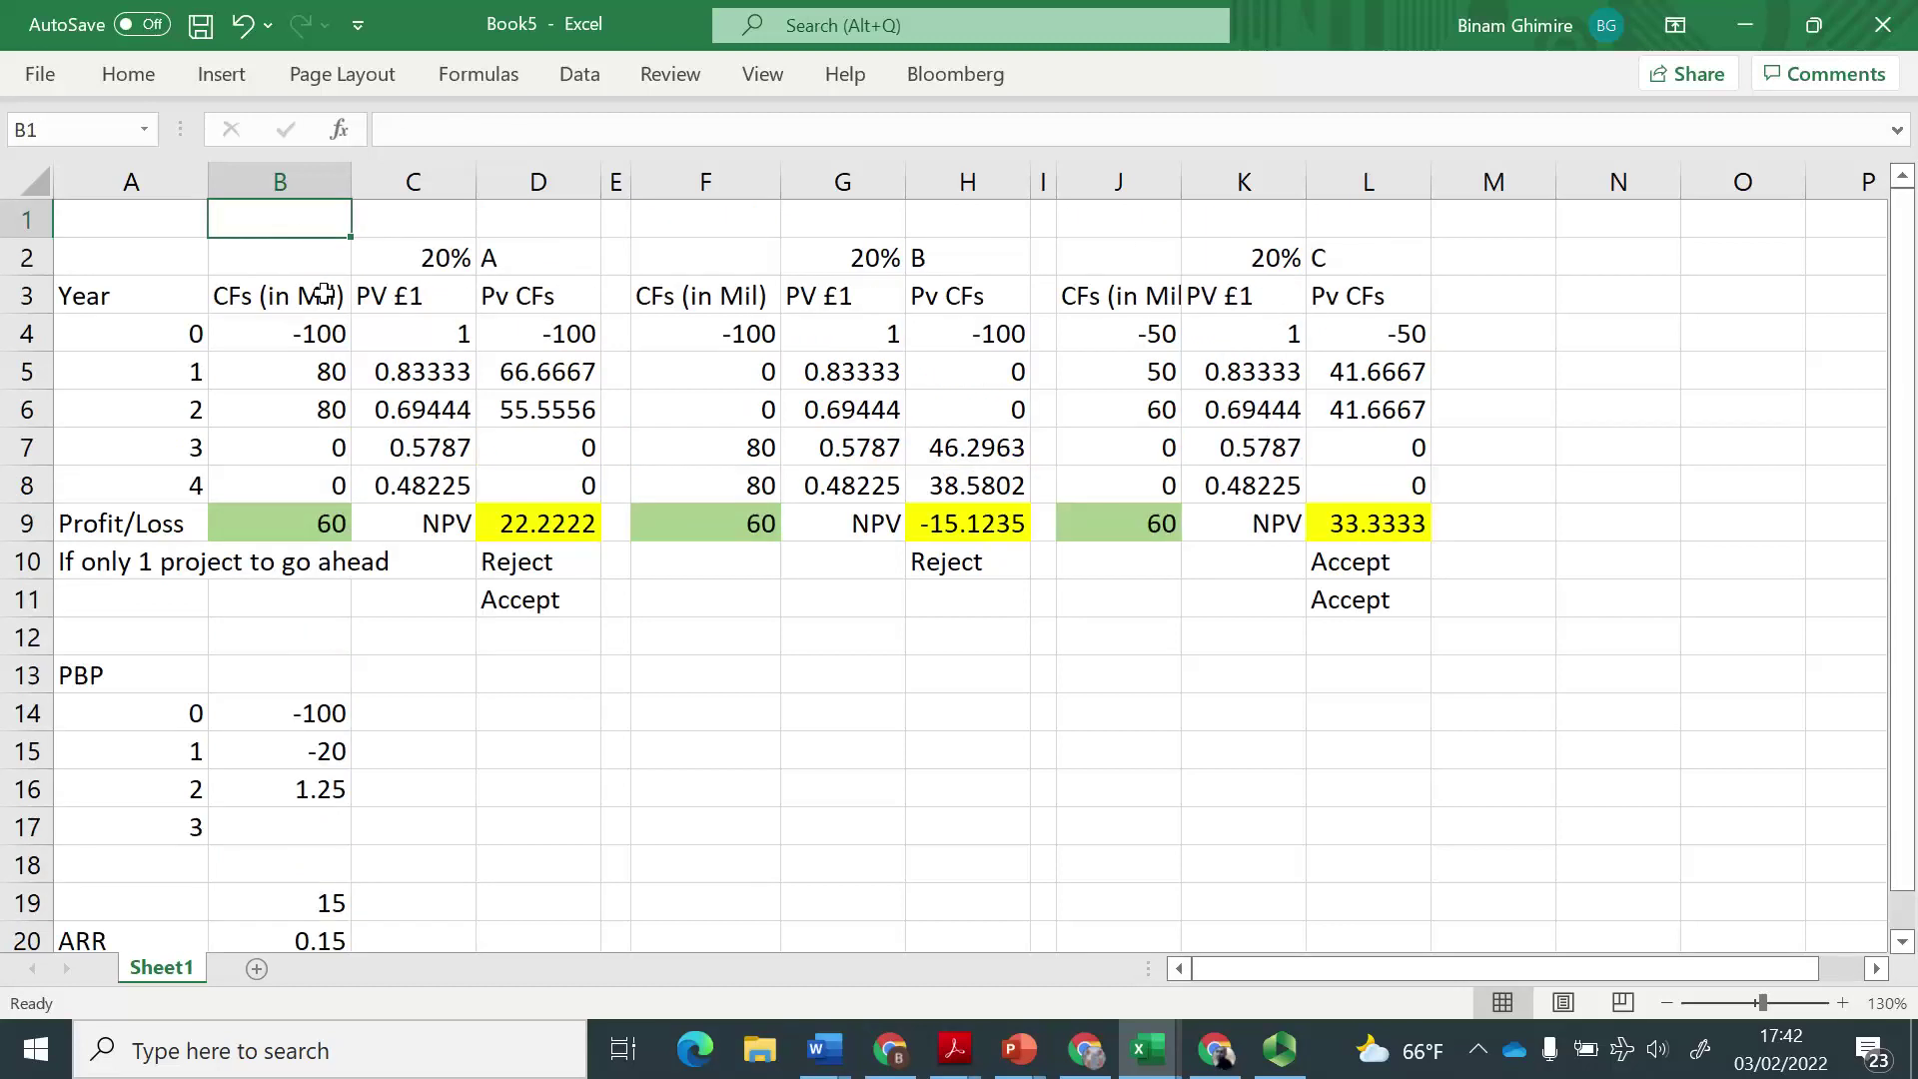
Check project A's profit total in B9 and the NPV row through project C, then return to the slides.
key("Down")
key("Down")
key("Down")
key("Down")
key("Down")
key("Down")
key("Down")
key("Down")
key("Right")
key("Right")
key("Right")
key("Right")
key("Right")
key("Right")
key("Right")
key("Right")
key("Right")
key("Right")
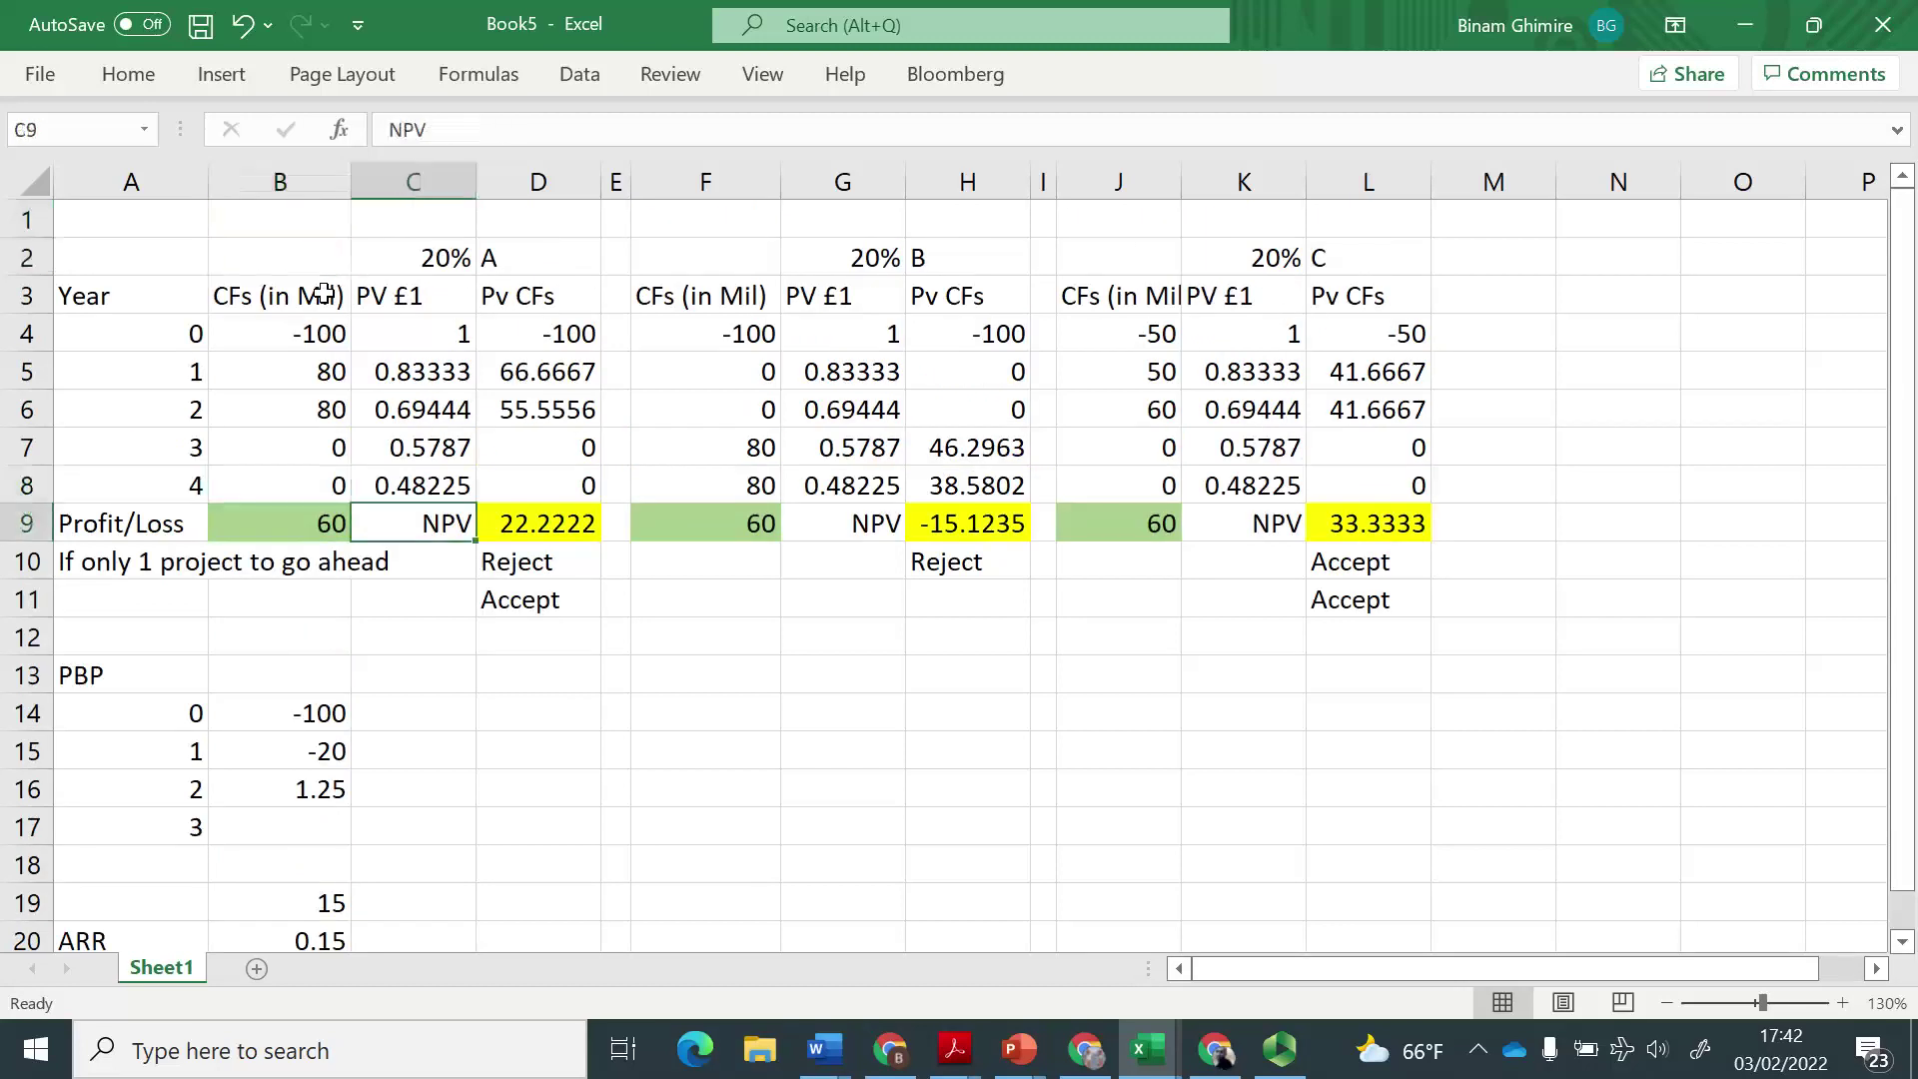
key("Down")
key("Down")
key("Down")
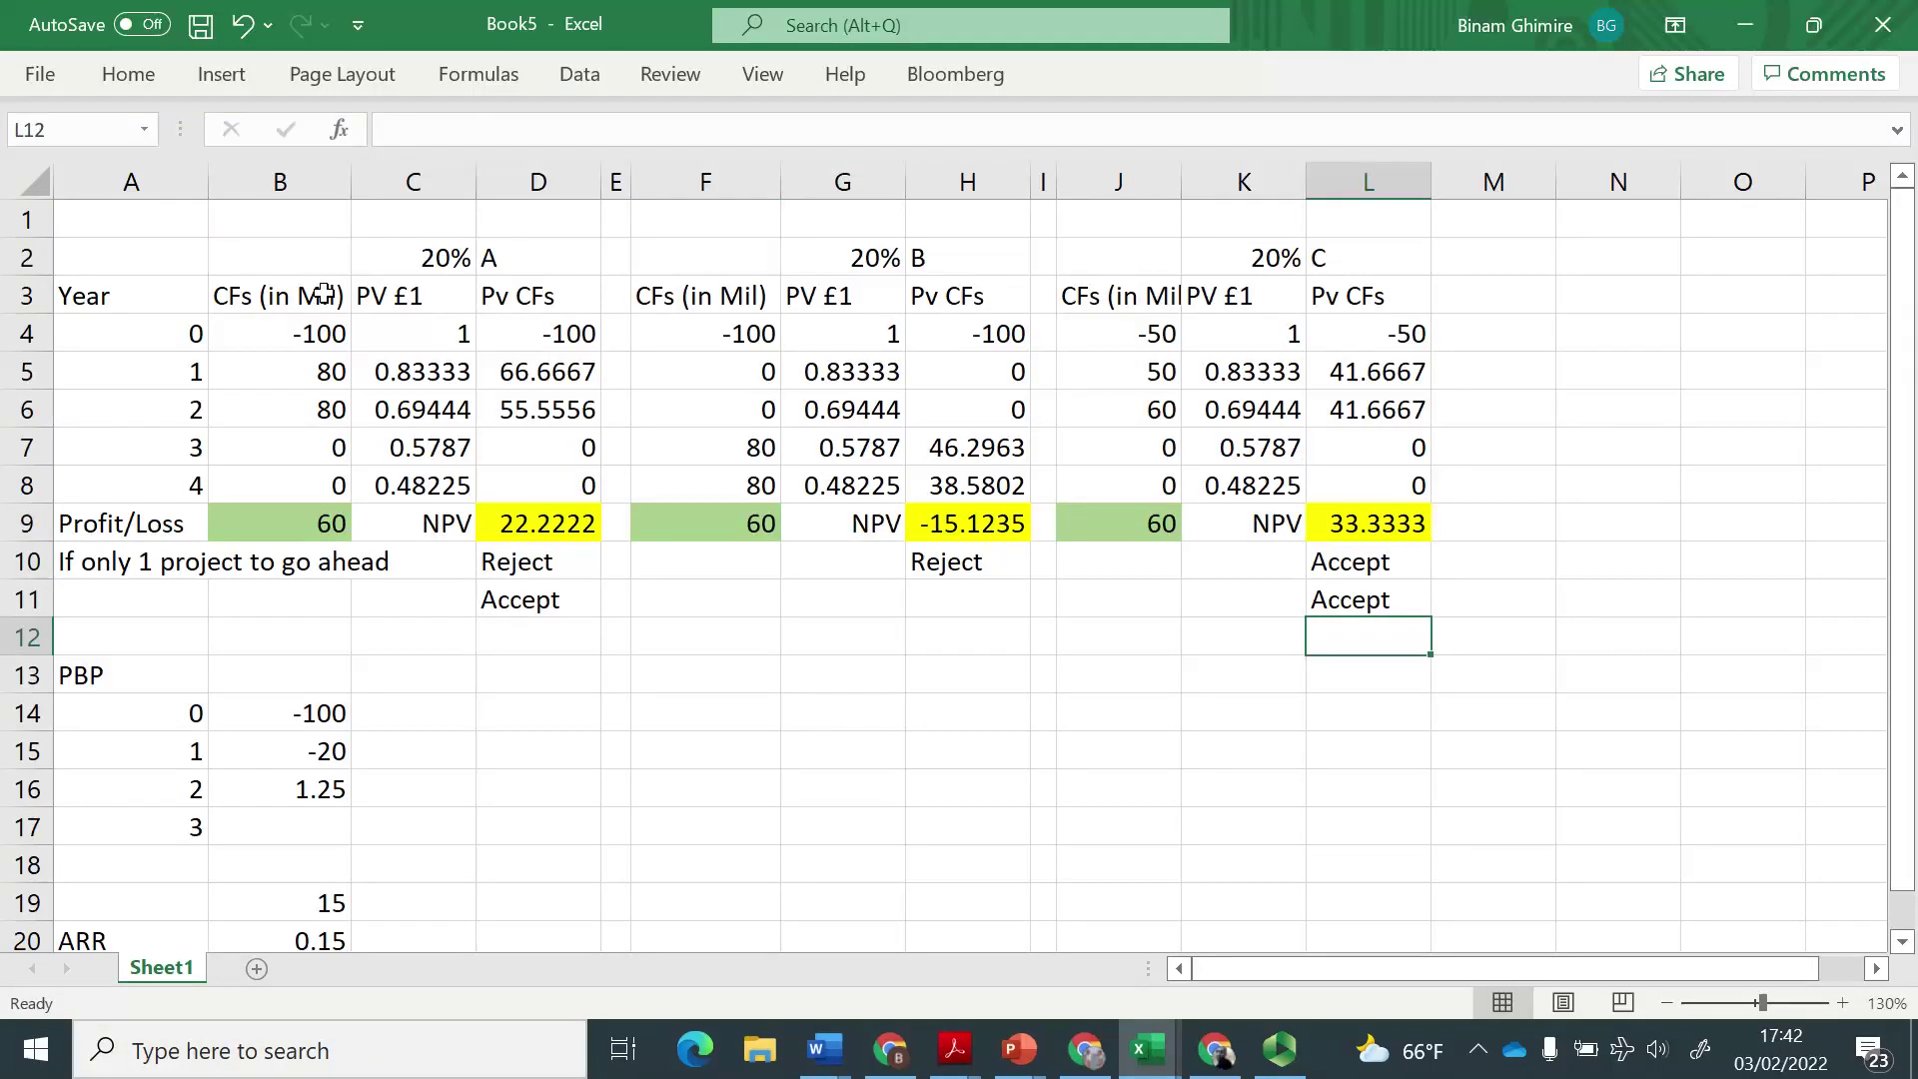
key("alt+Tab")
Advance through the investment criteria, cash-flow table and capital budgeting survey slides.
key("Down")
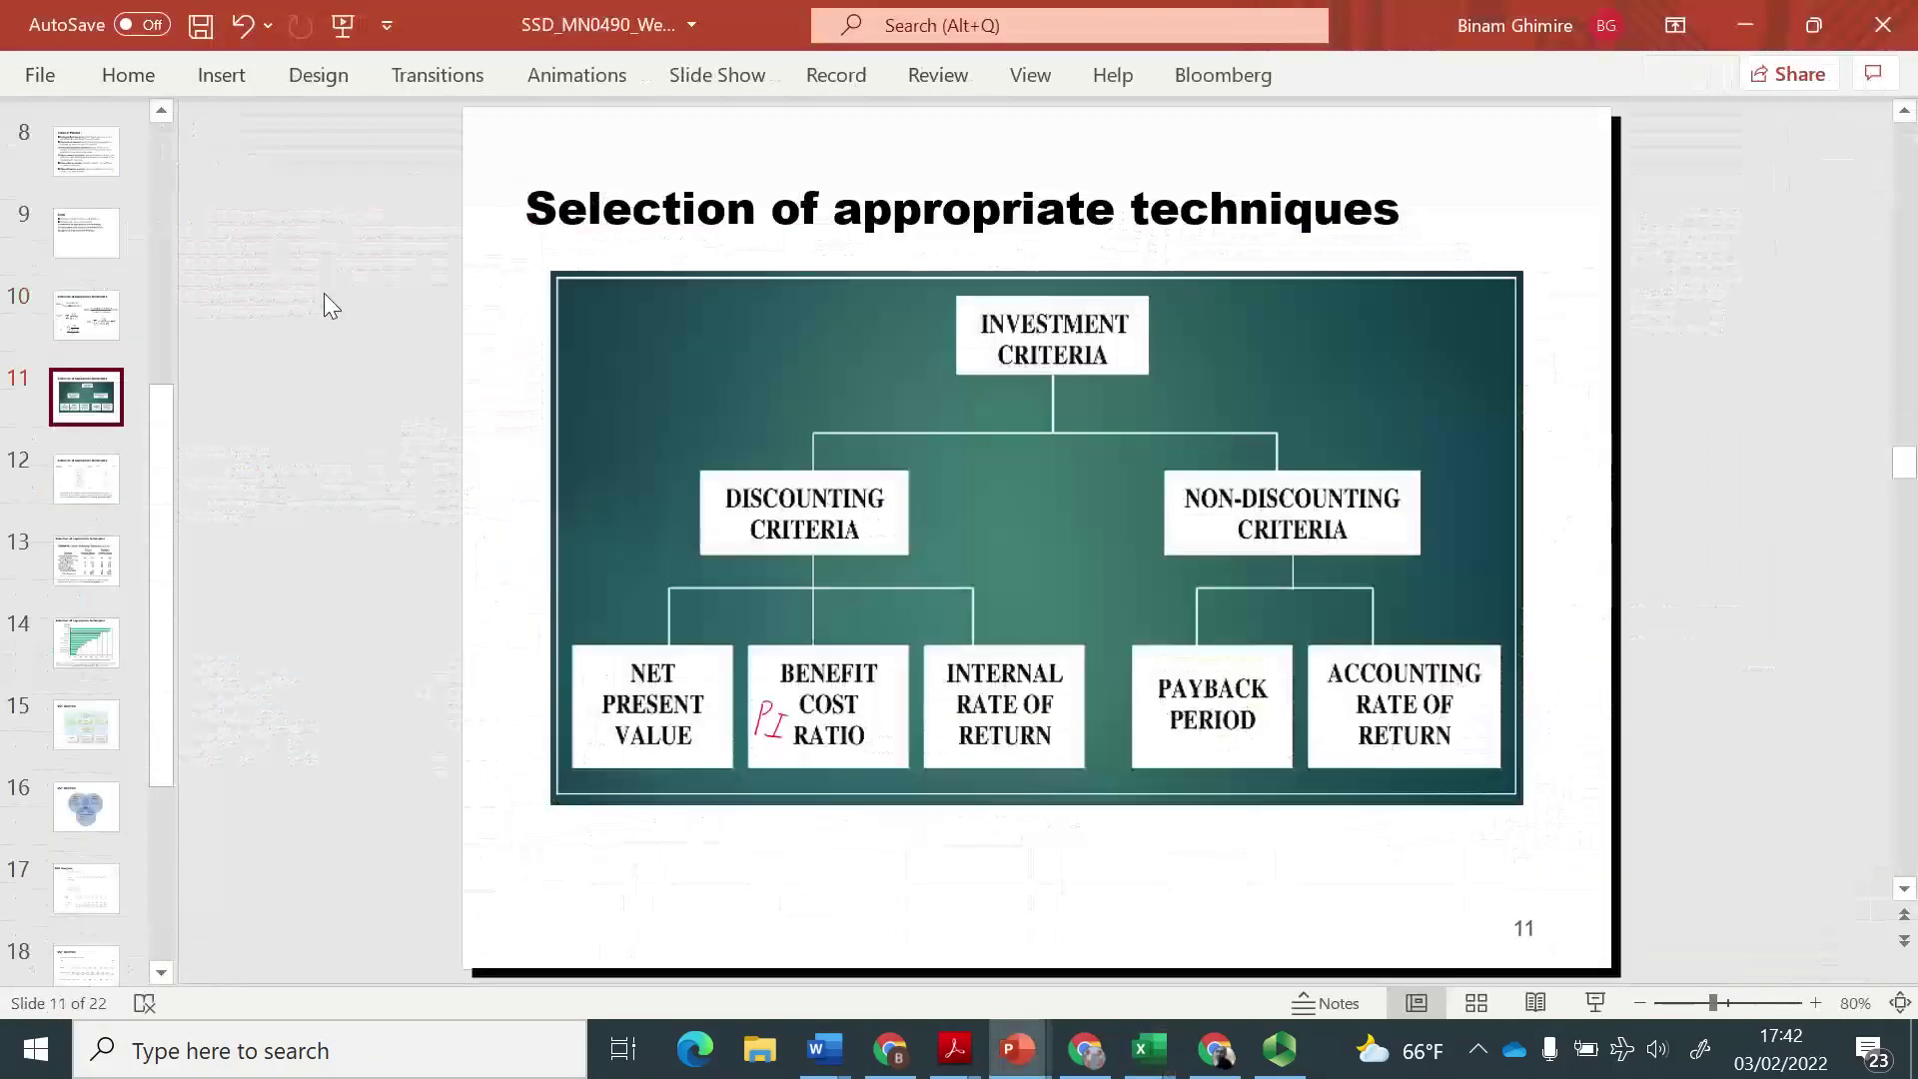
key("Down")
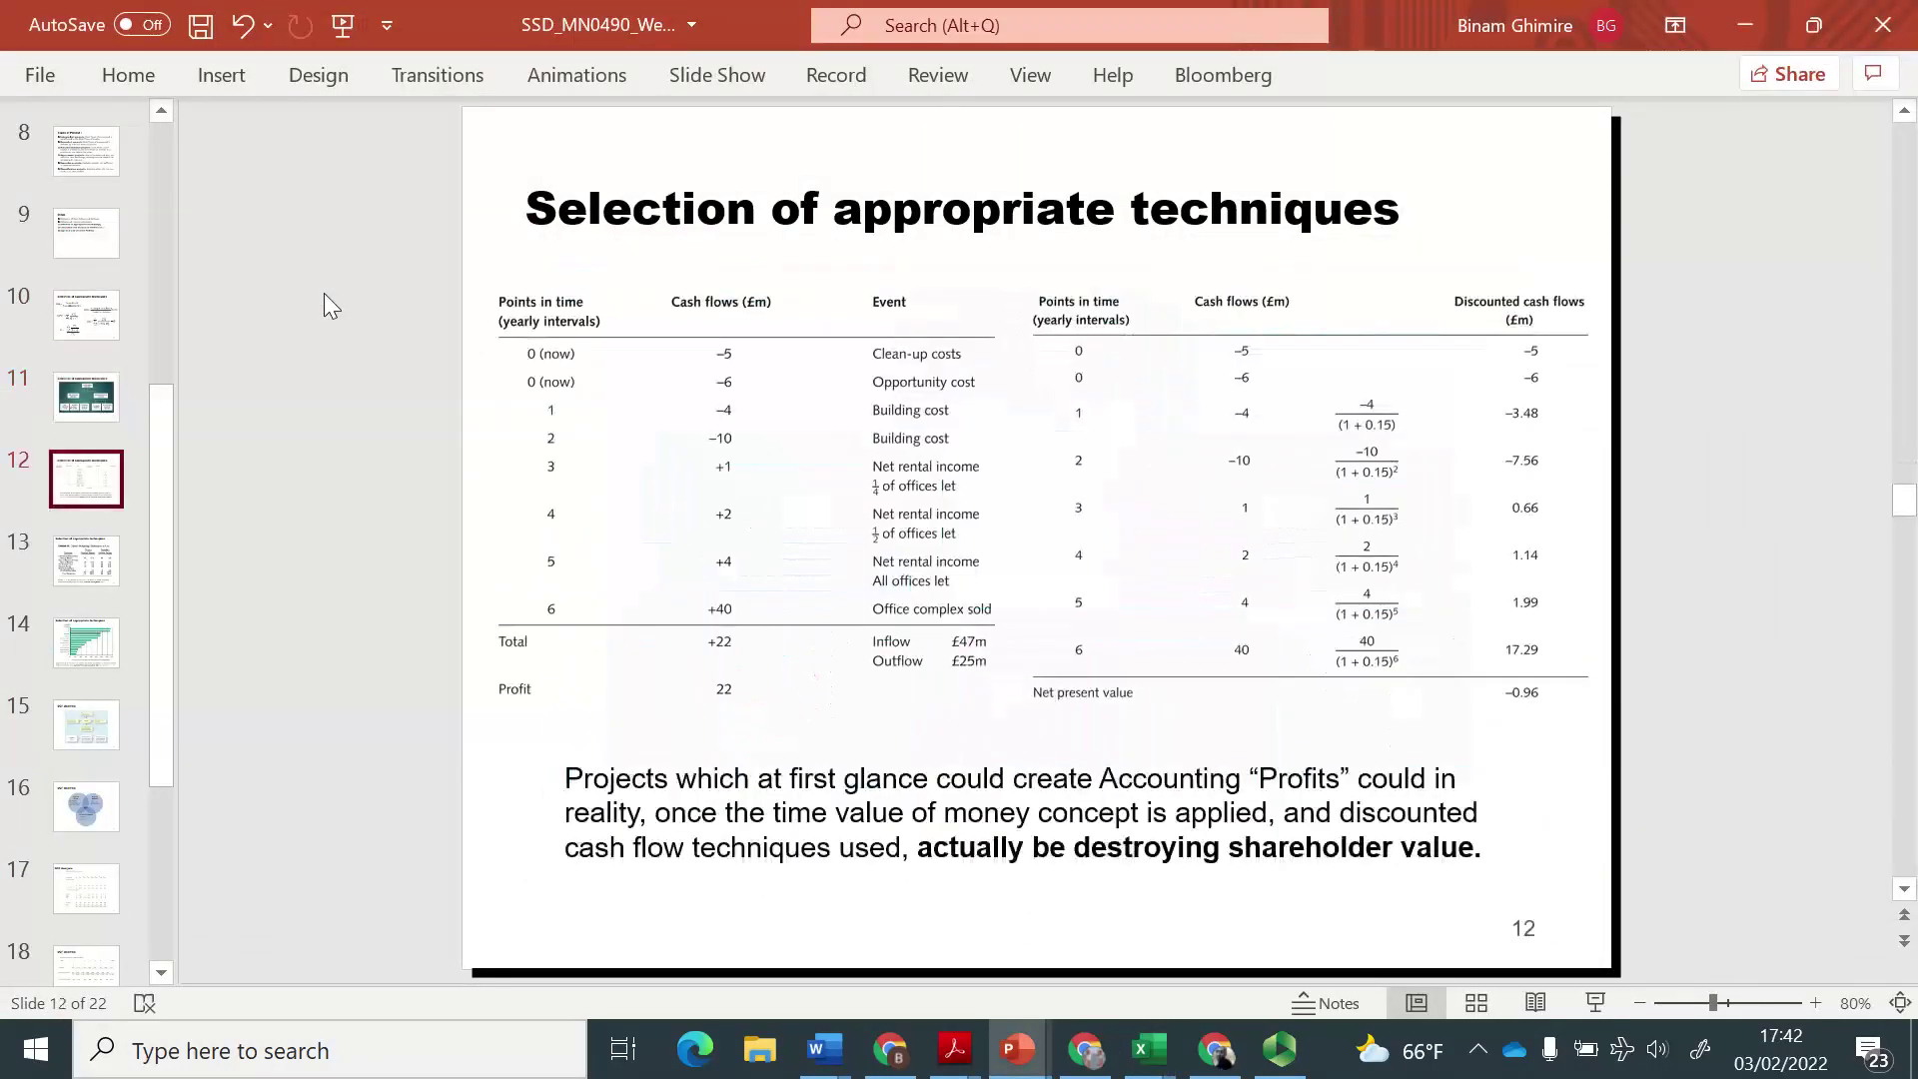
key("Down")
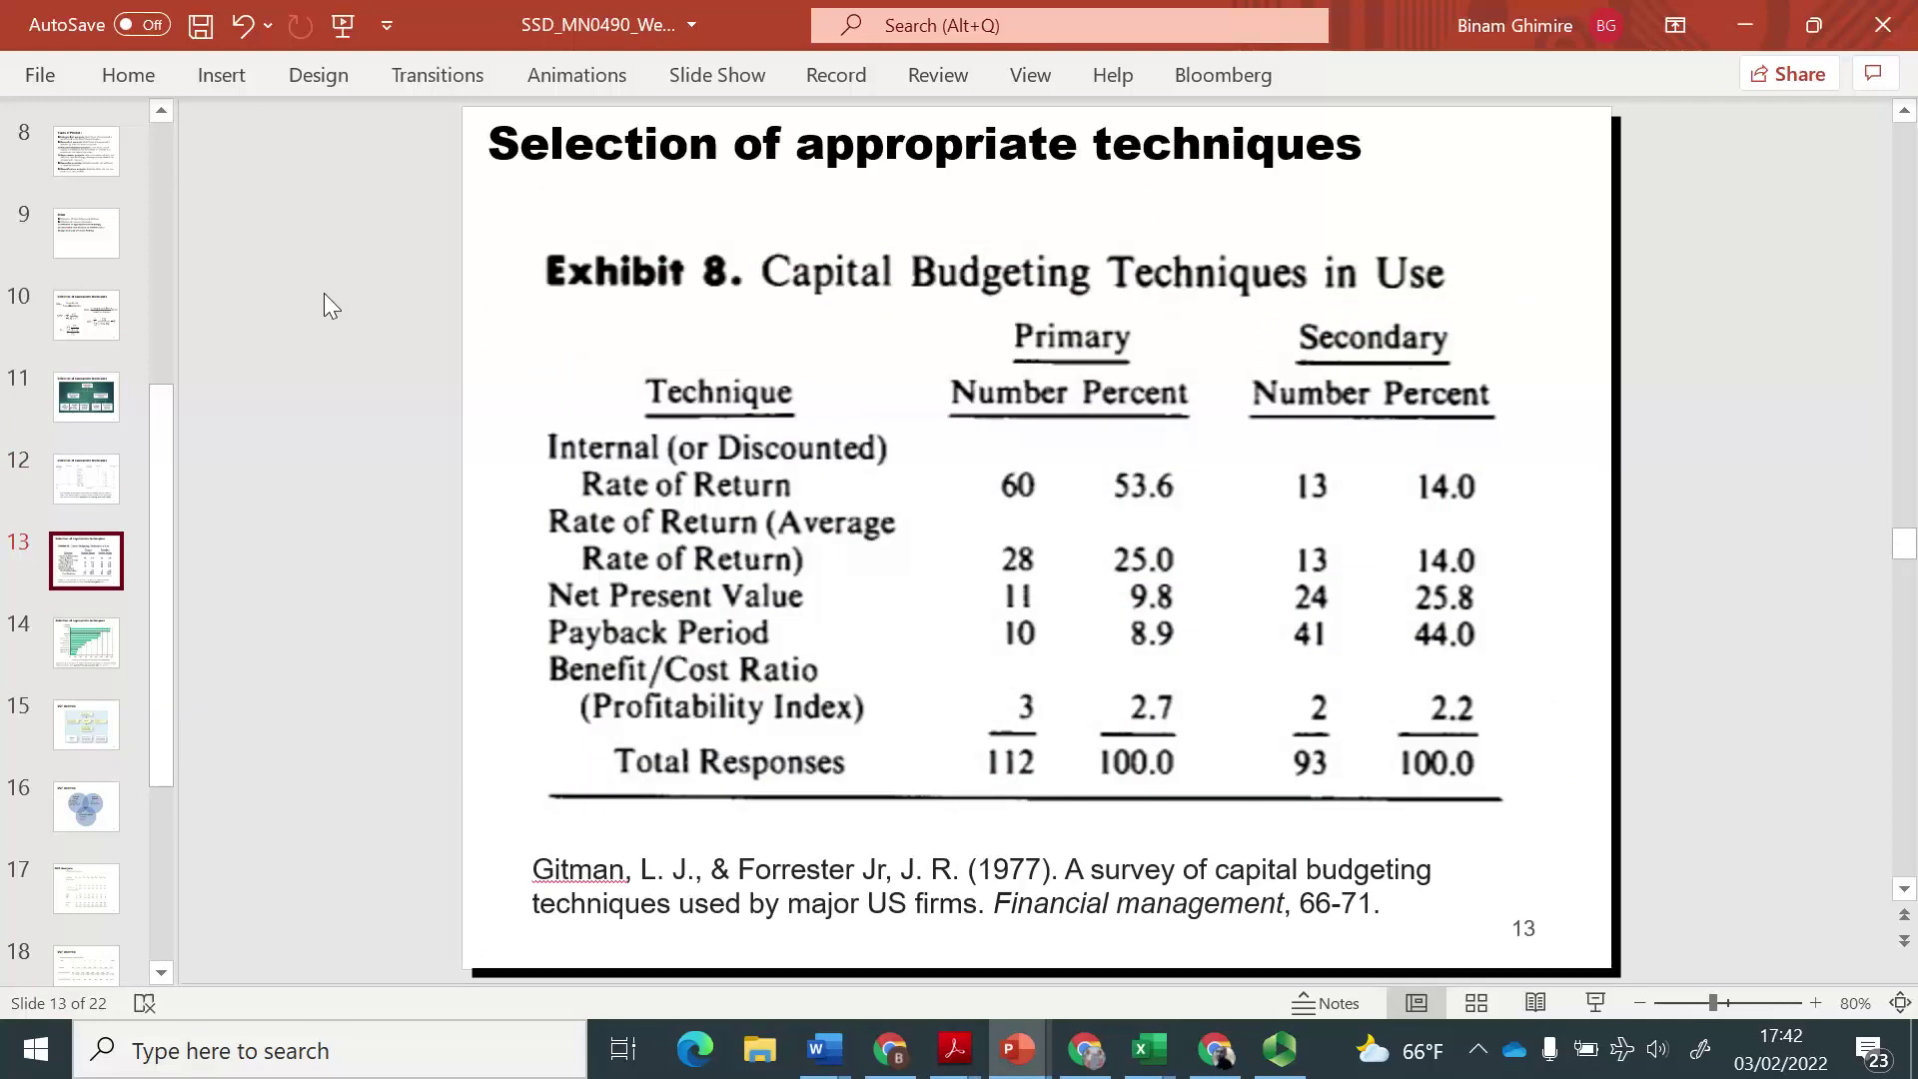
View the bar chart slide, return to slide 13's Exhibit 8 table, then bring up the Panopto recorder.
key("Down")
key("Up")
key("alt+Tab")
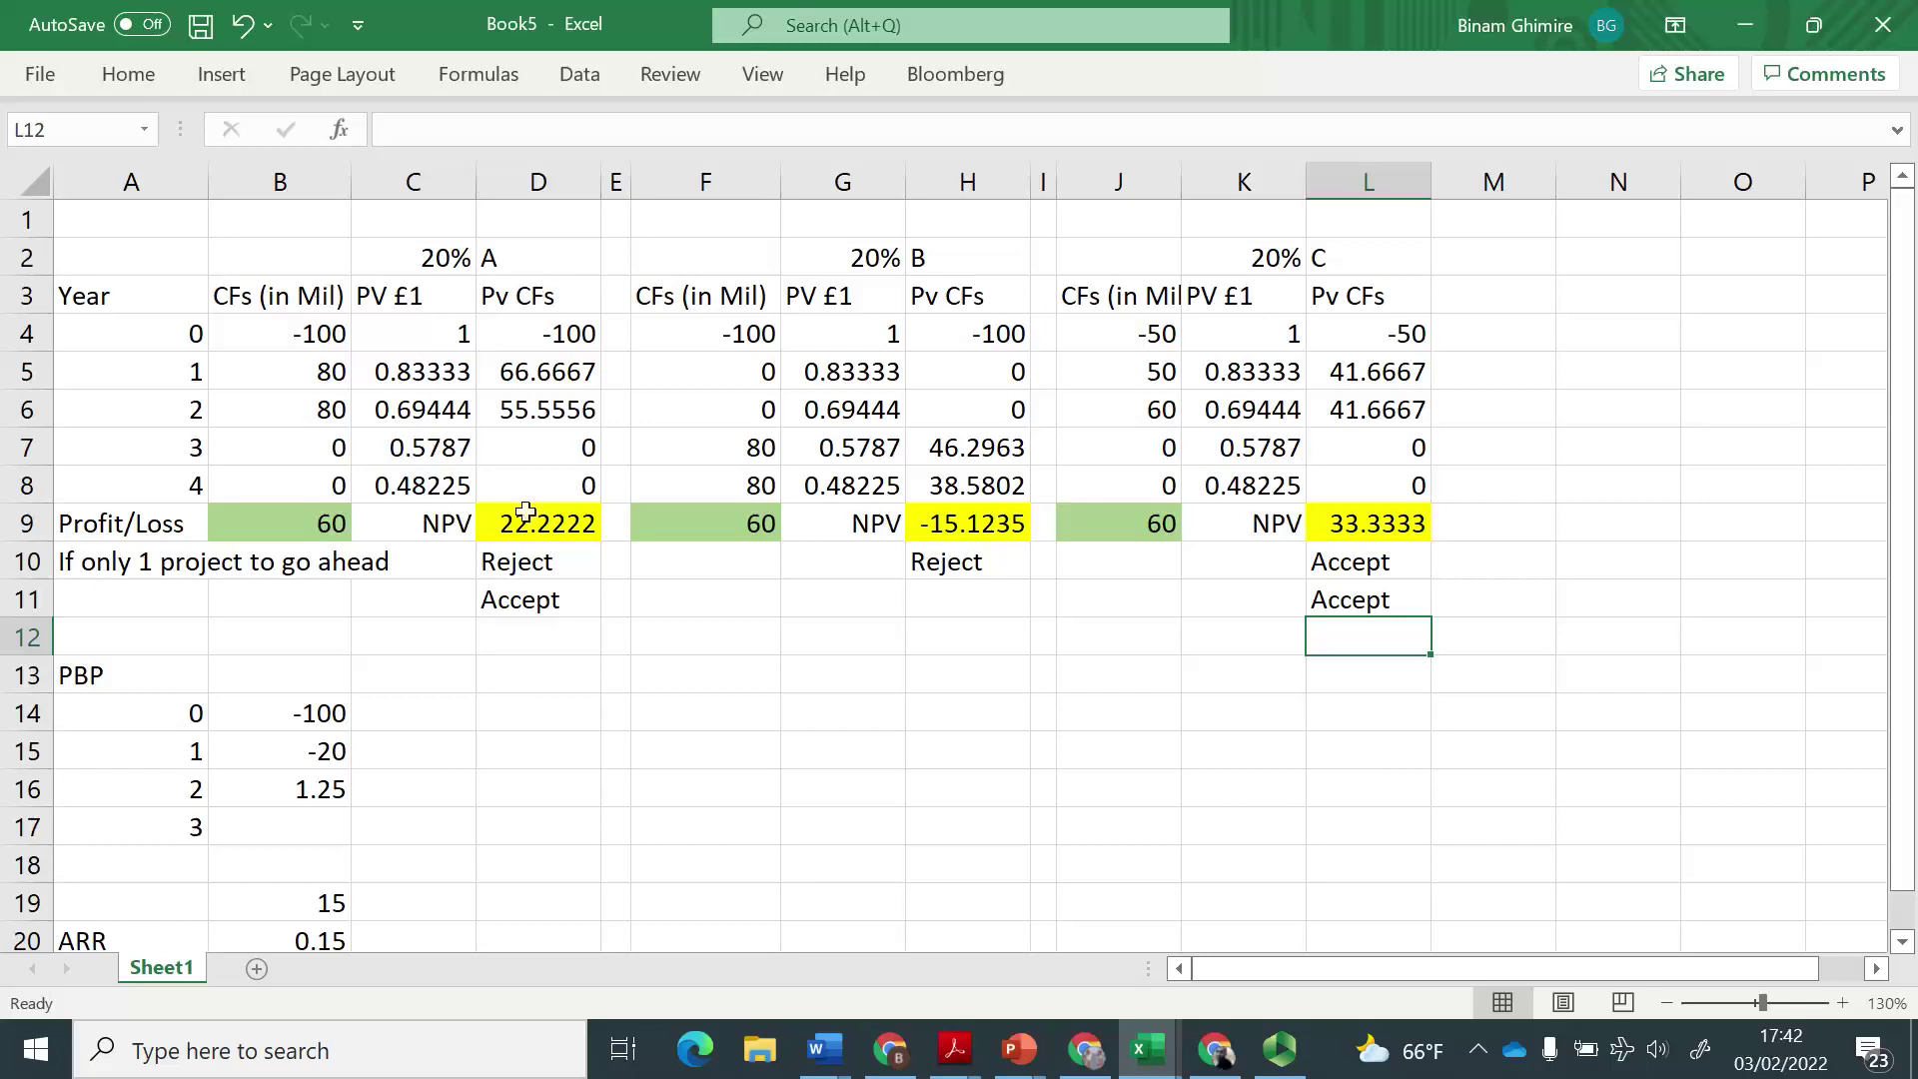
left_click(1266, 1065)
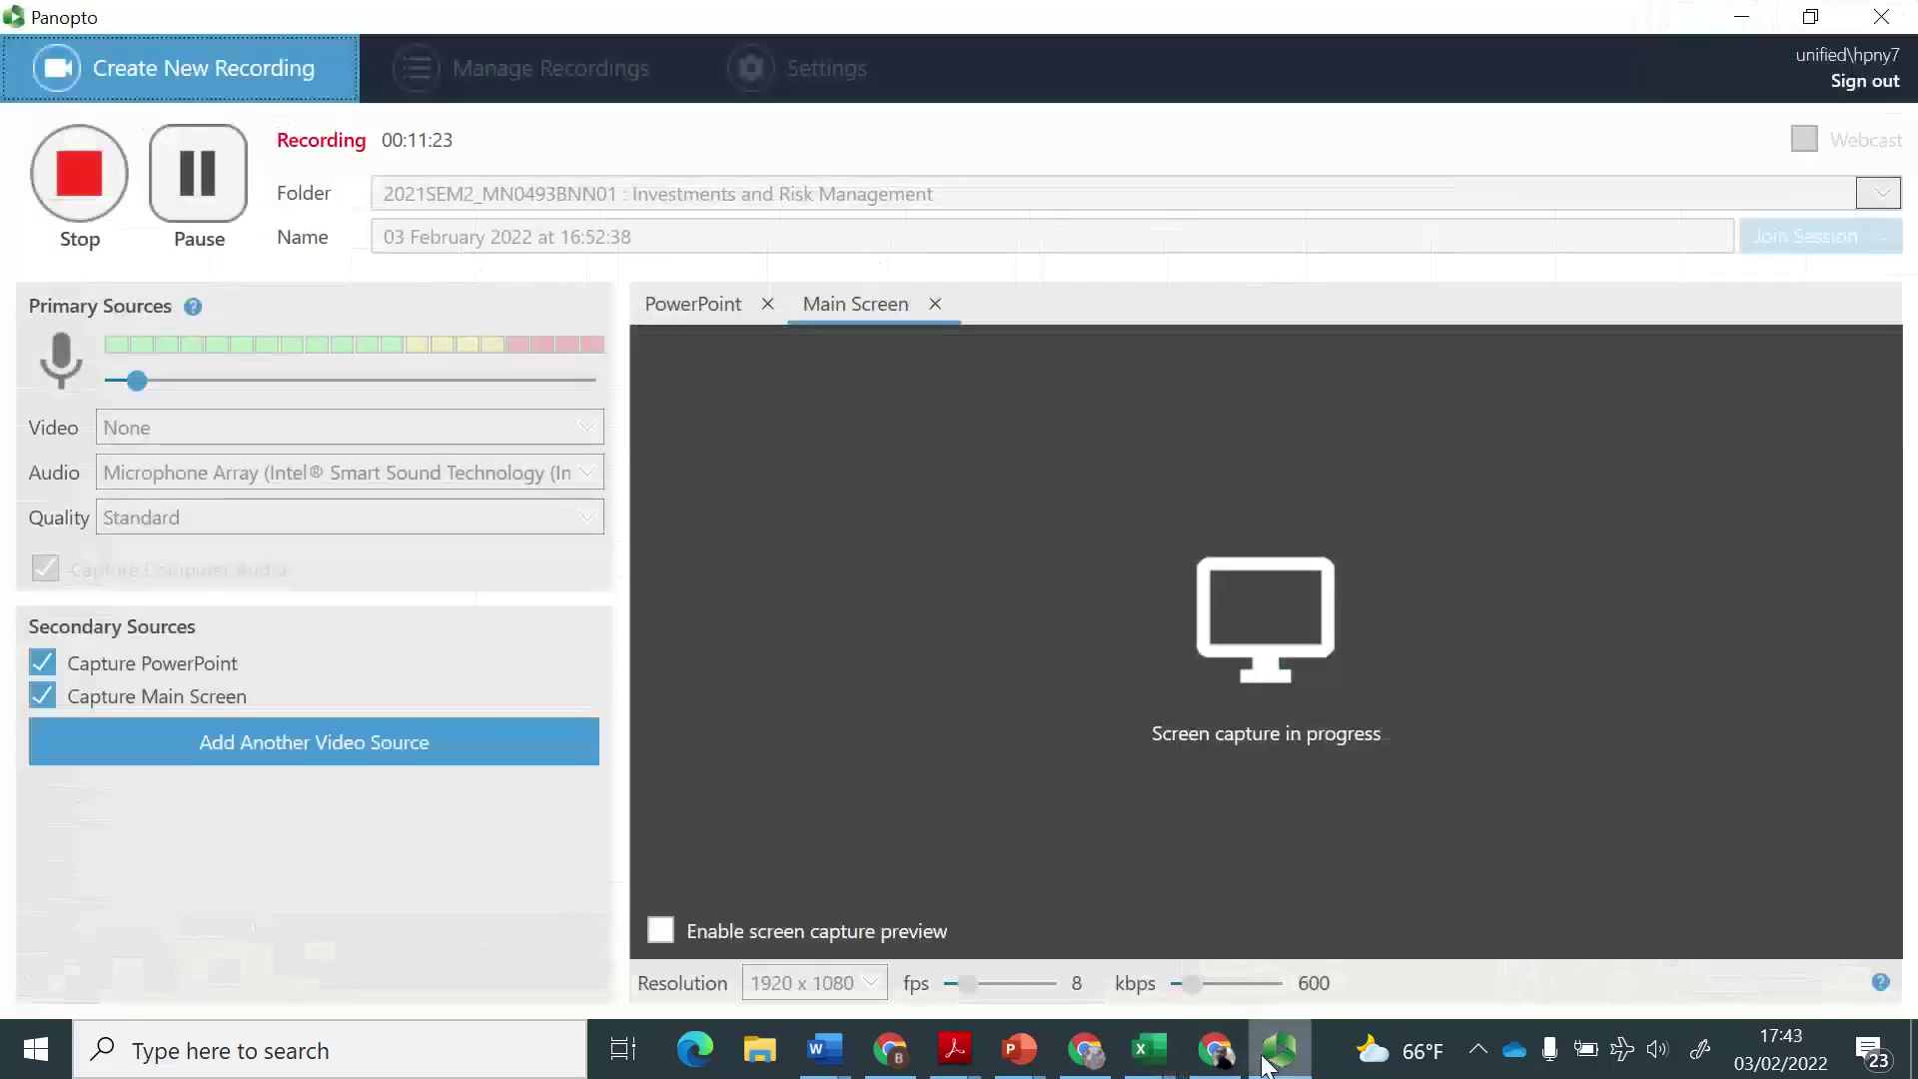